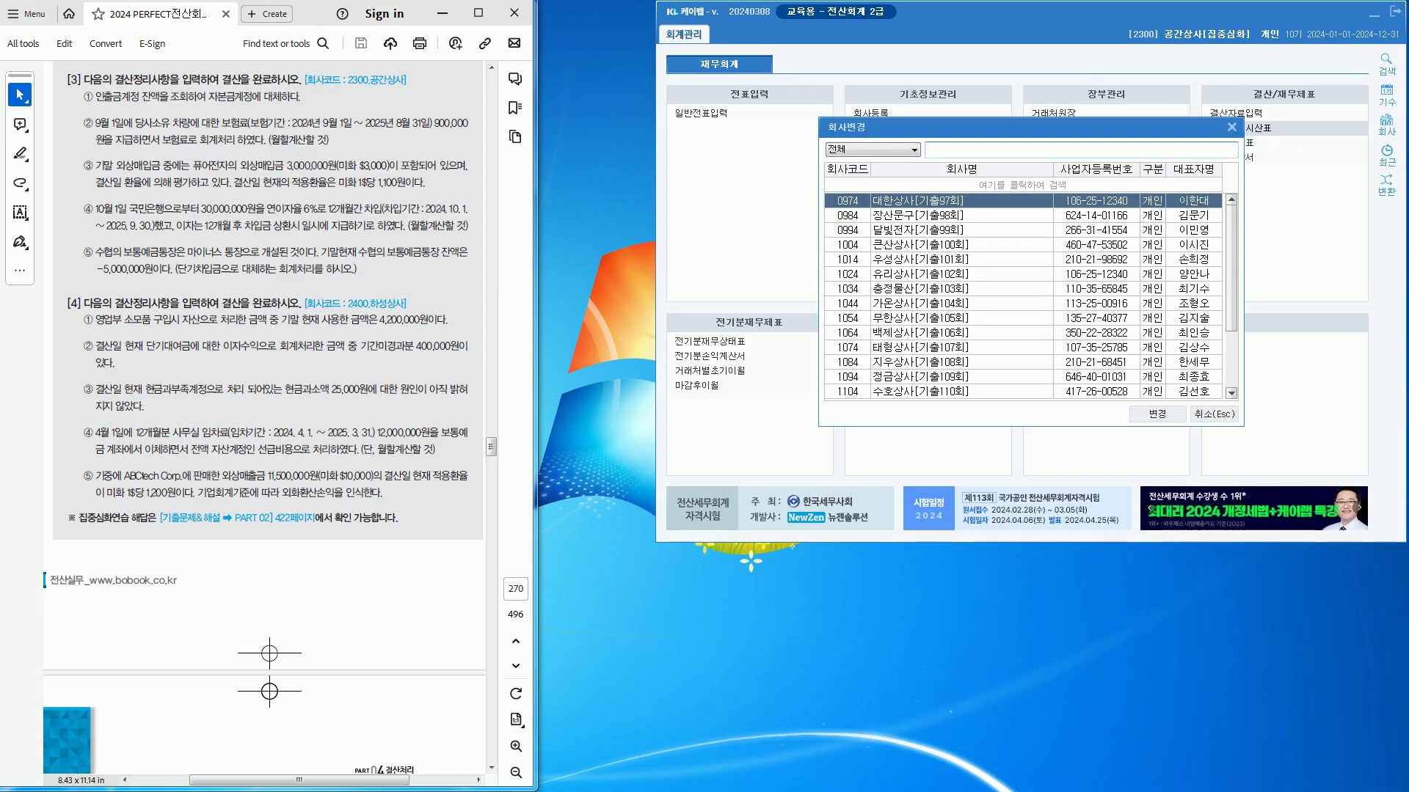
Switch the working company to code 2300, 공간상사[집중심화]
{"action": "type", "text": "2300"}
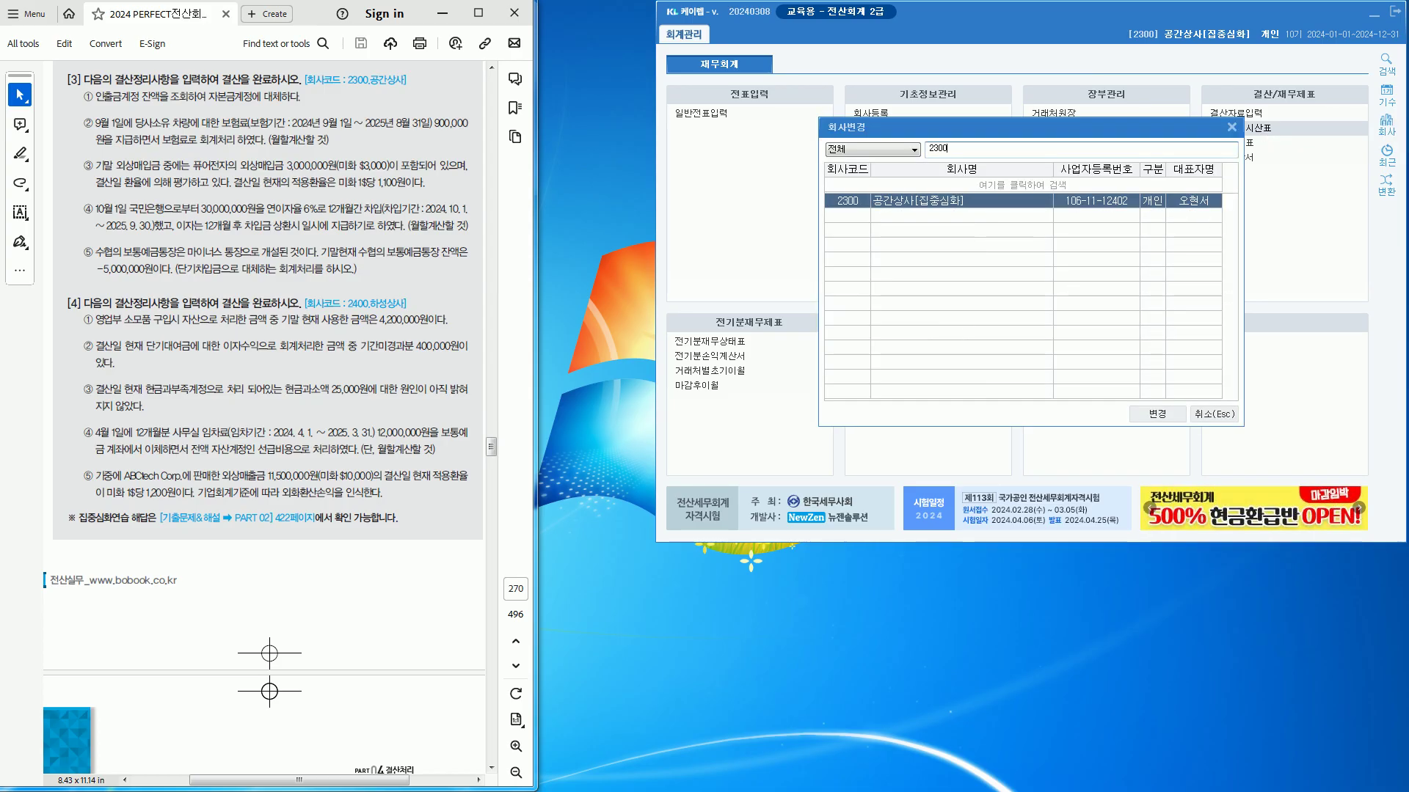
{"action": "key", "text": "Return"}
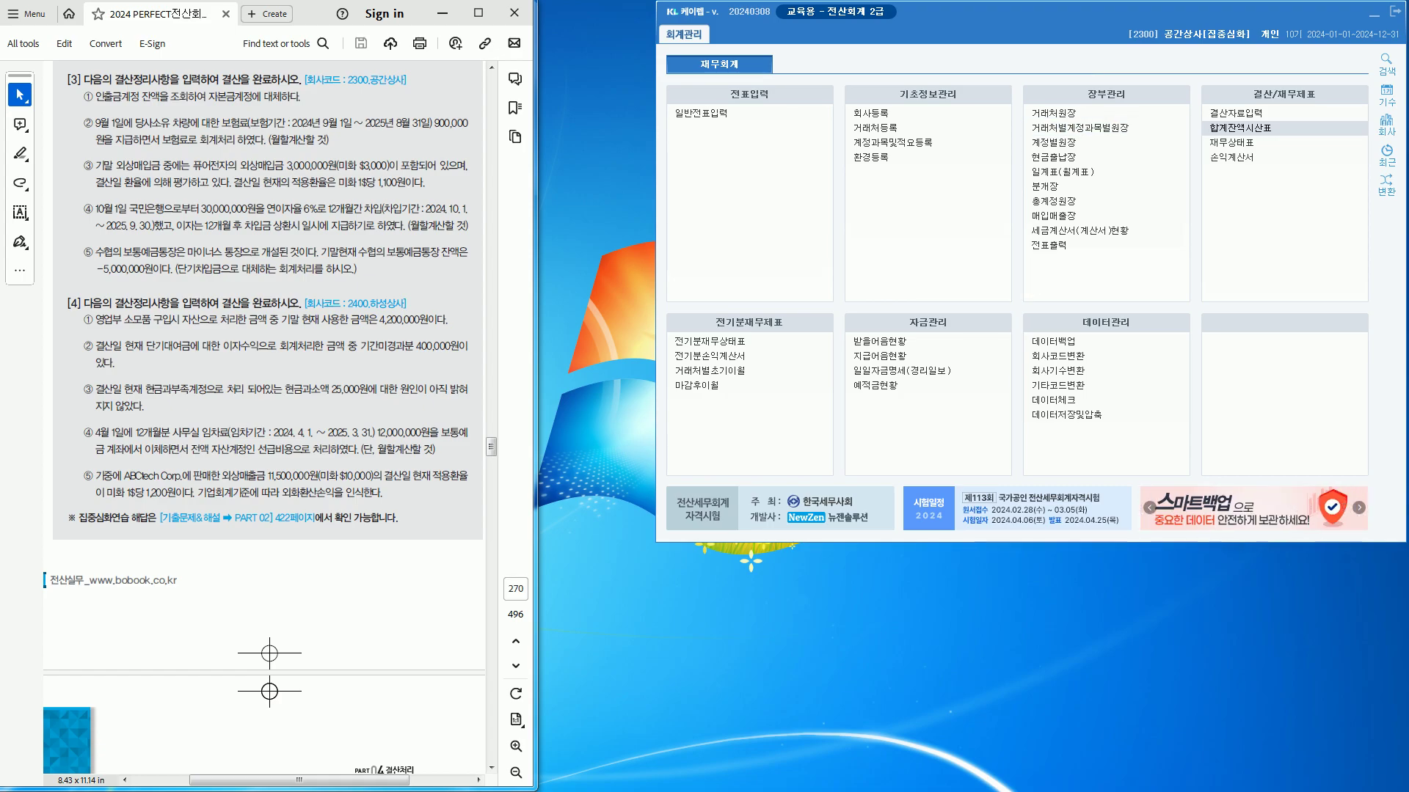
Switch to PowerPoint, review the 자동결산 slide's notes on ending inventory, 대손상각 and 감가상각, and minimize the presentation
{"action": "key", "text": "alt+Tab"}
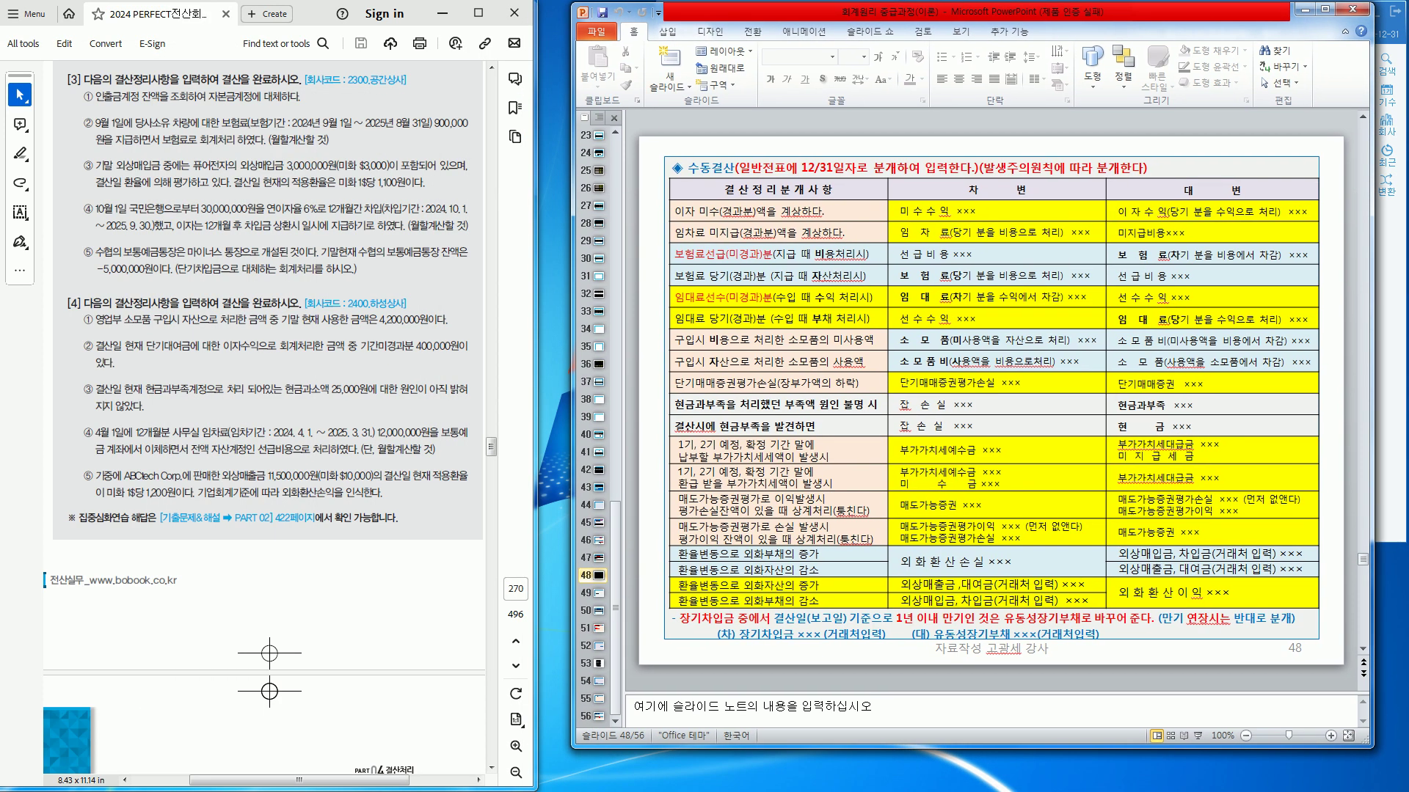
{"action": "key", "text": "Page_Up"}
{"action": "key", "text": "Page_Up"}
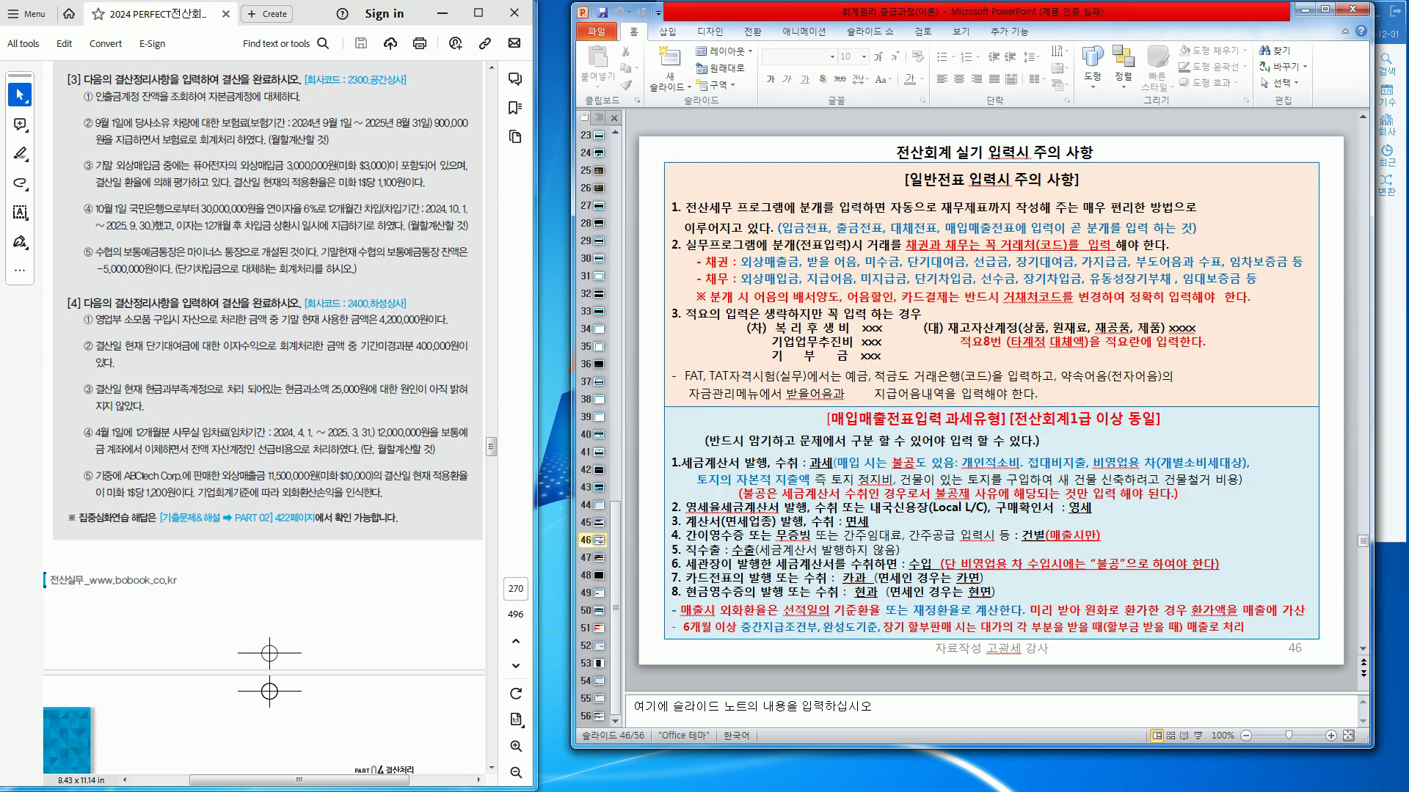
{"action": "key", "text": "Page_Down"}
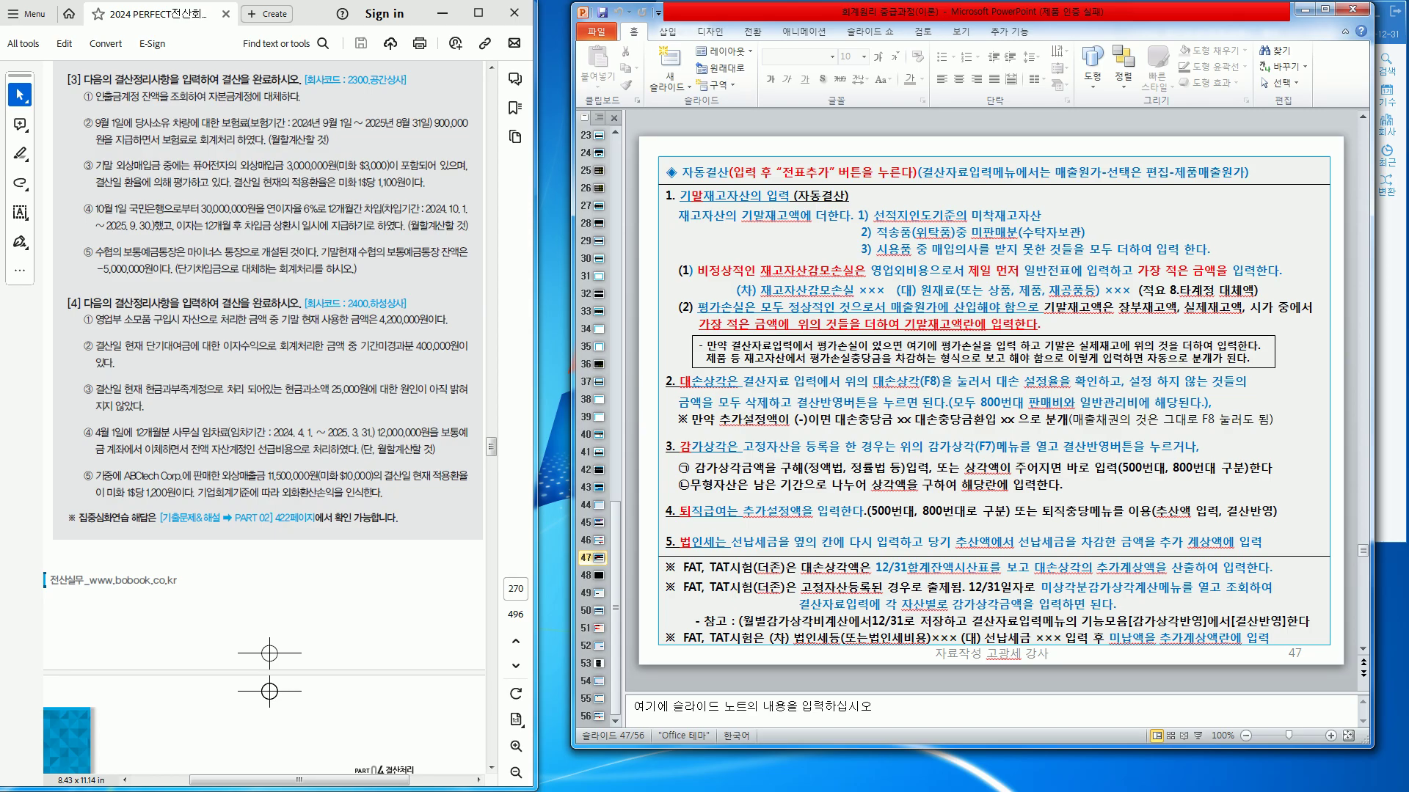
{"action": "left_click", "coordinate": [640, 637]}
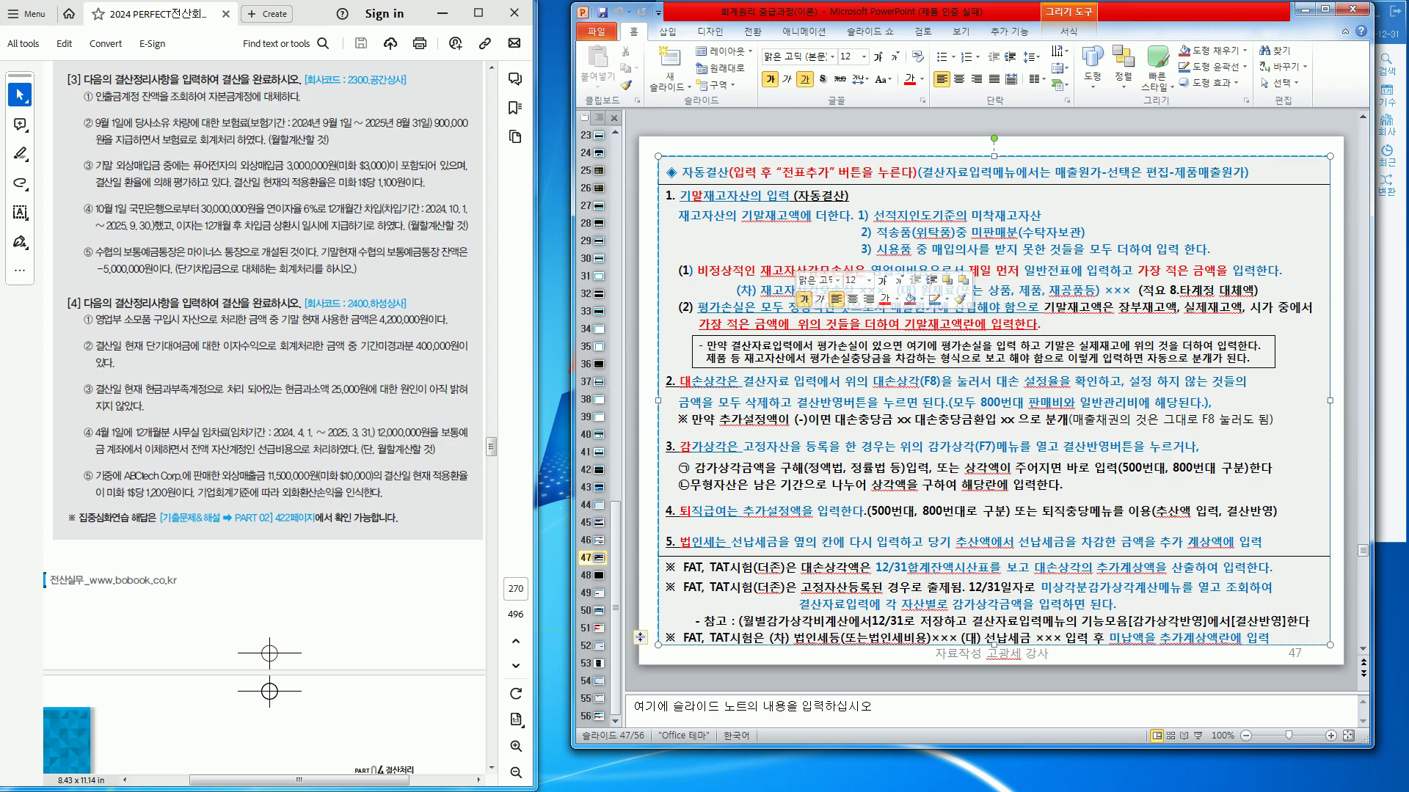
{"action": "left_click", "coordinate": [1073, 250]}
{"action": "left_click_drag", "start_coordinate": [873, 215], "coordinate": [962, 290]}
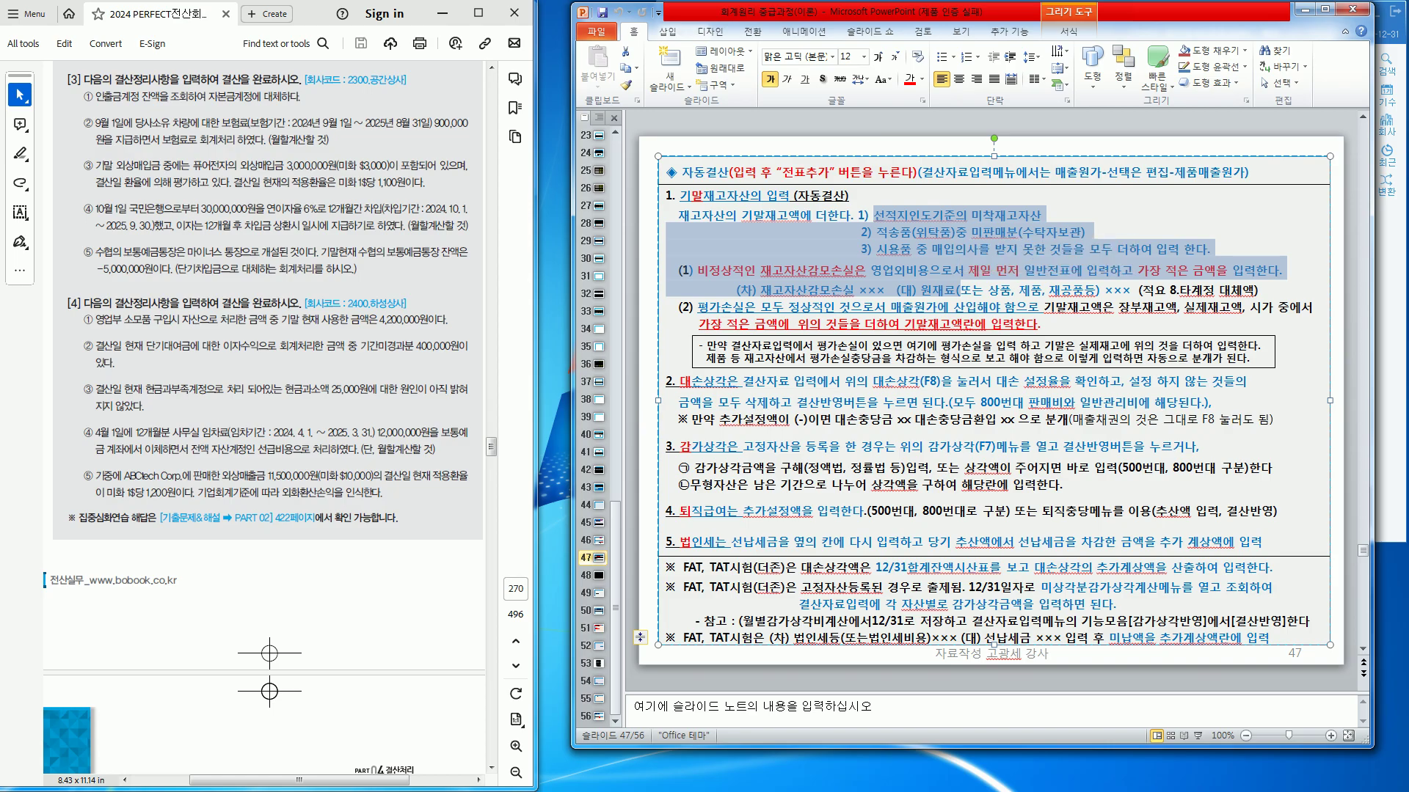
{"action": "left_click", "coordinate": [794, 381]}
{"action": "left_click_drag", "start_coordinate": [794, 381], "coordinate": [897, 419]}
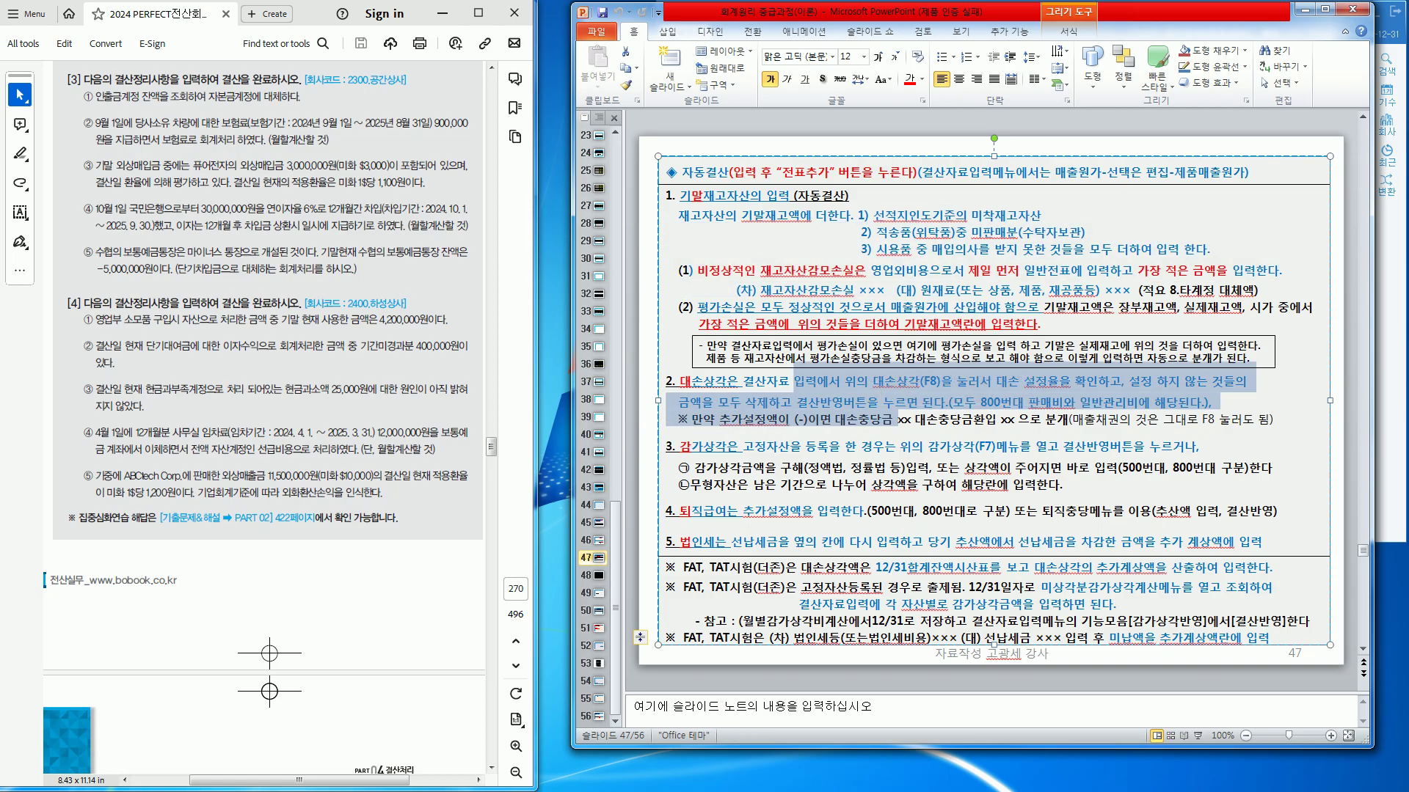
{"action": "left_click", "coordinate": [869, 419]}
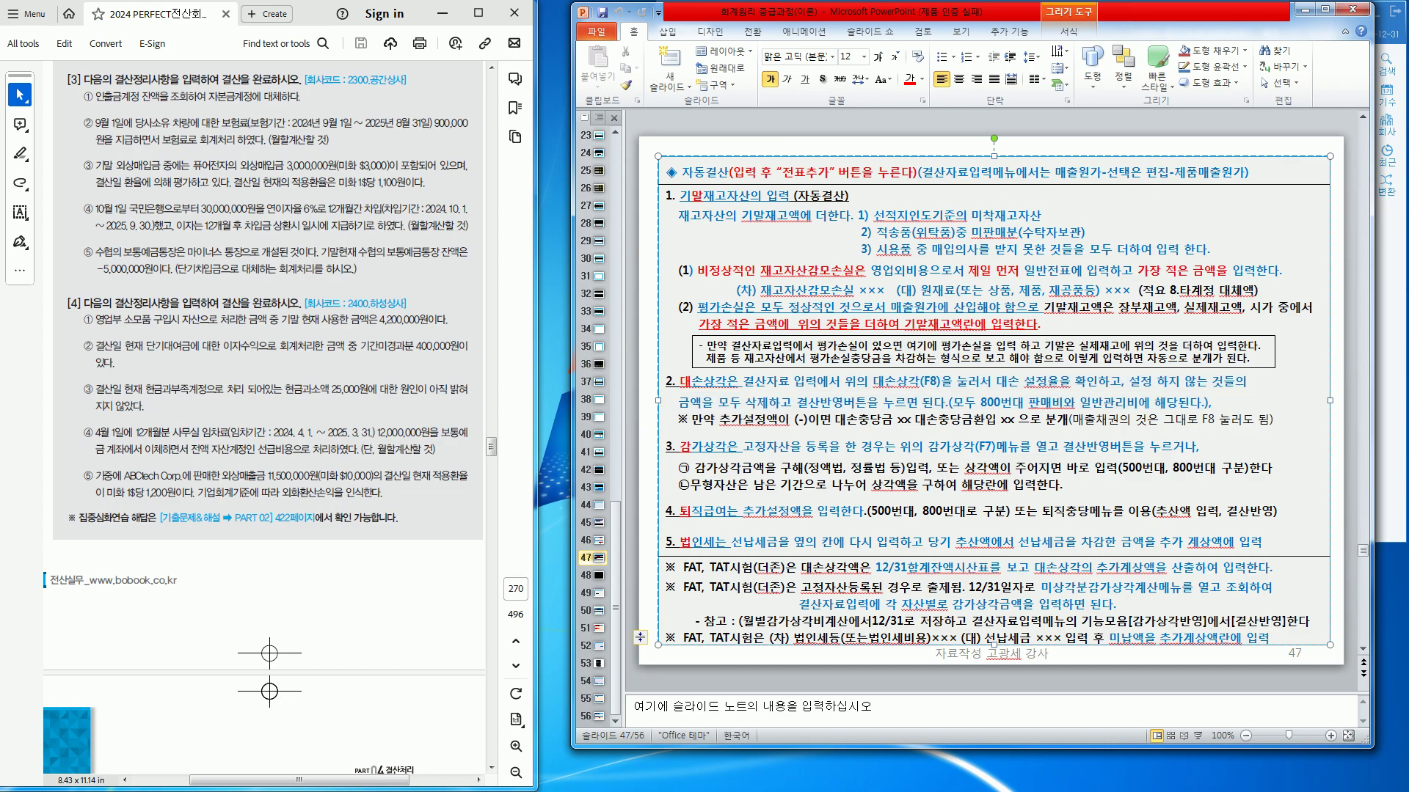
{"action": "left_click", "coordinate": [843, 484]}
{"action": "key", "text": "super+Down"}
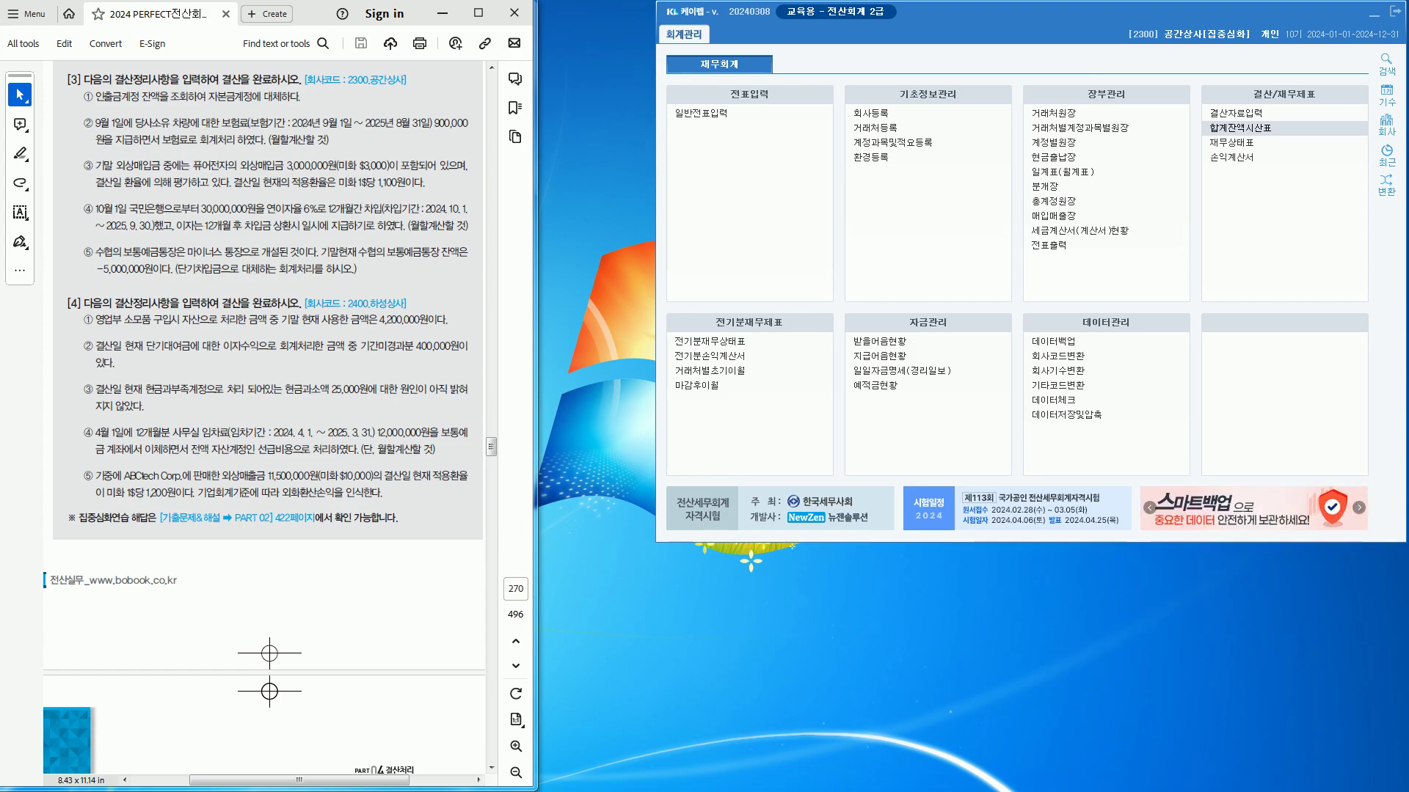
View 결산자료입력 for January to December 2024, accepting the cost-of-sales selection as is, and close it
{"action": "left_click", "coordinate": [1237, 113]}
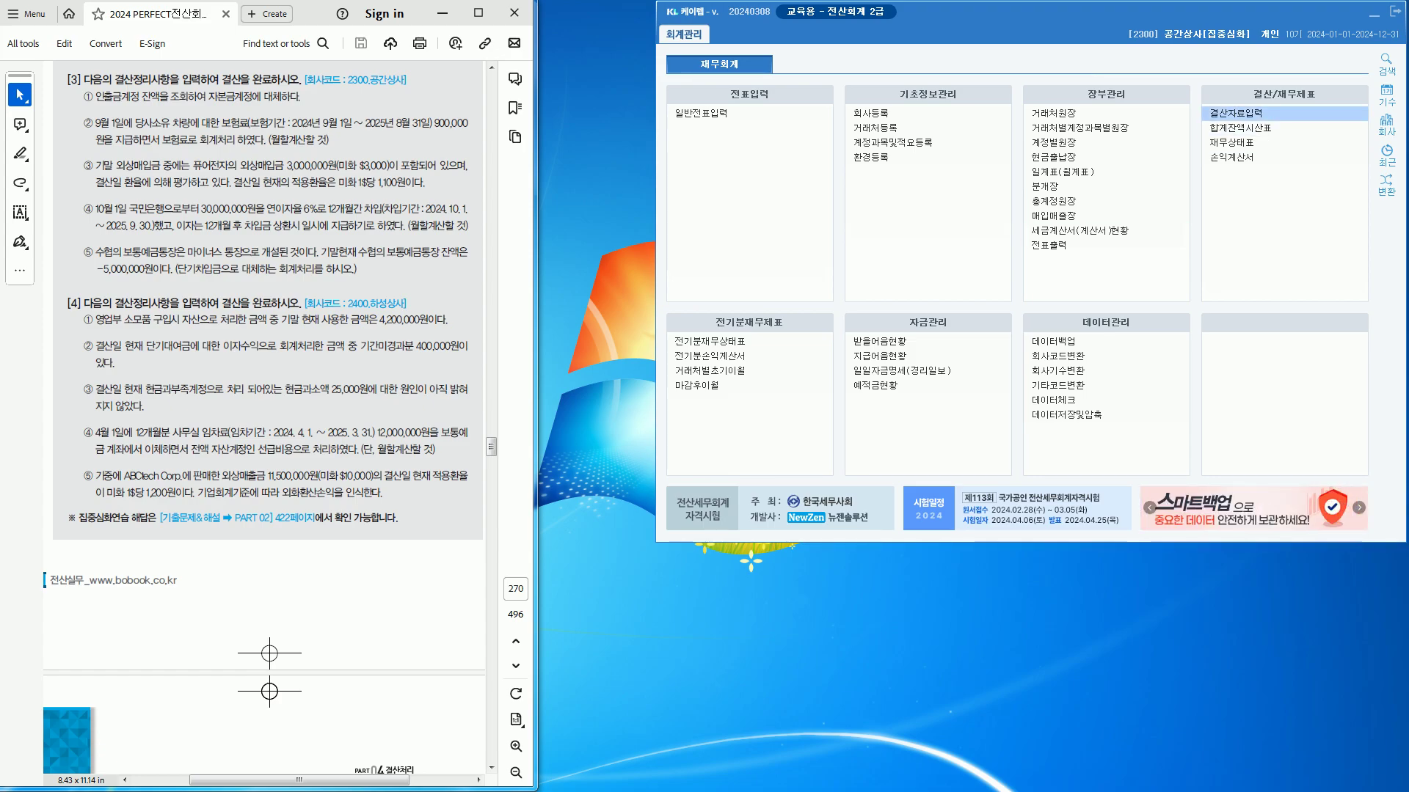
{"action": "type", "text": "1"}
{"action": "key", "text": "Return"}
{"action": "type", "text": "12"}
{"action": "key", "text": "Return"}
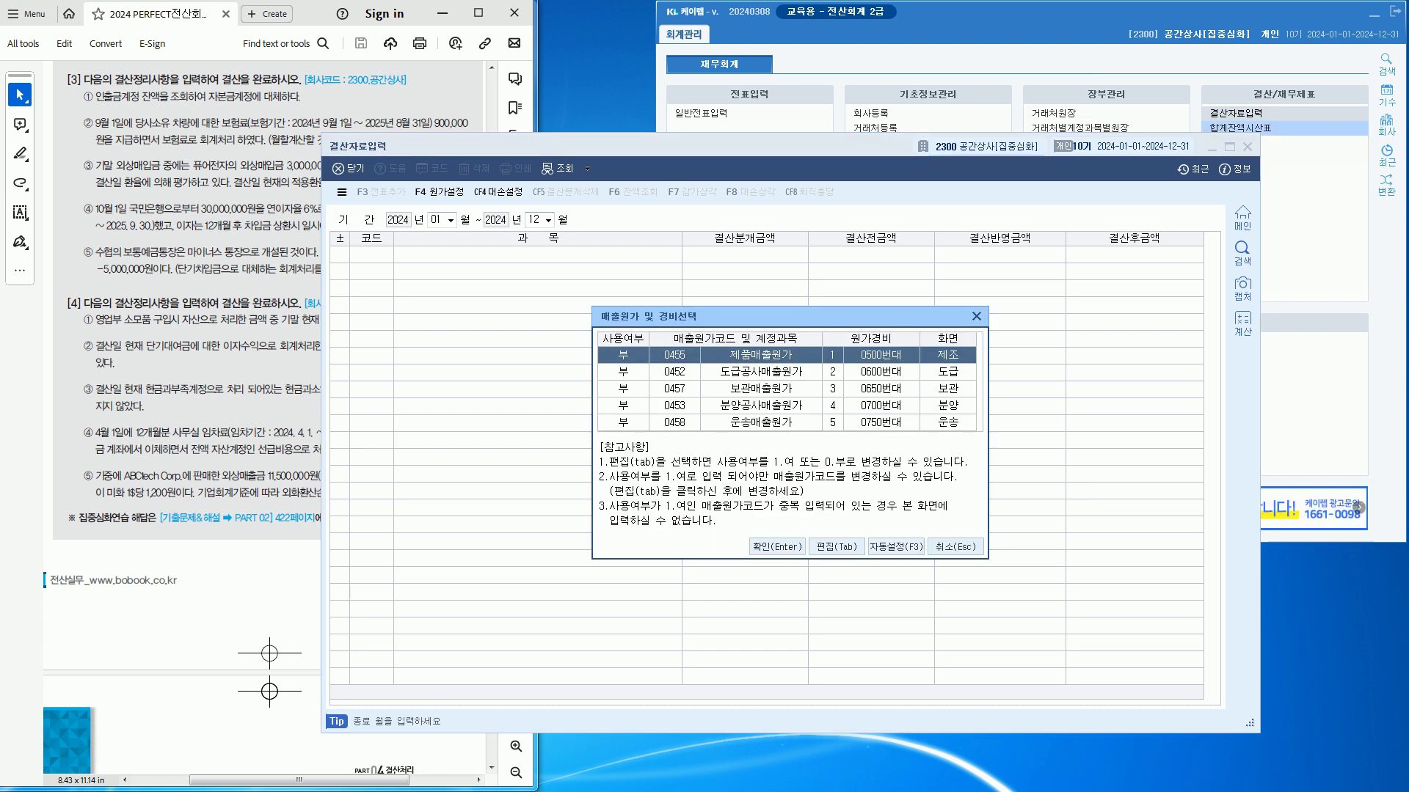
{"action": "key", "text": "Return"}
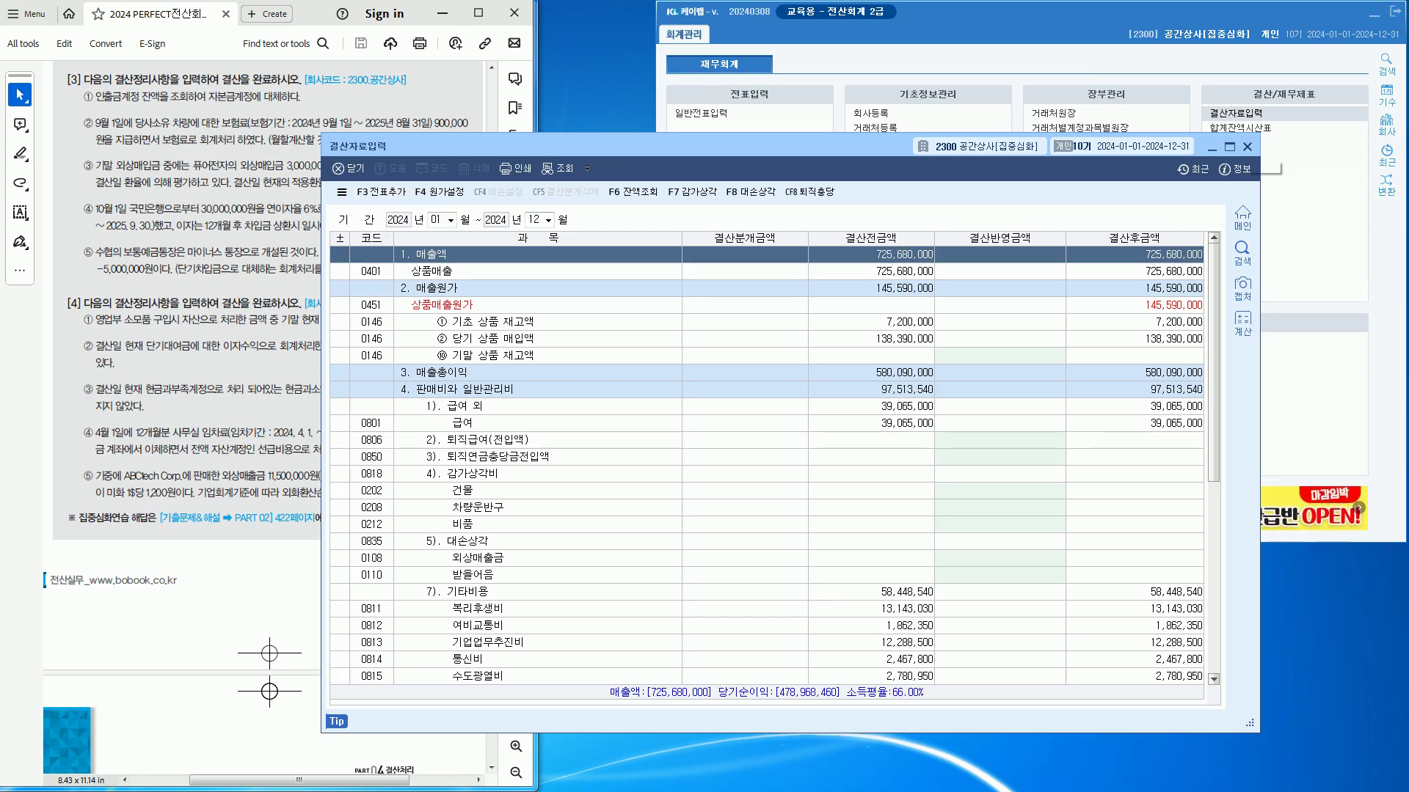
{"action": "left_click", "coordinate": [1248, 146]}
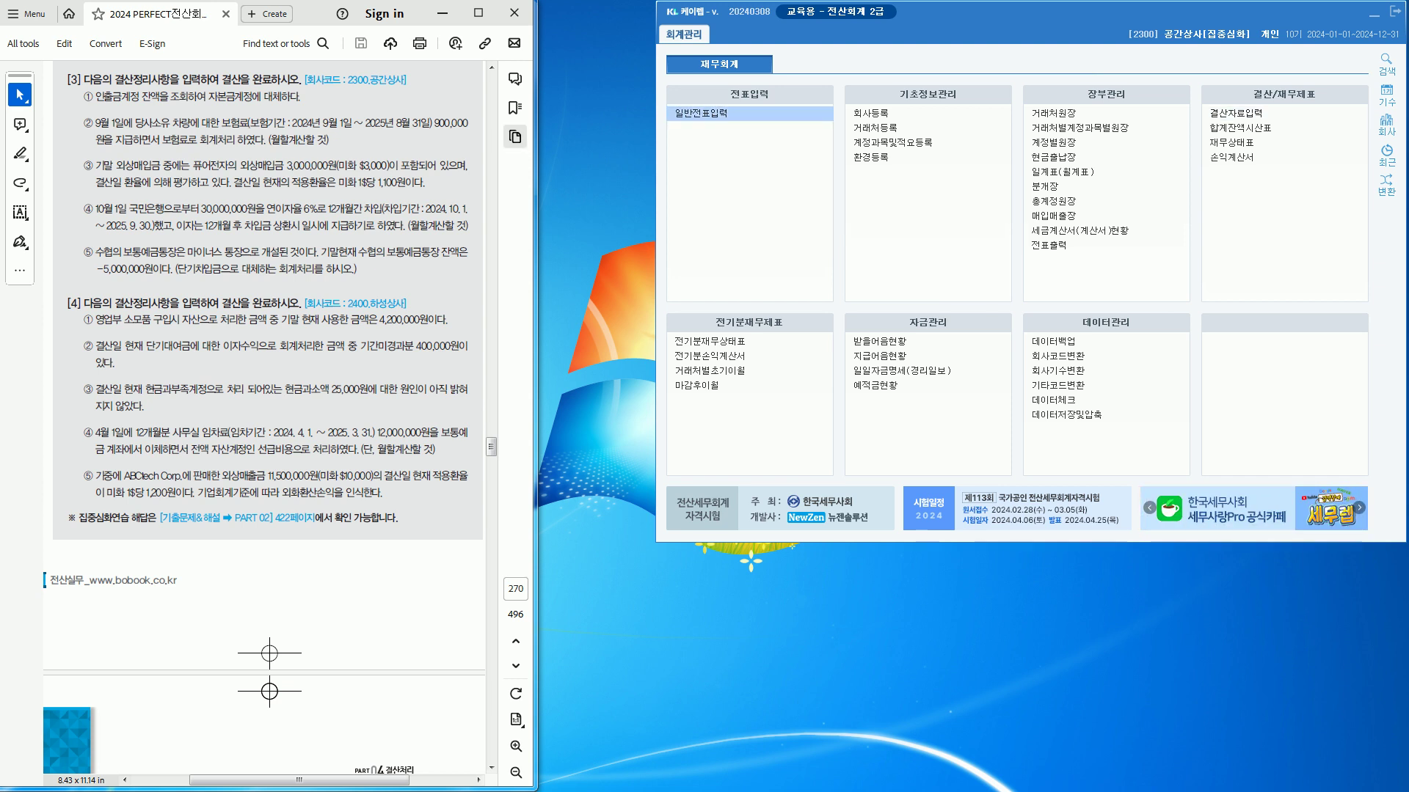
Open 일반전표입력 and set the voucher date to December 31, 2024
{"action": "key", "text": "Return"}
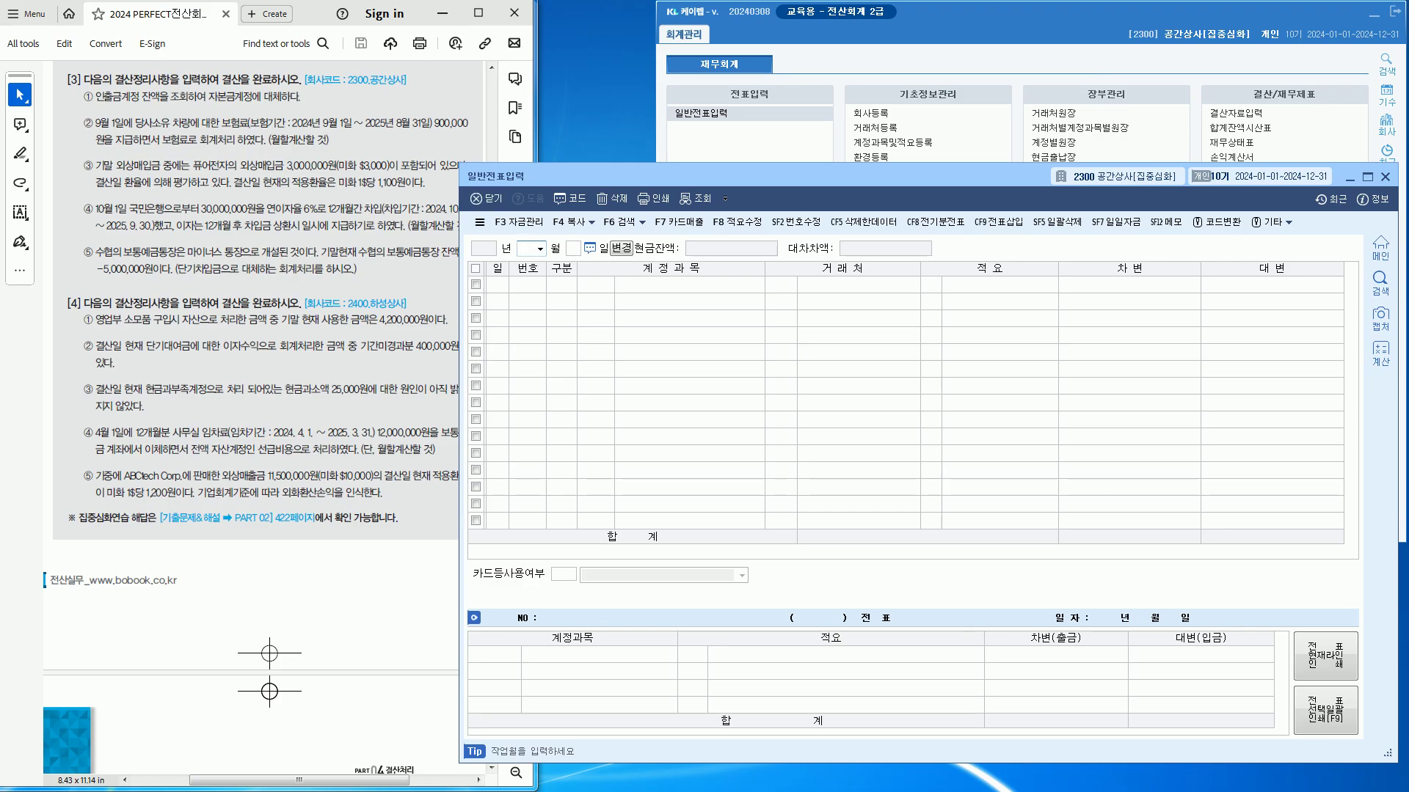
{"action": "type", "text": "2"}
{"action": "key", "text": "Return"}
{"action": "type", "text": "31"}
{"action": "key", "text": "Return"}
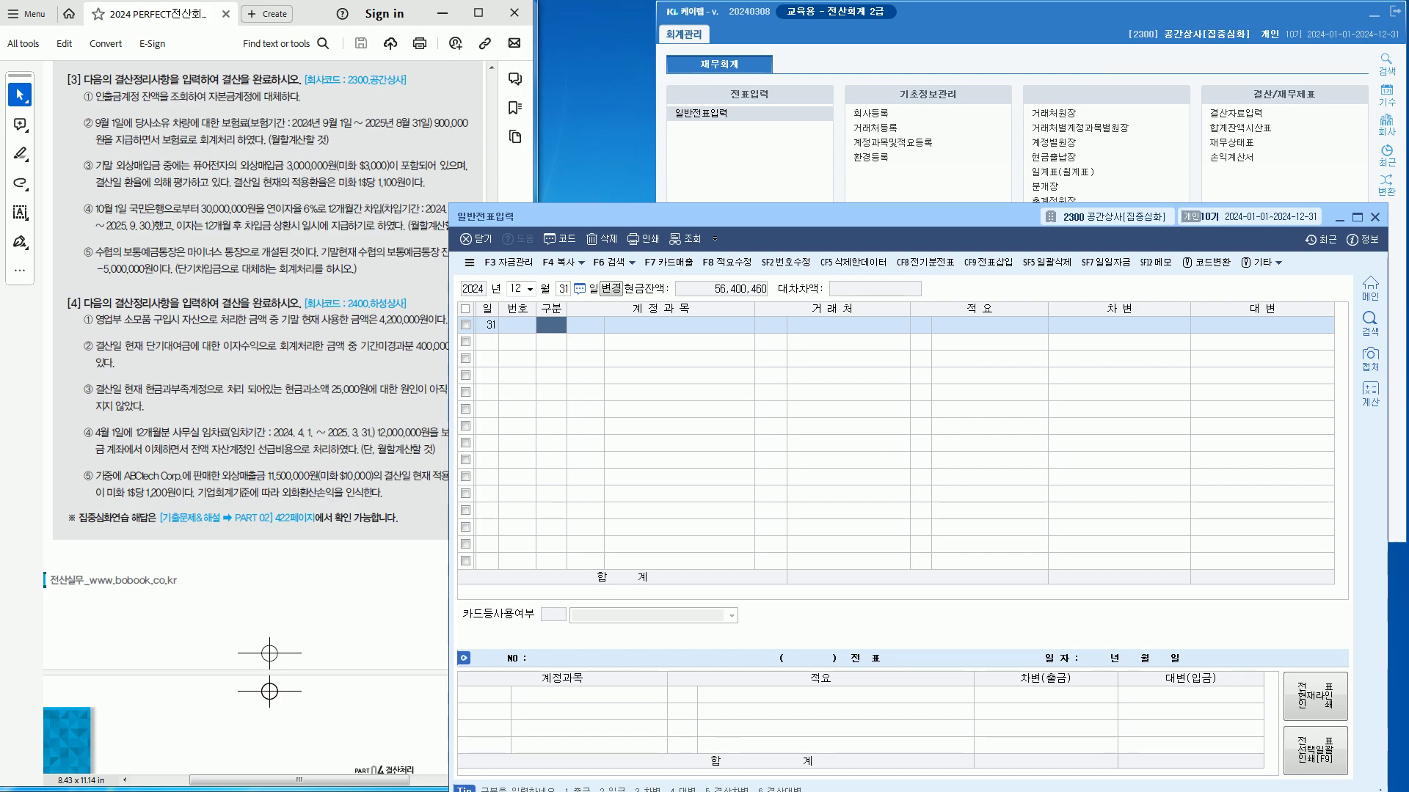
Open 합계잔액시산표 as of December 31, 2024 and check the 인출금 and 자본금 balances
{"action": "left_click", "coordinate": [1240, 128]}
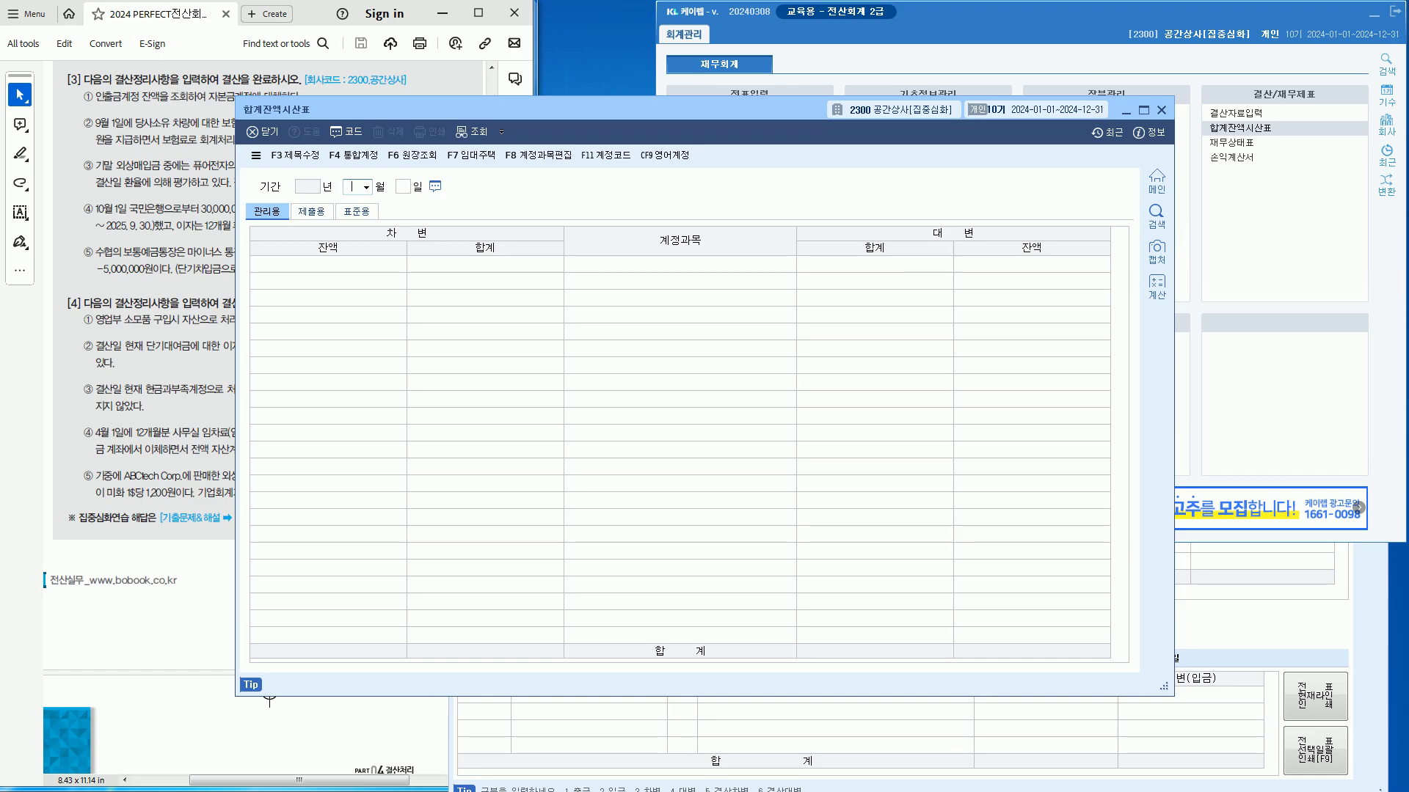
{"action": "type", "text": "12"}
{"action": "key", "text": "Return"}
{"action": "key", "text": "Return"}
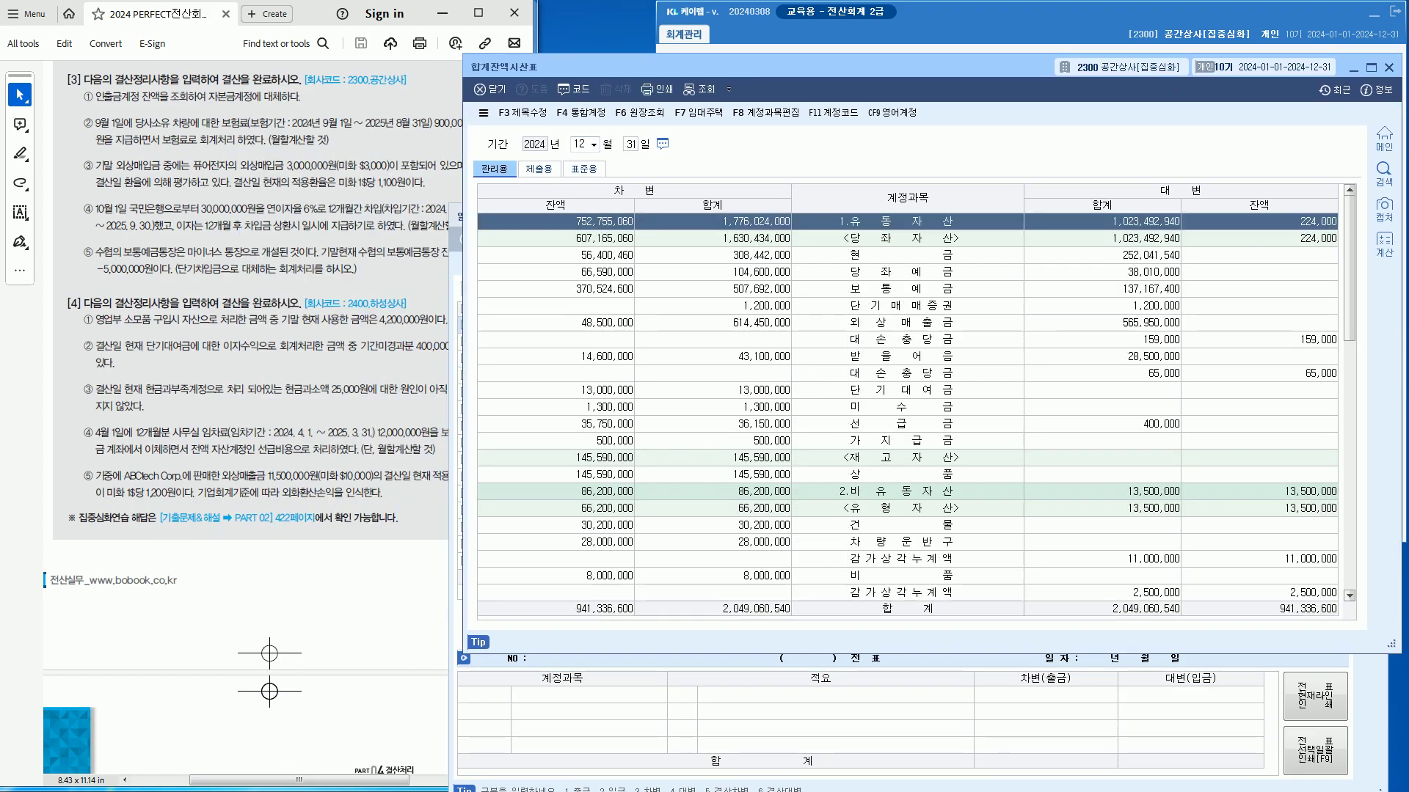
{"action": "scroll", "coordinate": [908, 407], "scroll_direction": "down", "scroll_amount": 7}
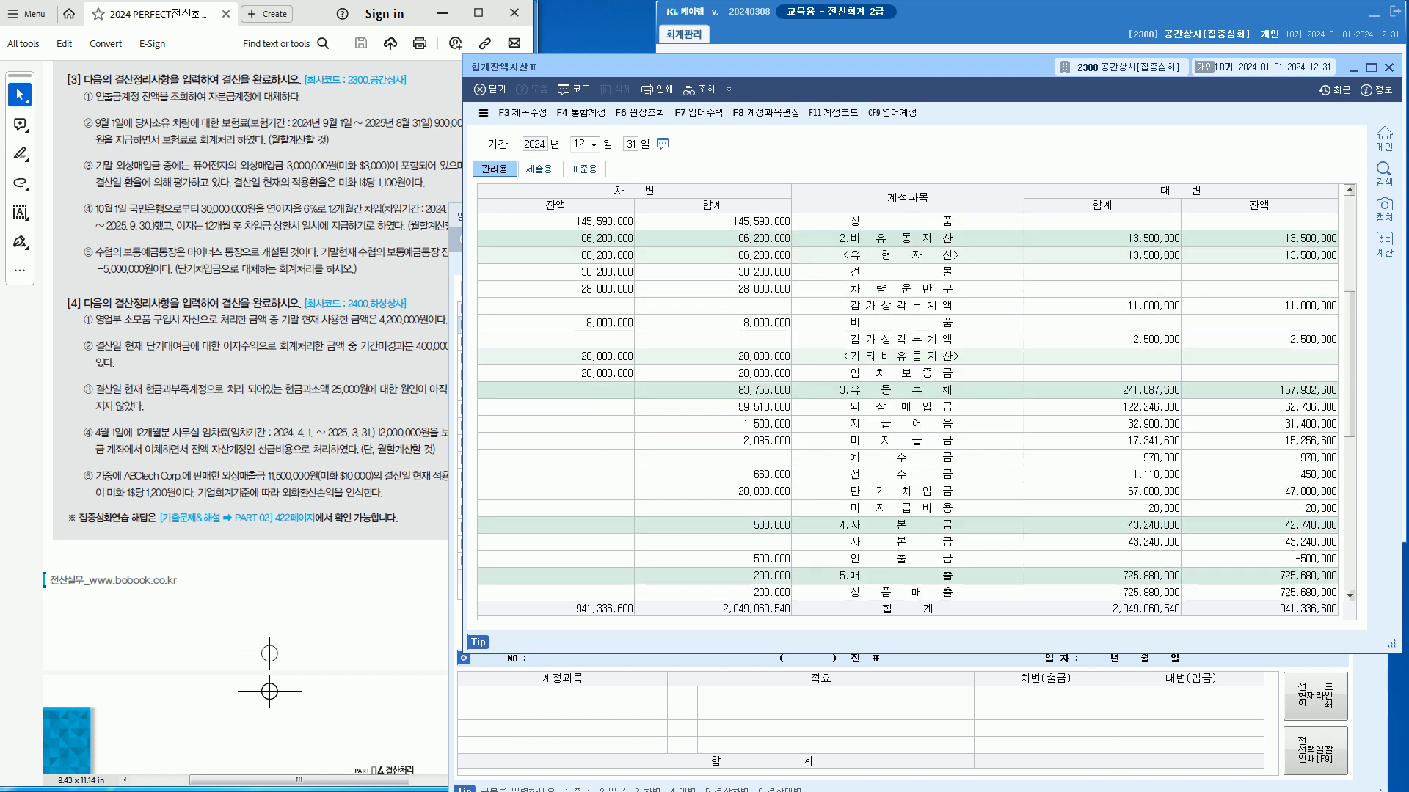
{"action": "scroll", "coordinate": [908, 407], "scroll_direction": "down", "scroll_amount": 2}
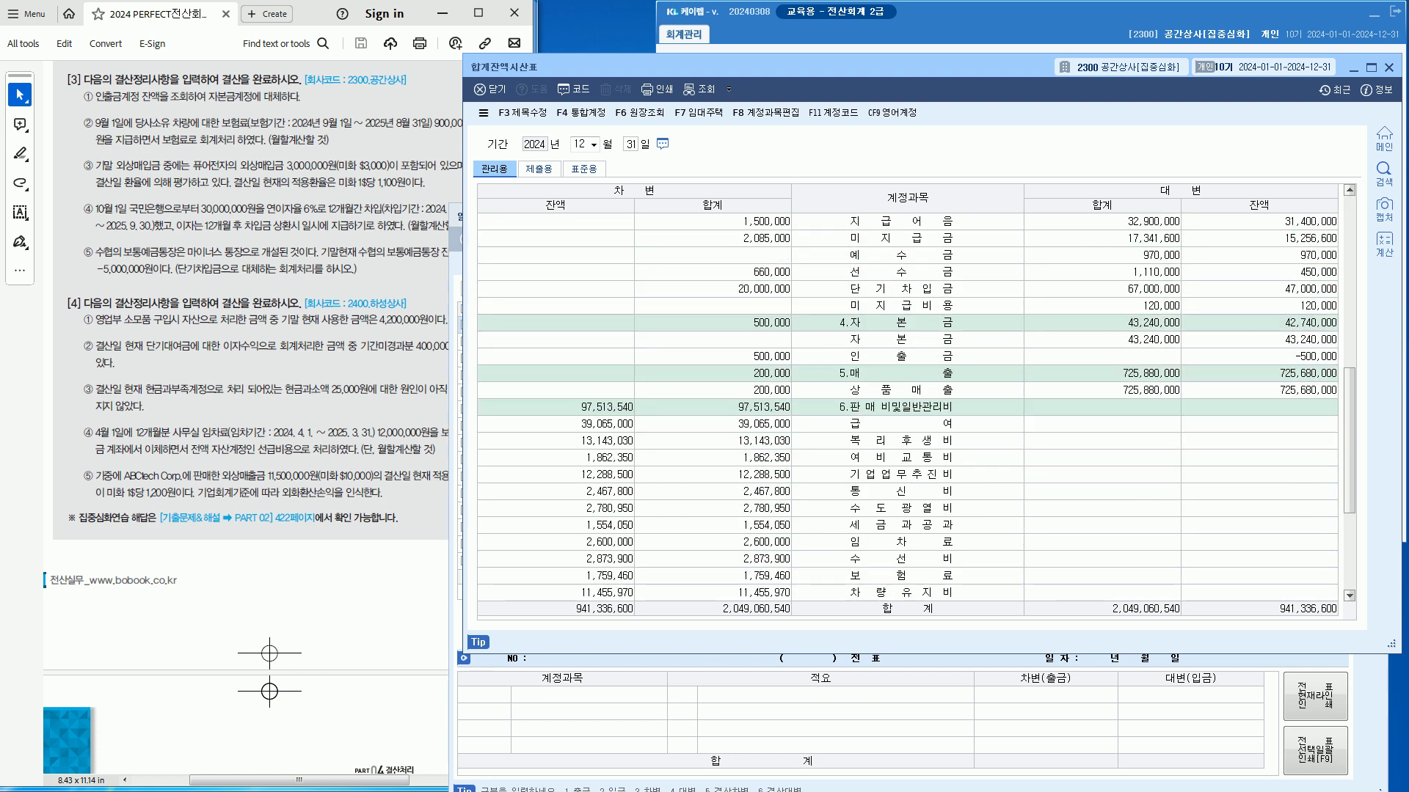
{"action": "left_click", "coordinate": [901, 356]}
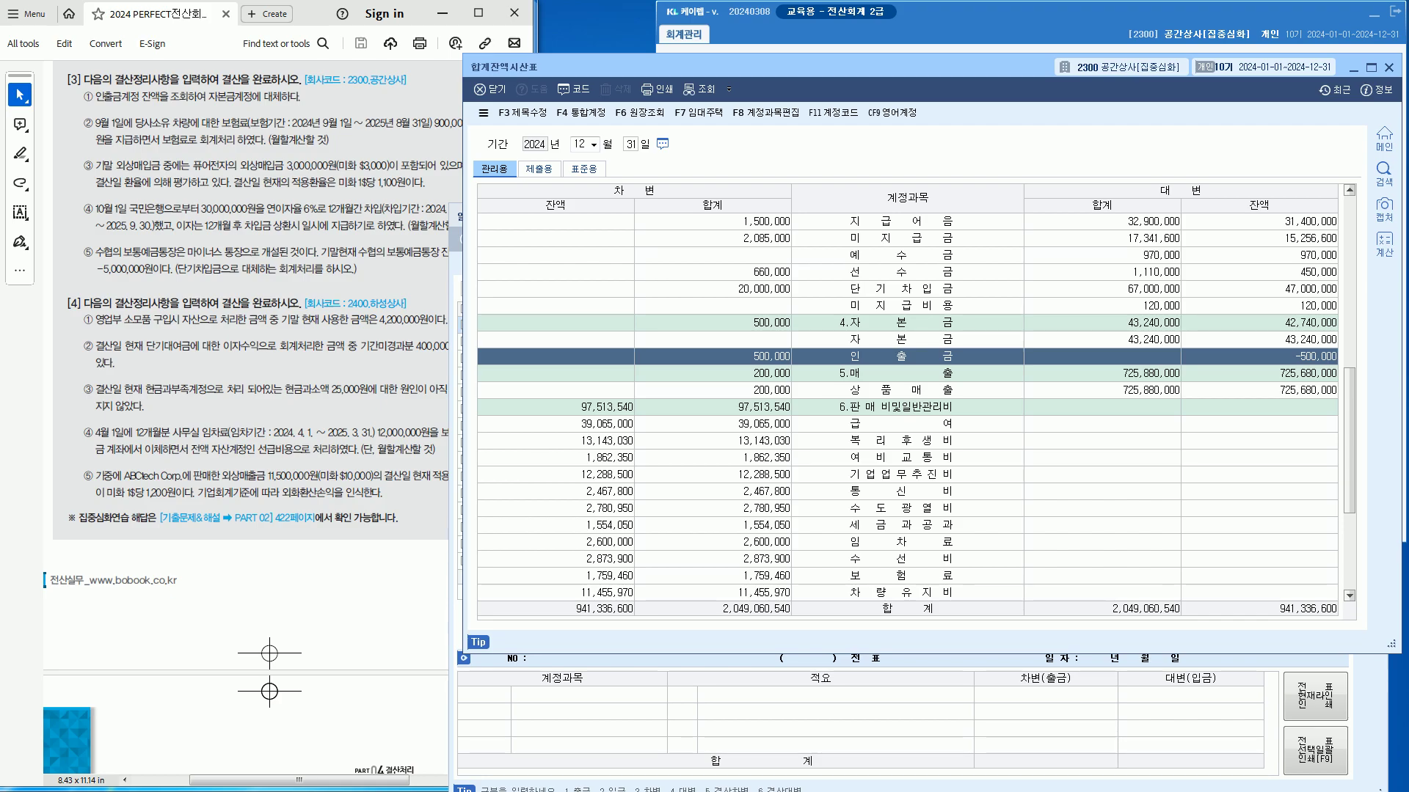
{"action": "left_click", "coordinate": [901, 339]}
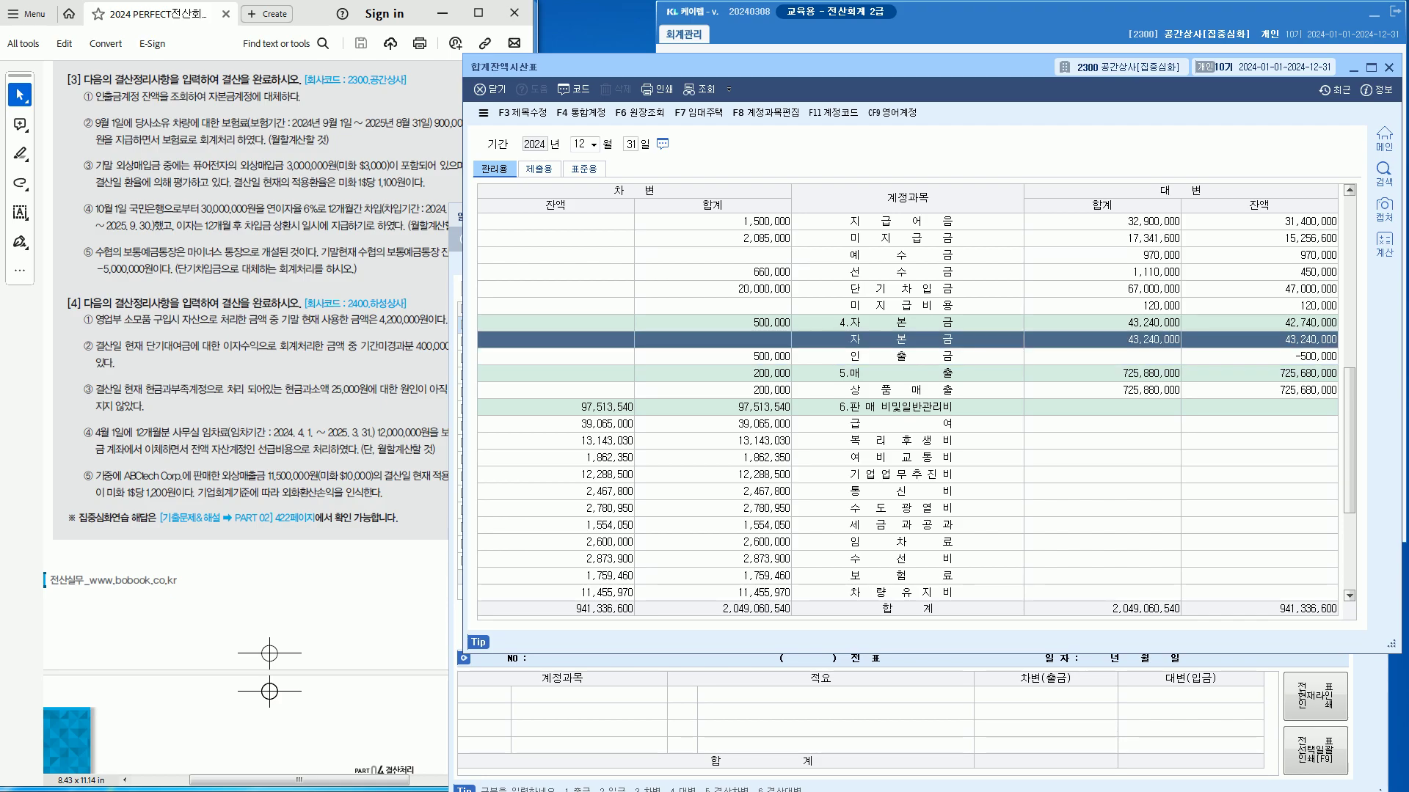
{"action": "left_click", "coordinate": [901, 356]}
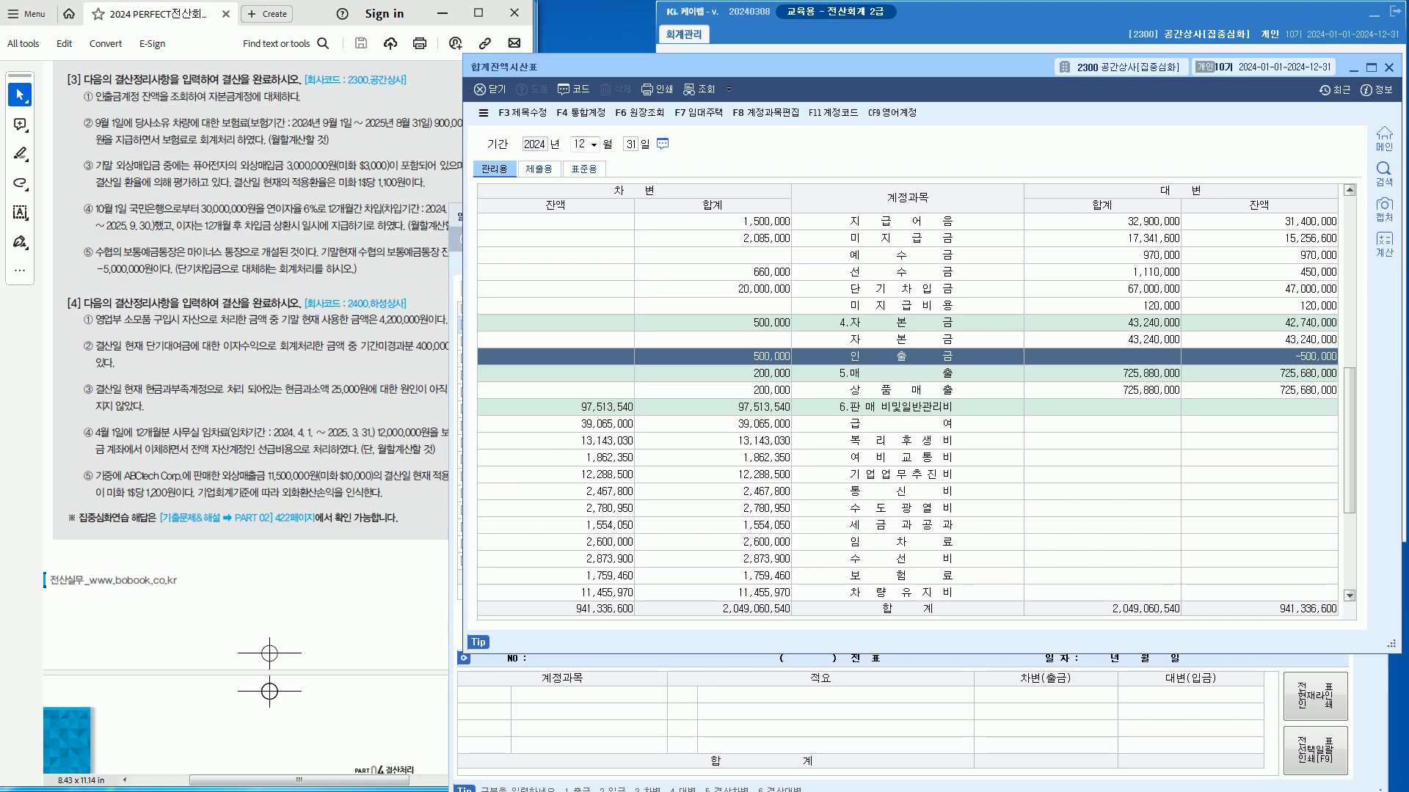
Enter a debit line for 자본금 (0331) of 500,000 in the December 31 general voucher
{"action": "key", "text": "ctrl+Tab"}
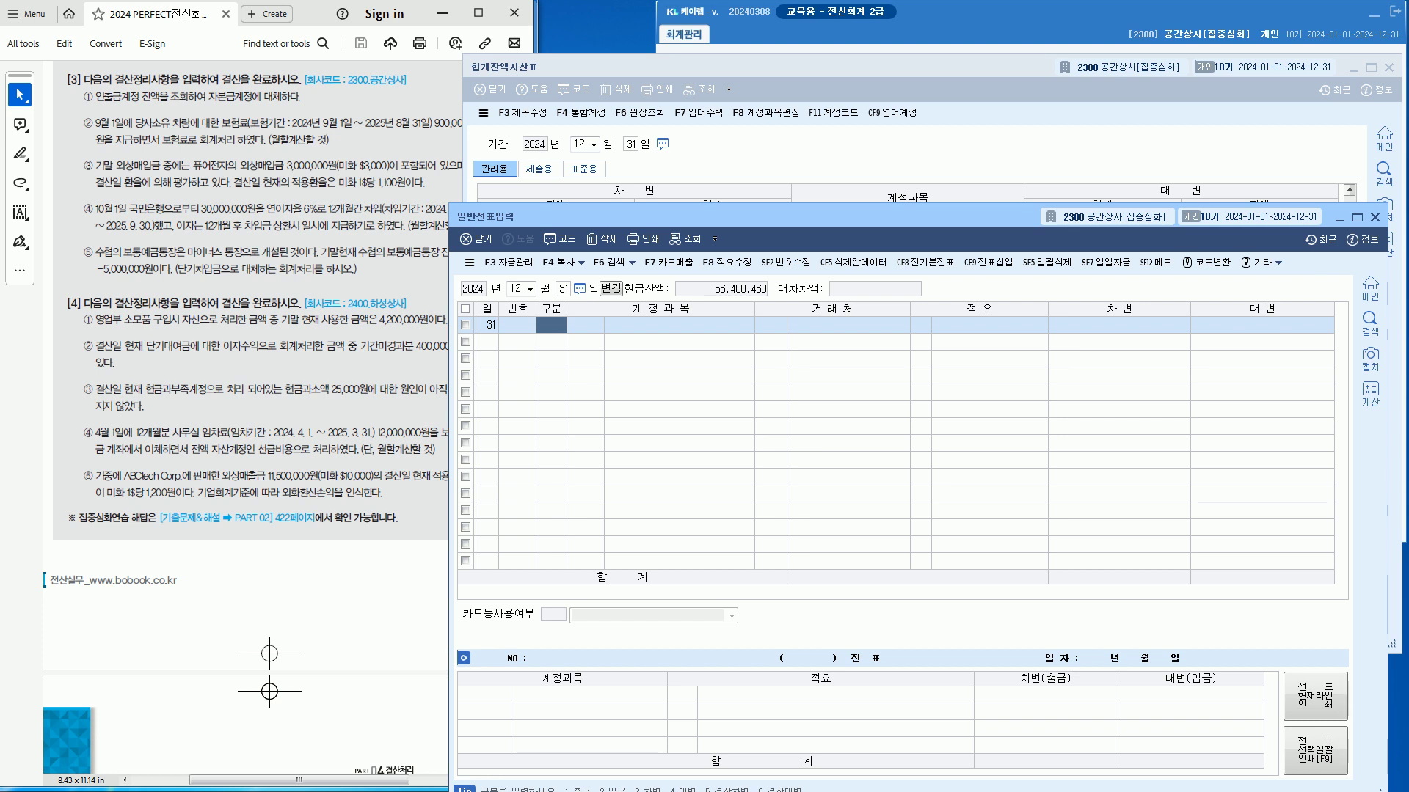
{"action": "type", "text": "3"}
{"action": "key", "text": "Return"}
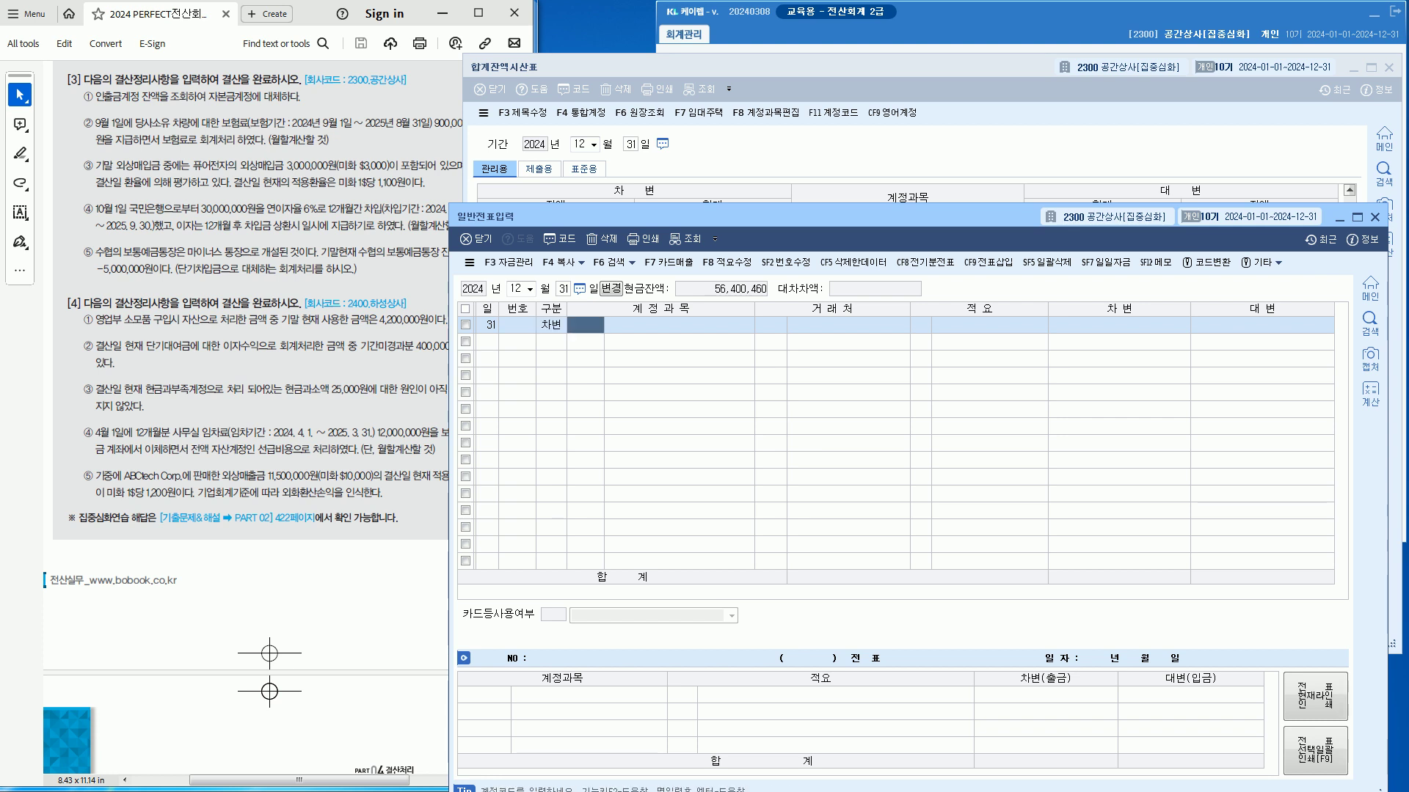
{"action": "type", "text": "자본"}
{"action": "key", "text": "Return"}
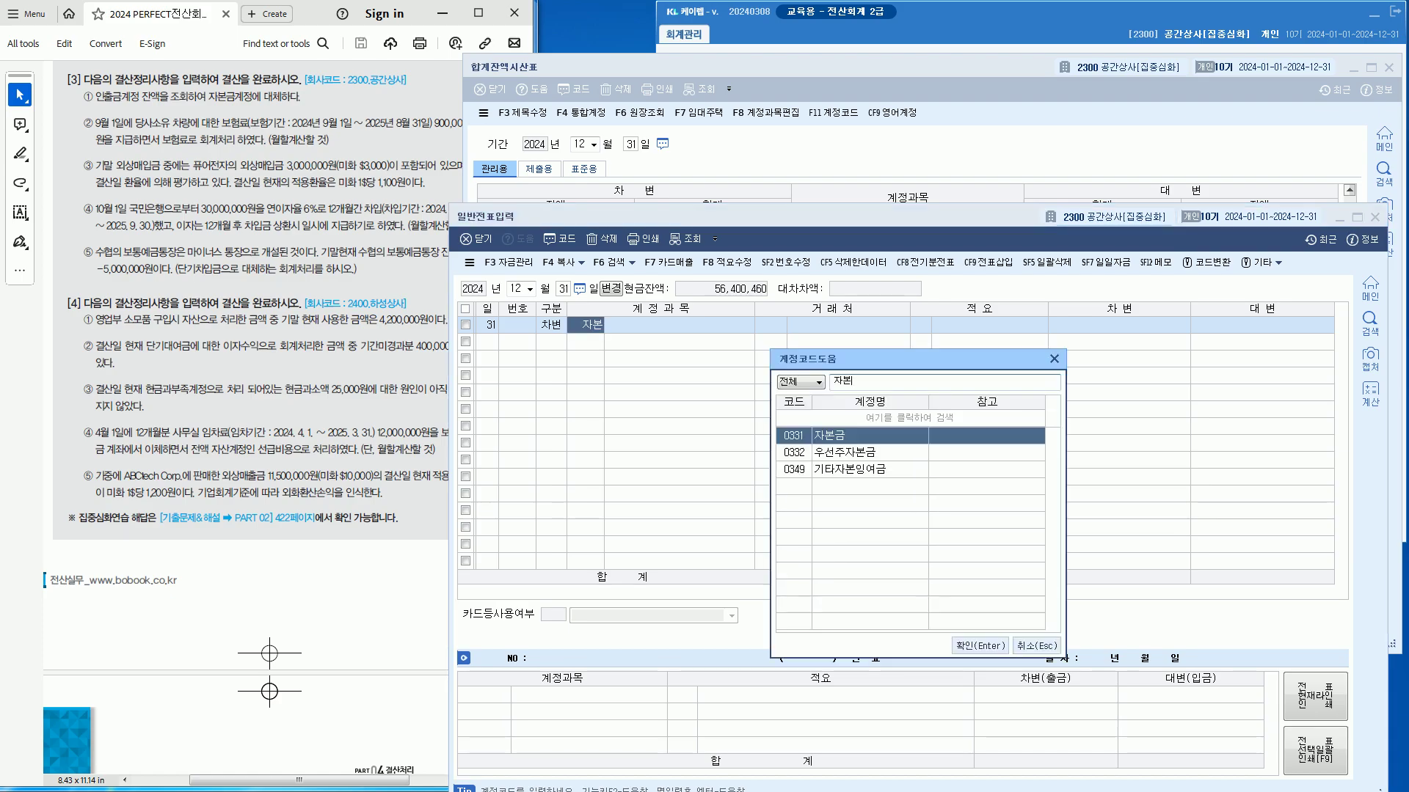
{"action": "key", "text": "Return"}
{"action": "key", "text": "Return"}
{"action": "key", "text": "Return"}
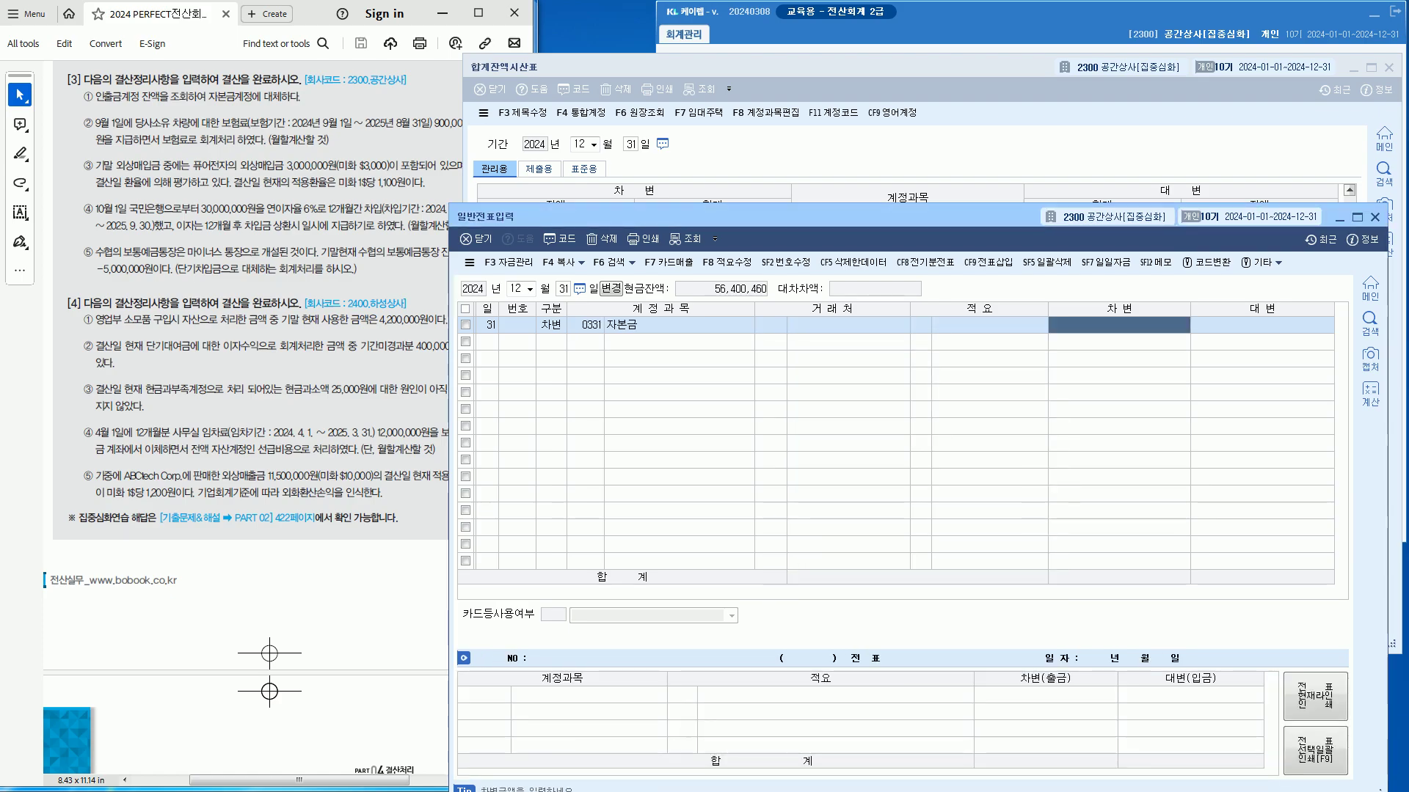
{"action": "key", "text": "ctrl+Tab"}
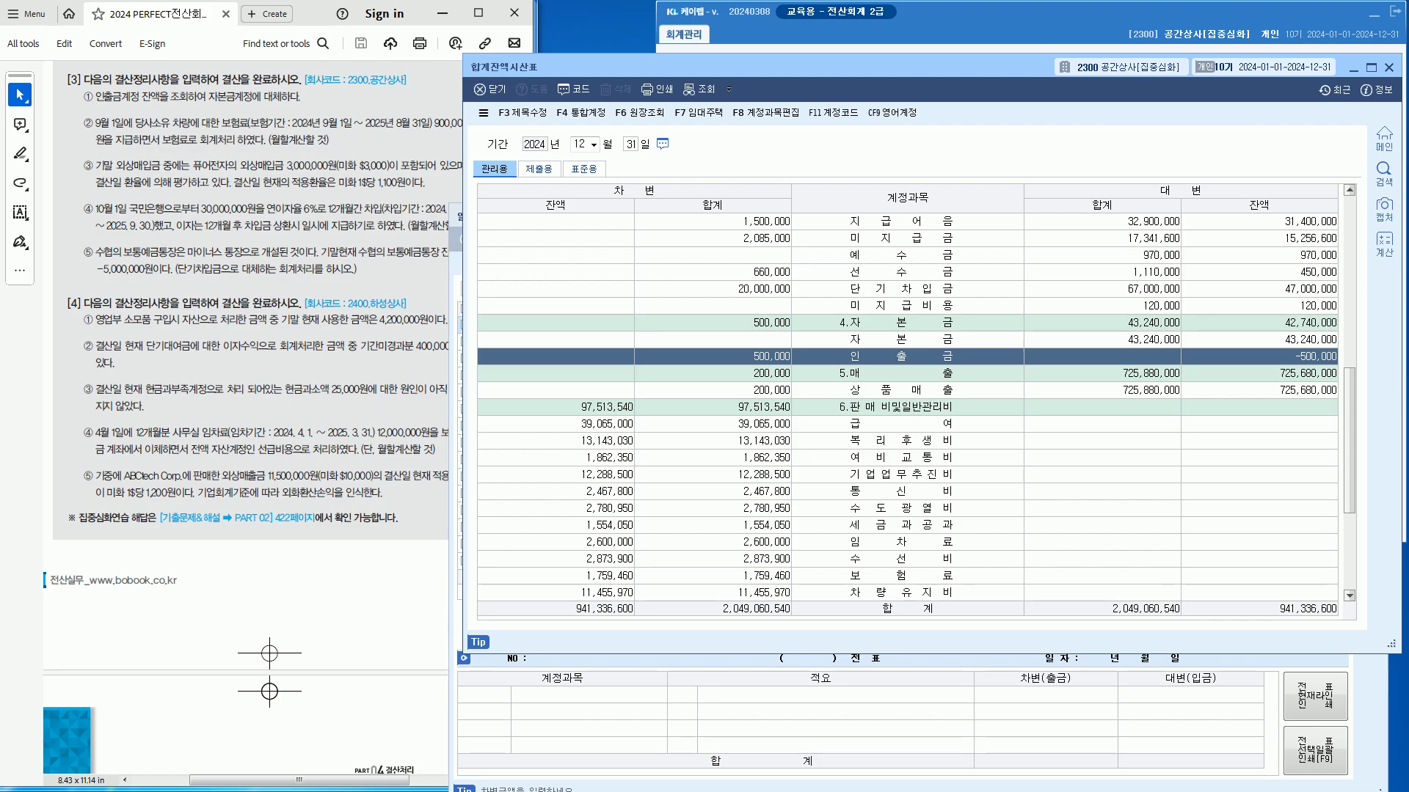
{"action": "key", "text": "ctrl+Tab"}
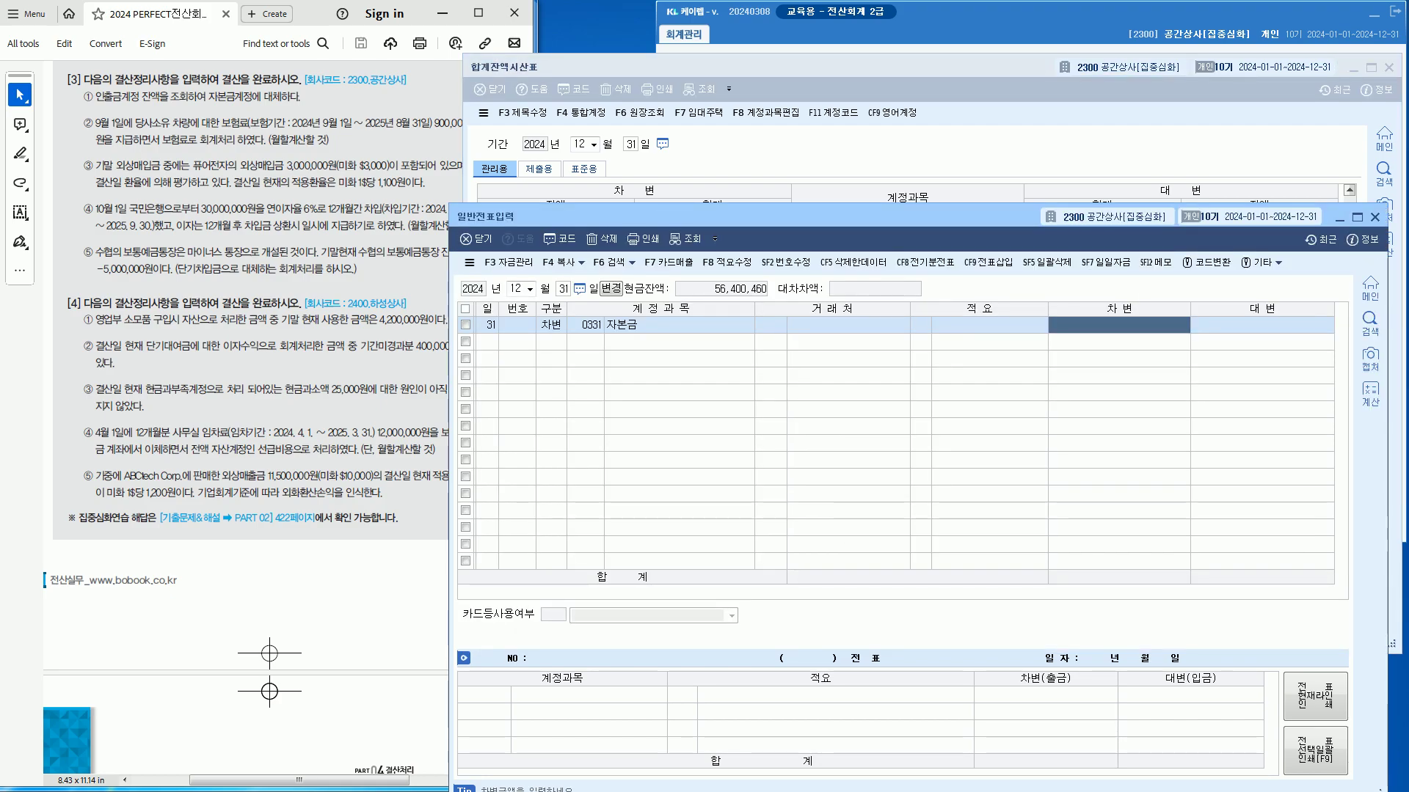
{"action": "type", "text": "5000000"}
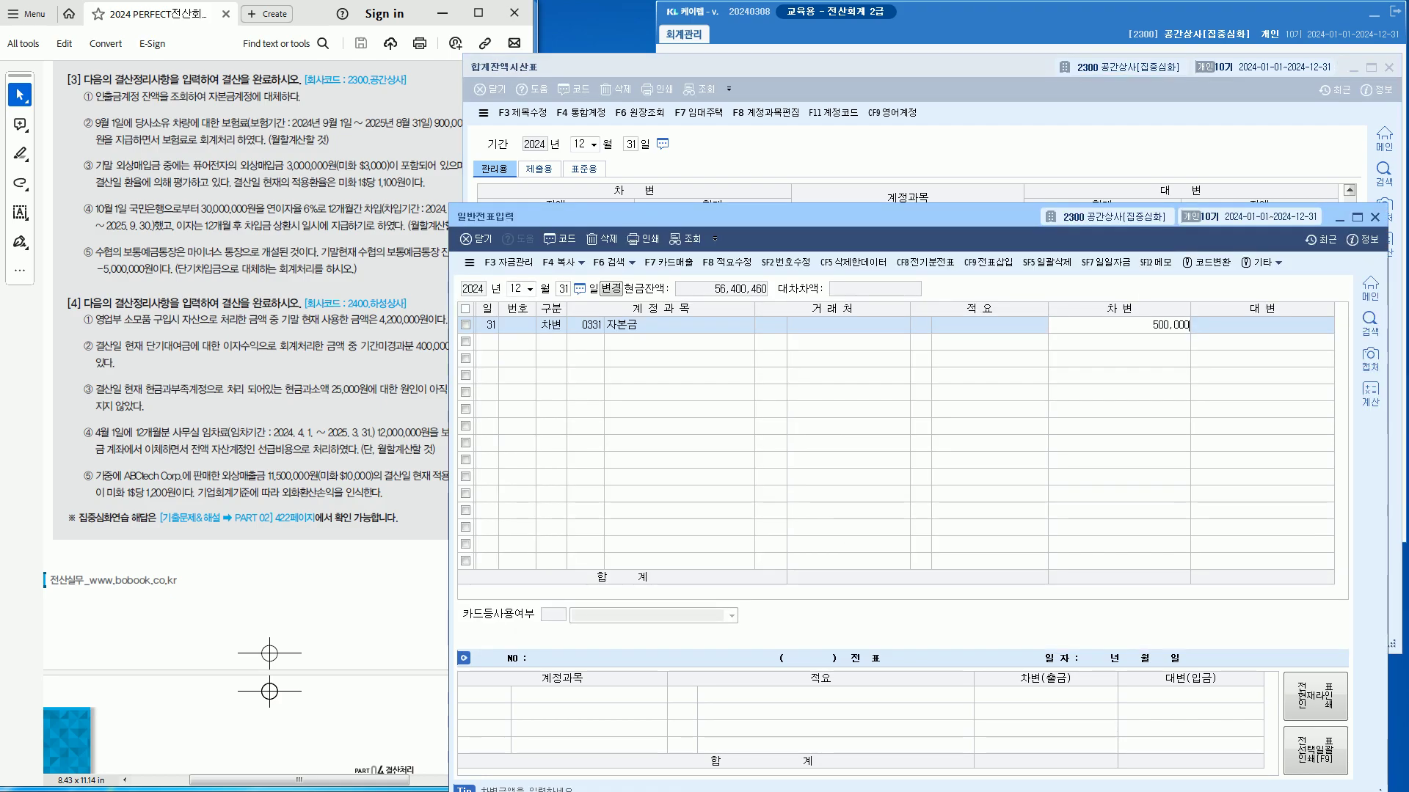
{"action": "key", "text": "Return"}
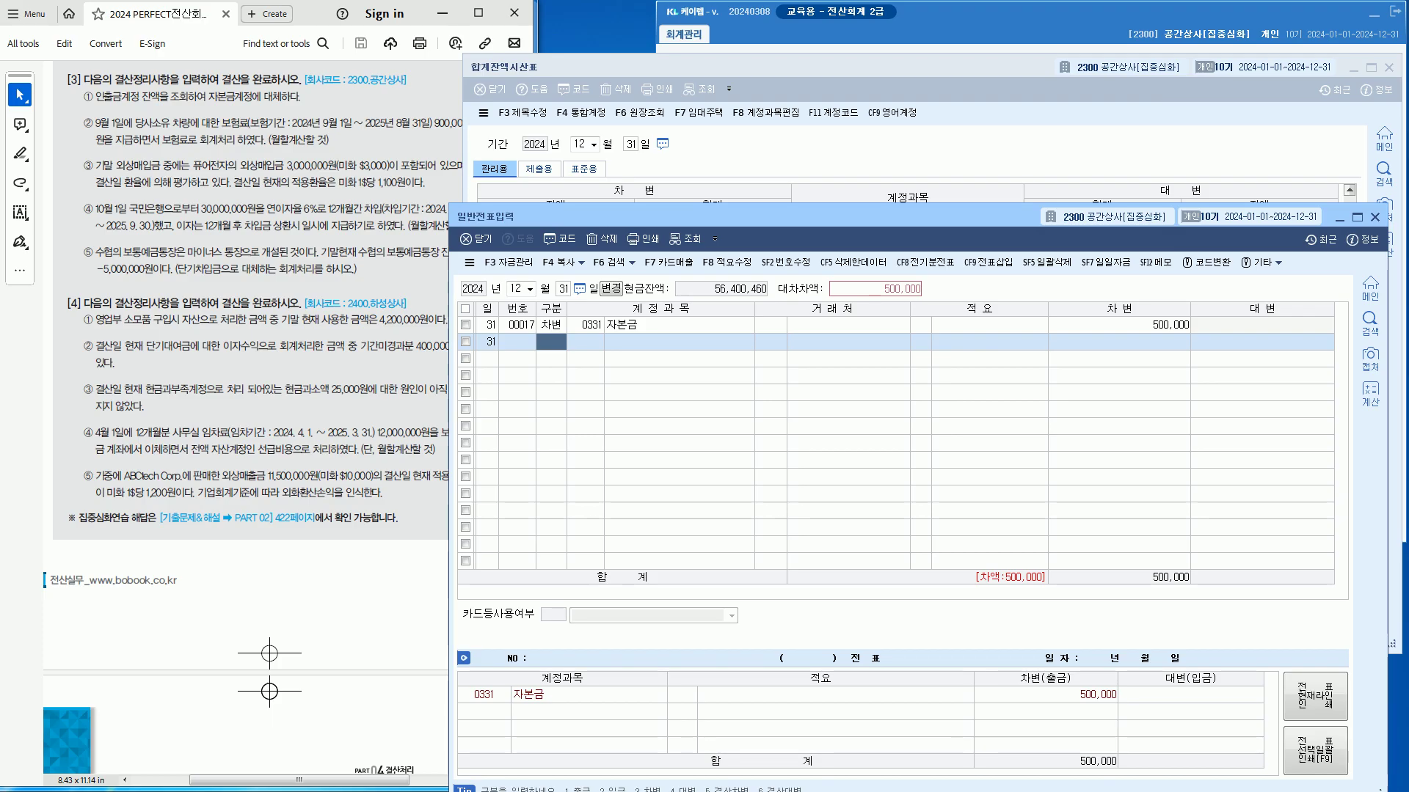
Add the offsetting credit line for 인출금 of 500,000 to the December 31 voucher
{"action": "key", "text": "Return"}
{"action": "type", "text": "인"}
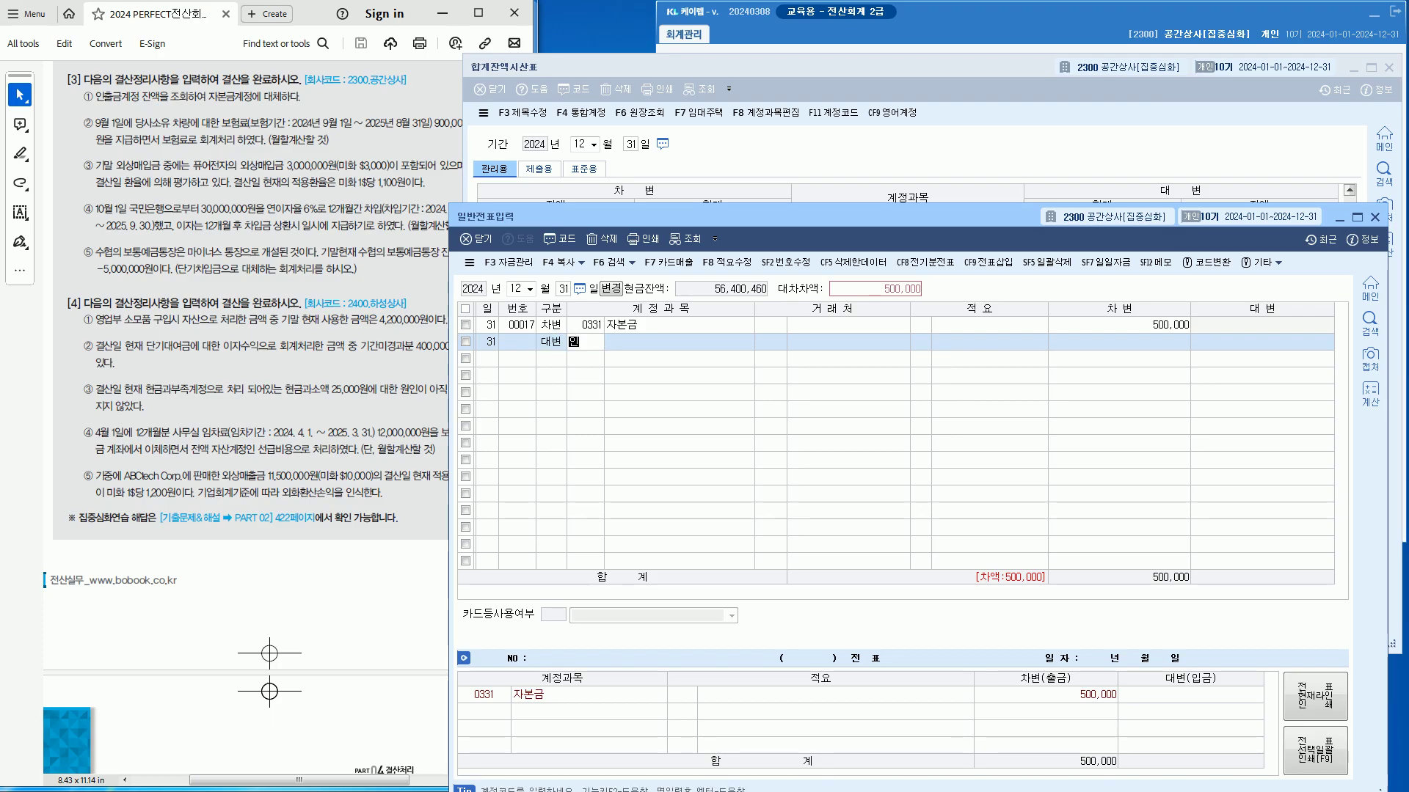
{"action": "type", "text": "출금"}
{"action": "key", "text": "Return"}
Refresh 합계잔액시산표 with the new 인출금 entry and return to the general voucher
{"action": "key", "text": "ctrl+Tab"}
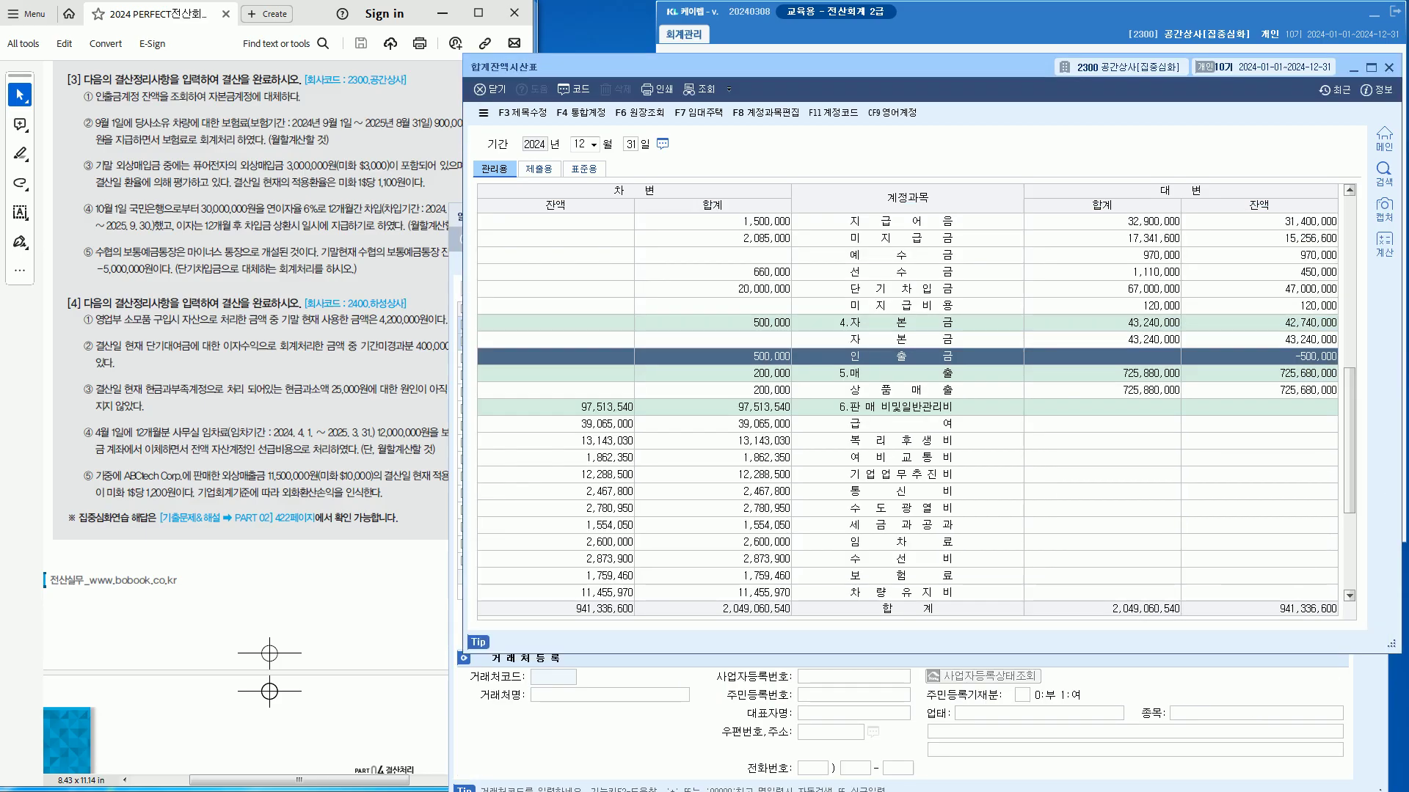
{"action": "key", "text": "Return"}
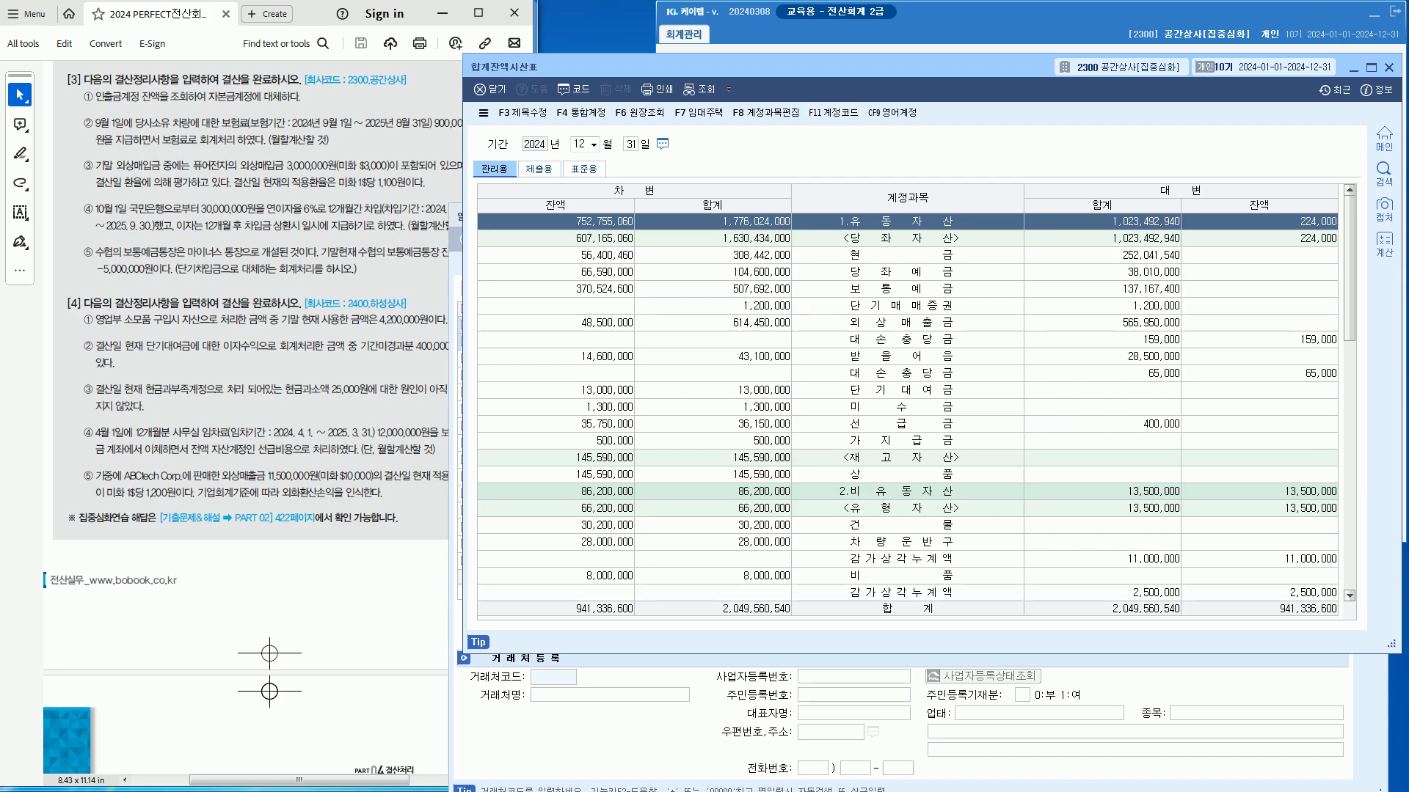
{"action": "key", "text": "ctrl+Tab"}
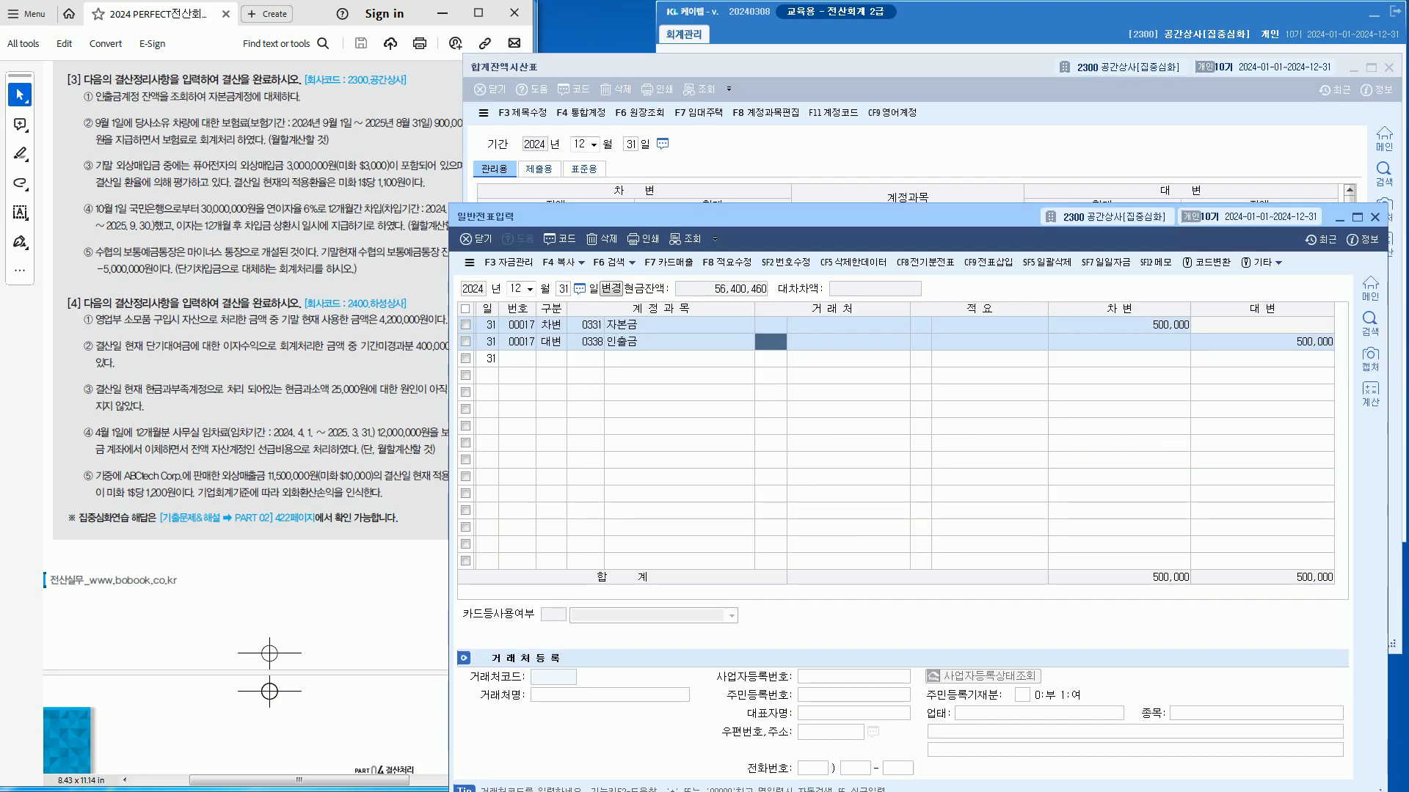
Check the 인출금 row in 합계잔액시산표 and return to the general voucher
{"action": "key", "text": "ctrl+Tab"}
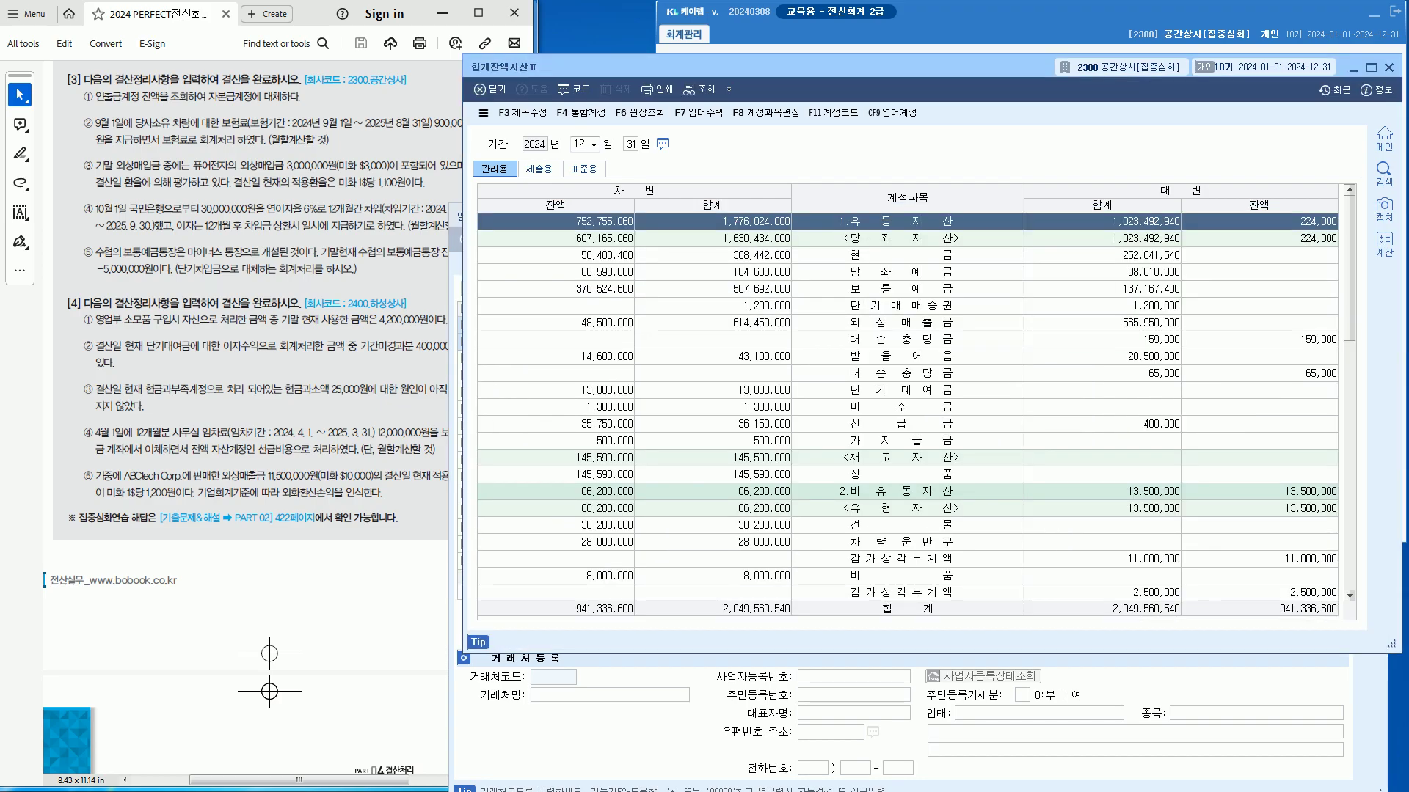
{"action": "scroll", "coordinate": [908, 399], "scroll_direction": "down", "scroll_amount": 7}
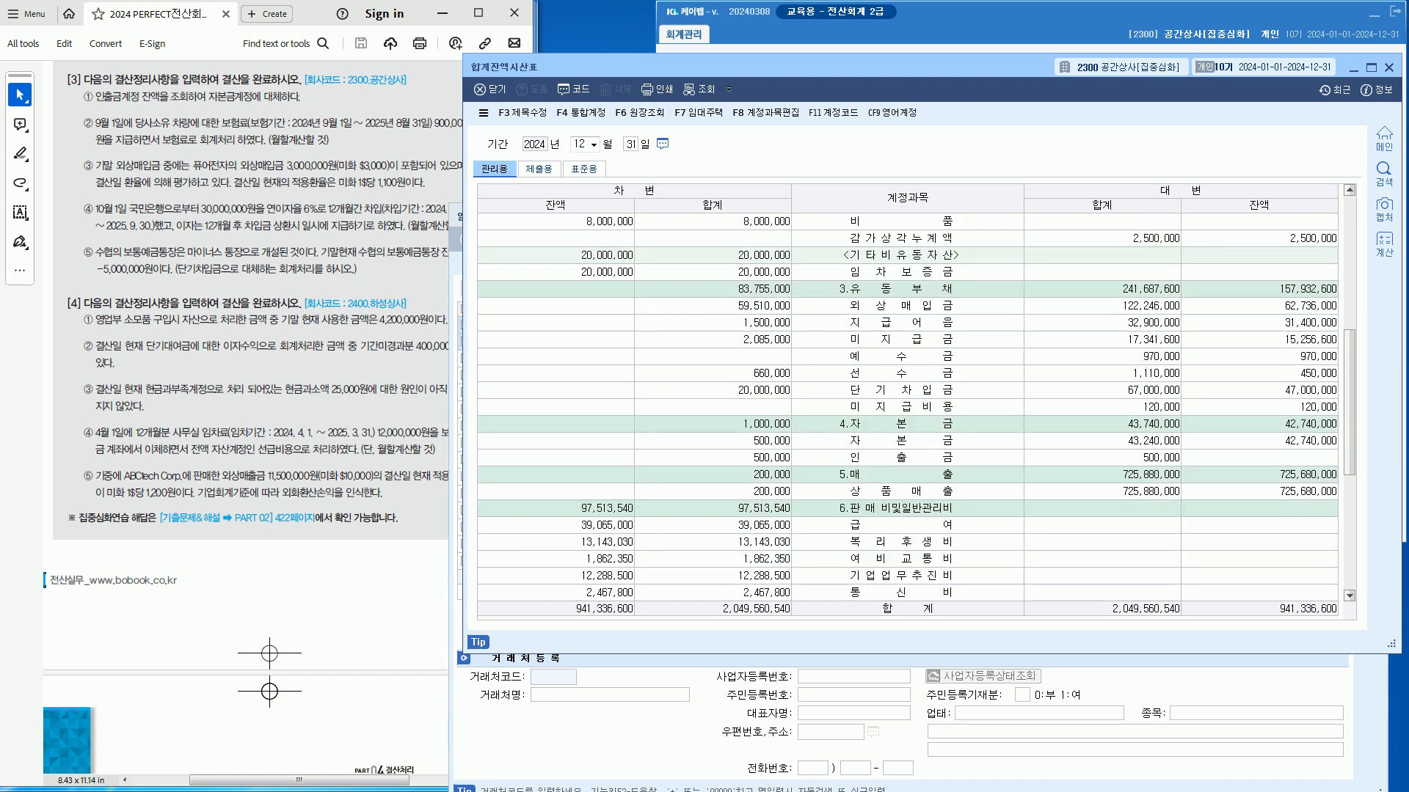
{"action": "left_click", "coordinate": [908, 457]}
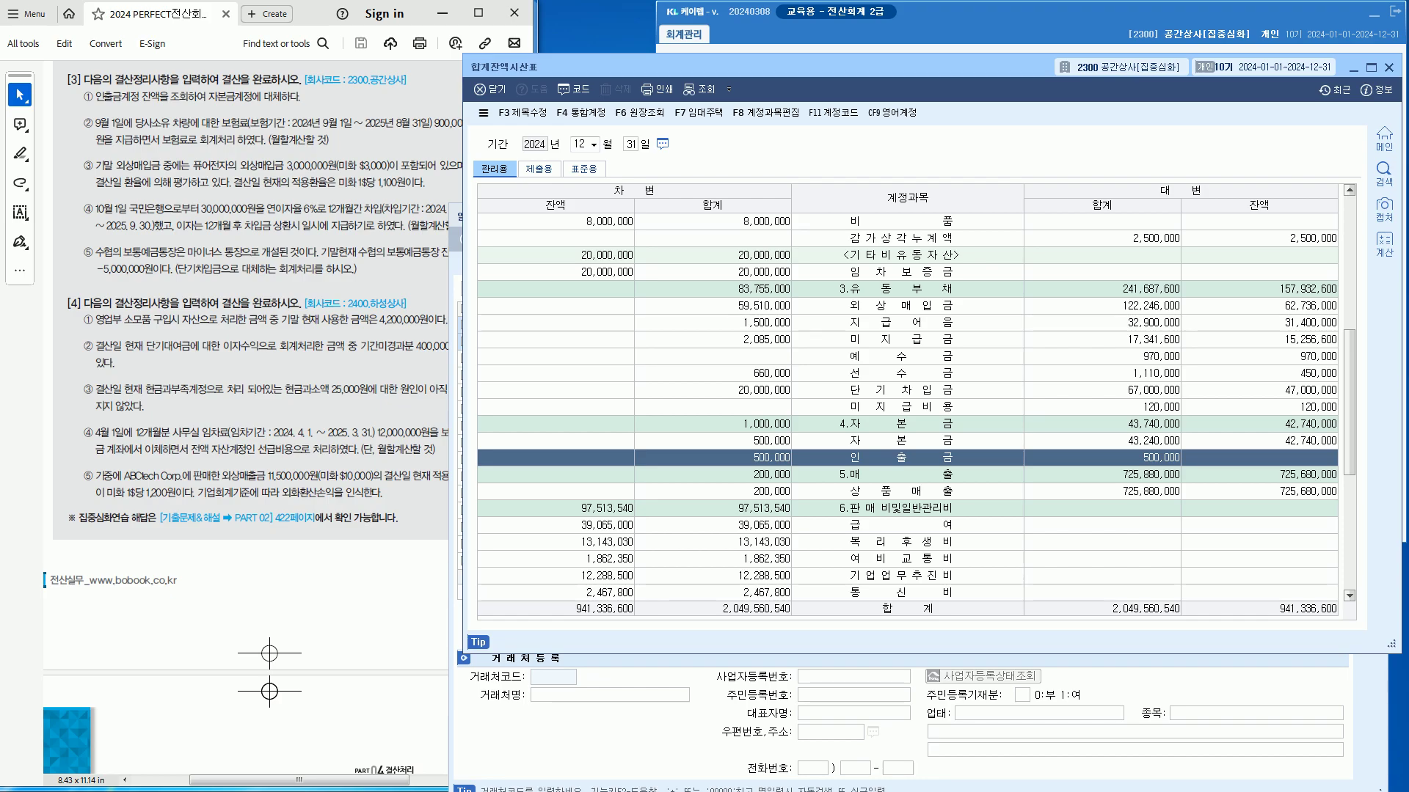
{"action": "key", "text": "Return"}
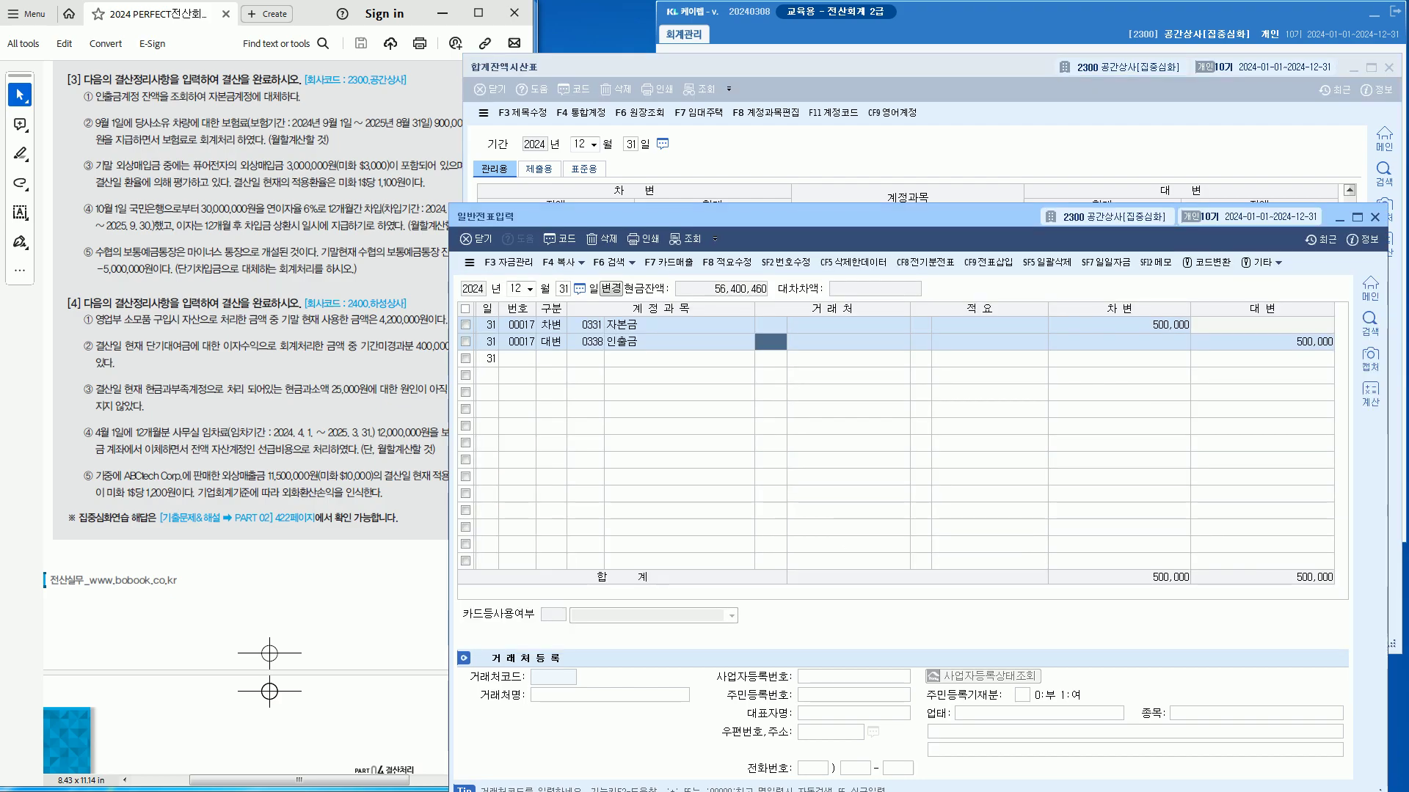
Close 합계잔액시산표 and move the 일반전표입력 window up beside the textbook problem
{"action": "left_click", "coordinate": [1388, 66]}
{"action": "left_click", "coordinate": [1388, 67]}
{"action": "left_click_drag", "start_coordinate": [808, 216], "coordinate": [845, 28]}
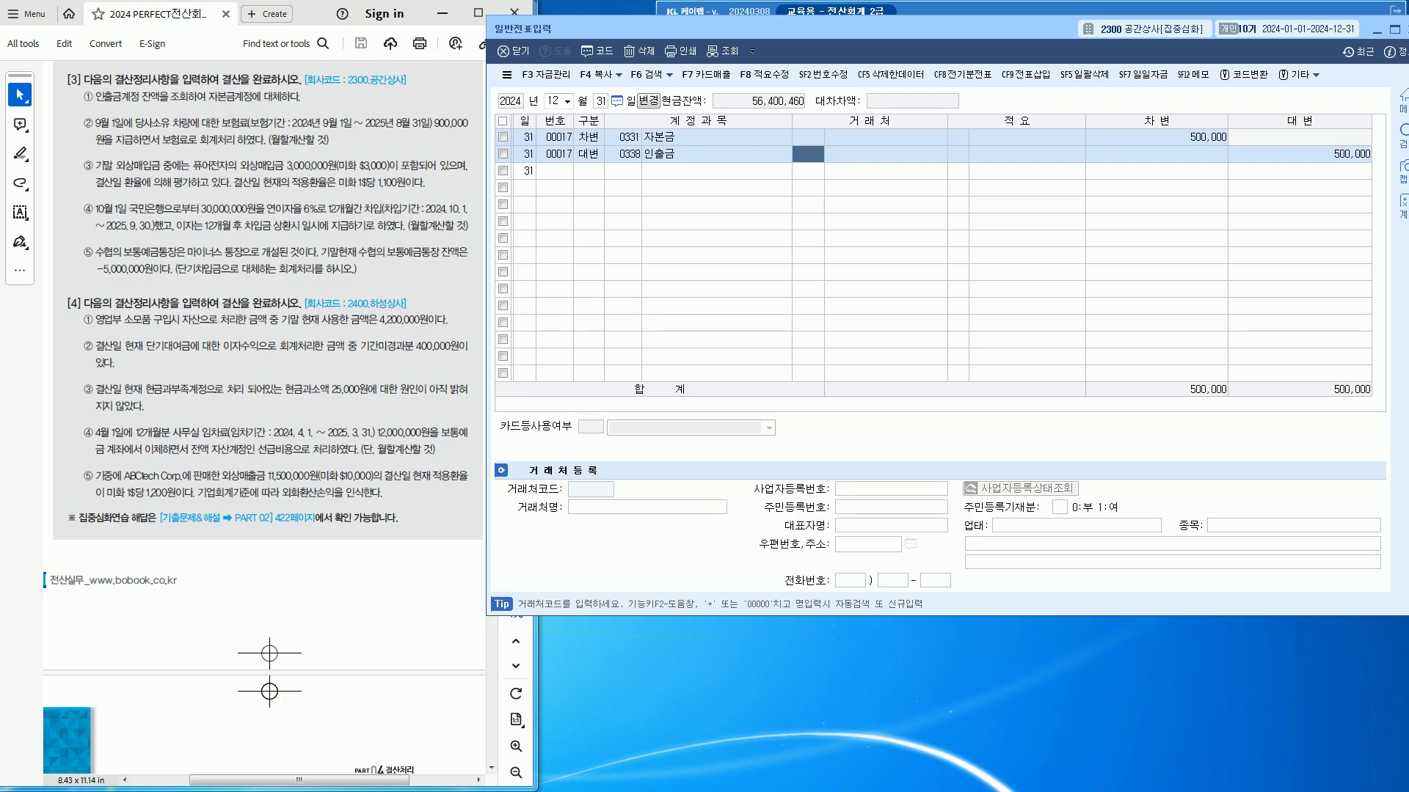
Mark 보험료 and the period end 2025년 8월 31일 in problem [3] item ② with freehand red lines
{"action": "left_click", "coordinate": [20, 182]}
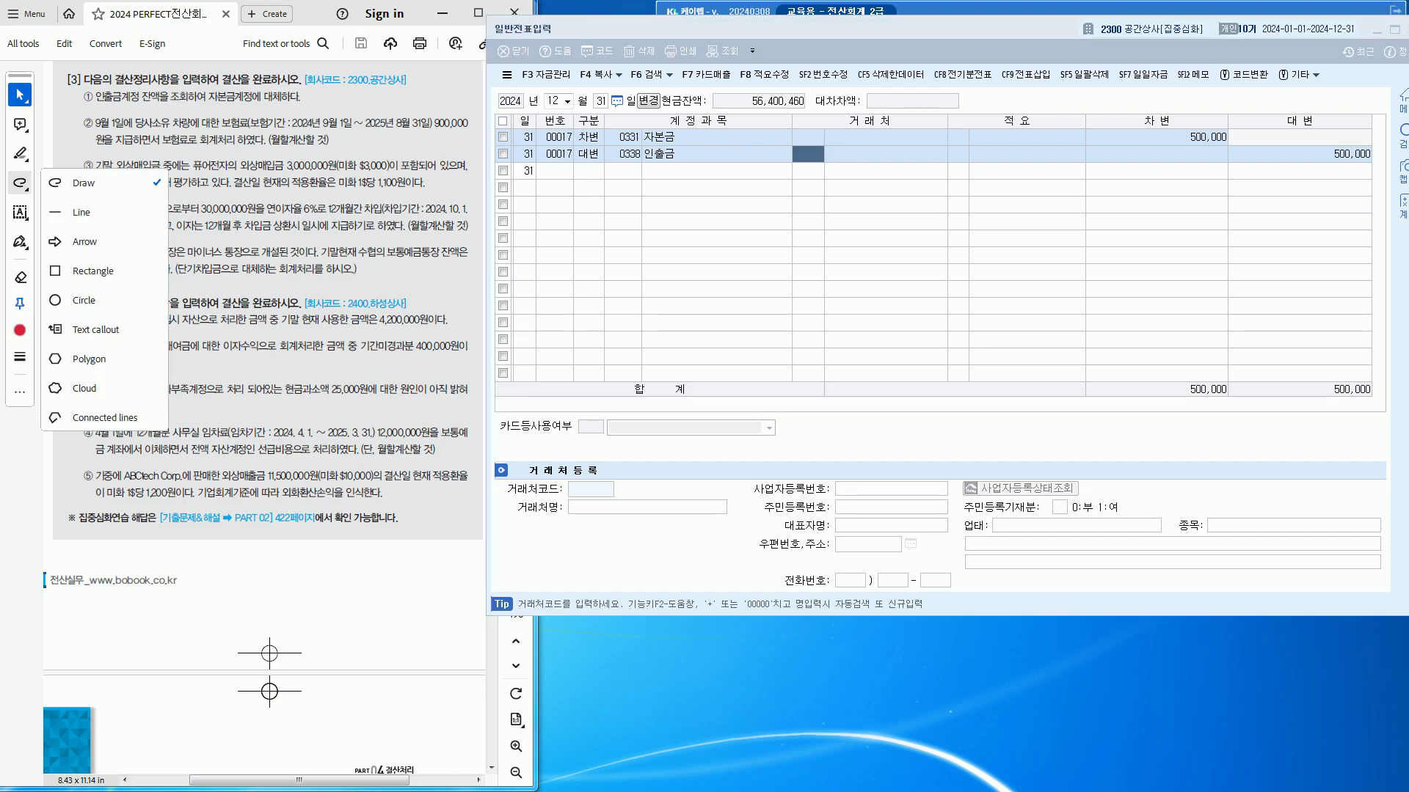
{"action": "left_click_drag", "start_coordinate": [161, 148], "coordinate": [182, 151]}
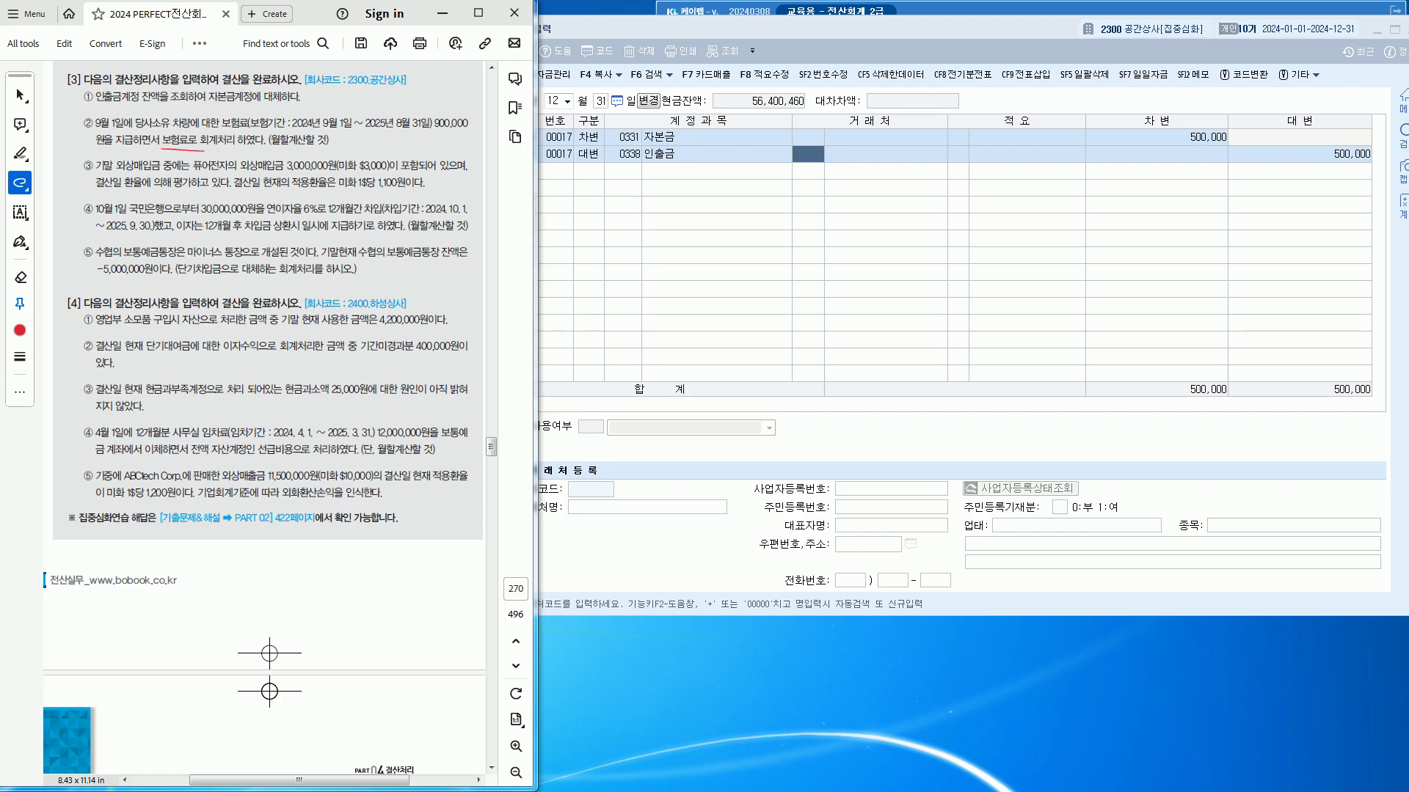
{"action": "left_click_drag", "start_coordinate": [370, 130], "coordinate": [429, 129]}
{"action": "left_click_drag", "start_coordinate": [367, 116], "coordinate": [396, 110]}
{"action": "left_click_drag", "start_coordinate": [403, 131], "coordinate": [423, 129]}
{"action": "left_click_drag", "start_coordinate": [380, 132], "coordinate": [419, 132]}
Enter a debit line for 선급비용 (0133) of 600,000 in the December 31 general voucher
{"action": "left_click", "coordinate": [588, 170]}
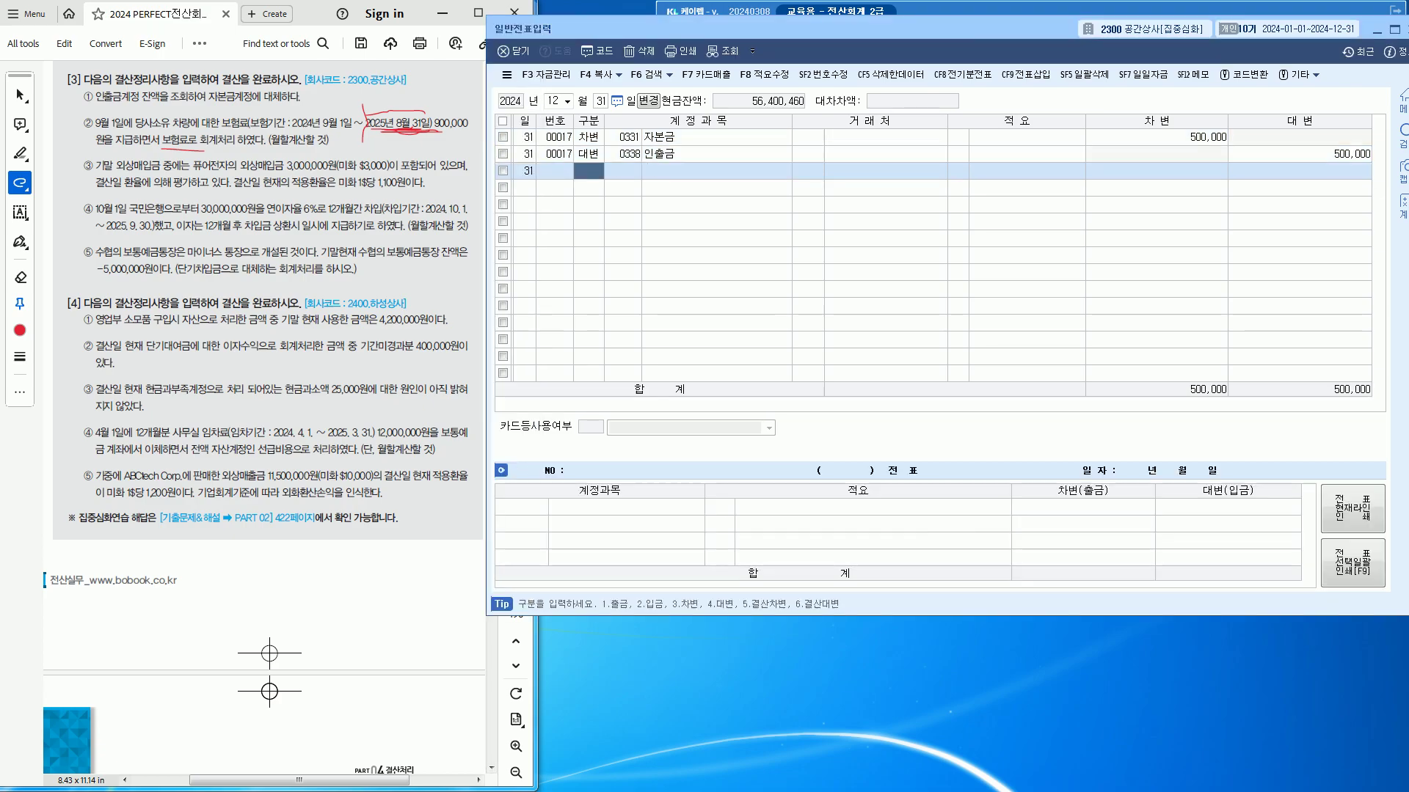
{"action": "type", "text": "3"}
{"action": "key", "text": "Return"}
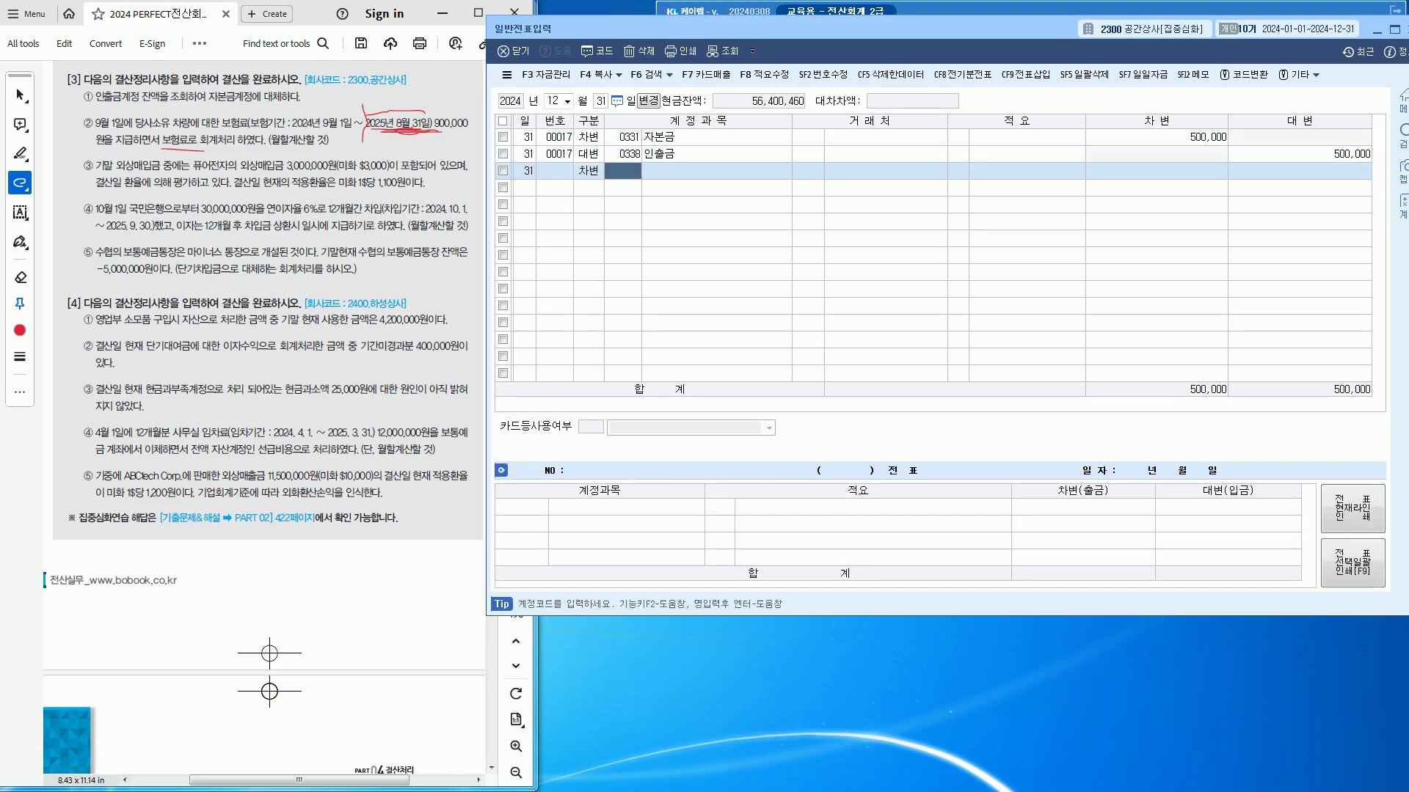
{"action": "type", "text": "선급"}
{"action": "key", "text": "Return"}
{"action": "key", "text": "Down"}
{"action": "key", "text": "Down"}
{"action": "key", "text": "Return"}
{"action": "key", "text": "Return"}
{"action": "key", "text": "Return"}
{"action": "key", "text": "Return"}
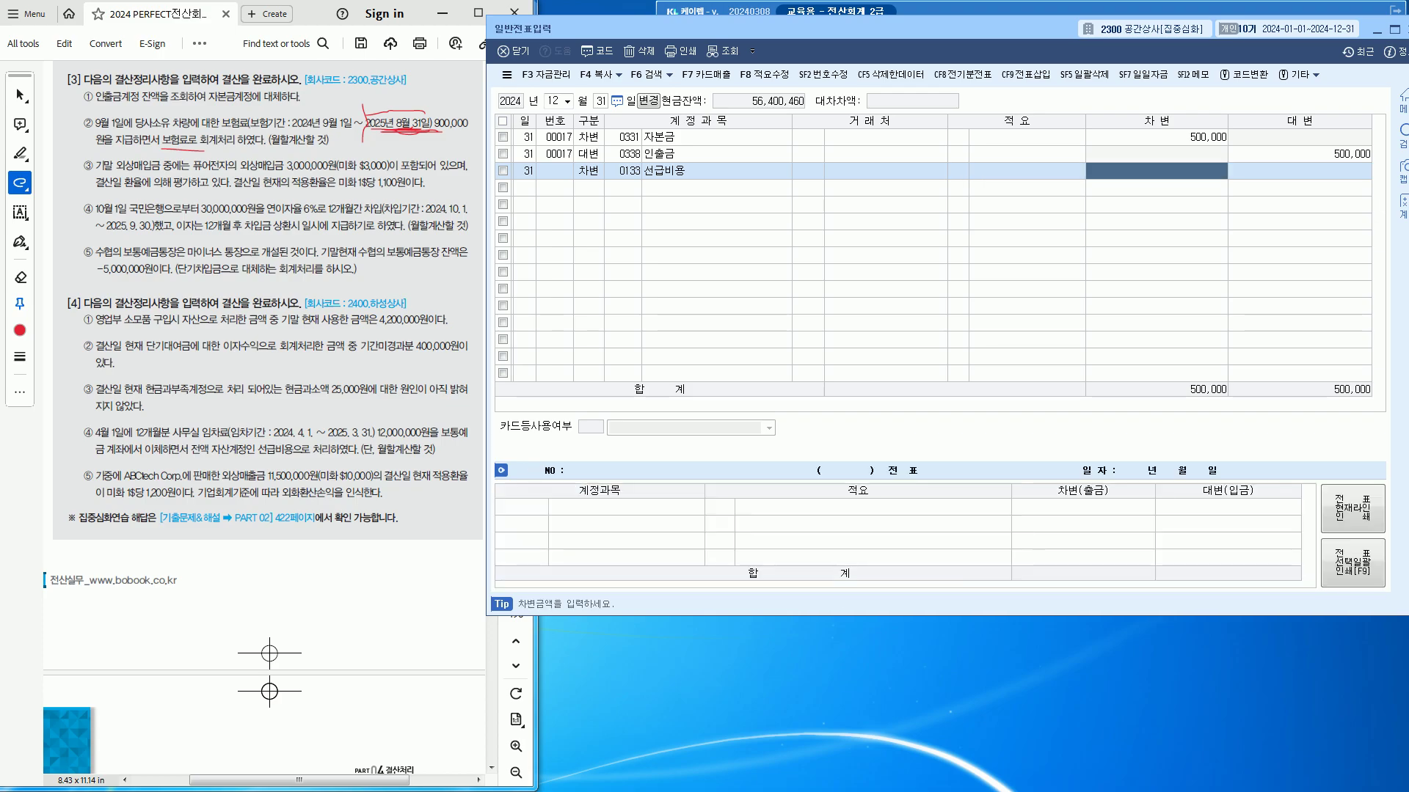
{"action": "type", "text": "6000000"}
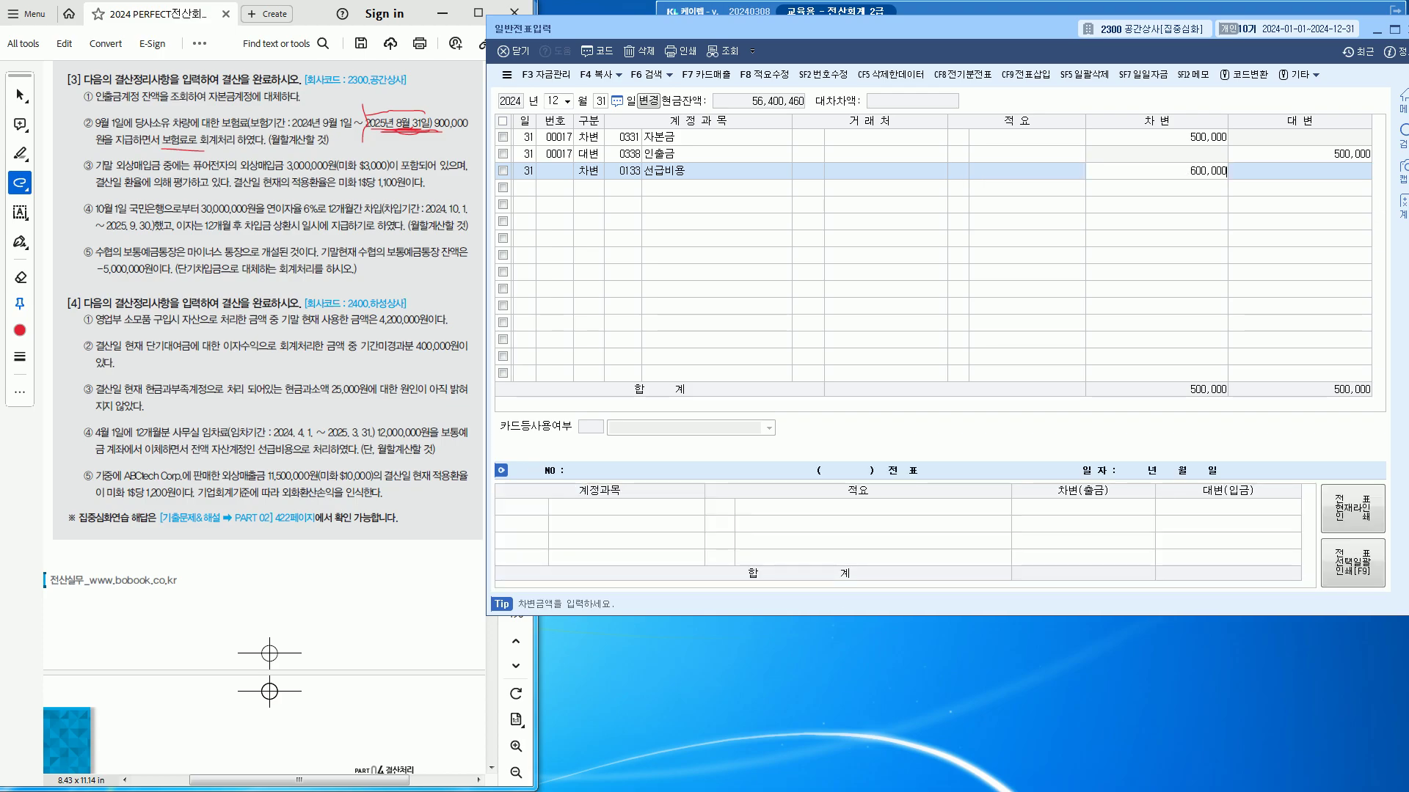
{"action": "key", "text": "Return"}
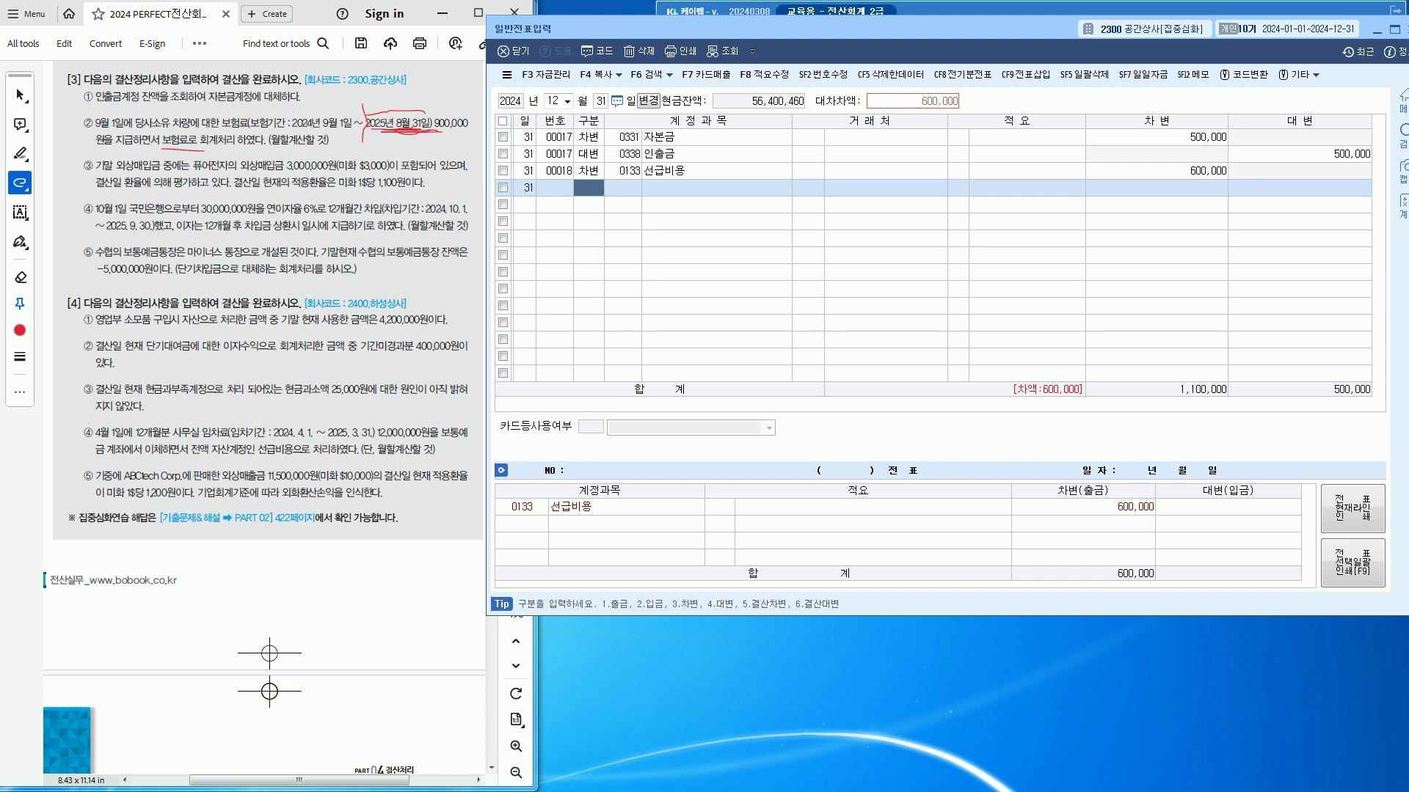
Add the offsetting credit line for the 판매관리비 account 보험료 (0821) of 600,000
{"action": "type", "text": "4"}
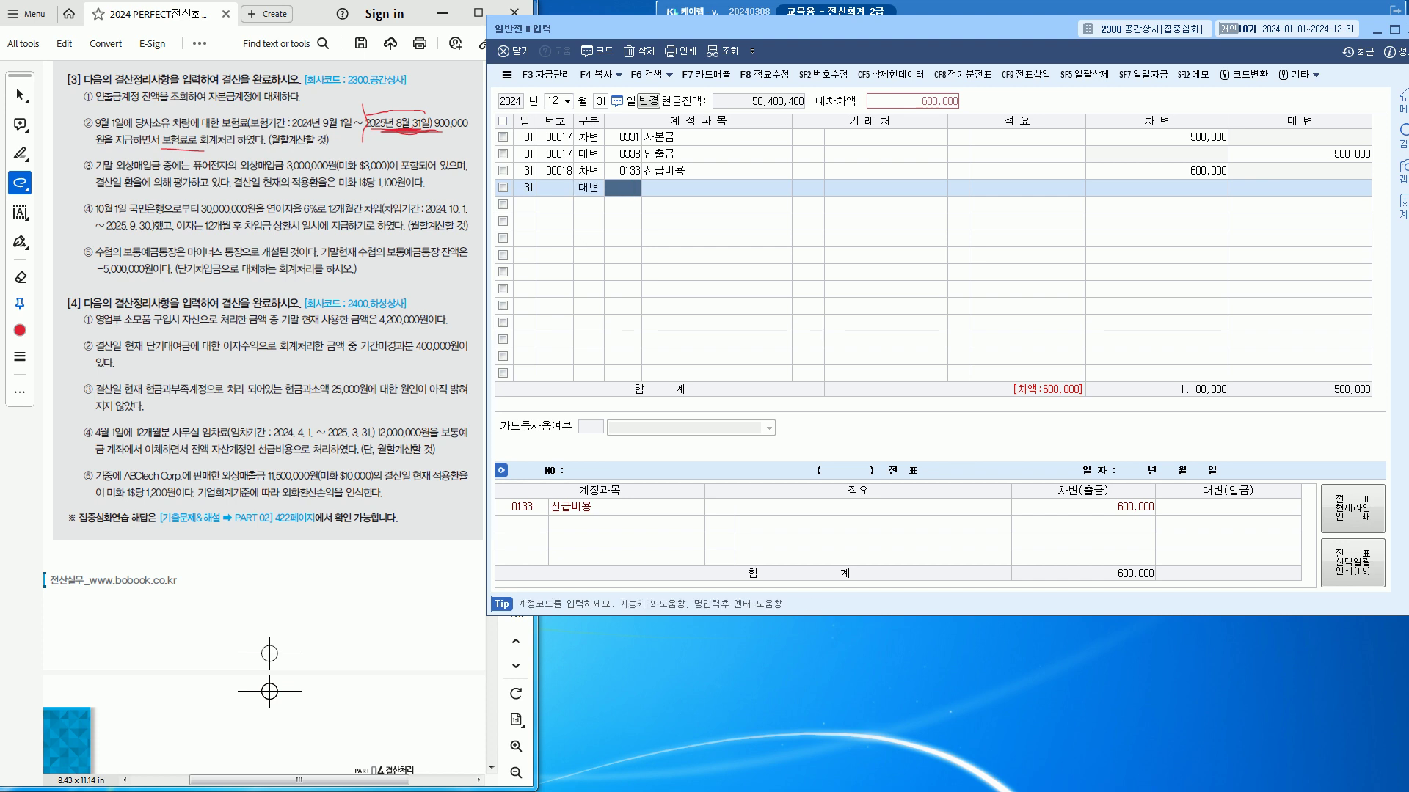
{"action": "type", "text": "보험"}
{"action": "key", "text": "Return"}
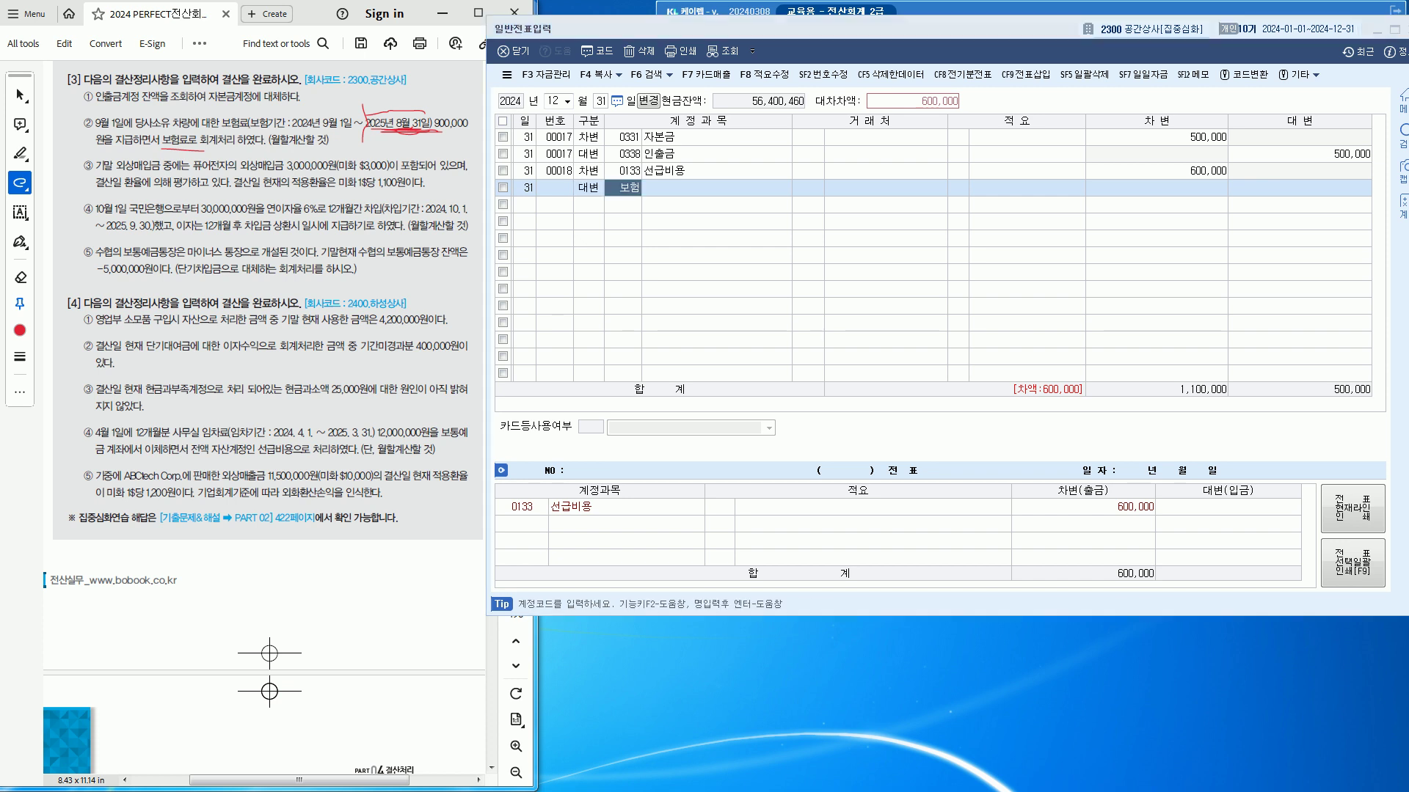
{"action": "key", "text": "Down"}
{"action": "key", "text": "Down"}
{"action": "key", "text": "Down"}
{"action": "key", "text": "Down"}
{"action": "key", "text": "Down"}
{"action": "key", "text": "Down"}
{"action": "key", "text": "Down"}
{"action": "key", "text": "Down"}
{"action": "key", "text": "Down"}
{"action": "key", "text": "Down"}
{"action": "key", "text": "Down"}
{"action": "key", "text": "Down"}
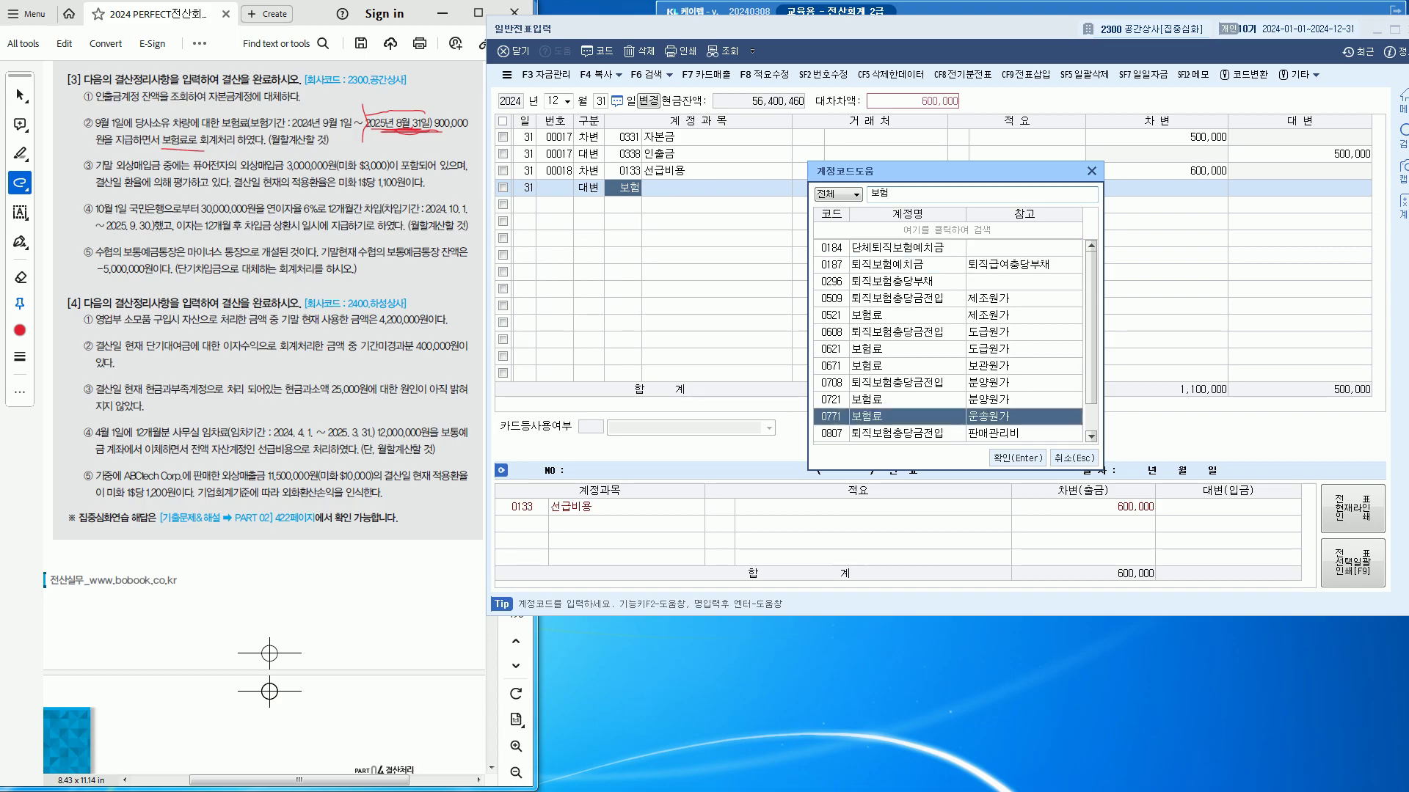
{"action": "key", "text": "Up"}
{"action": "key", "text": "Down"}
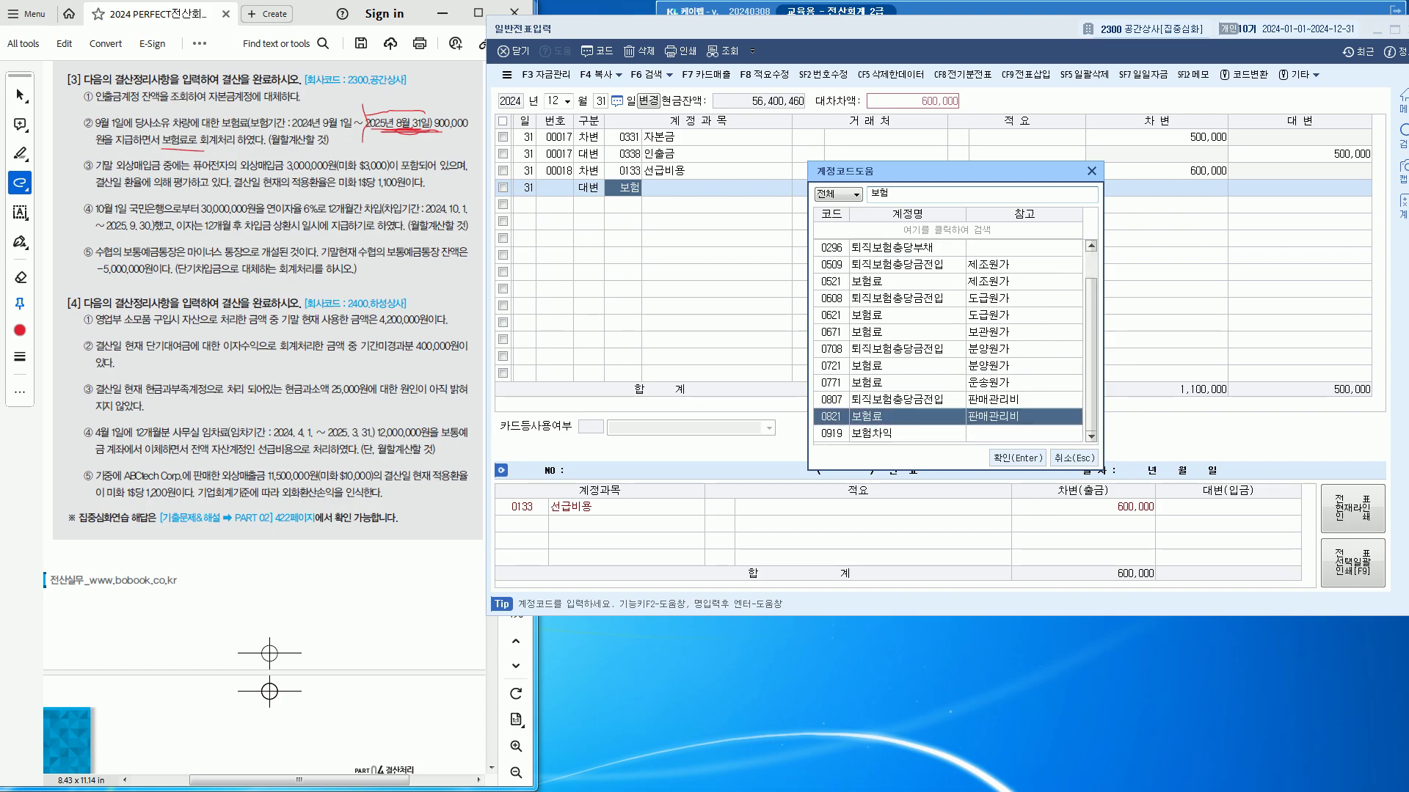
{"action": "key", "text": "Return"}
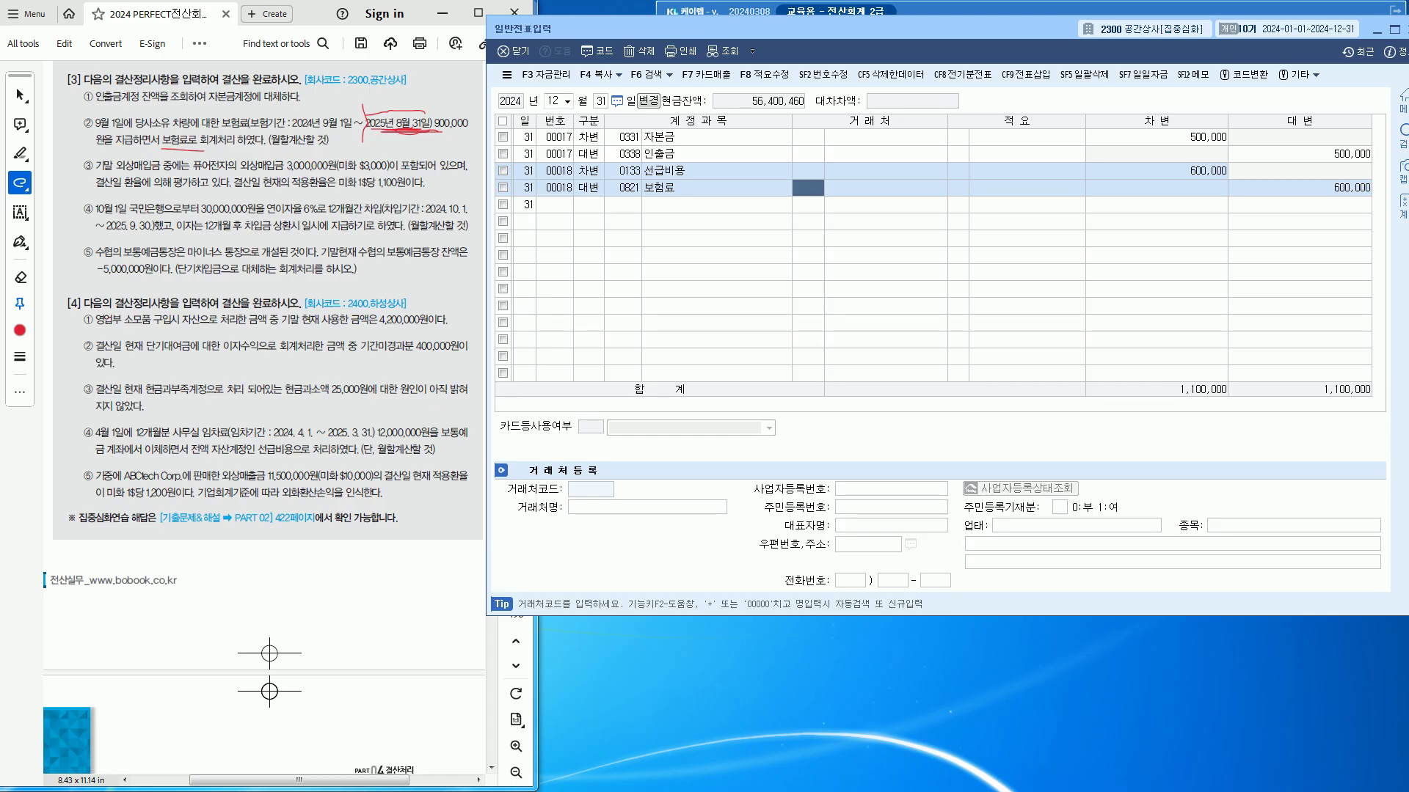
{"action": "key", "text": "Return"}
{"action": "key", "text": "Return"}
{"action": "key", "text": "Return"}
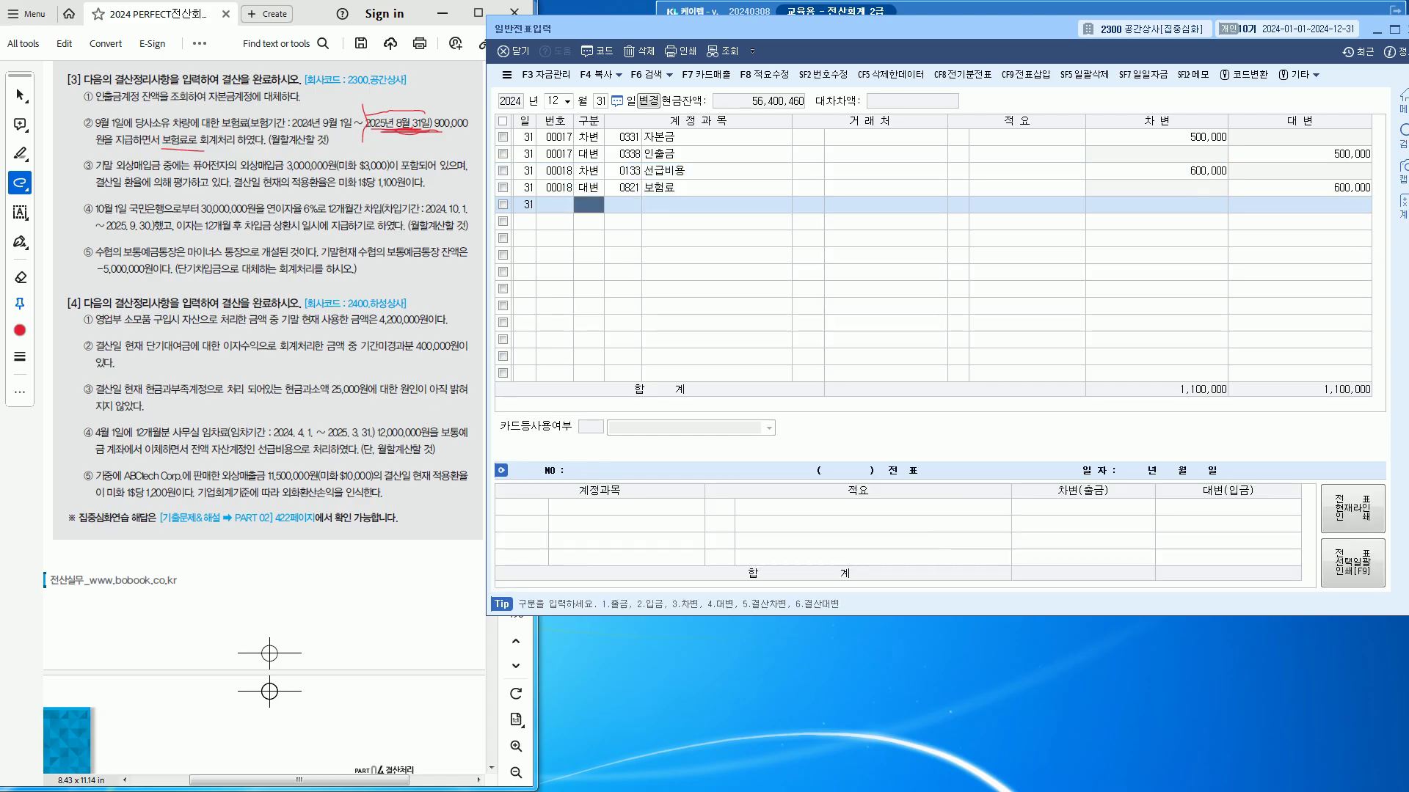
Circle 보험료 in item ② and annotate item ③'s 외상매입금, $3,000 and 1$당 1,100원 with the 1,000 rate and the 100 difference
{"action": "mouse_move", "coordinate": [187, 154]}
{"action": "left_mouse_down"}
{"action": "mouse_move", "coordinate": [162, 153]}
{"action": "mouse_move", "coordinate": [166, 133]}
{"action": "mouse_move", "coordinate": [202, 124]}
{"action": "mouse_move", "coordinate": [175, 156]}
{"action": "left_mouse_up"}
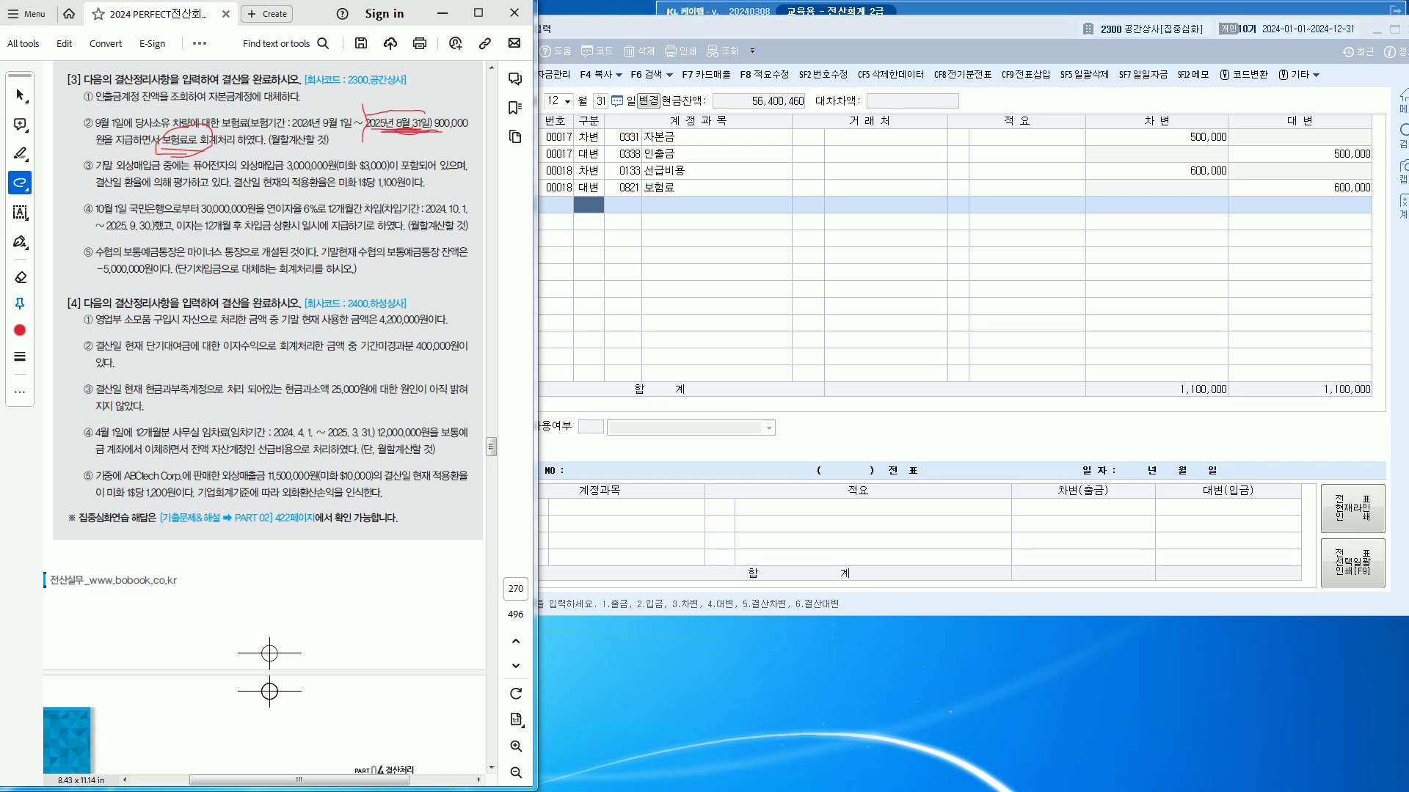
{"action": "mouse_move", "coordinate": [311, 122]}
{"action": "left_mouse_down"}
{"action": "mouse_move", "coordinate": [334, 103]}
{"action": "mouse_move", "coordinate": [362, 117]}
{"action": "left_mouse_up"}
{"action": "left_click_drag", "start_coordinate": [130, 173], "coordinate": [150, 173]}
{"action": "left_click_drag", "start_coordinate": [352, 173], "coordinate": [396, 175]}
{"action": "left_click_drag", "start_coordinate": [352, 142], "coordinate": [411, 148]}
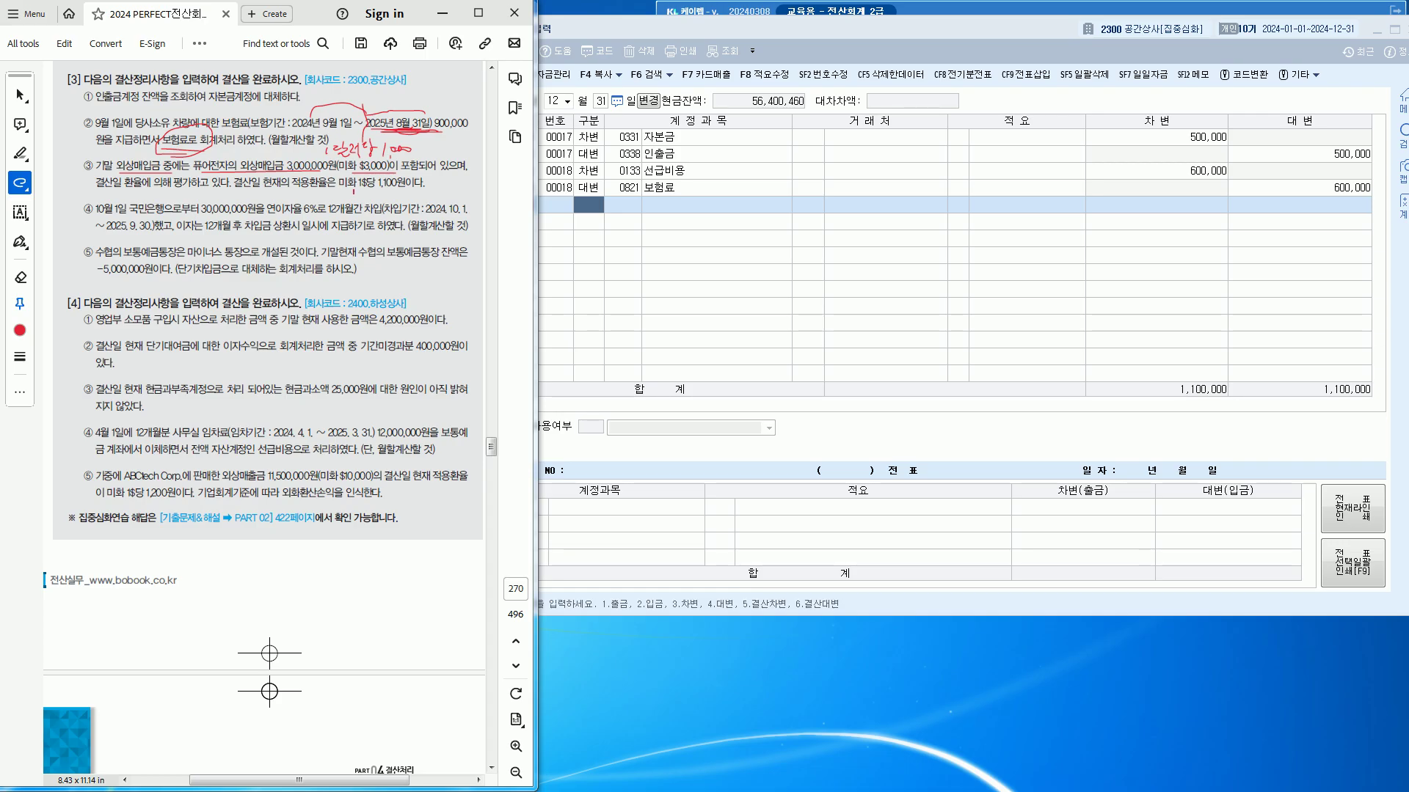
{"action": "left_click_drag", "start_coordinate": [385, 192], "coordinate": [416, 192]}
{"action": "mouse_move", "coordinate": [436, 144]}
{"action": "left_mouse_down"}
{"action": "mouse_move", "coordinate": [454, 156]}
{"action": "mouse_move", "coordinate": [432, 184]}
{"action": "mouse_move", "coordinate": [469, 184]}
{"action": "left_mouse_up"}
{"action": "mouse_move", "coordinate": [476, 182]}
{"action": "left_mouse_down"}
{"action": "mouse_move", "coordinate": [450, 179]}
{"action": "mouse_move", "coordinate": [479, 171]}
{"action": "mouse_move", "coordinate": [474, 201]}
{"action": "left_mouse_up"}
Enter a credit line for 외상매입금 (0251) with 거래처 퓨어전자 and 300,000 in the December 31 general voucher
{"action": "key", "text": "alt+Tab"}
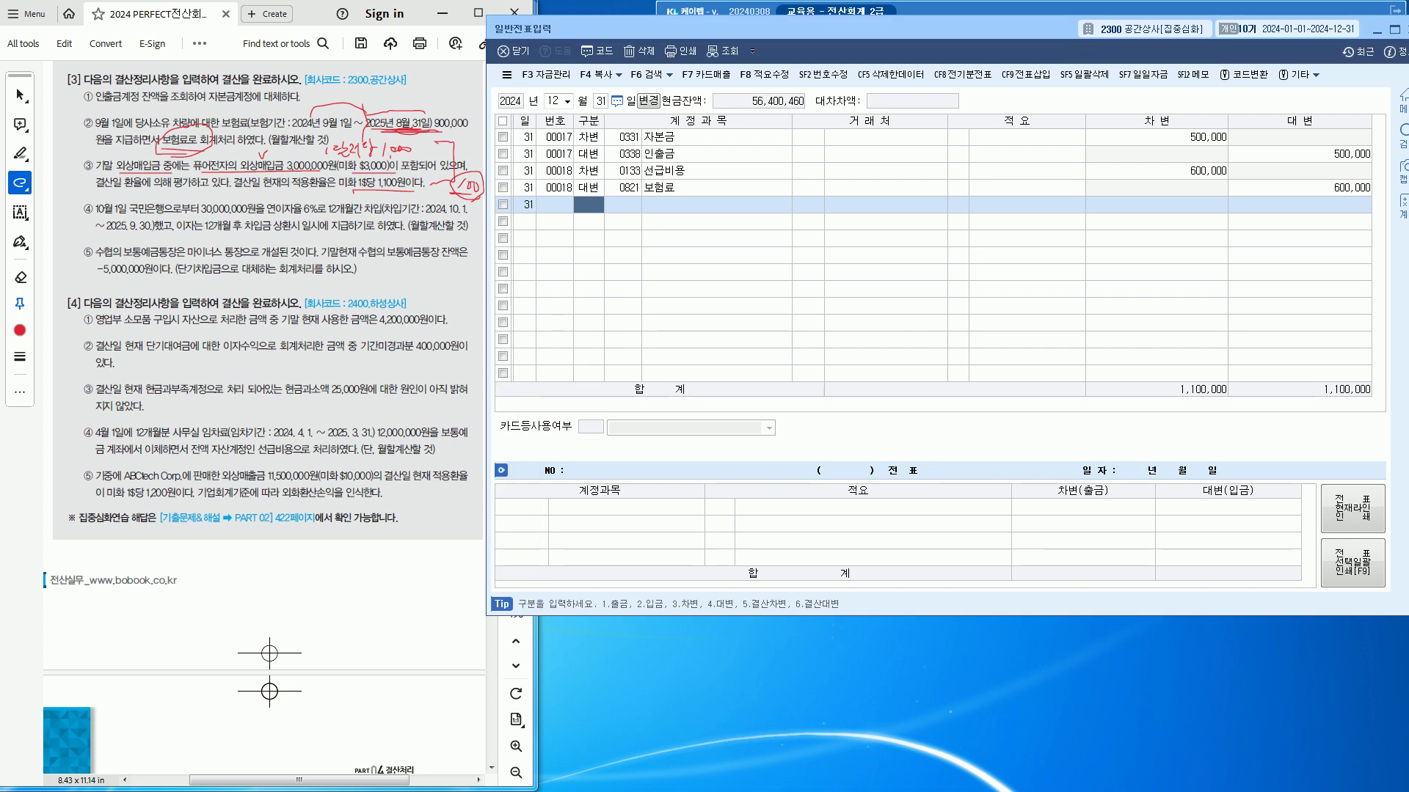
{"action": "key", "text": "Return"}
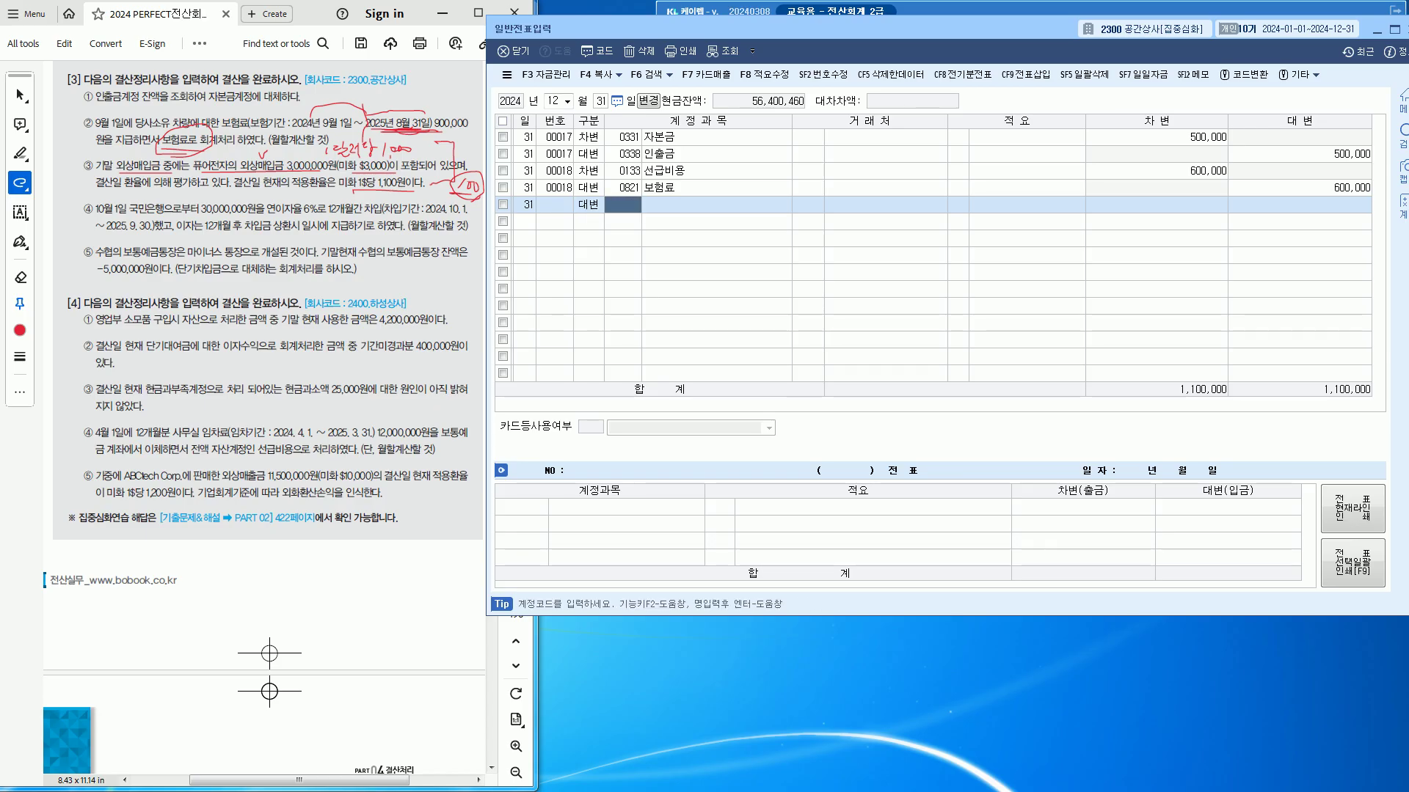
{"action": "type", "text": "251"}
{"action": "key", "text": "Return"}
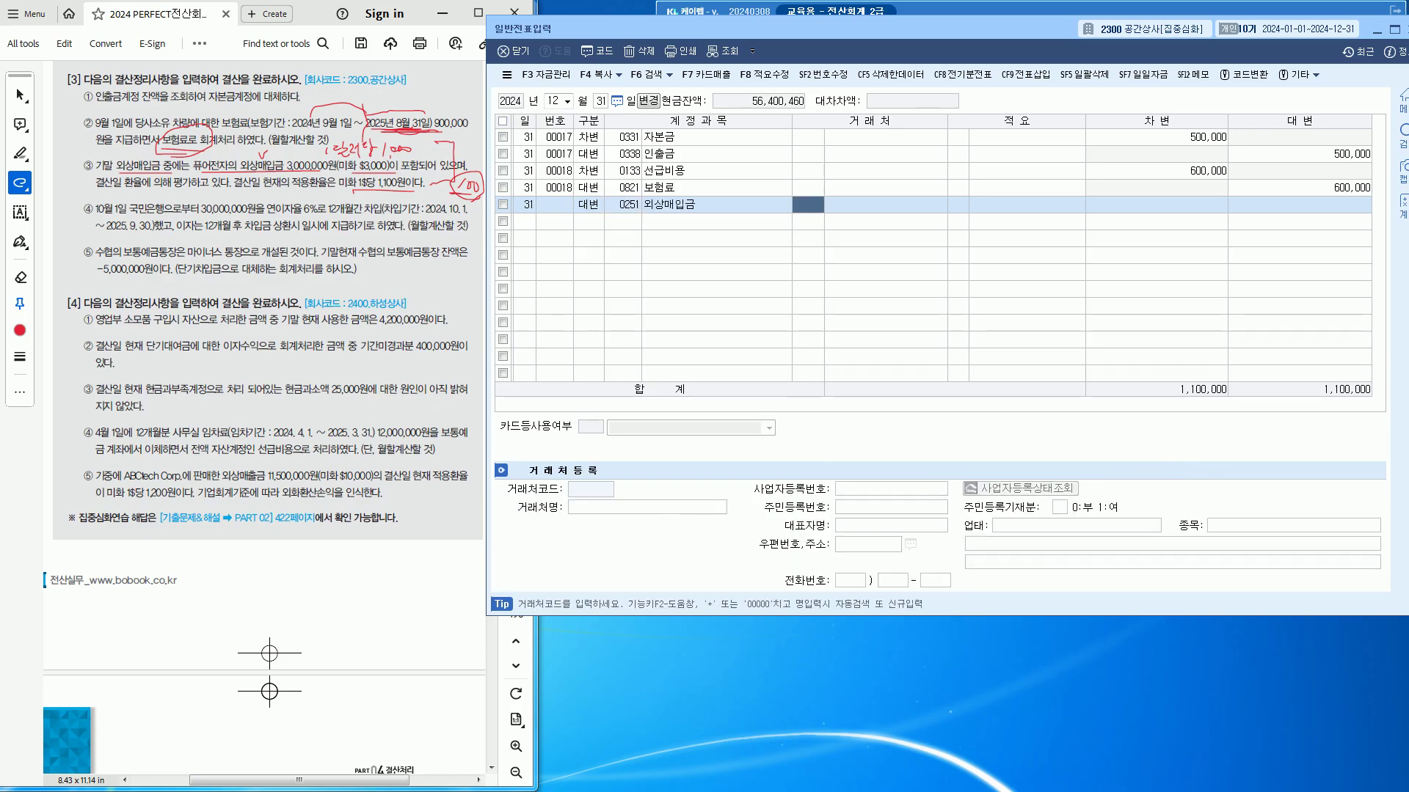
{"action": "type", "text": "퓨어"}
{"action": "key", "text": "Return"}
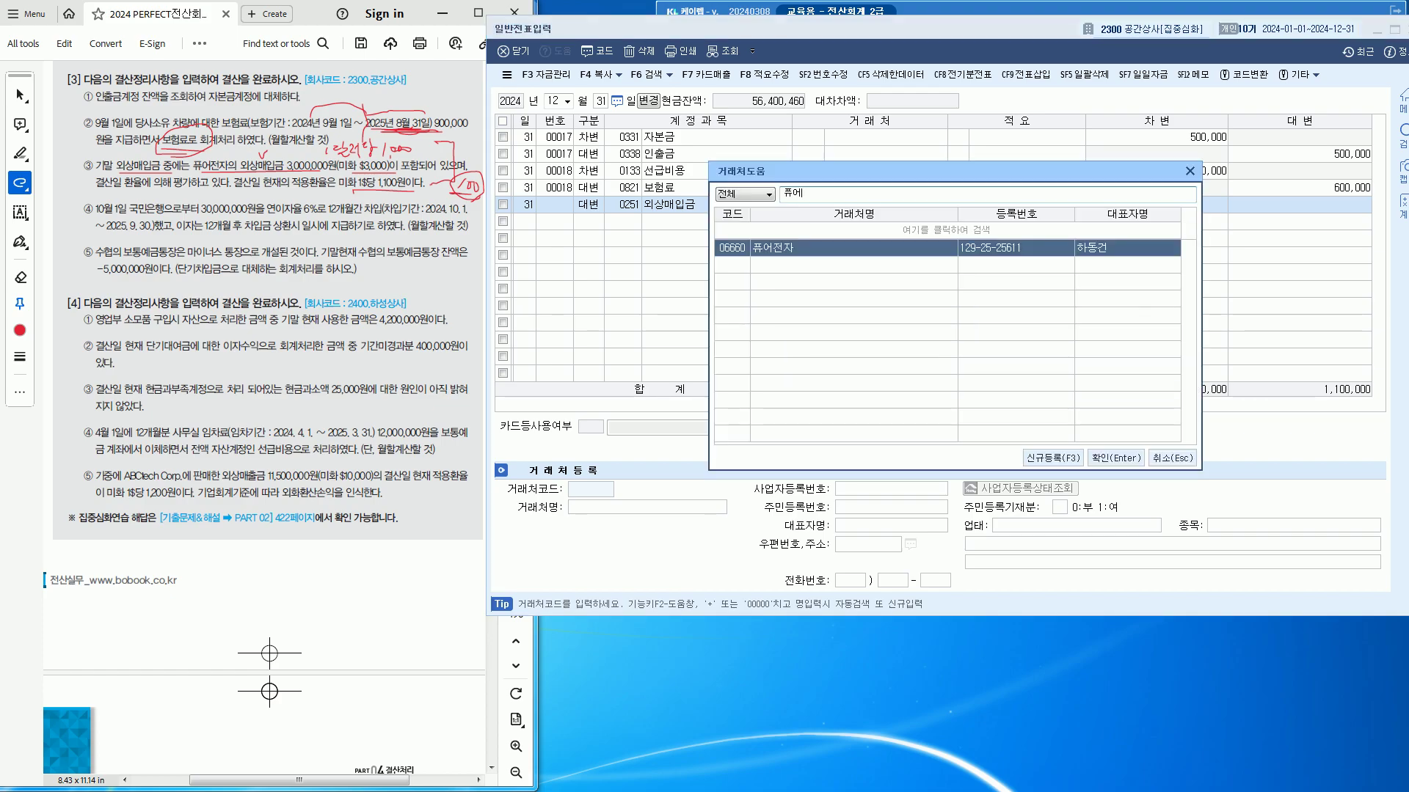
{"action": "key", "text": "Return"}
{"action": "key", "text": "Return"}
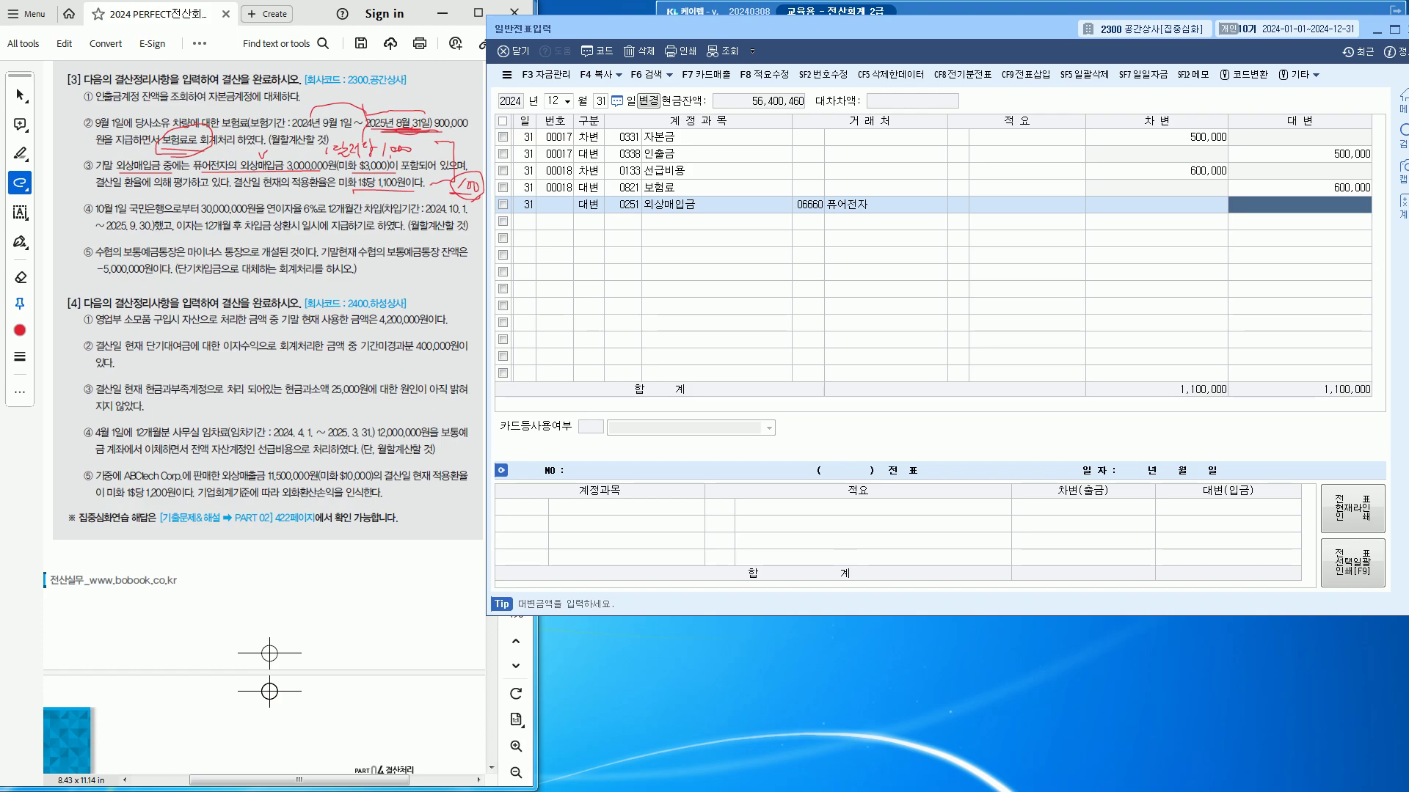
{"action": "type", "text": "3000000"}
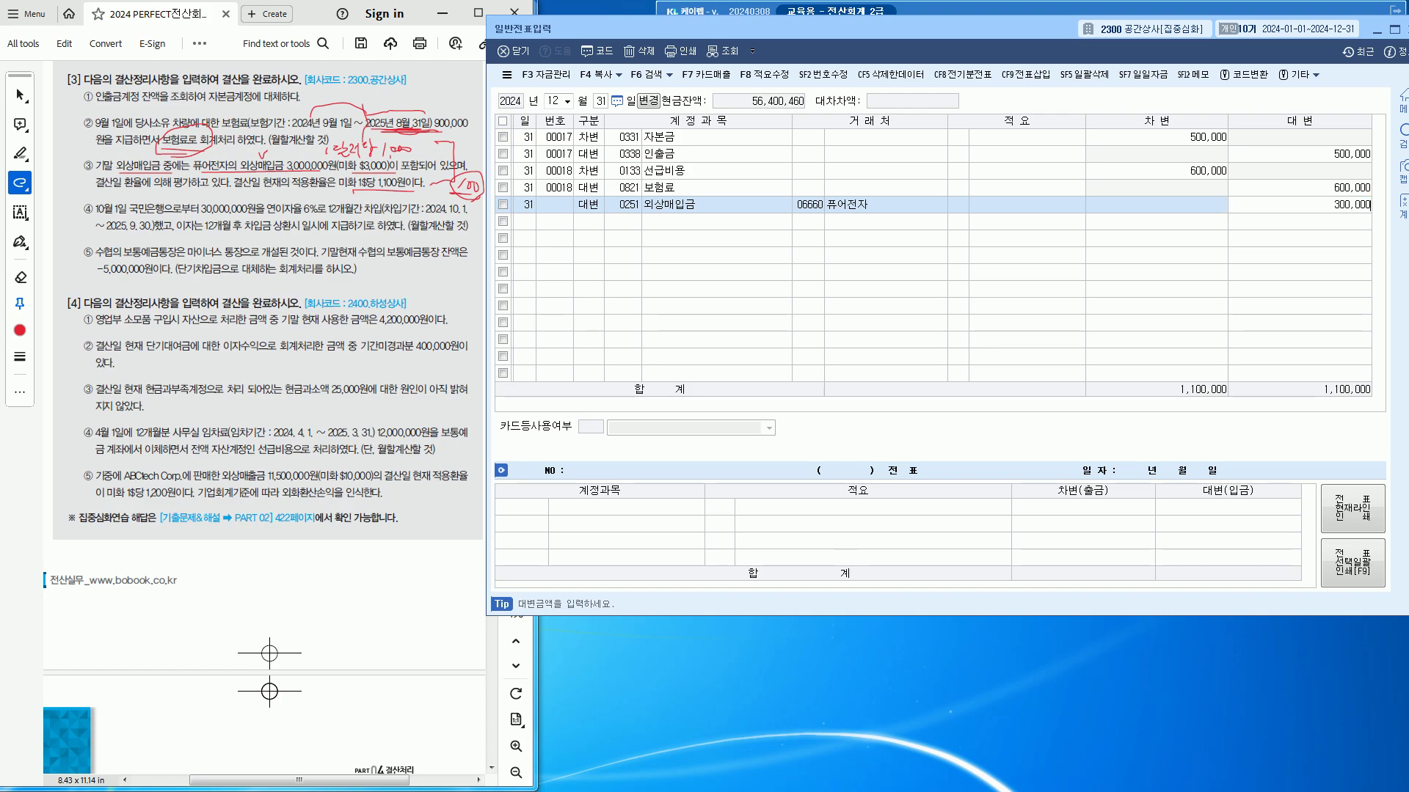
{"action": "key", "text": "Return"}
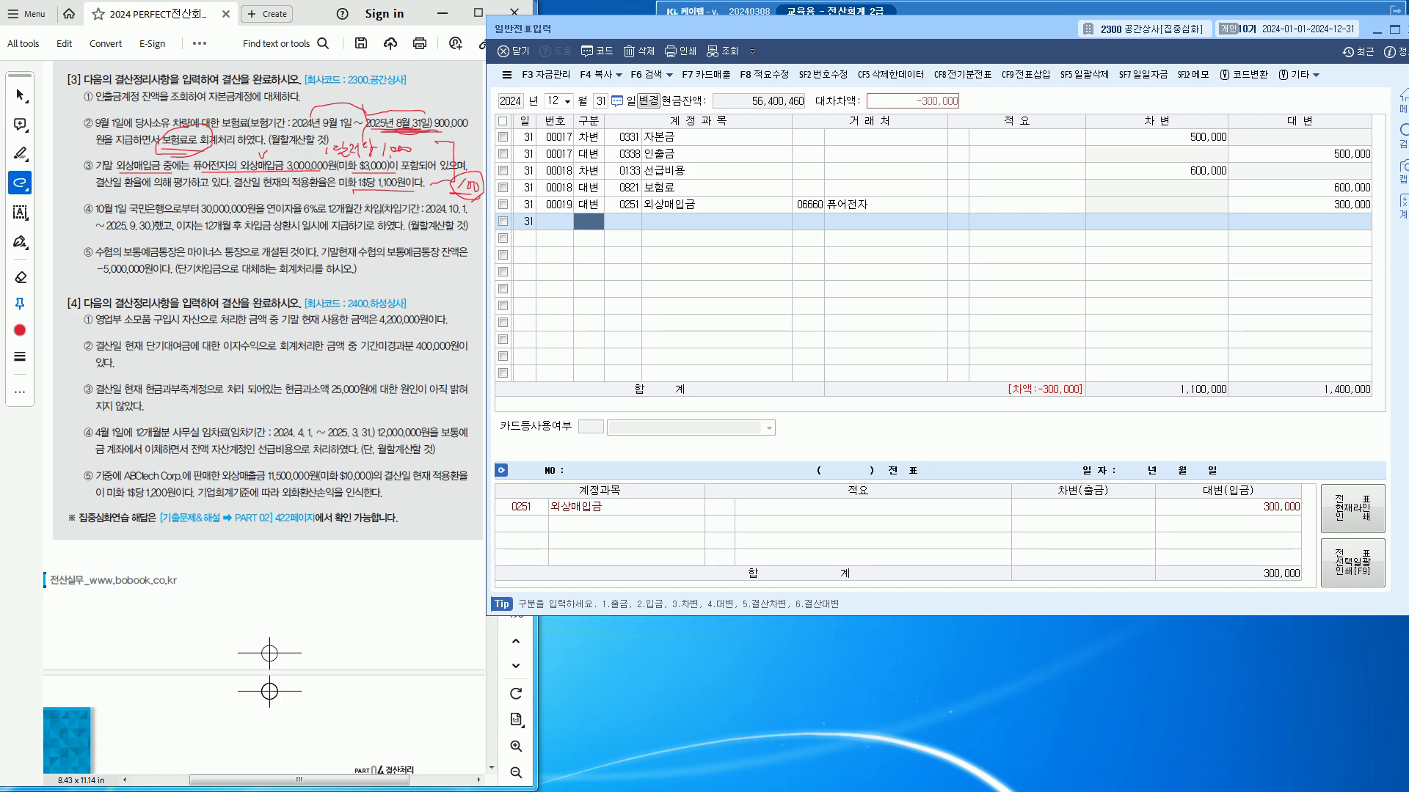
Add the offsetting debit line for 외화환산손실 (0955) of 300,000
{"action": "type", "text": "3"}
{"action": "key", "text": "Return"}
{"action": "type", "text": "외화"}
{"action": "key", "text": "Return"}
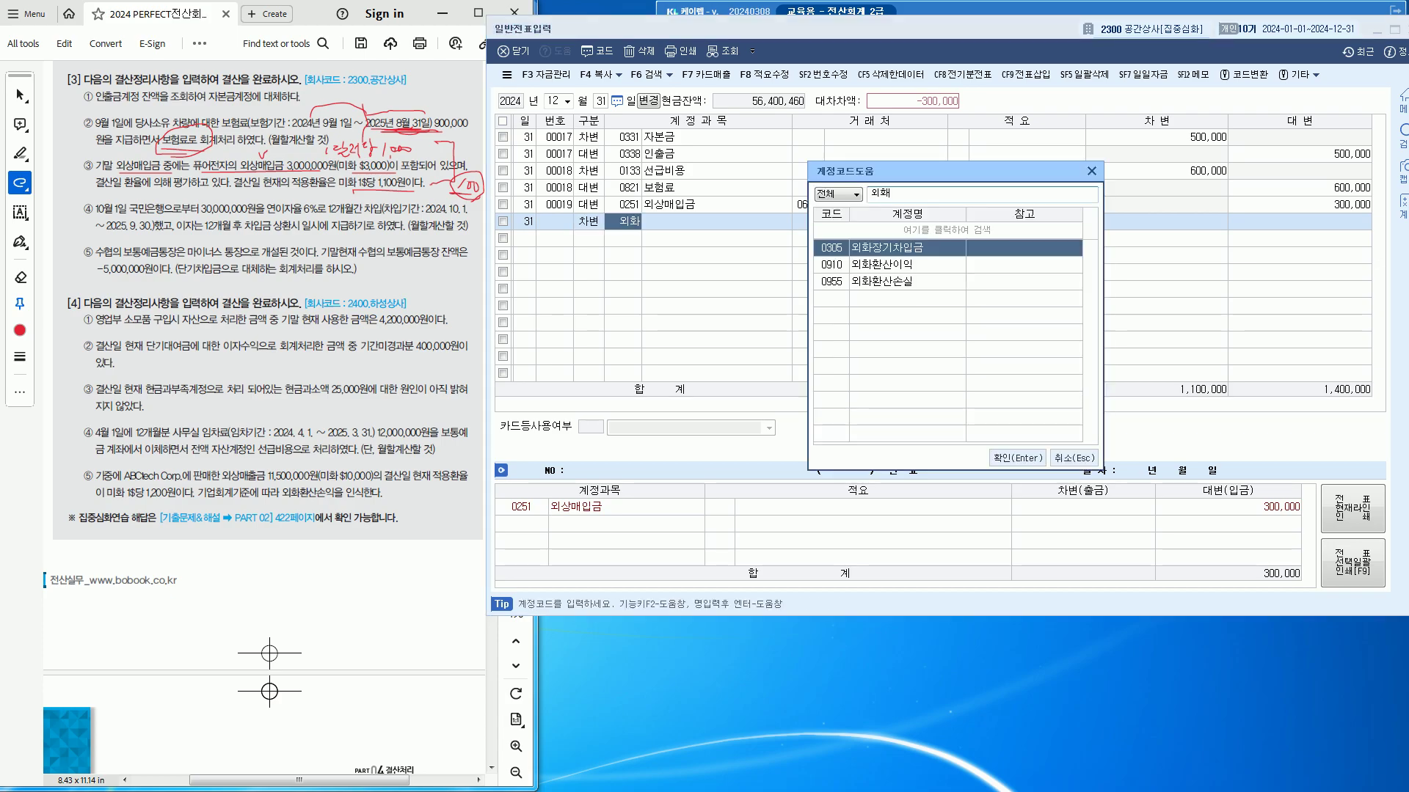
{"action": "left_click", "coordinate": [880, 281]}
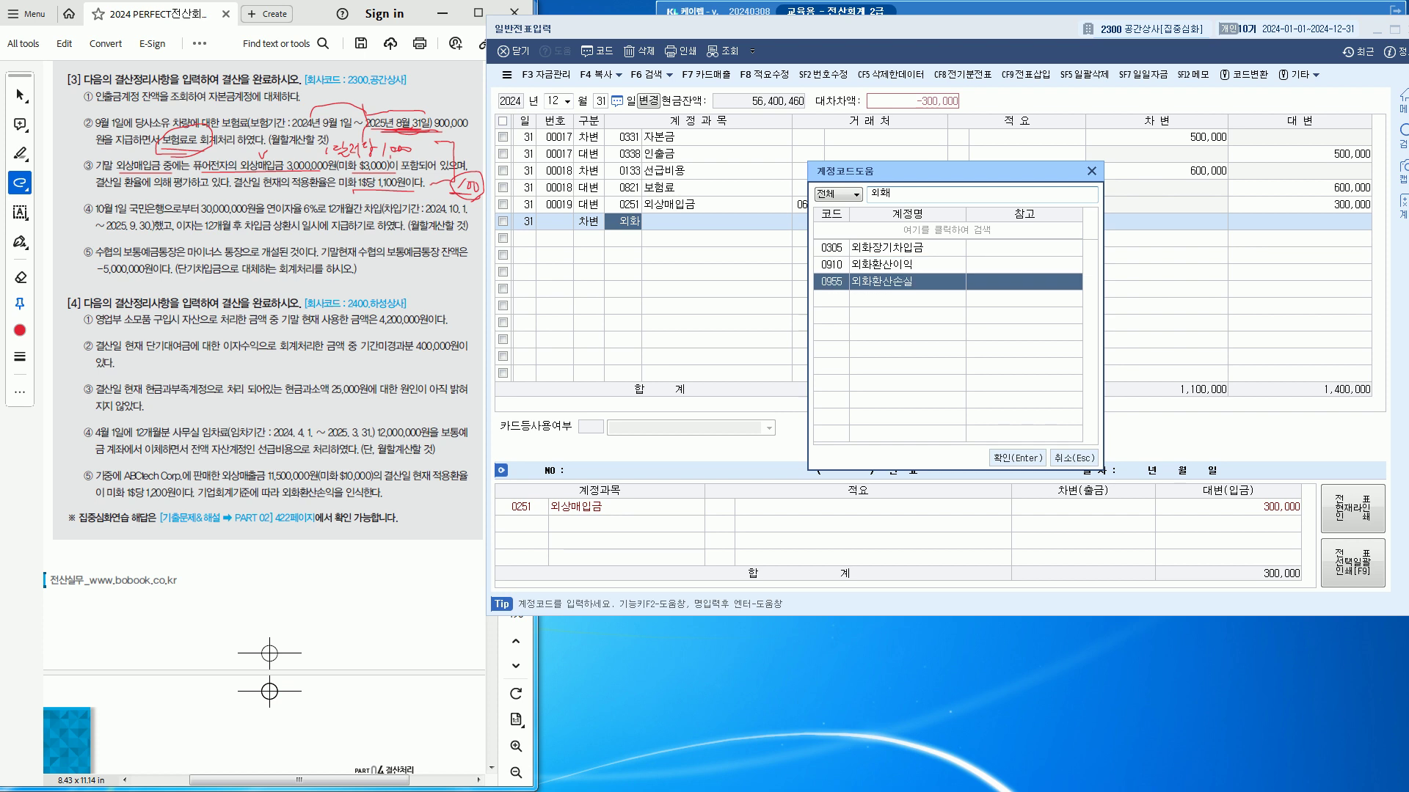
{"action": "key", "text": "Return"}
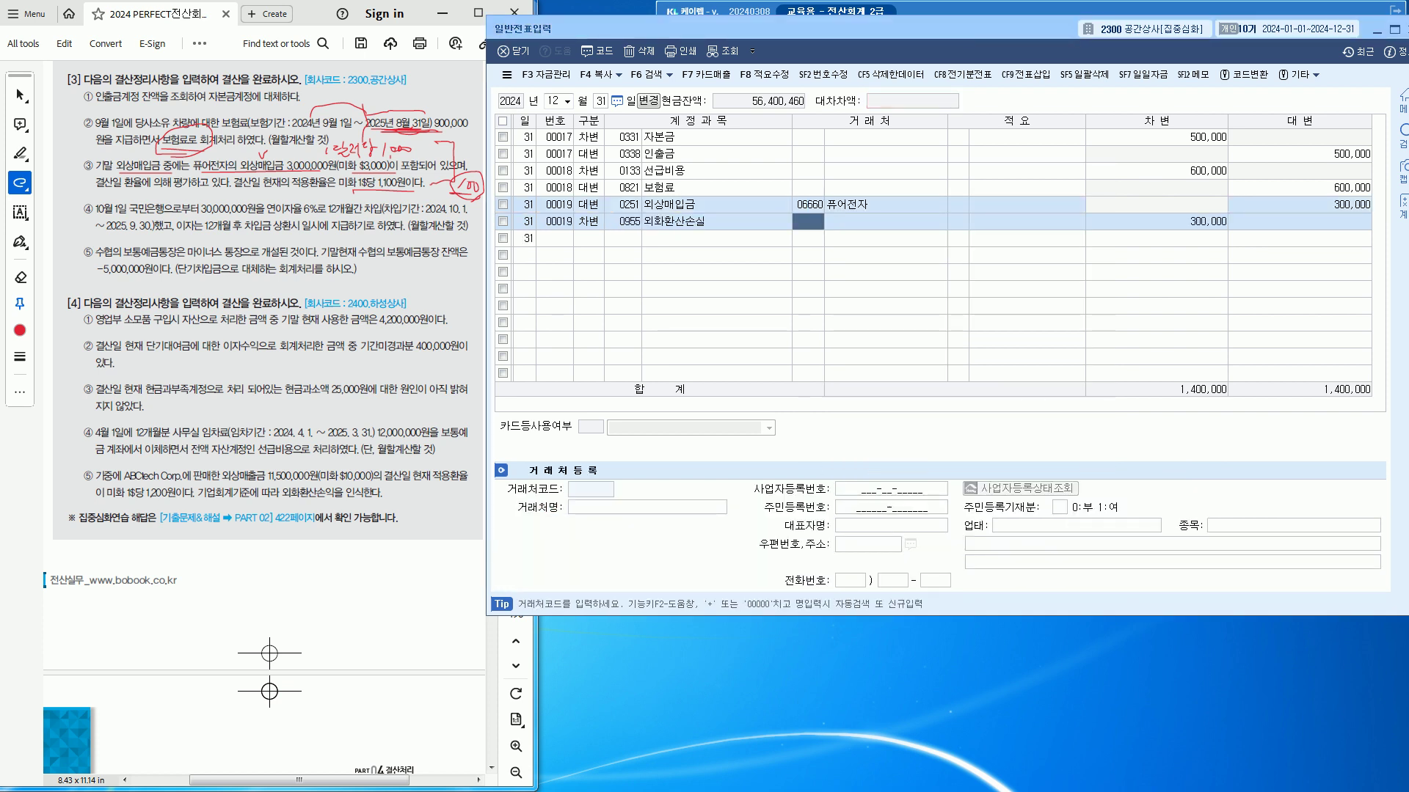
{"action": "key", "text": "Return"}
{"action": "key", "text": "Return"}
{"action": "key", "text": "Return"}
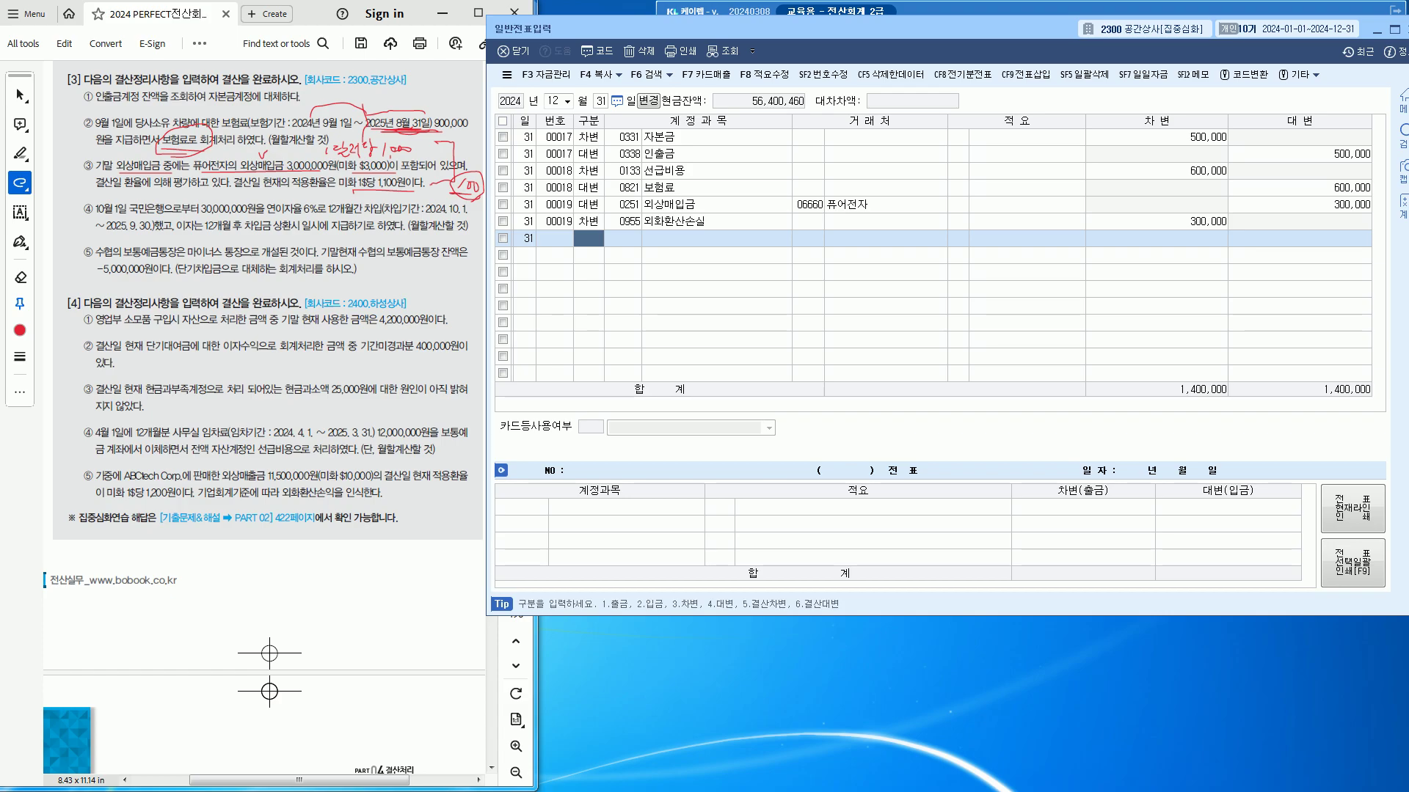
Underline item ④'s loan terms in the textbook: 30,000,000원, 연이자율 6%, 12개월간 차입 and the start date 2024. 10. 1
{"action": "left_click_drag", "start_coordinate": [209, 217], "coordinate": [259, 216]}
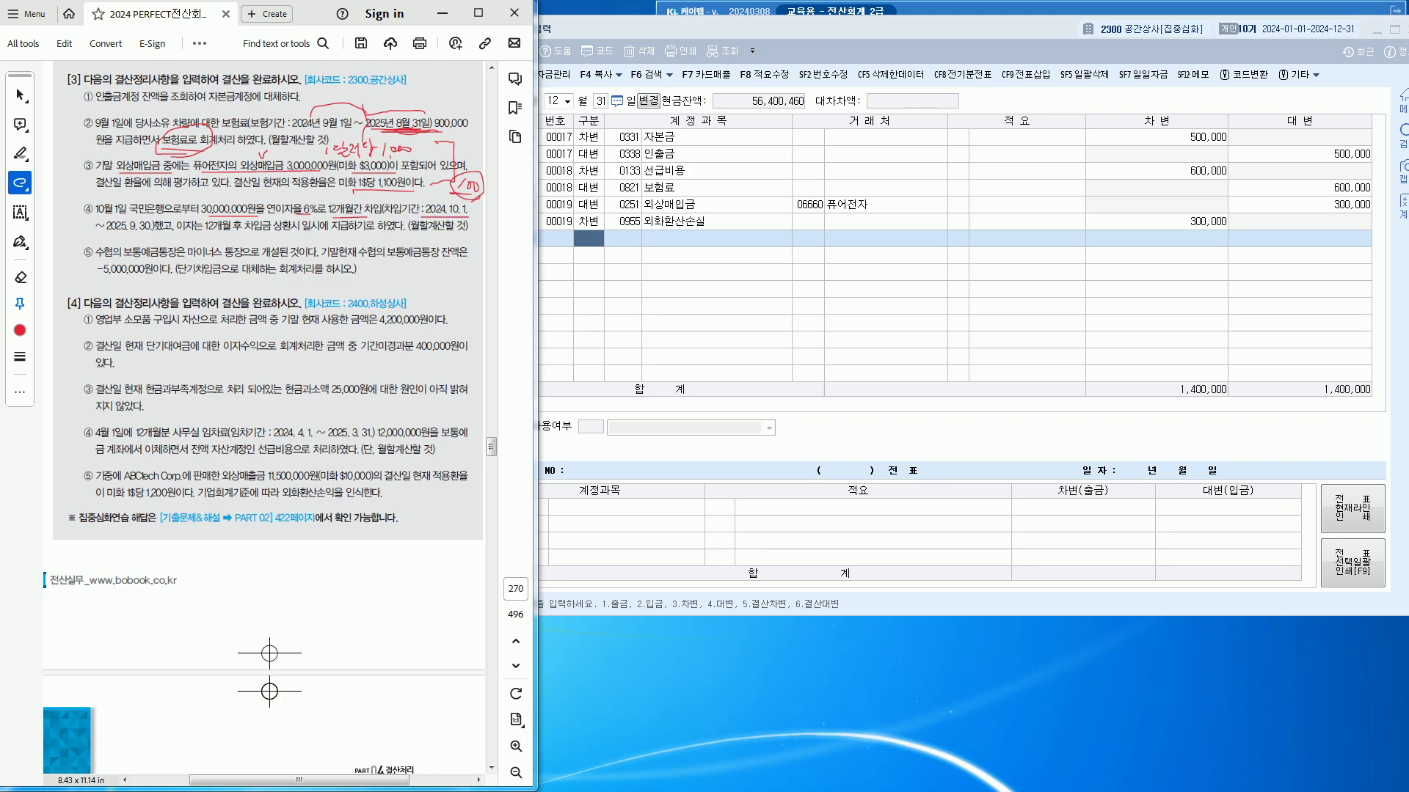
{"action": "left_click_drag", "start_coordinate": [201, 236], "coordinate": [217, 235]}
{"action": "left_click_drag", "start_coordinate": [328, 232], "coordinate": [408, 231]}
{"action": "mouse_move", "coordinate": [440, 218]}
{"action": "left_mouse_down"}
{"action": "mouse_move", "coordinate": [457, 204]}
{"action": "mouse_move", "coordinate": [474, 217]}
{"action": "left_mouse_up"}
Look through the textbook's 재무제표 작성 and 장부 조회 chapters and their 심화연습 questions, returning to the settlement exercise for 2300 공간상사
{"action": "scroll", "coordinate": [269, 418], "scroll_direction": "up", "scroll_amount": 15}
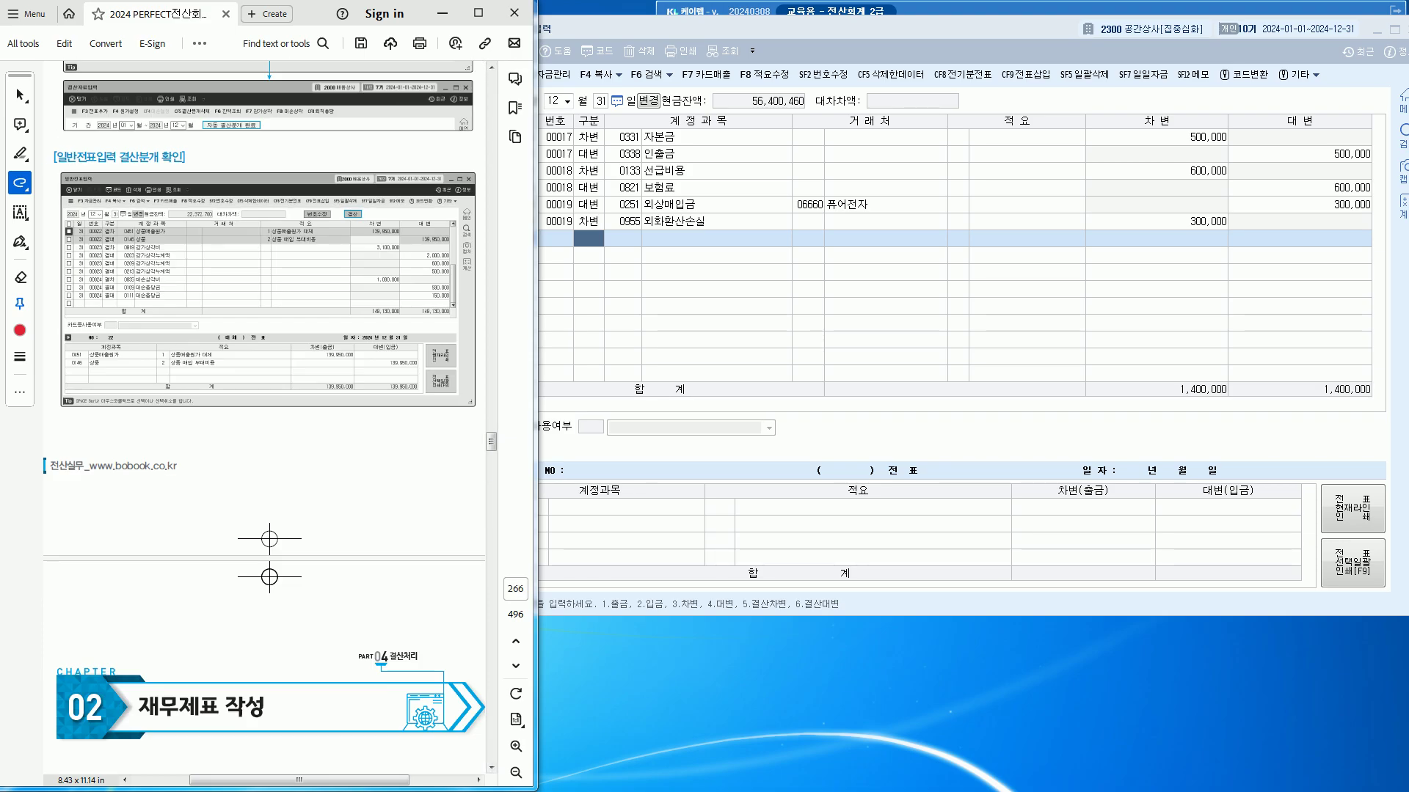
{"action": "scroll", "coordinate": [270, 418], "scroll_direction": "down", "scroll_amount": 4}
{"action": "scroll", "coordinate": [270, 418], "scroll_direction": "down", "scroll_amount": 2}
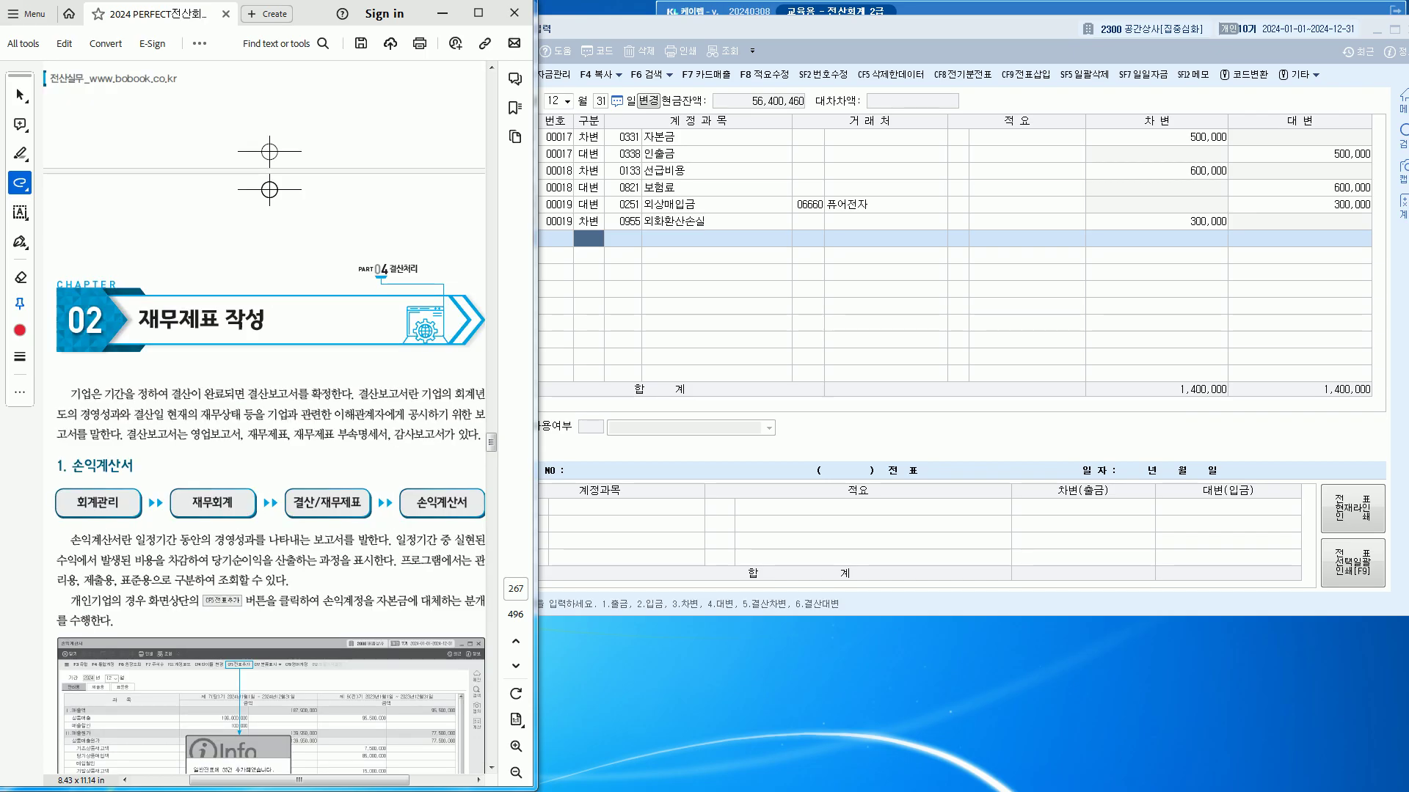
{"action": "scroll", "coordinate": [269, 419], "scroll_direction": "down", "scroll_amount": 20}
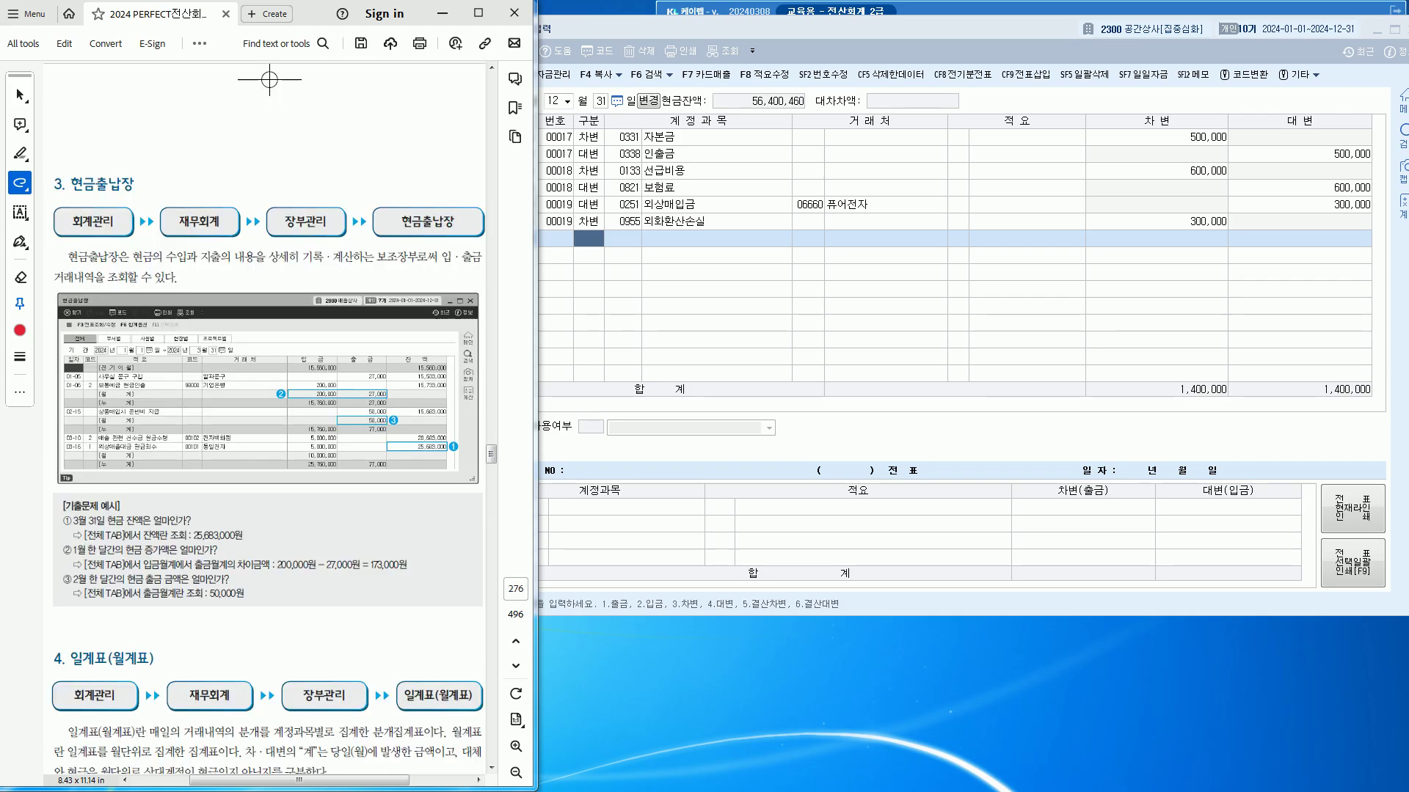
{"action": "scroll", "coordinate": [269, 419], "scroll_direction": "down", "scroll_amount": 20}
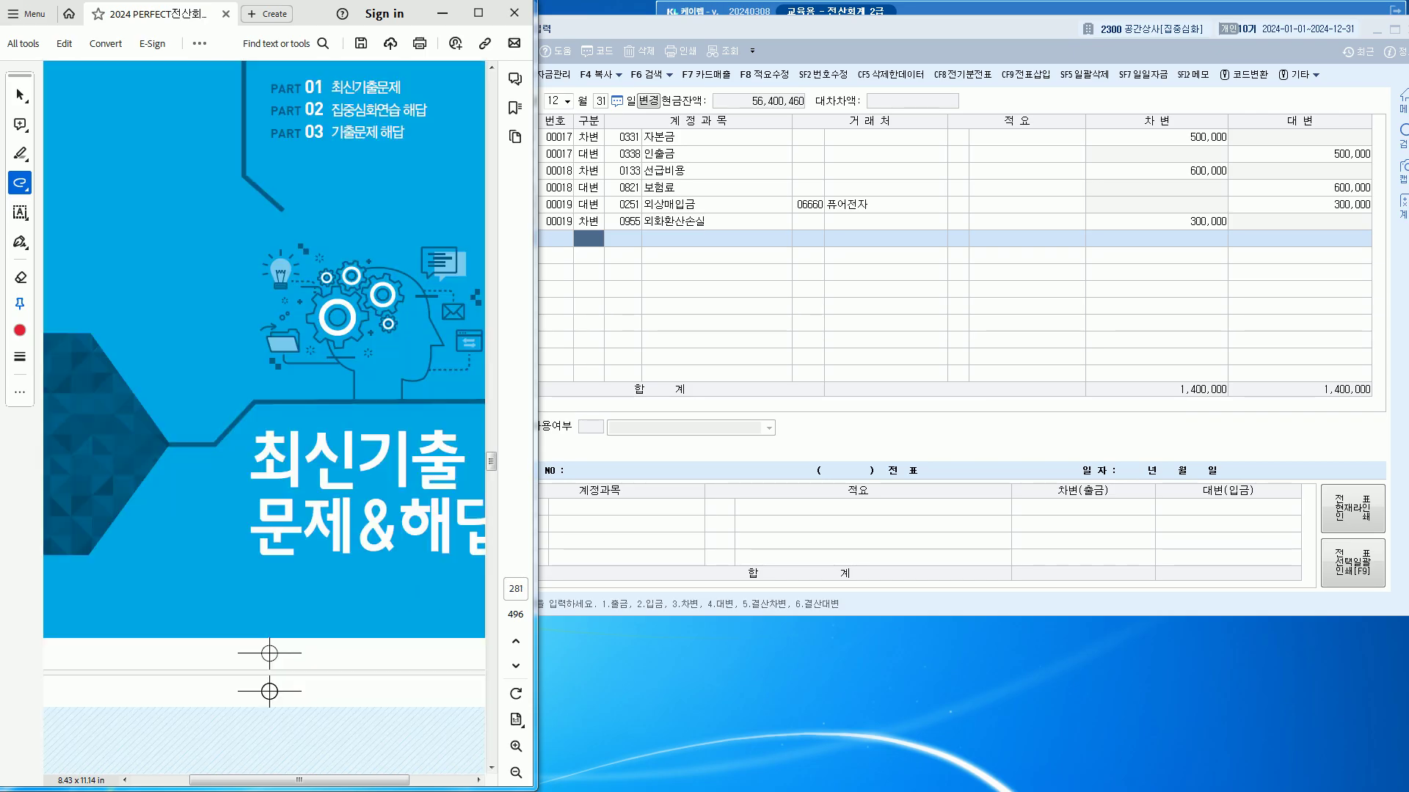
{"action": "scroll", "coordinate": [270, 418], "scroll_direction": "up", "scroll_amount": 18}
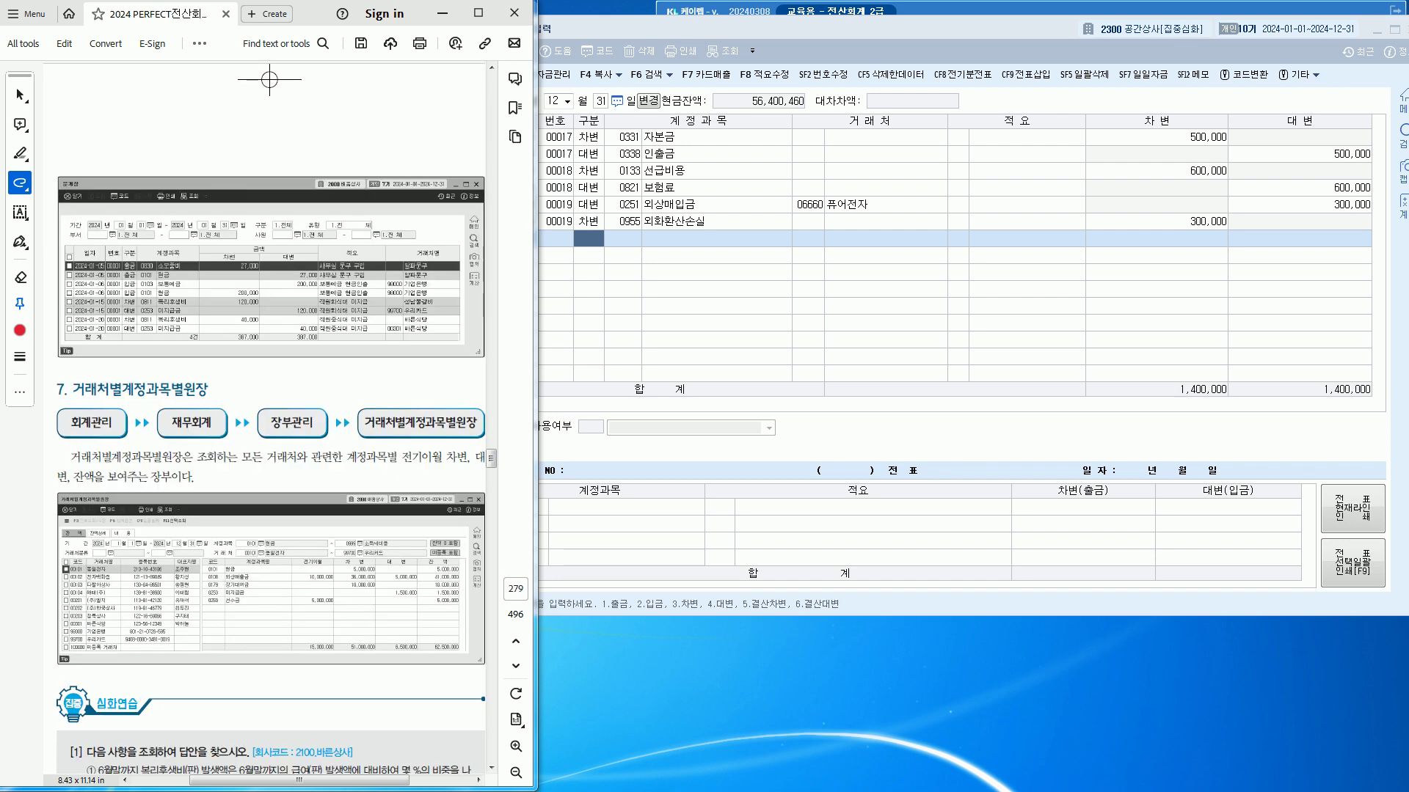
{"action": "scroll", "coordinate": [270, 418], "scroll_direction": "down", "scroll_amount": 15}
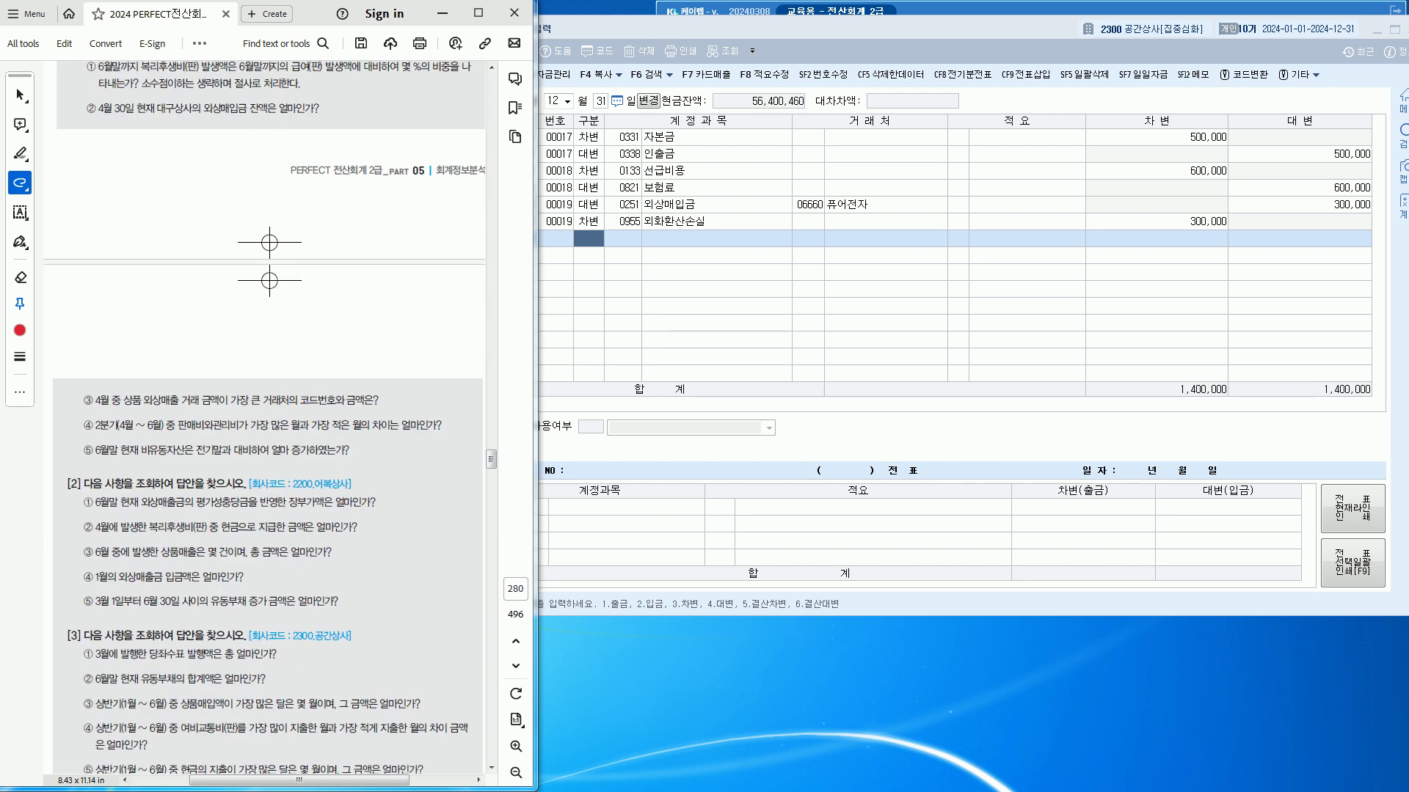
{"action": "scroll", "coordinate": [269, 418], "scroll_direction": "down", "scroll_amount": 5}
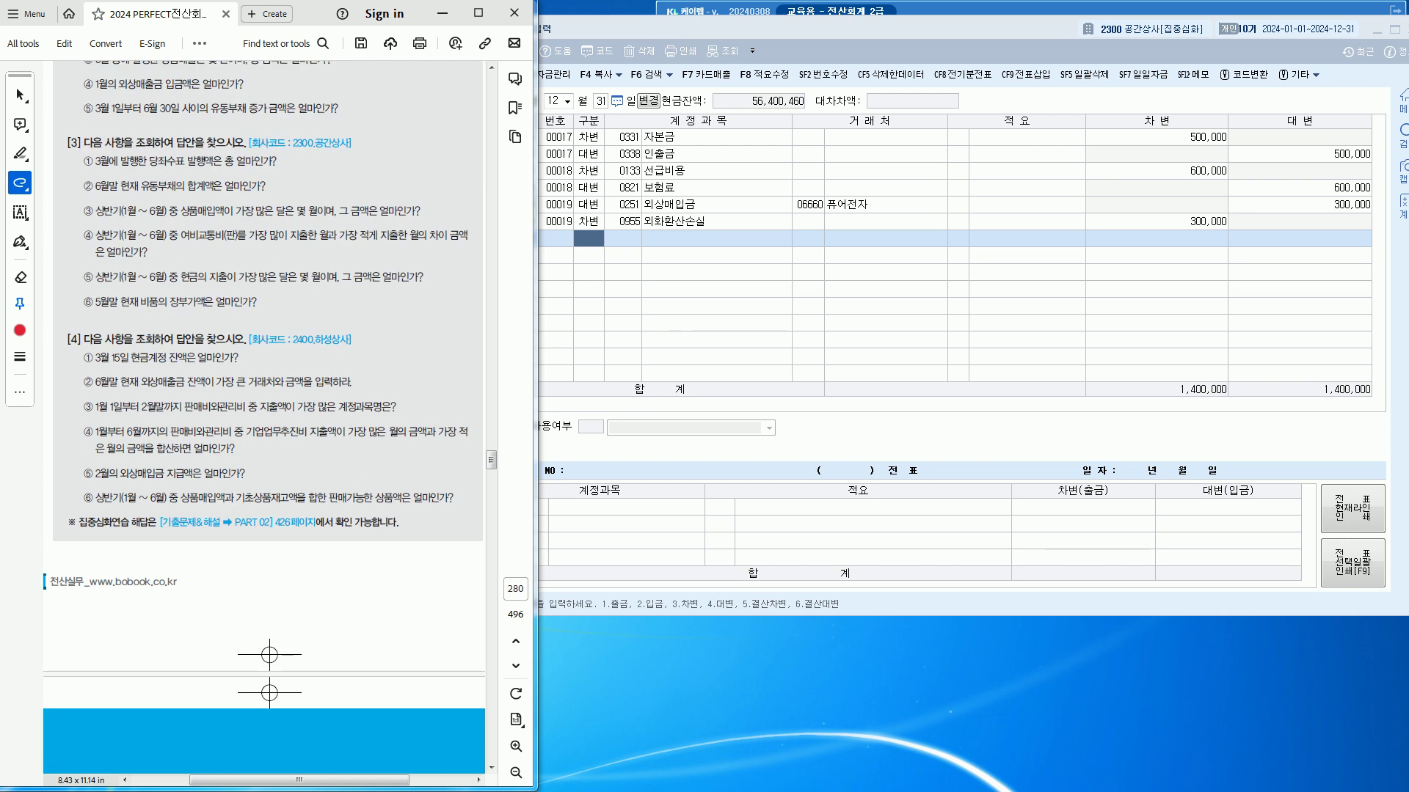
{"action": "scroll", "coordinate": [269, 418], "scroll_direction": "up", "scroll_amount": 17}
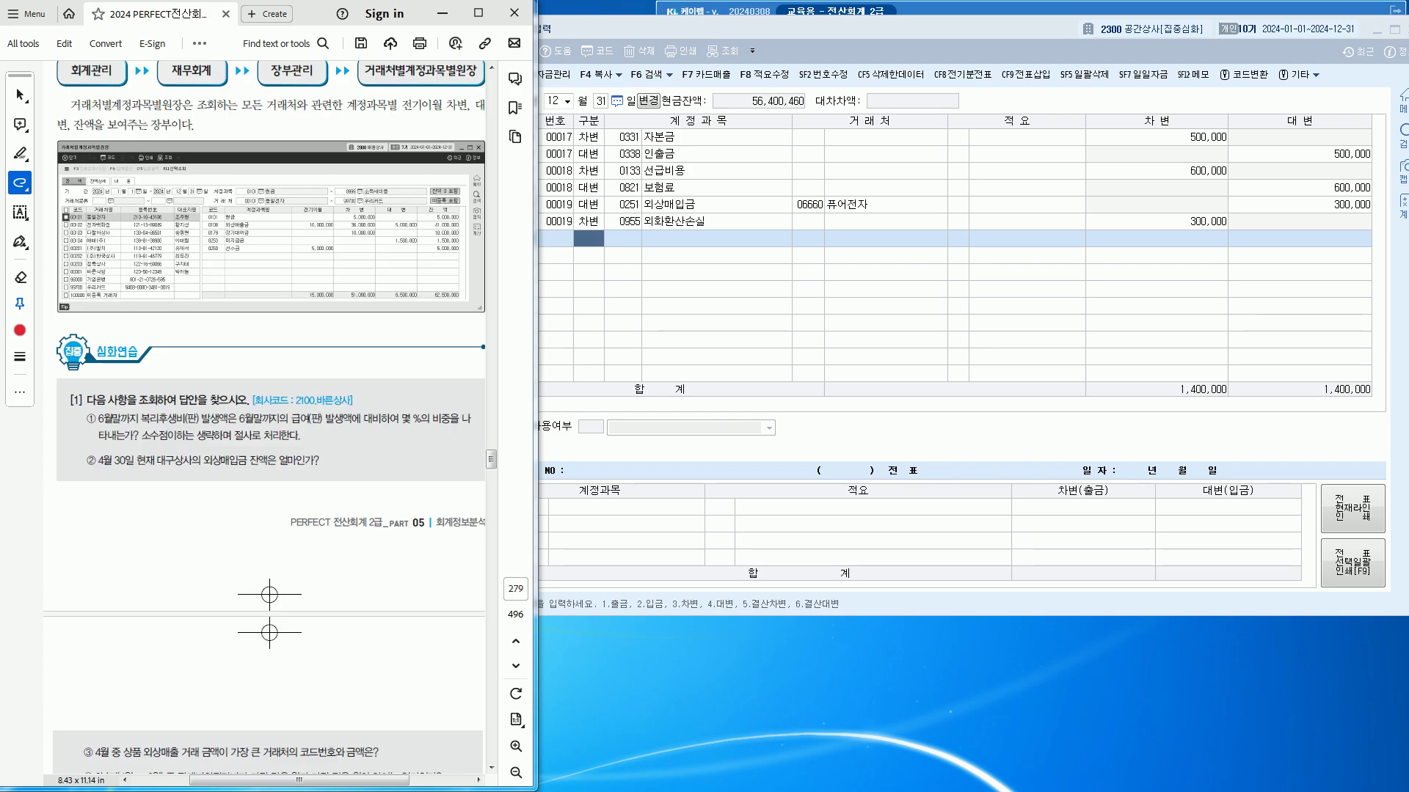
{"action": "scroll", "coordinate": [270, 418], "scroll_direction": "up", "scroll_amount": 20}
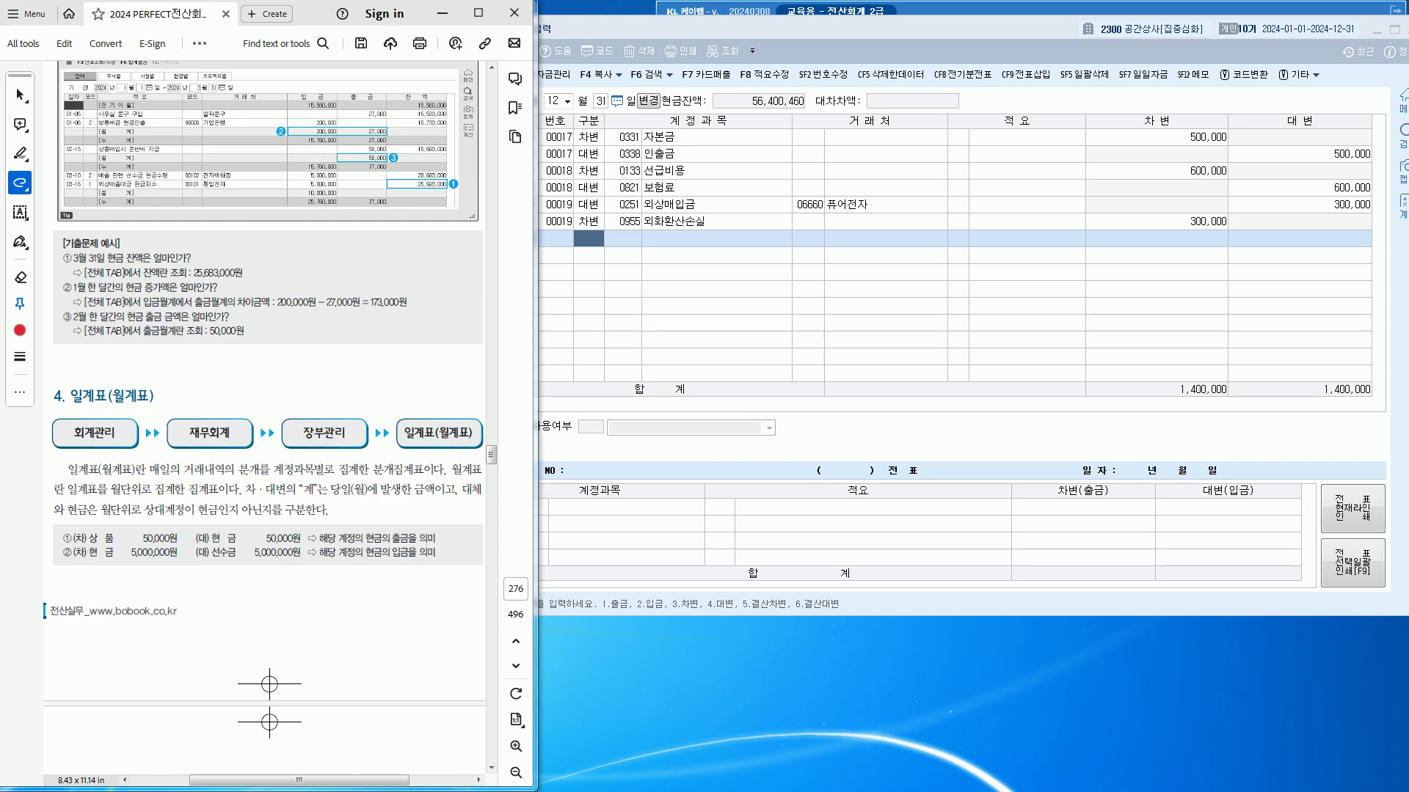
{"action": "scroll", "coordinate": [269, 734], "scroll_direction": "up", "scroll_amount": 20}
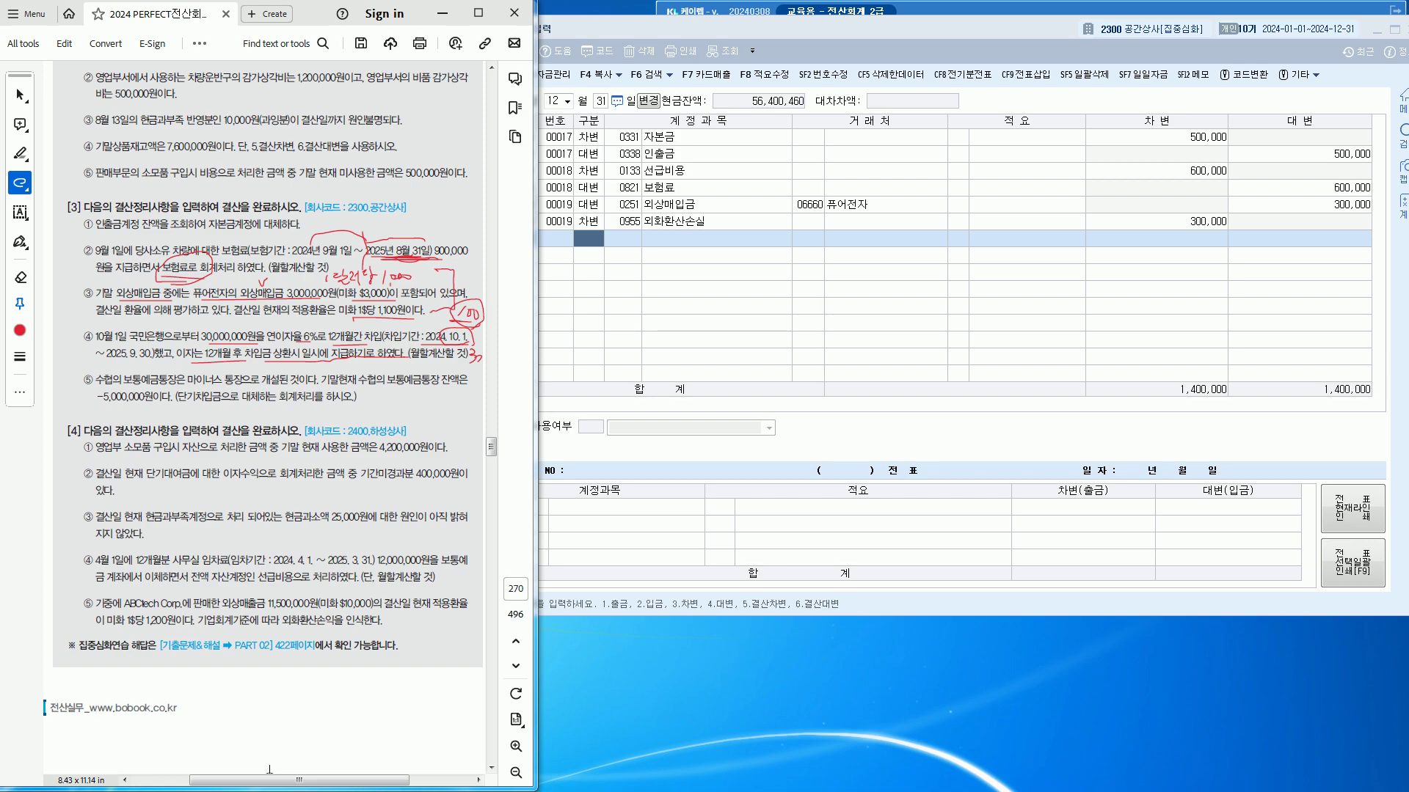
Handwrite the accrued interest calculation 30,000,000 × 0.06 × 3/12 = 450,000 beneath item ④ in the textbook
{"action": "left_click_drag", "start_coordinate": [112, 365], "coordinate": [117, 373]}
{"action": "left_click_drag", "start_coordinate": [155, 368], "coordinate": [167, 372]}
{"action": "mouse_move", "coordinate": [208, 363]}
{"action": "left_mouse_down"}
{"action": "mouse_move", "coordinate": [214, 375]}
{"action": "mouse_move", "coordinate": [255, 367]}
{"action": "left_mouse_up"}
{"action": "left_click_drag", "start_coordinate": [278, 365], "coordinate": [292, 373]}
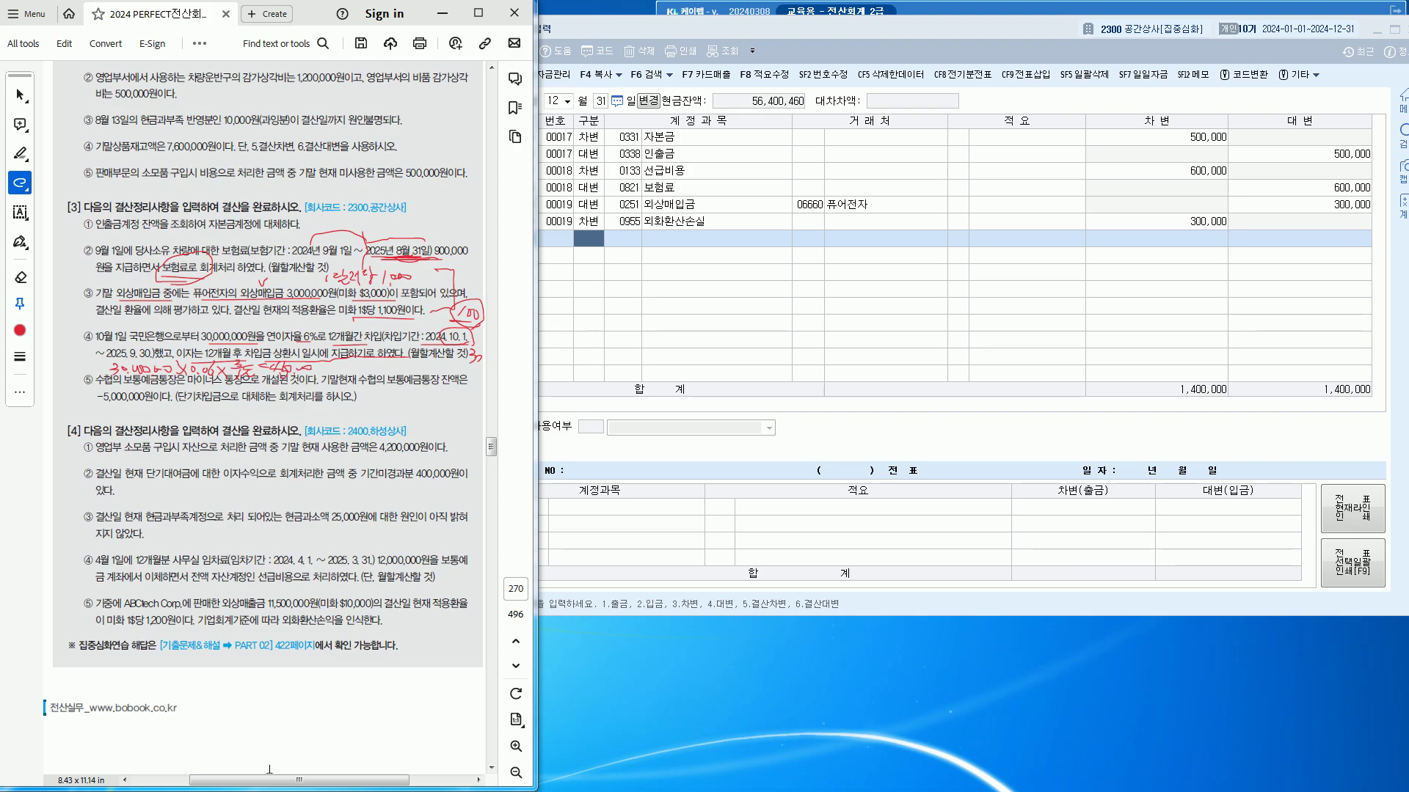
Switch to KcLep's 일반전표입력 and enter a December 31 debit line for 이자비용 (0951) of 450,000
{"action": "key", "text": "alt+Tab"}
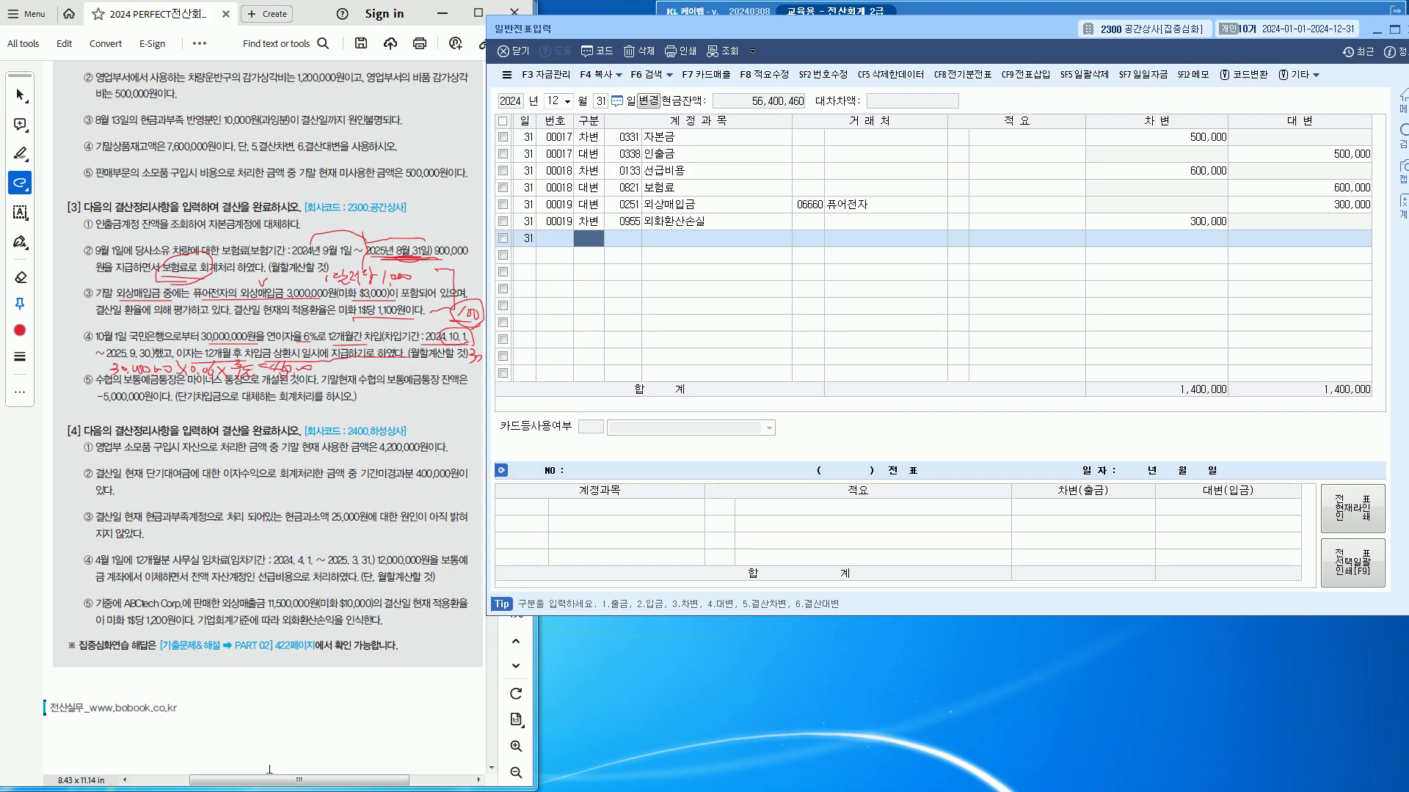
{"action": "type", "text": "3"}
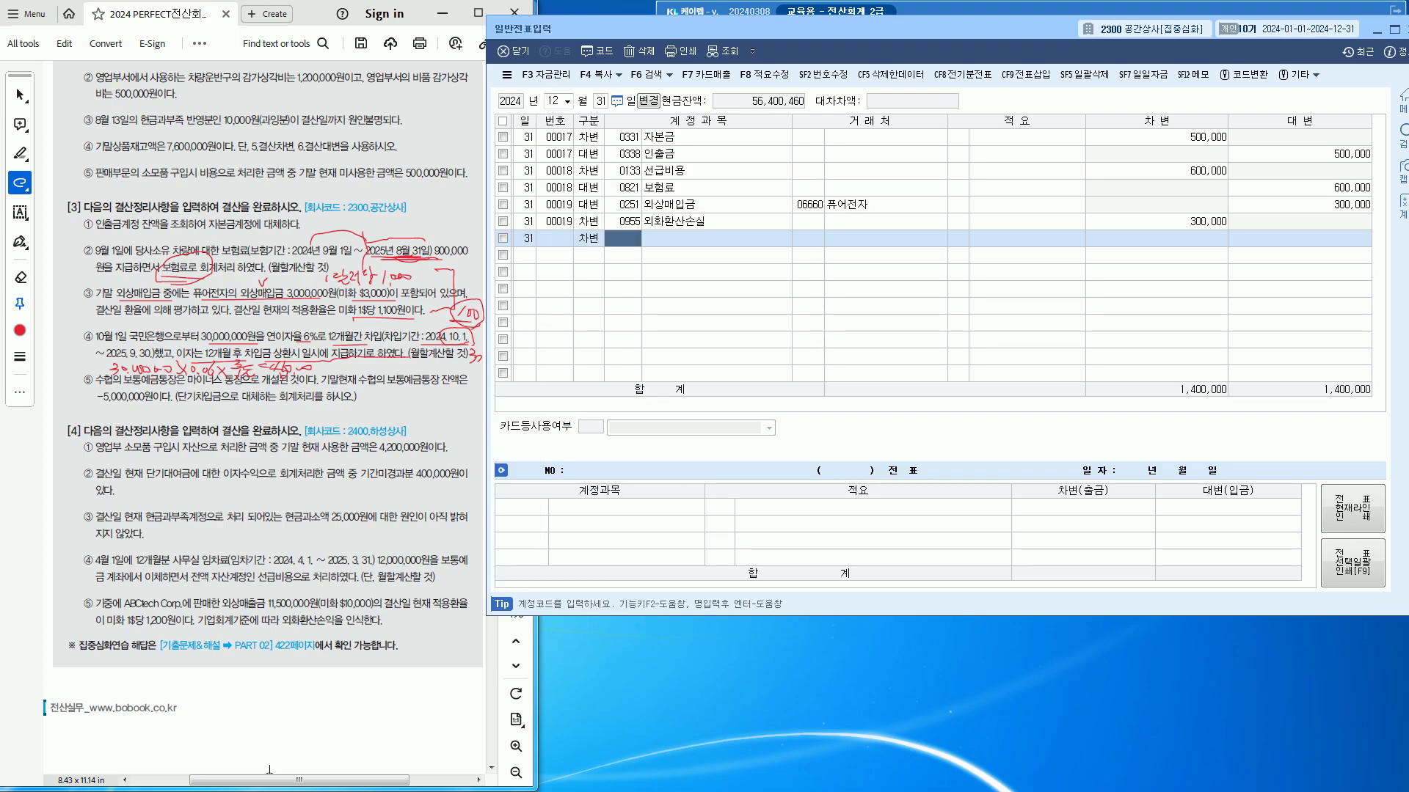
{"action": "type", "text": "이자비"}
{"action": "key", "text": "Return"}
{"action": "key", "text": "Return"}
{"action": "key", "text": "Return"}
{"action": "key", "text": "Return"}
{"action": "key", "text": "Return"}
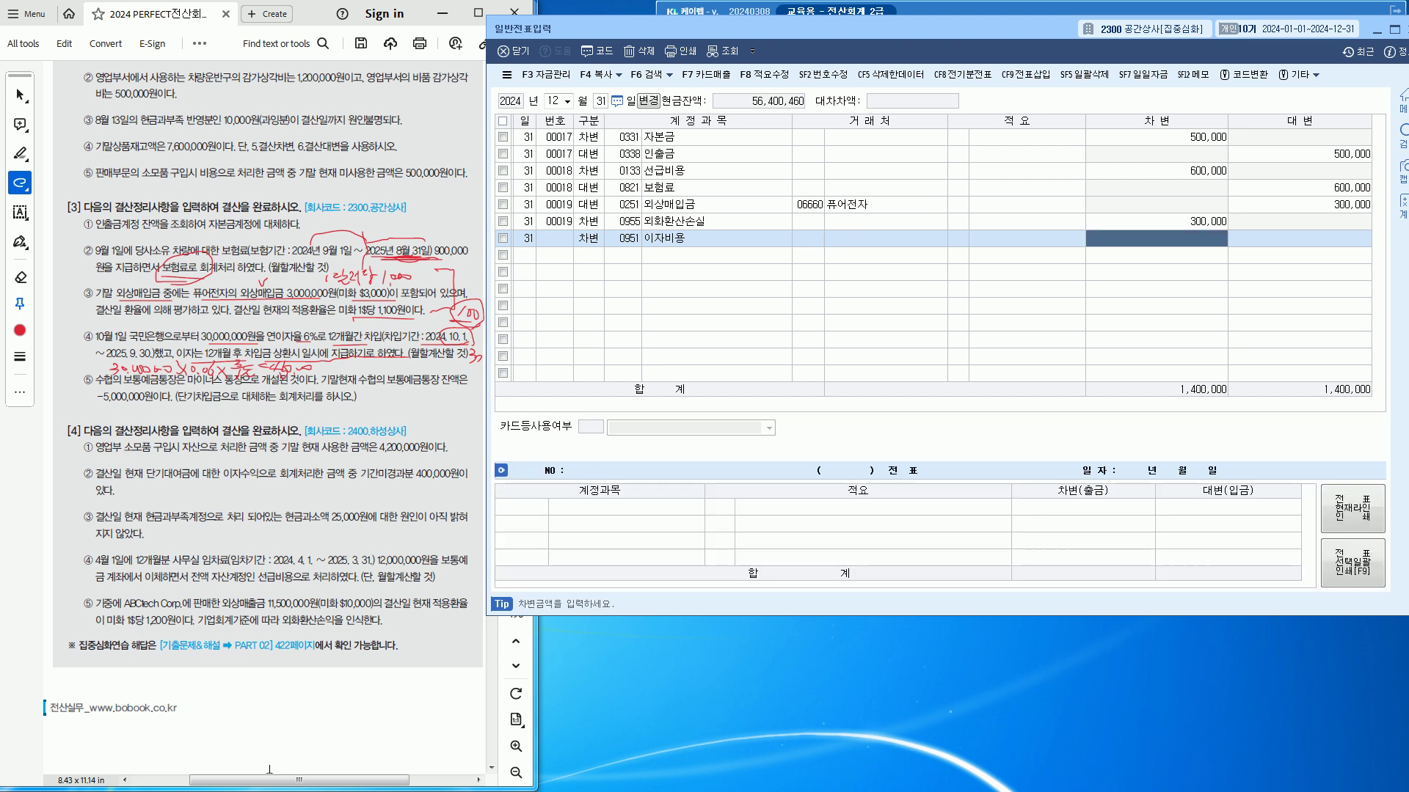
{"action": "type", "text": "4500000"}
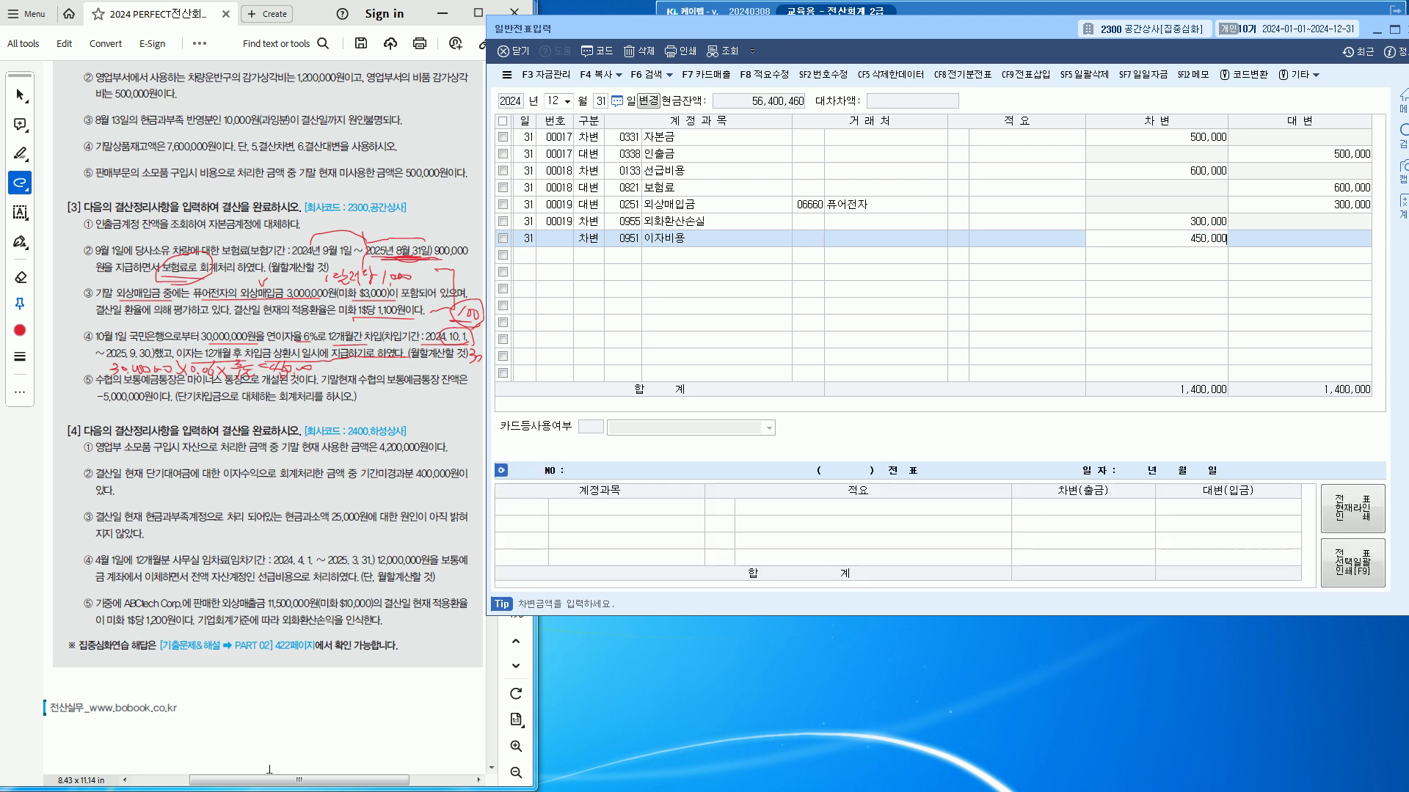
{"action": "key", "text": "Return"}
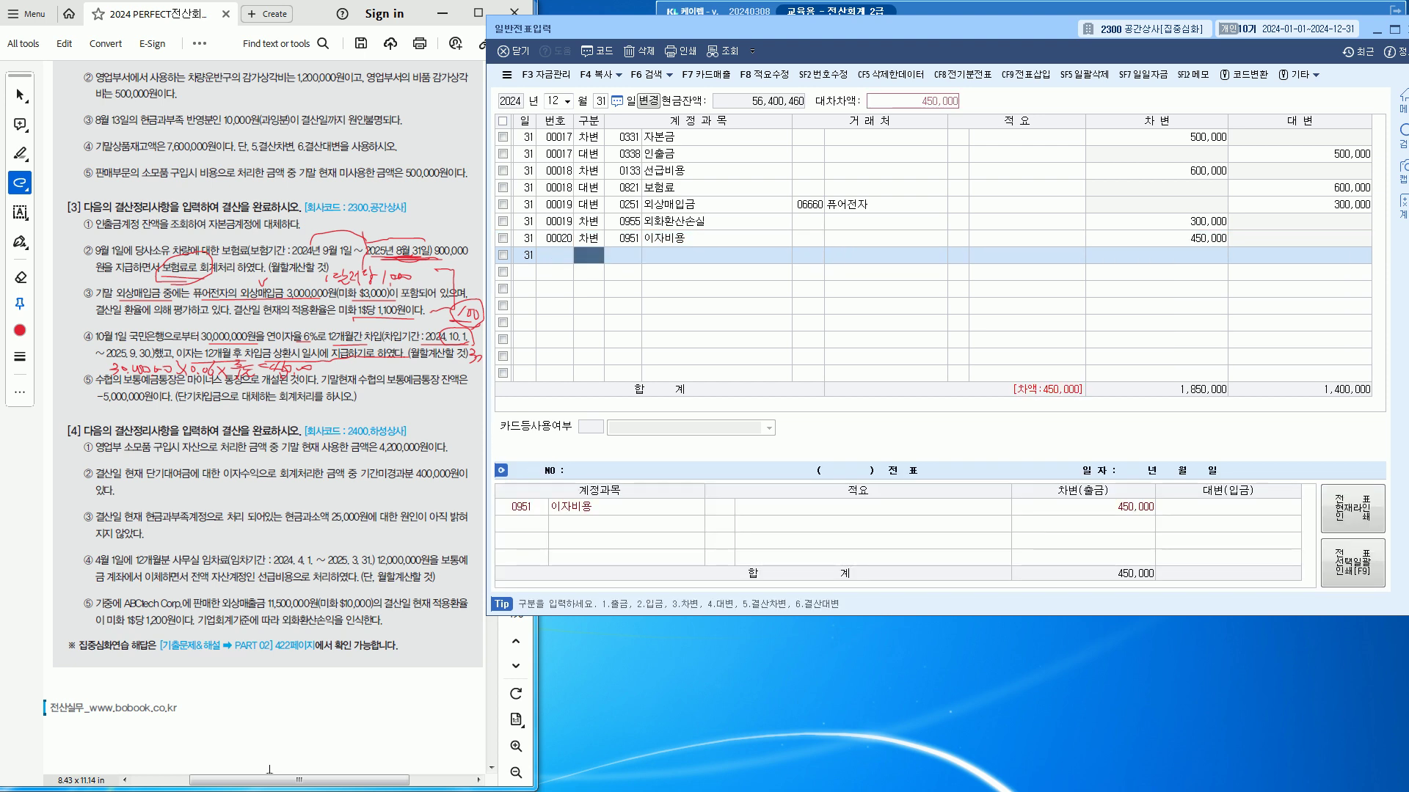
Add the offsetting credit line for 미지급비용 (0262) of 450,000
{"action": "type", "text": "4"}
{"action": "type", "text": "미지"}
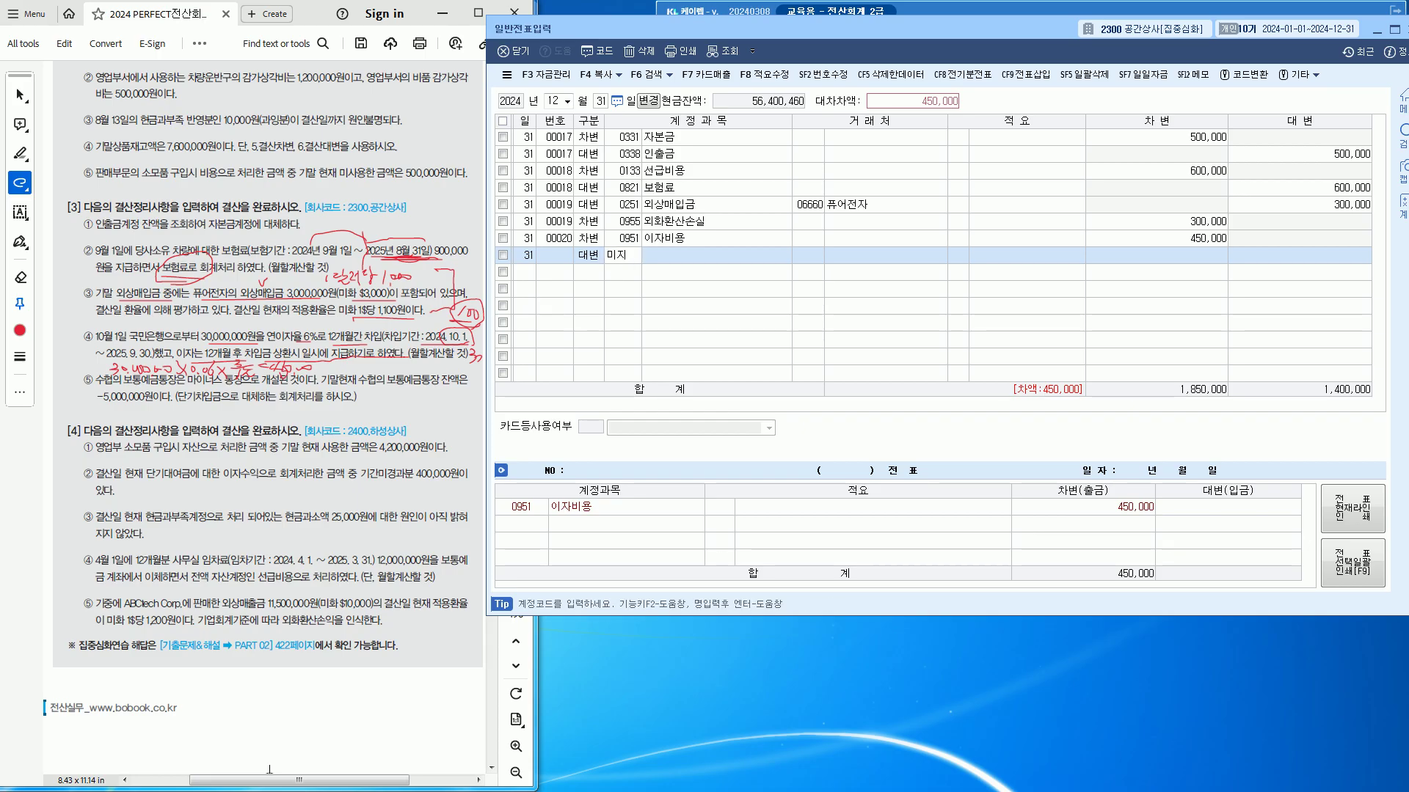
{"action": "key", "text": "Return"}
{"action": "key", "text": "Down"}
{"action": "key", "text": "Down"}
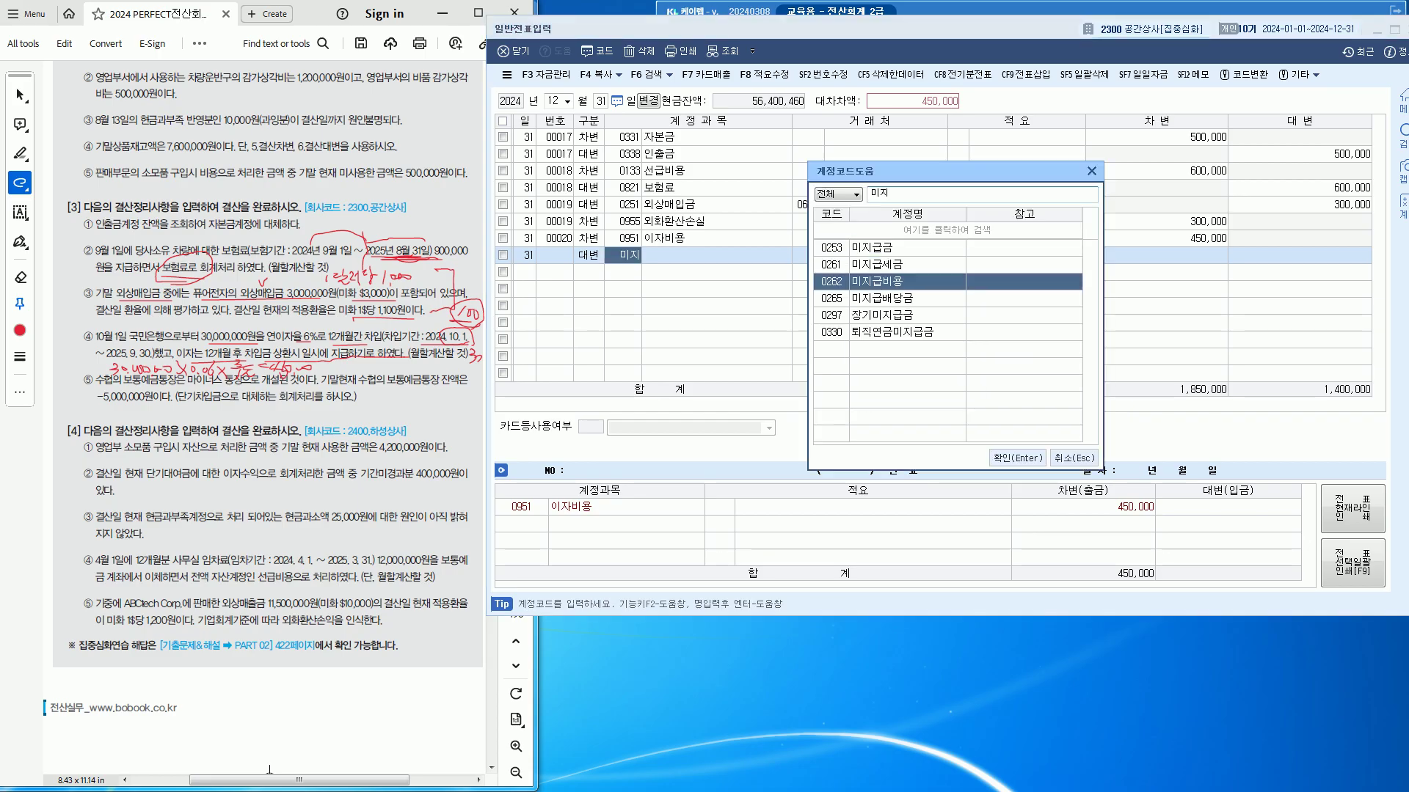
{"action": "key", "text": "Return"}
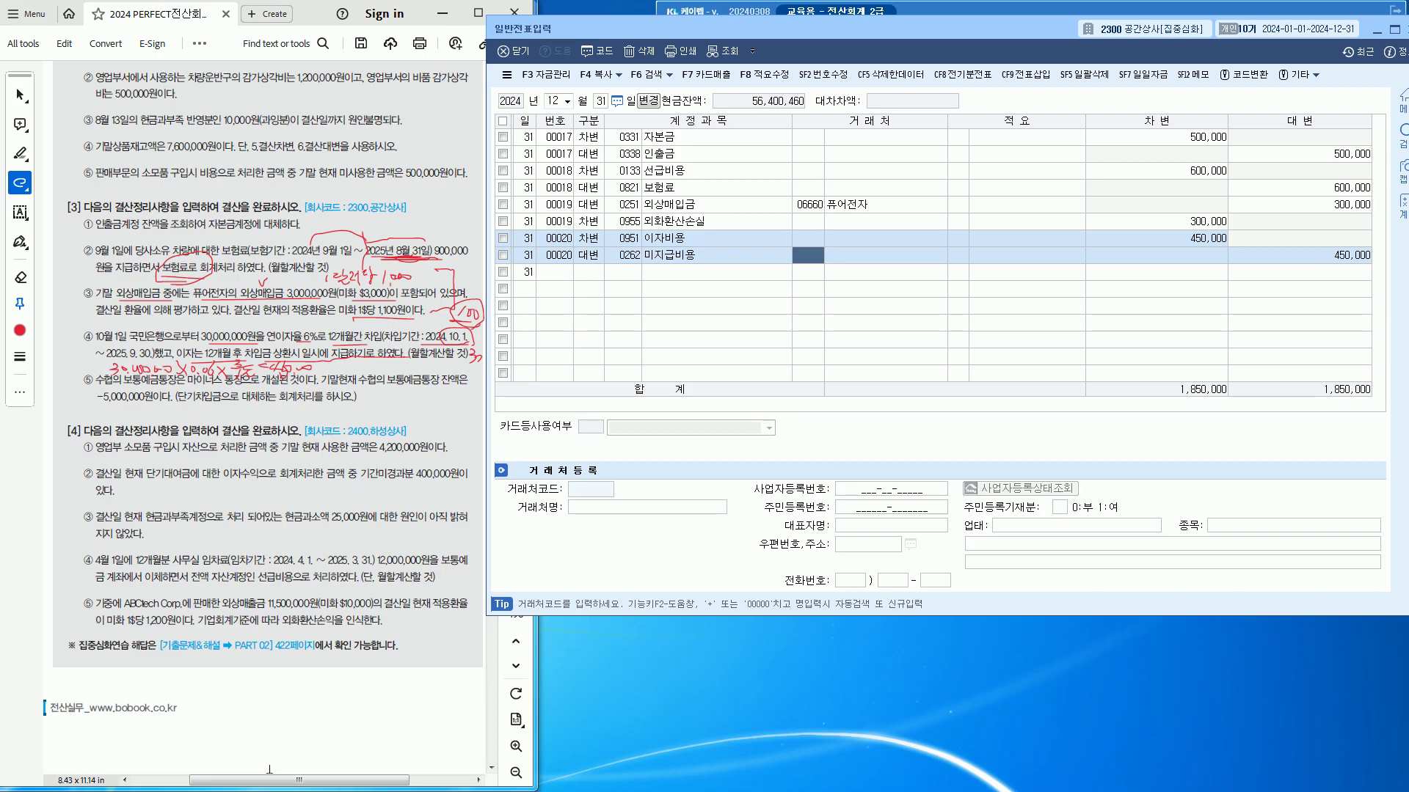
Review the 이자비용 and 미지급비용 lines of the accrued interest voucher, ending on the next empty row
{"action": "key", "text": "Up"}
{"action": "key", "text": "Down"}
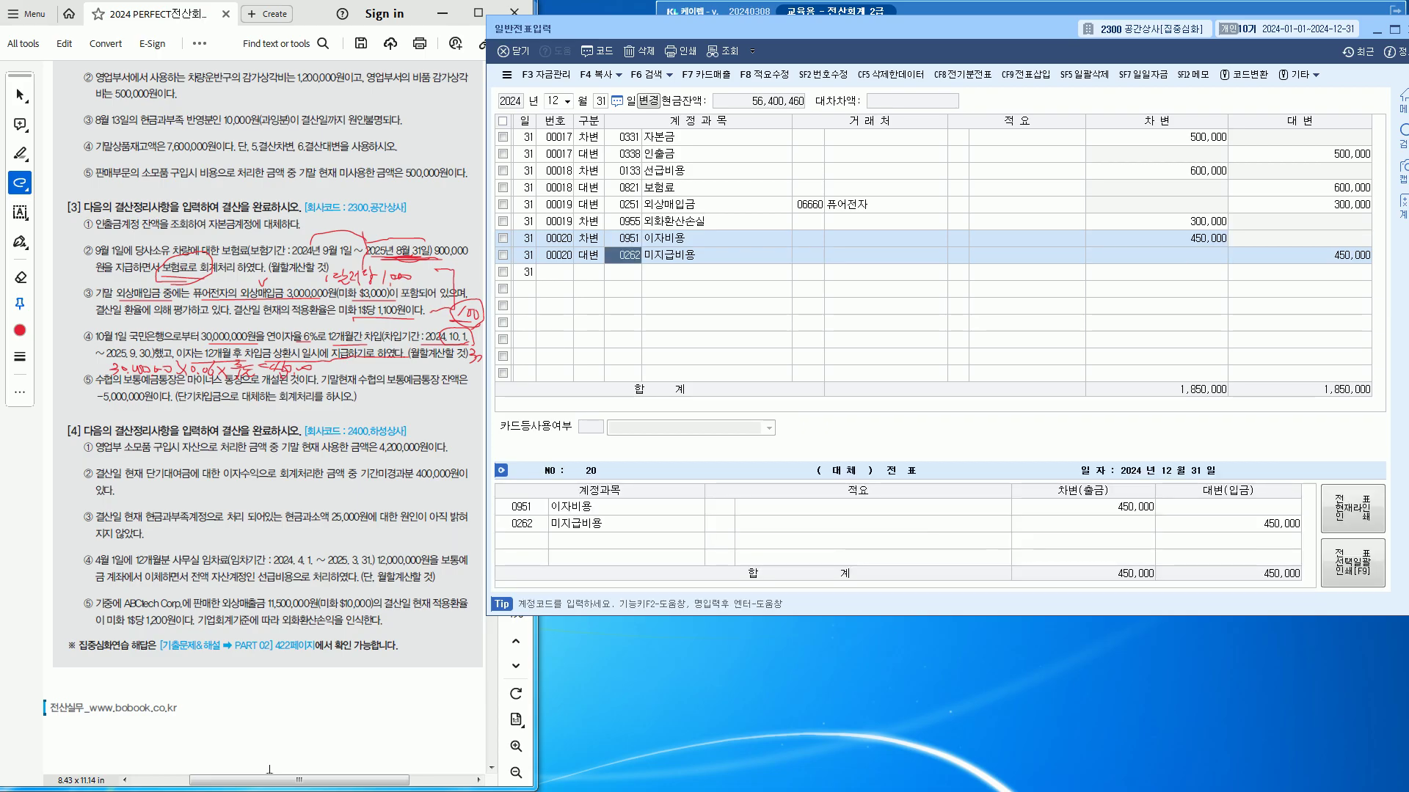
{"action": "key", "text": "Up"}
{"action": "key", "text": "Down"}
{"action": "key", "text": "Up"}
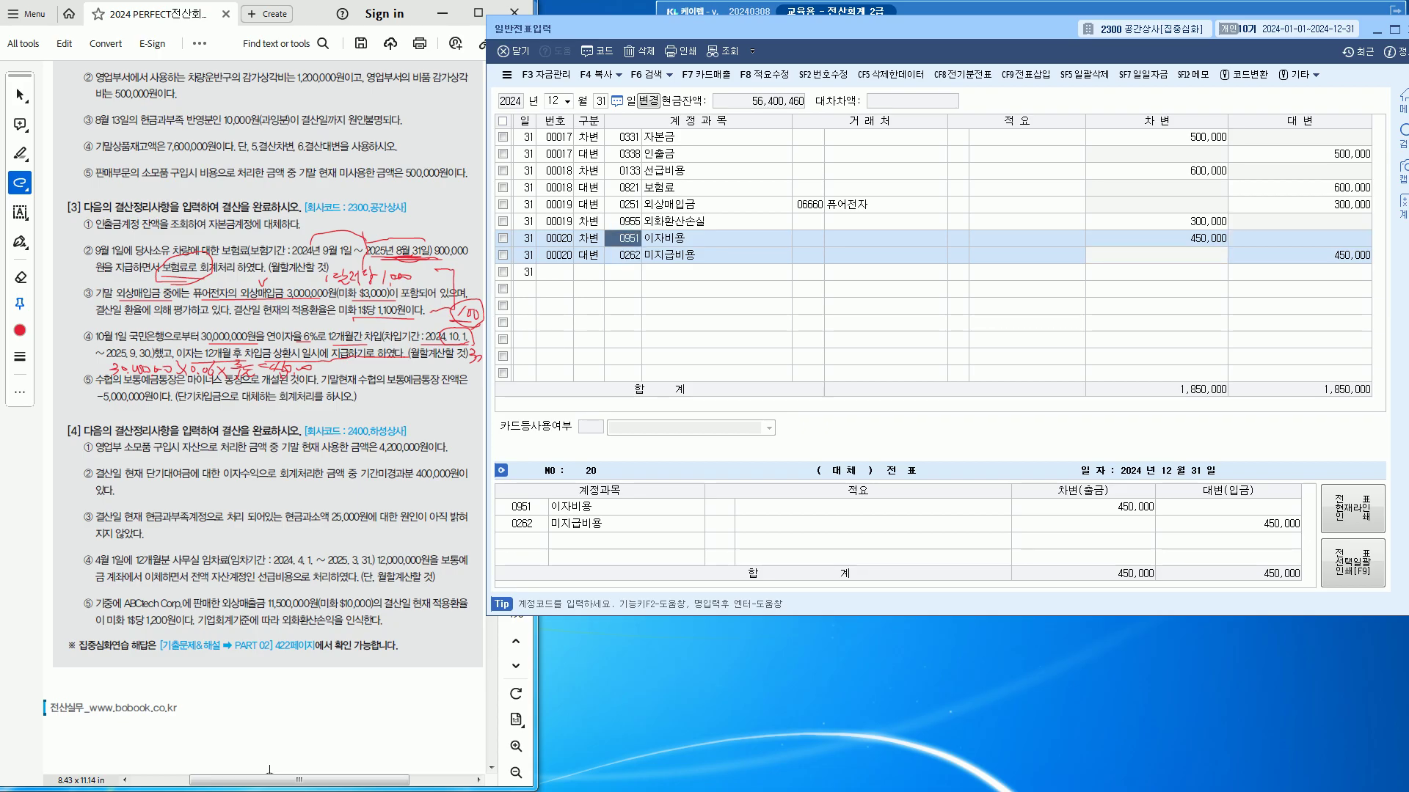
{"action": "key", "text": "Down"}
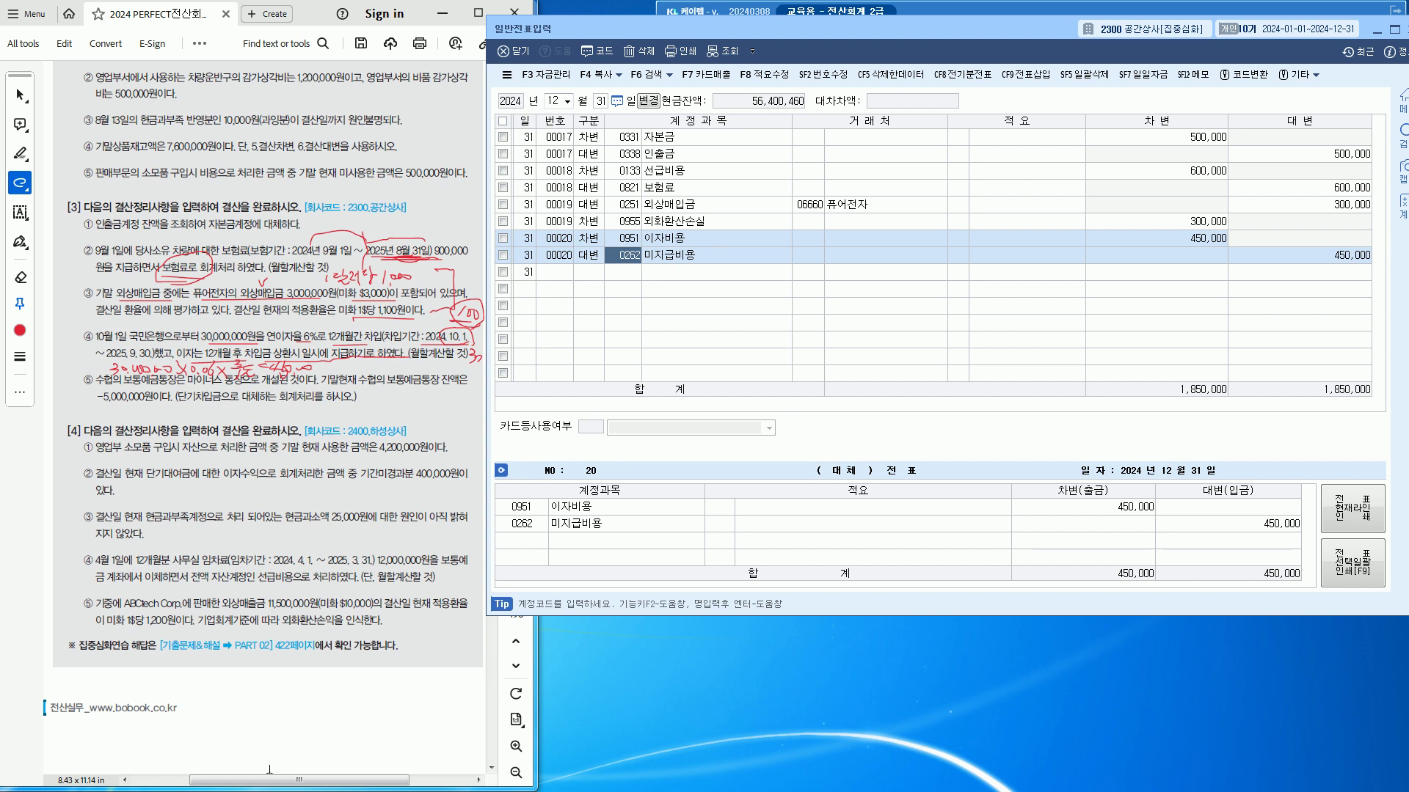
{"action": "key", "text": "Up"}
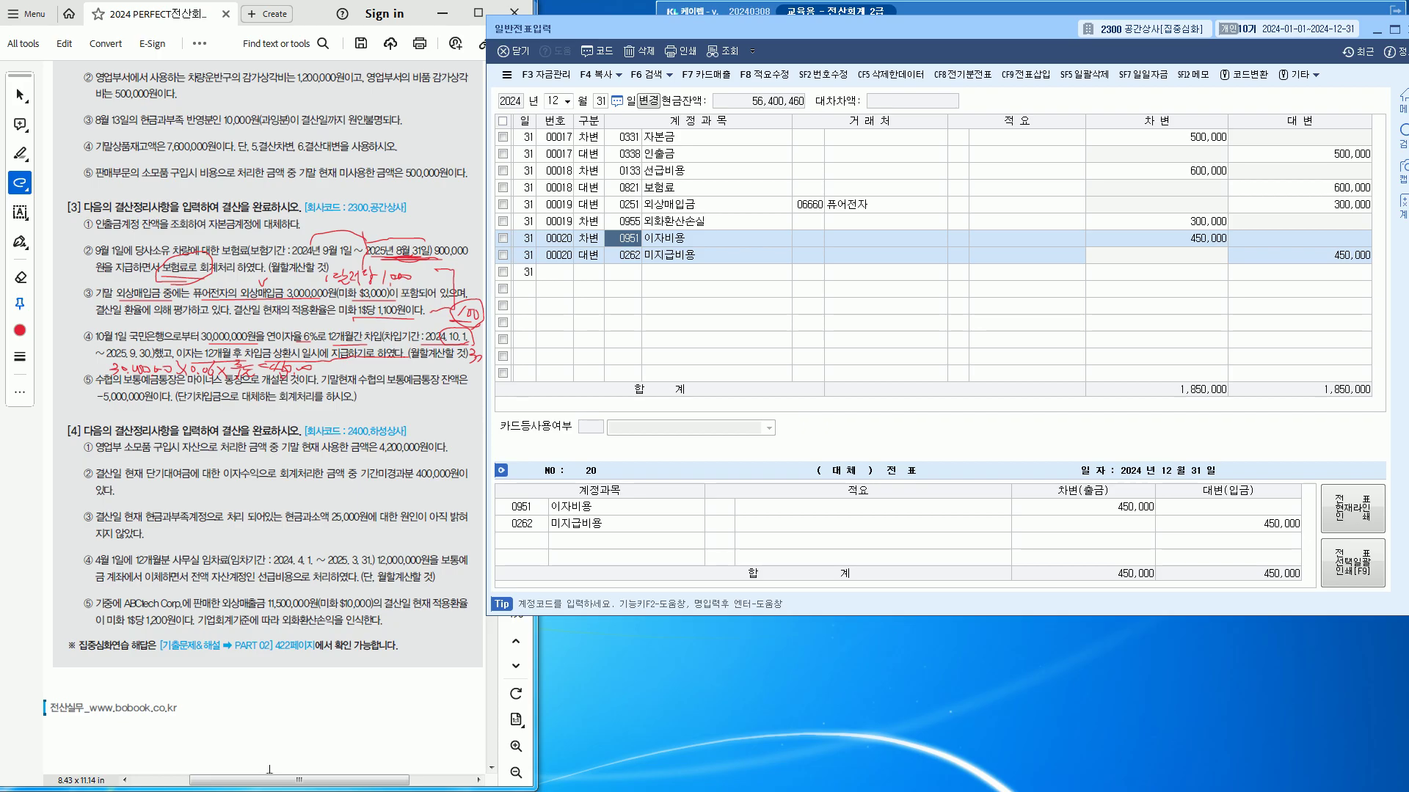
{"action": "key", "text": "Down"}
{"action": "key", "text": "Down"}
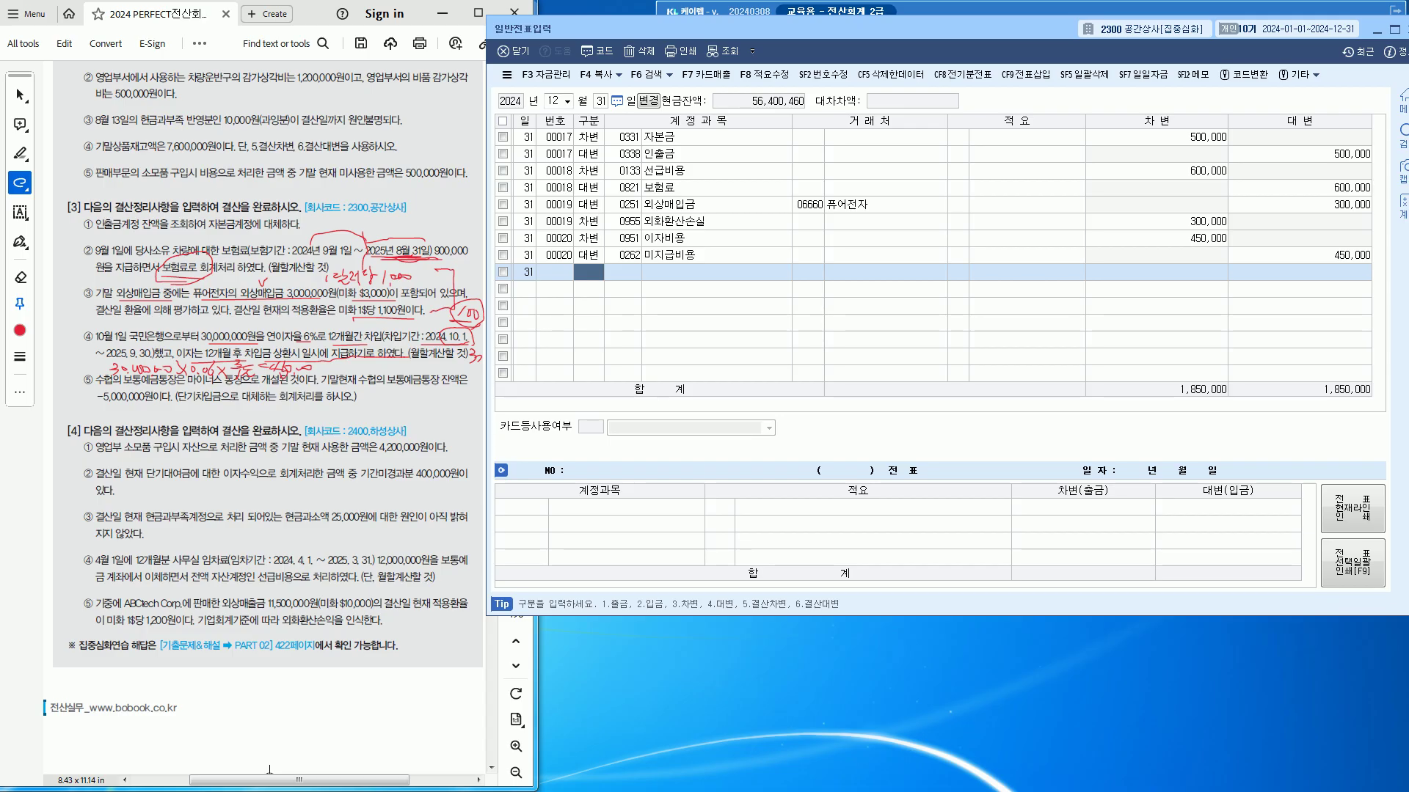
Underline item ⑤'s 수협 보통예금통장 balance of −5,000,000원 and the instruction to transfer it to 단기차입금 in the textbook
{"action": "left_click", "coordinate": [269, 769]}
{"action": "left_click_drag", "start_coordinate": [363, 389], "coordinate": [456, 389]}
{"action": "left_click_drag", "start_coordinate": [102, 406], "coordinate": [354, 405]}
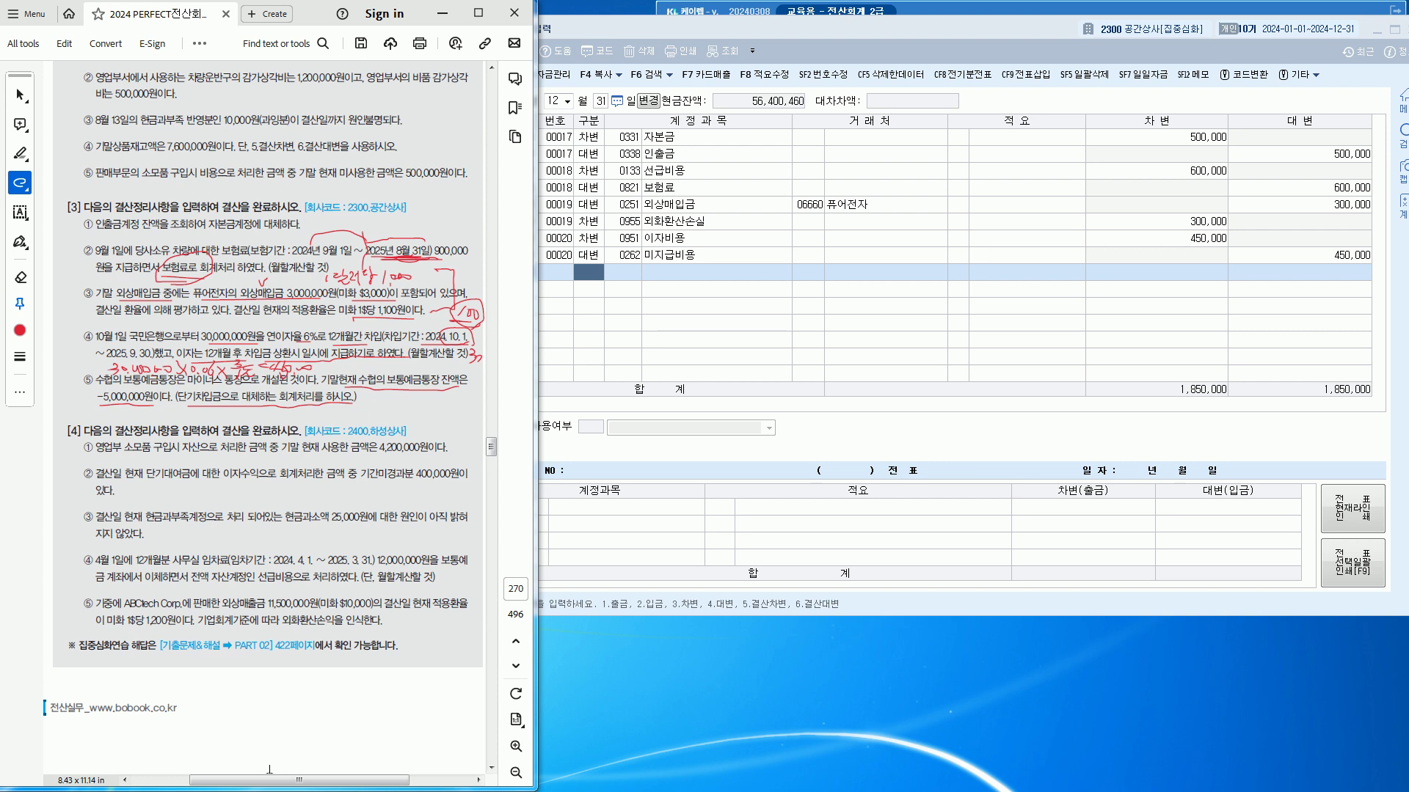
Return to KcLep's 일반전표입력 and enter a December 31 debit line for 보통예금 (0103) of 5,000,000 without a 거래처
{"action": "key", "text": "alt+Tab"}
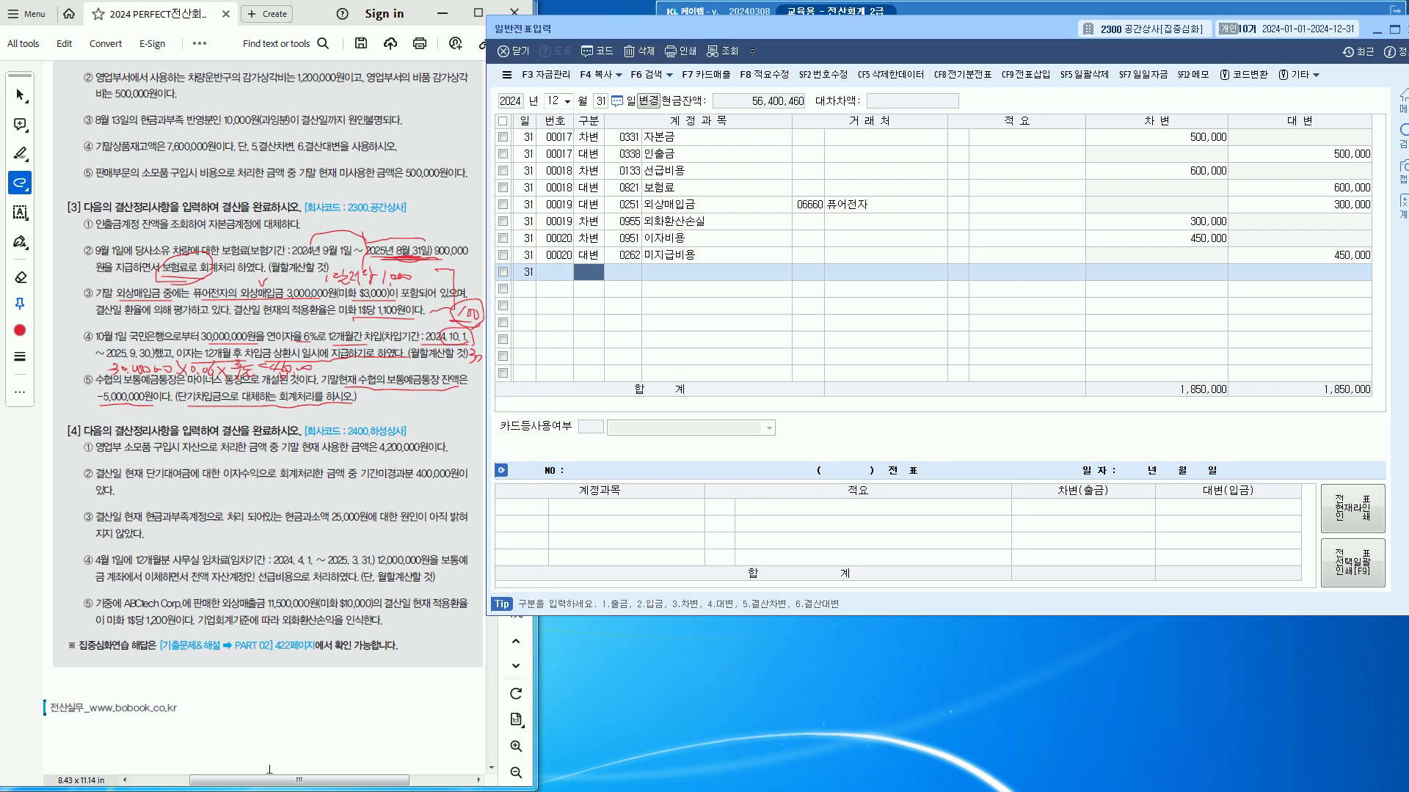
{"action": "type", "text": "3"}
{"action": "key", "text": "Return"}
{"action": "type", "text": "103"}
{"action": "key", "text": "Return"}
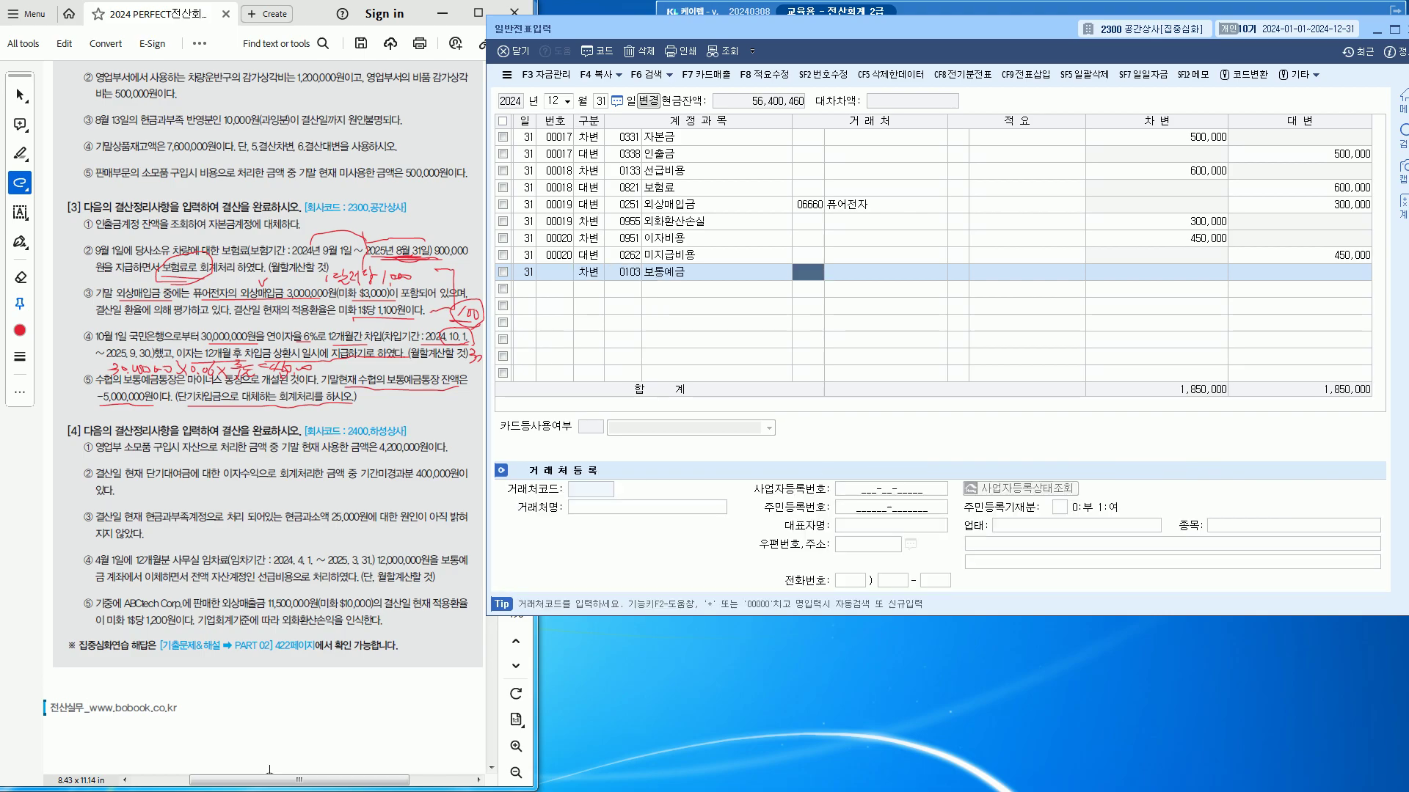
{"action": "key", "text": "Return"}
{"action": "key", "text": "Return"}
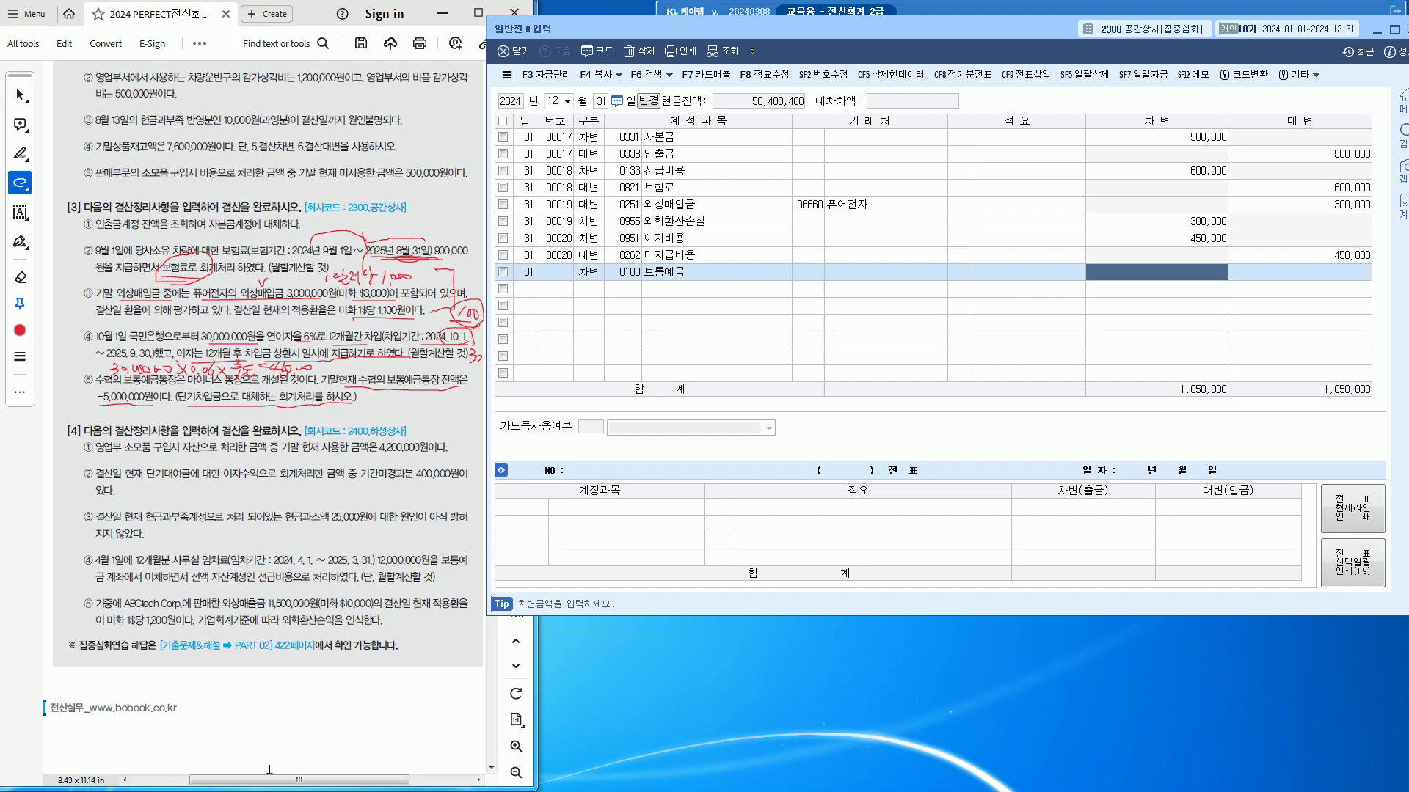
{"action": "type", "text": "5000000"}
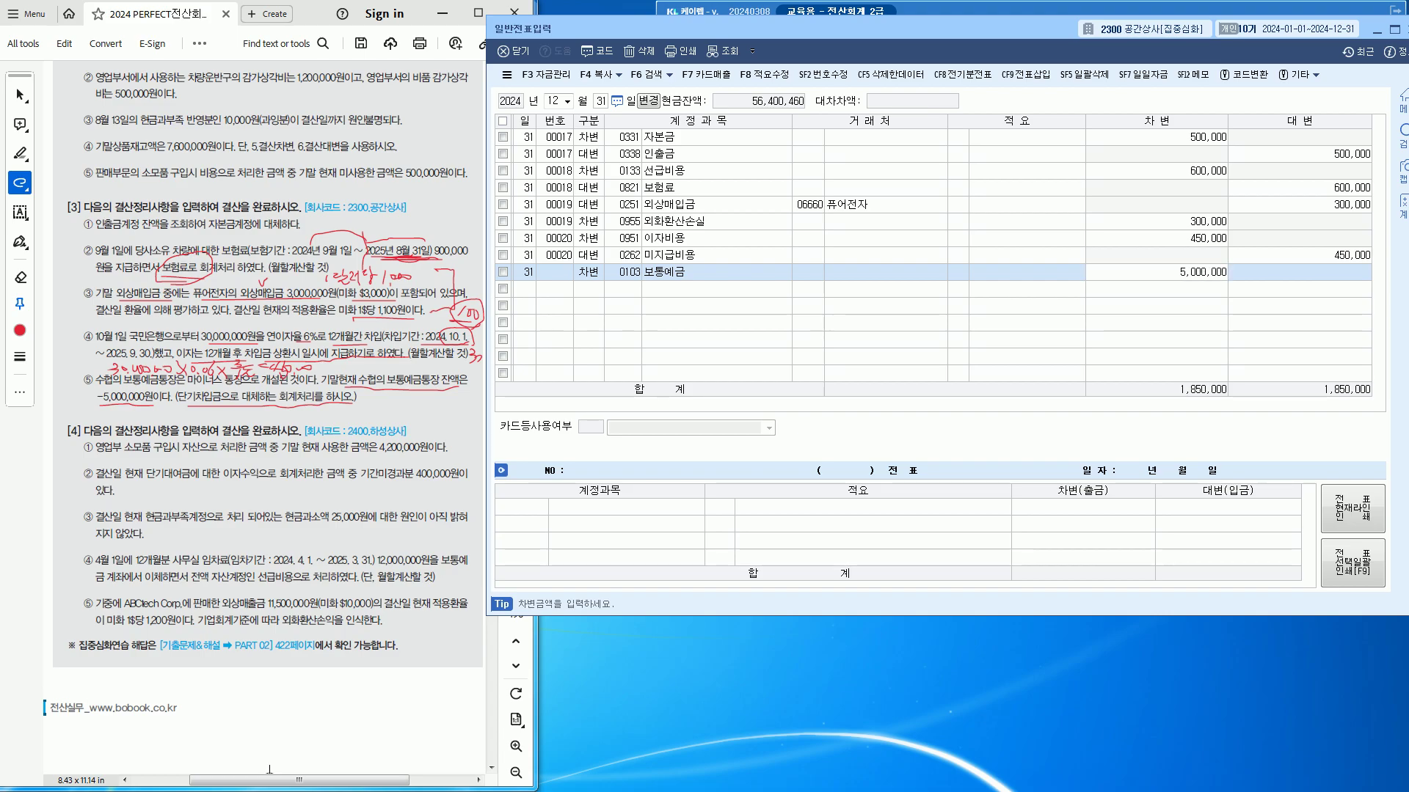
{"action": "key", "text": "Return"}
Add the offsetting credit line for 단기차입금 (0260) of 5,000,000 with 거래처 수협
{"action": "type", "text": "4"}
{"action": "key", "text": "Return"}
{"action": "type", "text": "단기채"}
{"action": "key", "text": "Return"}
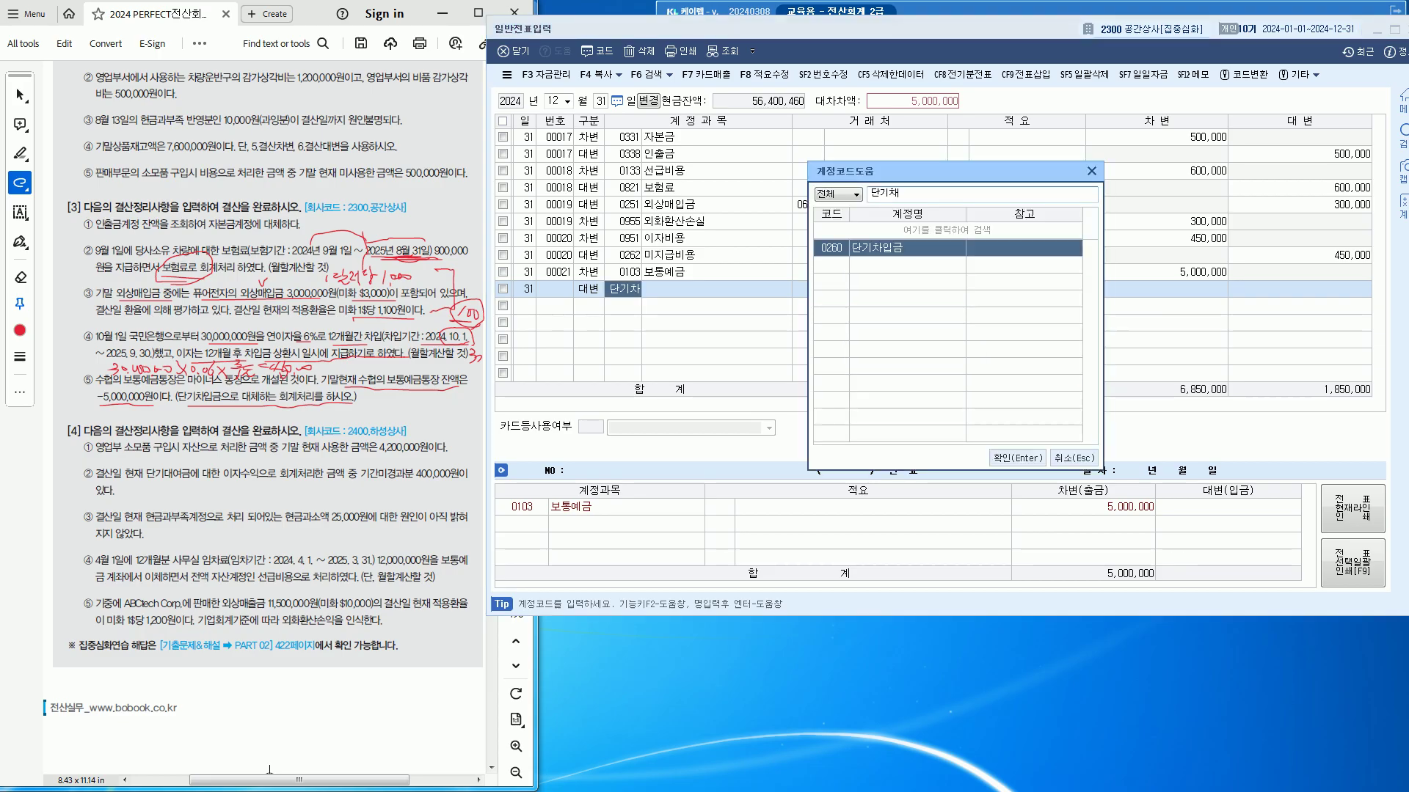
{"action": "key", "text": "Return"}
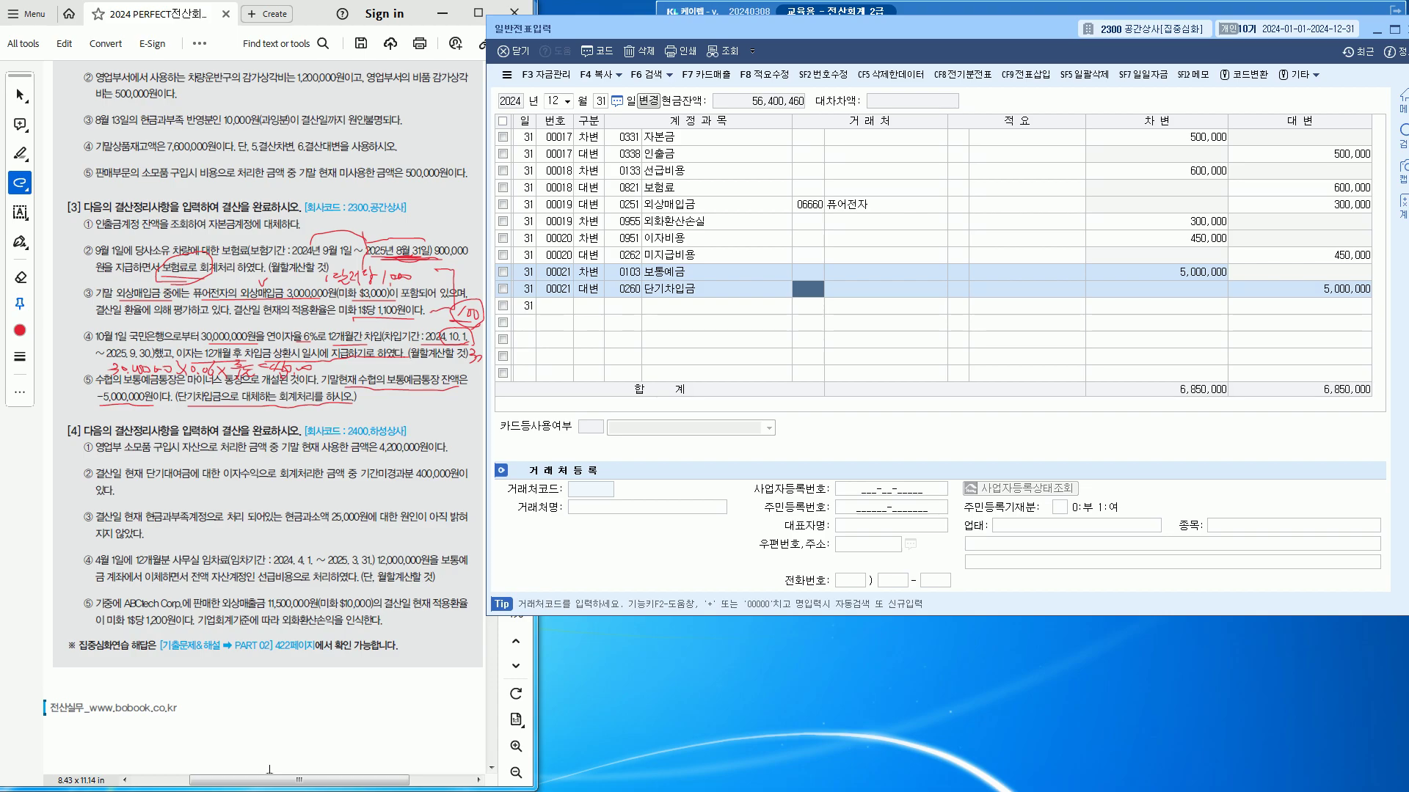
{"action": "type", "text": "수협"}
{"action": "key", "text": "Return"}
{"action": "key", "text": "Return"}
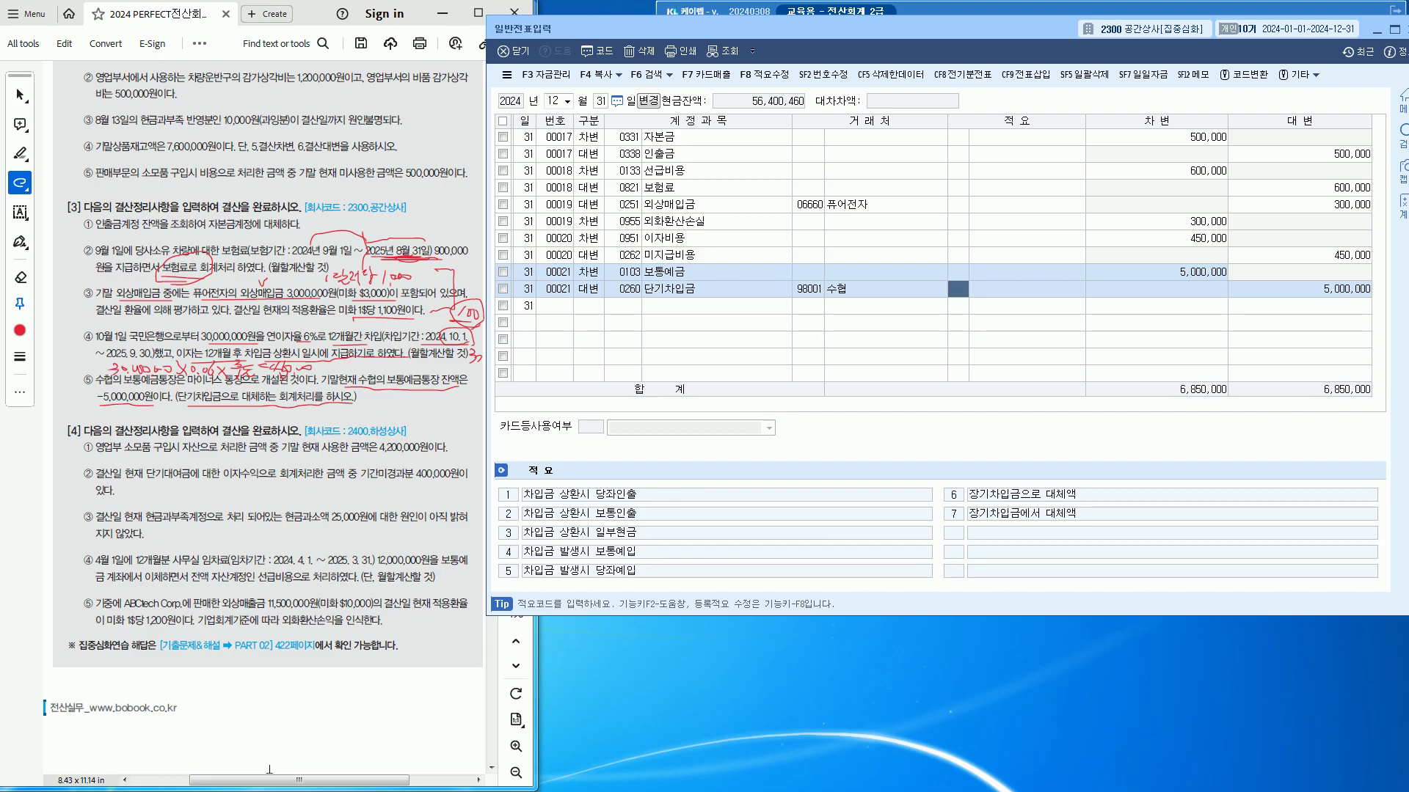
Compare the account and 거래처 entries on the 외상매입금 and 단기차입금 lines of the December 31 vouchers
{"action": "key", "text": "Up"}
{"action": "key", "text": "Up"}
{"action": "key", "text": "Up"}
{"action": "key", "text": "Up"}
{"action": "key", "text": "Up"}
{"action": "key", "text": "Left"}
{"action": "key", "text": "Left"}
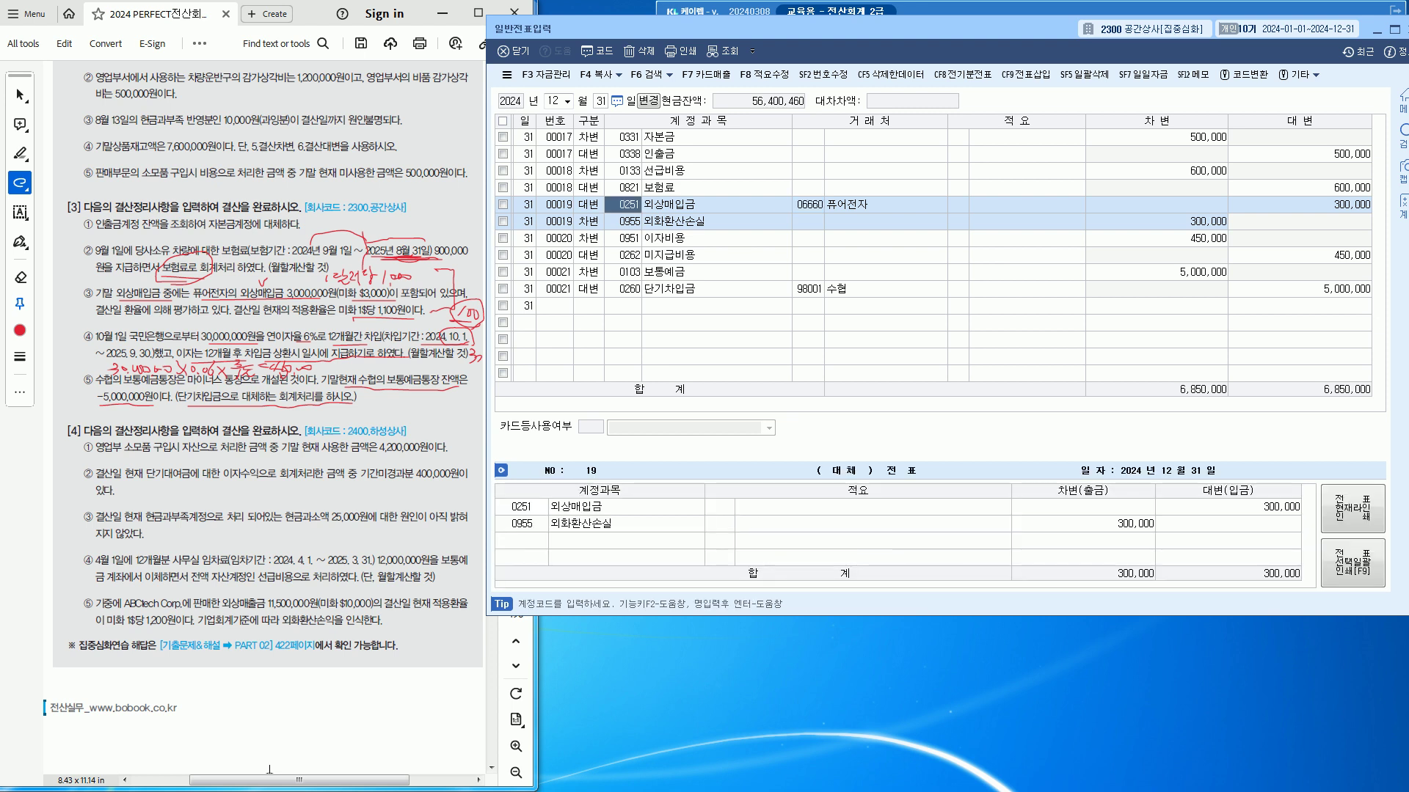
{"action": "key", "text": "Down"}
{"action": "key", "text": "Down"}
{"action": "key", "text": "Down"}
{"action": "key", "text": "Down"}
{"action": "key", "text": "Down"}
{"action": "key", "text": "Right"}
{"action": "key", "text": "Up"}
{"action": "key", "text": "Up"}
{"action": "key", "text": "Up"}
{"action": "key", "text": "Up"}
{"action": "key", "text": "Up"}
{"action": "key", "text": "Right"}
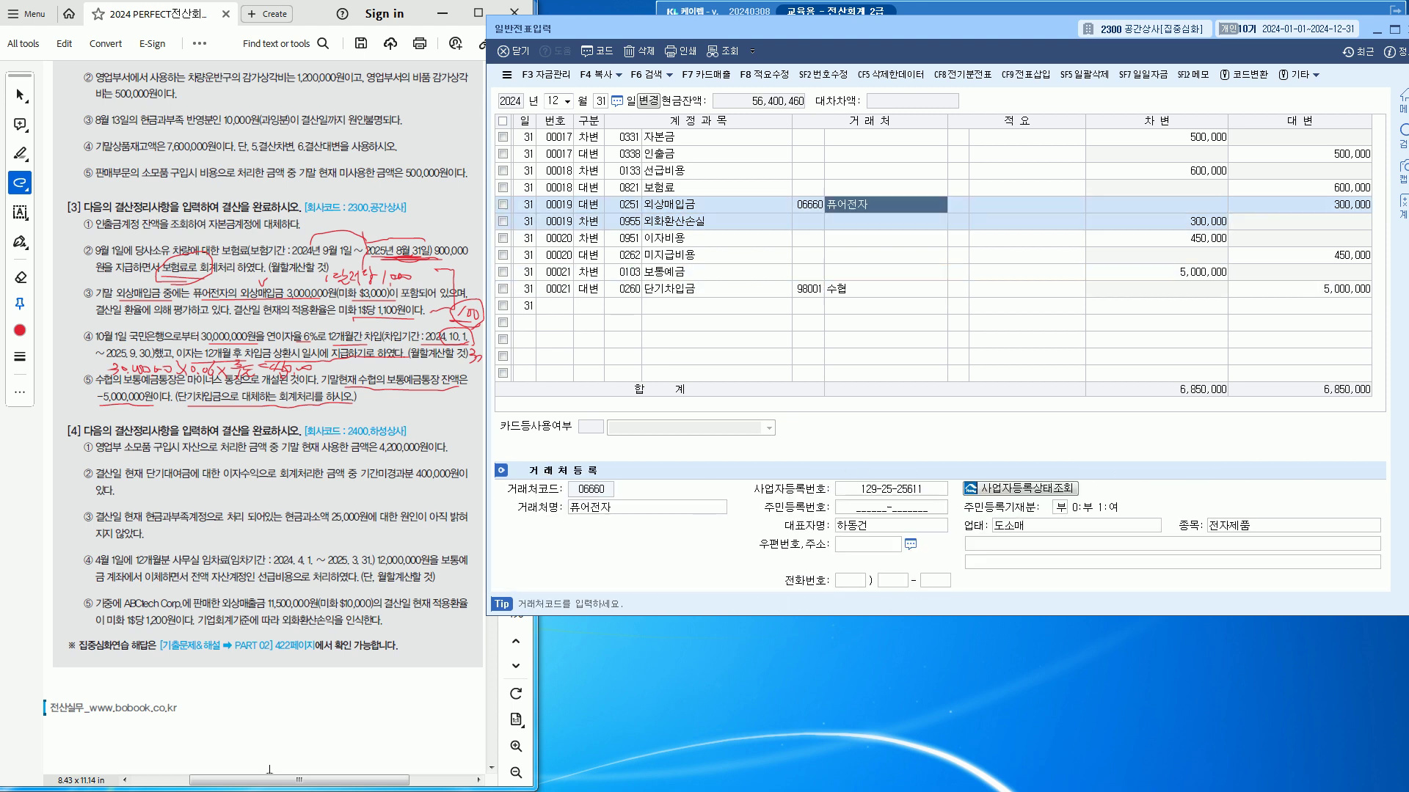
{"action": "key", "text": "Down"}
{"action": "key", "text": "Down"}
{"action": "key", "text": "Down"}
{"action": "key", "text": "Down"}
{"action": "key", "text": "Down"}
{"action": "key", "text": "Left"}
{"action": "key", "text": "Up"}
{"action": "key", "text": "Up"}
{"action": "key", "text": "Up"}
{"action": "key", "text": "Up"}
{"action": "key", "text": "Up"}
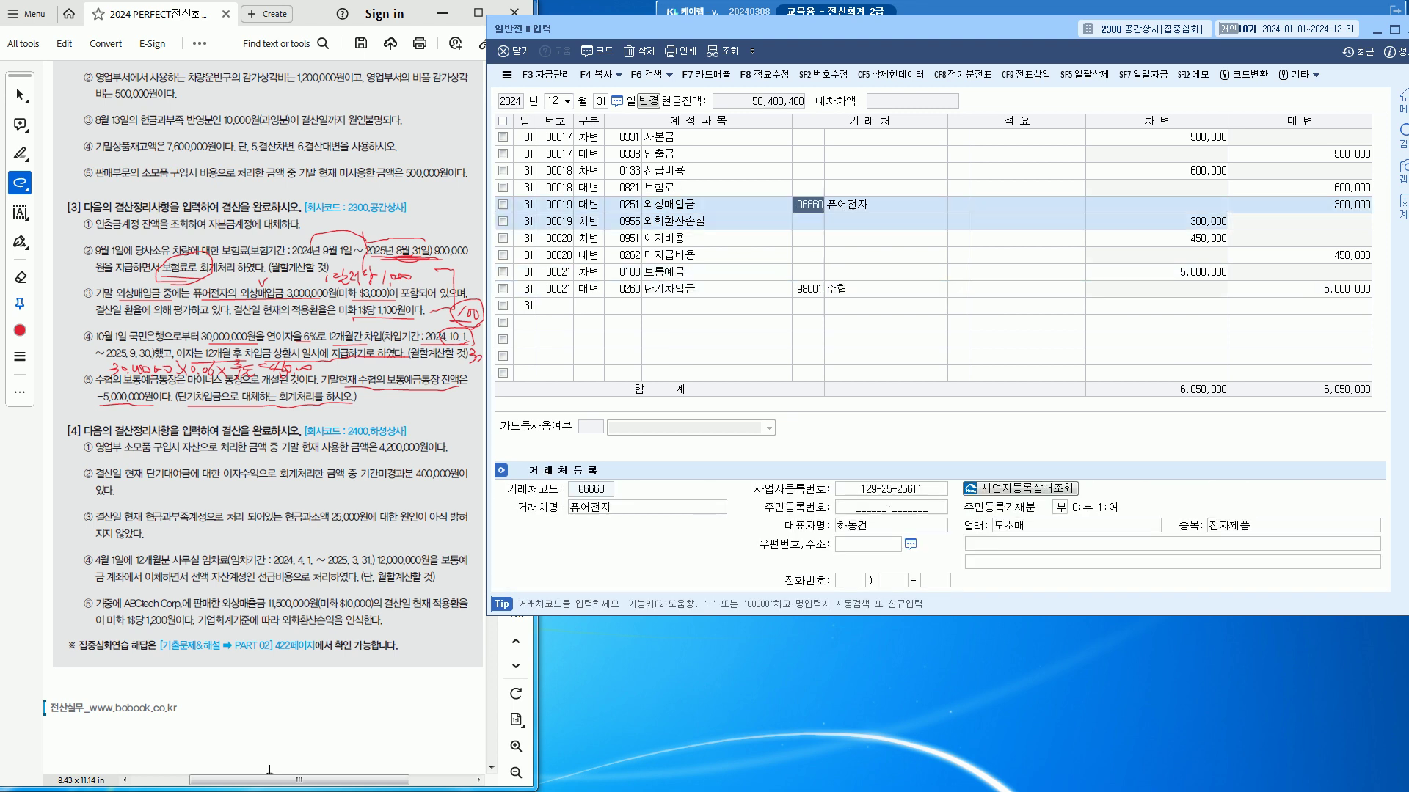
Go through the remaining December 31 voucher lines down to the 단기차입금 line, and close 일반전표입력
{"action": "key", "text": "Down"}
{"action": "key", "text": "Down"}
{"action": "key", "text": "Down"}
{"action": "key", "text": "Down"}
{"action": "key", "text": "Down"}
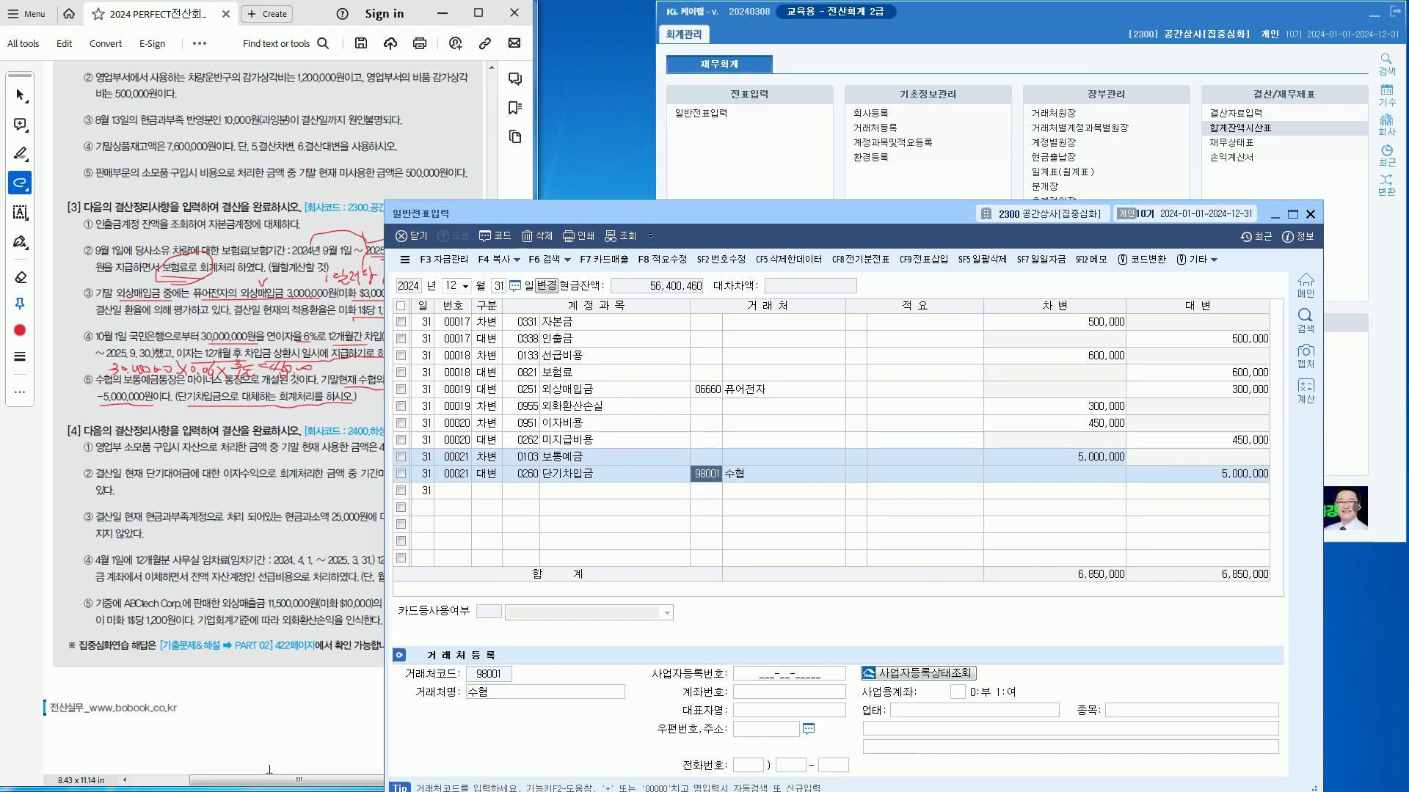
{"action": "key", "text": "Escape"}
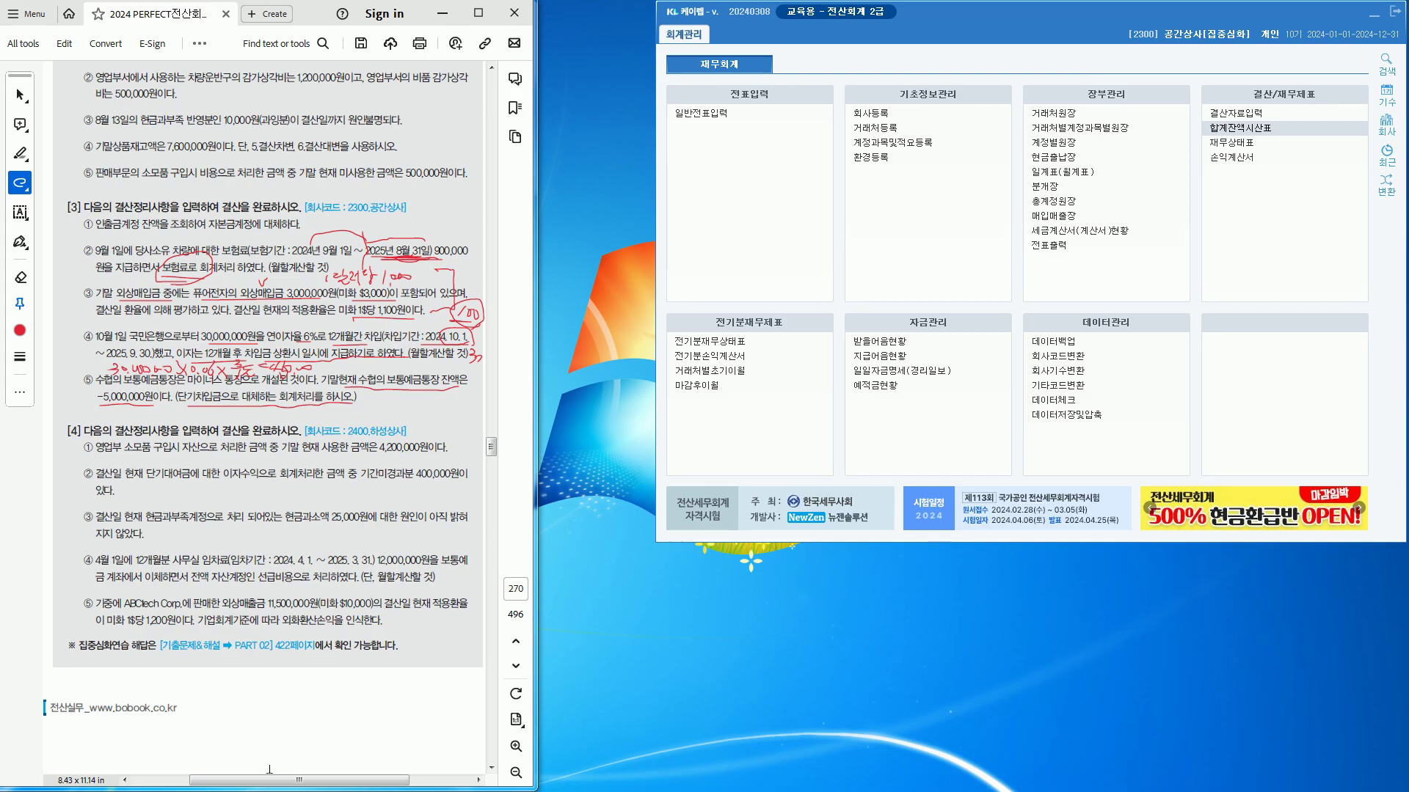
Bring exercise [4] into view in the textbook and change the working company to 2400 하성상사
{"action": "scroll", "coordinate": [269, 769], "scroll_direction": "down", "scroll_amount": 3}
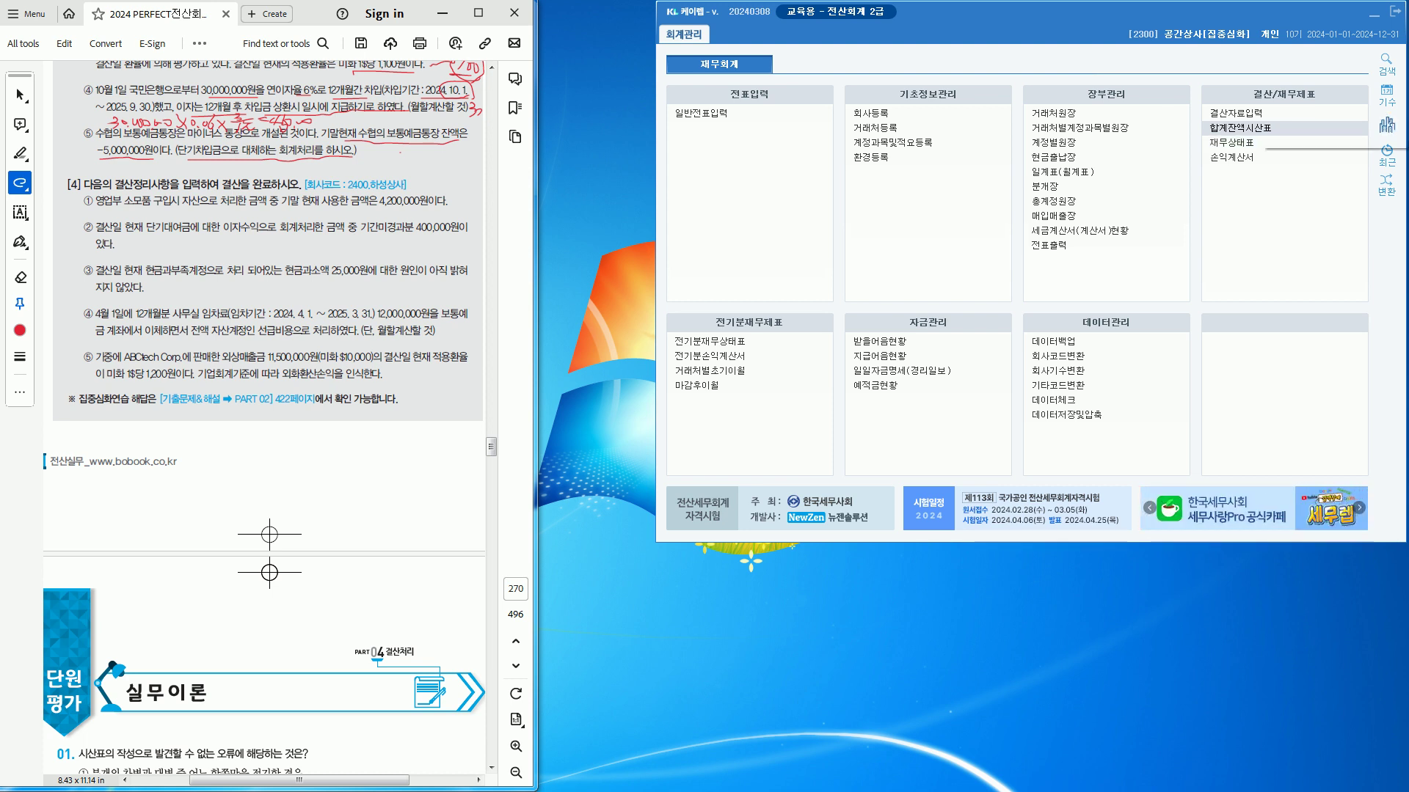
{"action": "left_click", "coordinate": [1386, 125]}
{"action": "type", "text": "2400"}
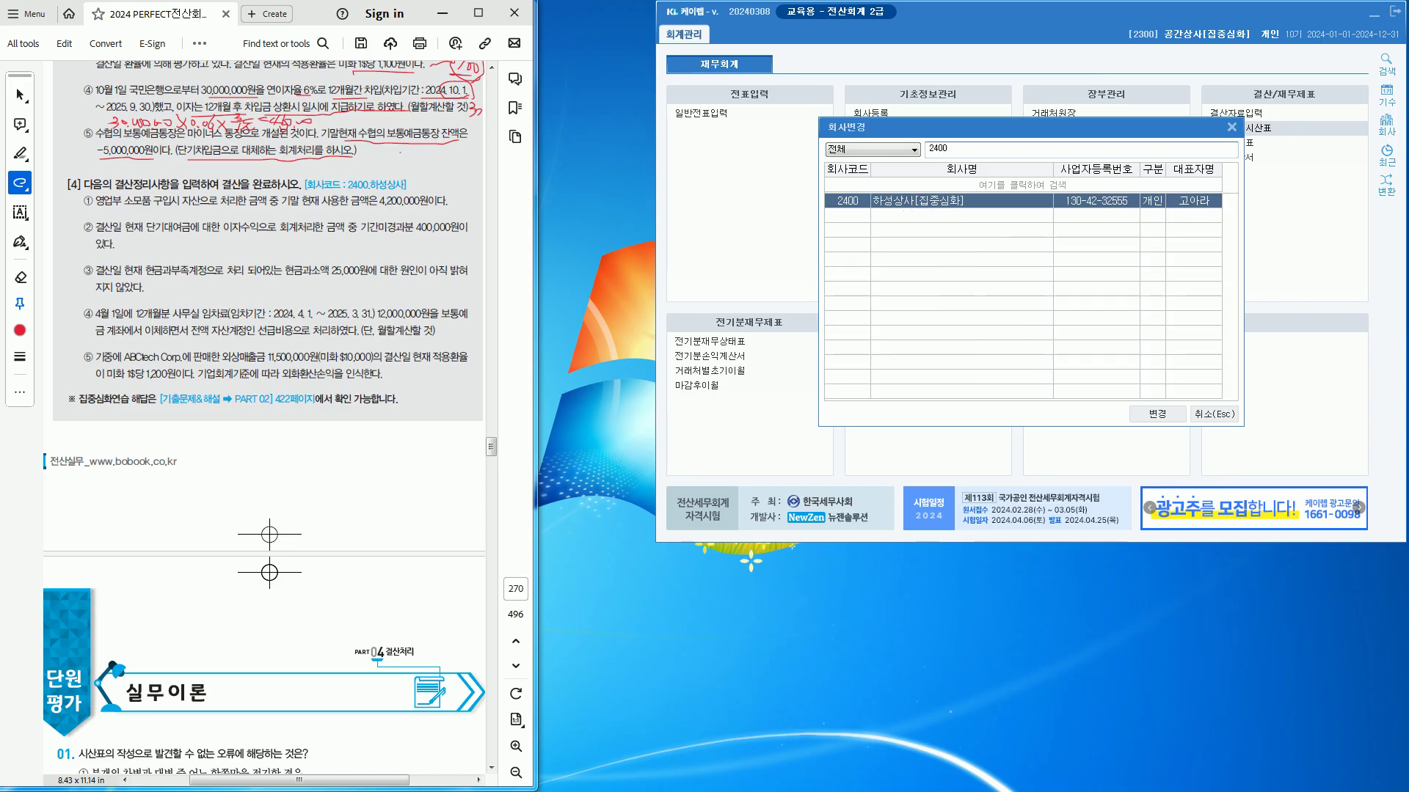
{"action": "key", "text": "Return"}
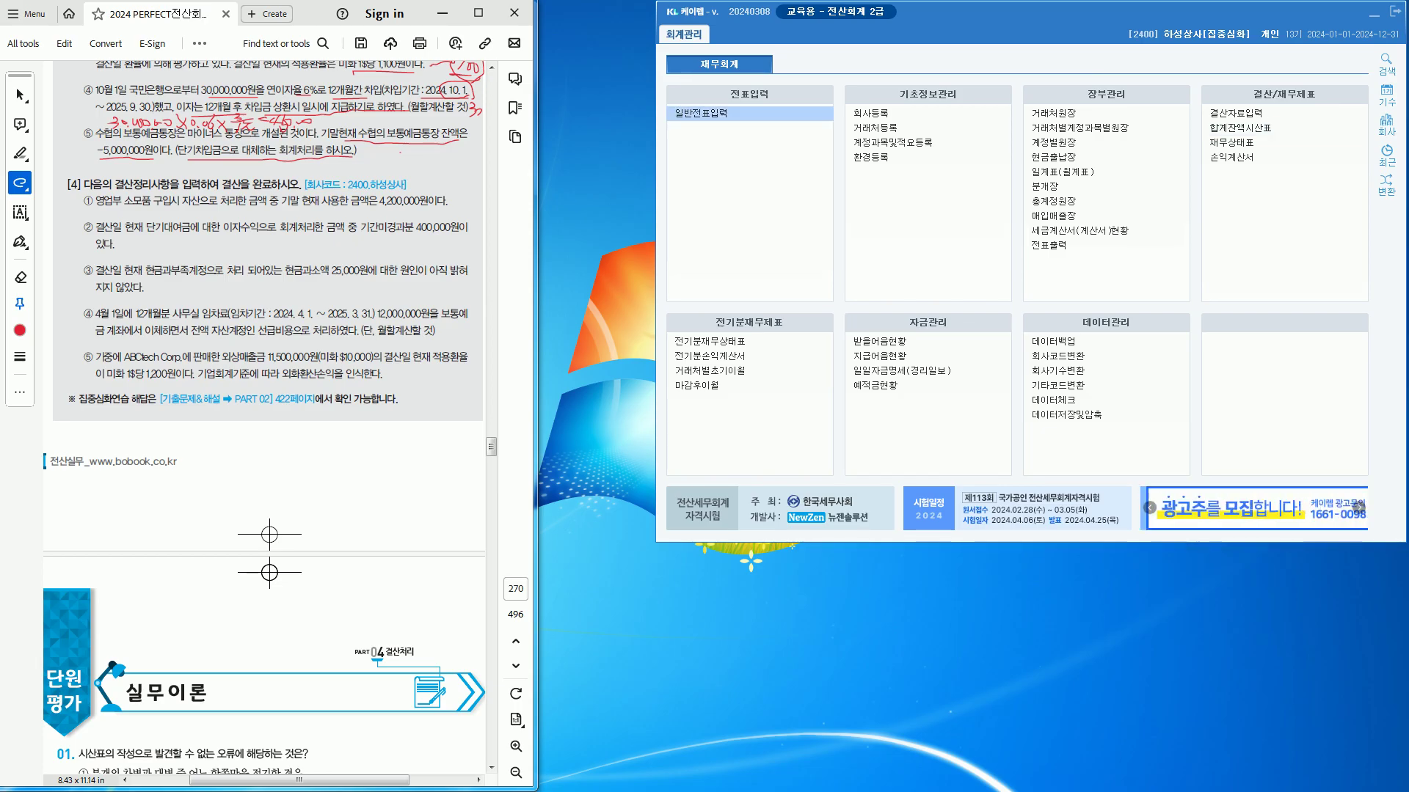
Open 일반전표입력 beside the textbook and set the voucher date to December 31
{"action": "left_click", "coordinate": [701, 113]}
{"action": "left_click_drag", "start_coordinate": [440, 208], "coordinate": [541, 17]}
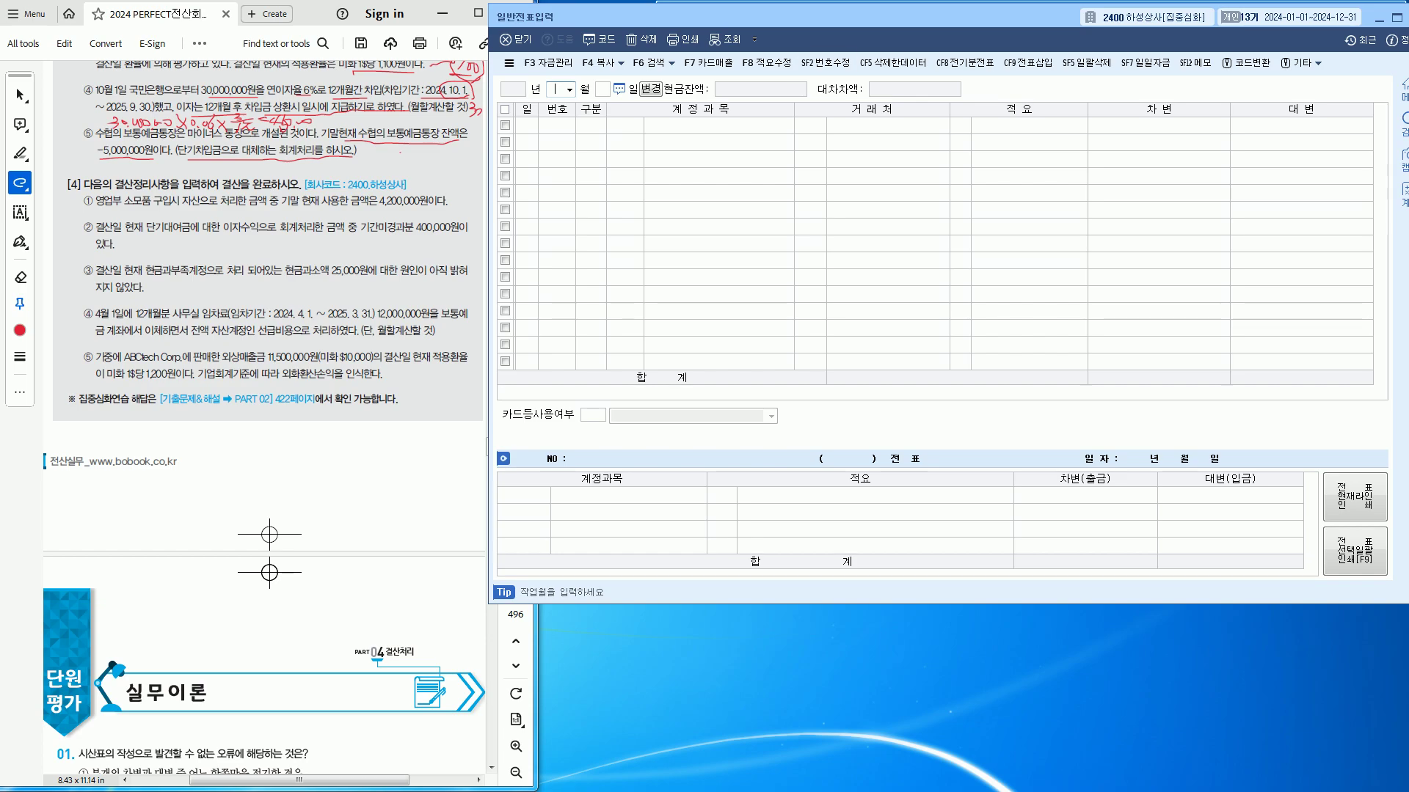
{"action": "type", "text": "1231"}
{"action": "key", "text": "Return"}
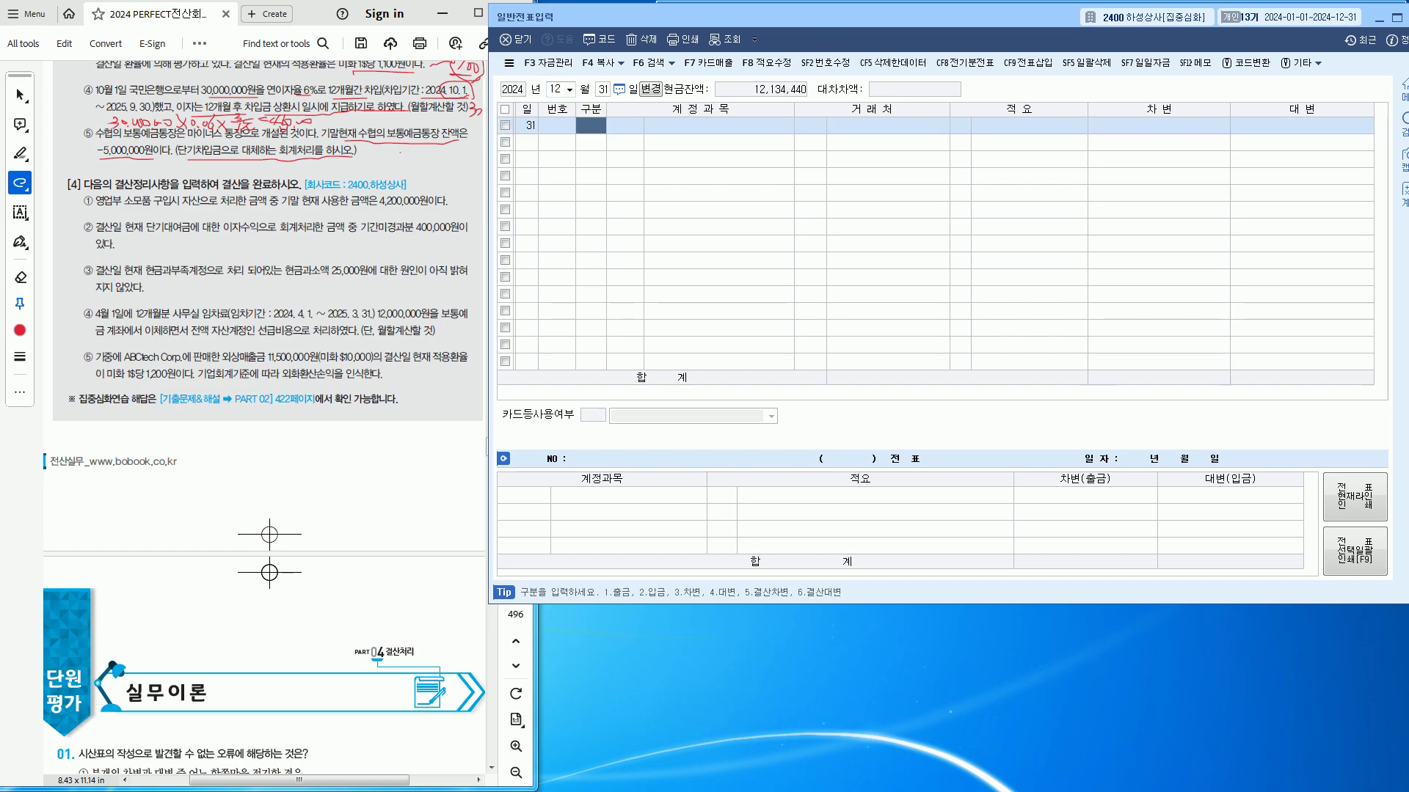
In item ① of exercise [4], underline 소모품 구입시 자산 and the 4,200,000원 used at period end, and circle 자산
{"action": "left_click_drag", "start_coordinate": [124, 207], "coordinate": [181, 208]}
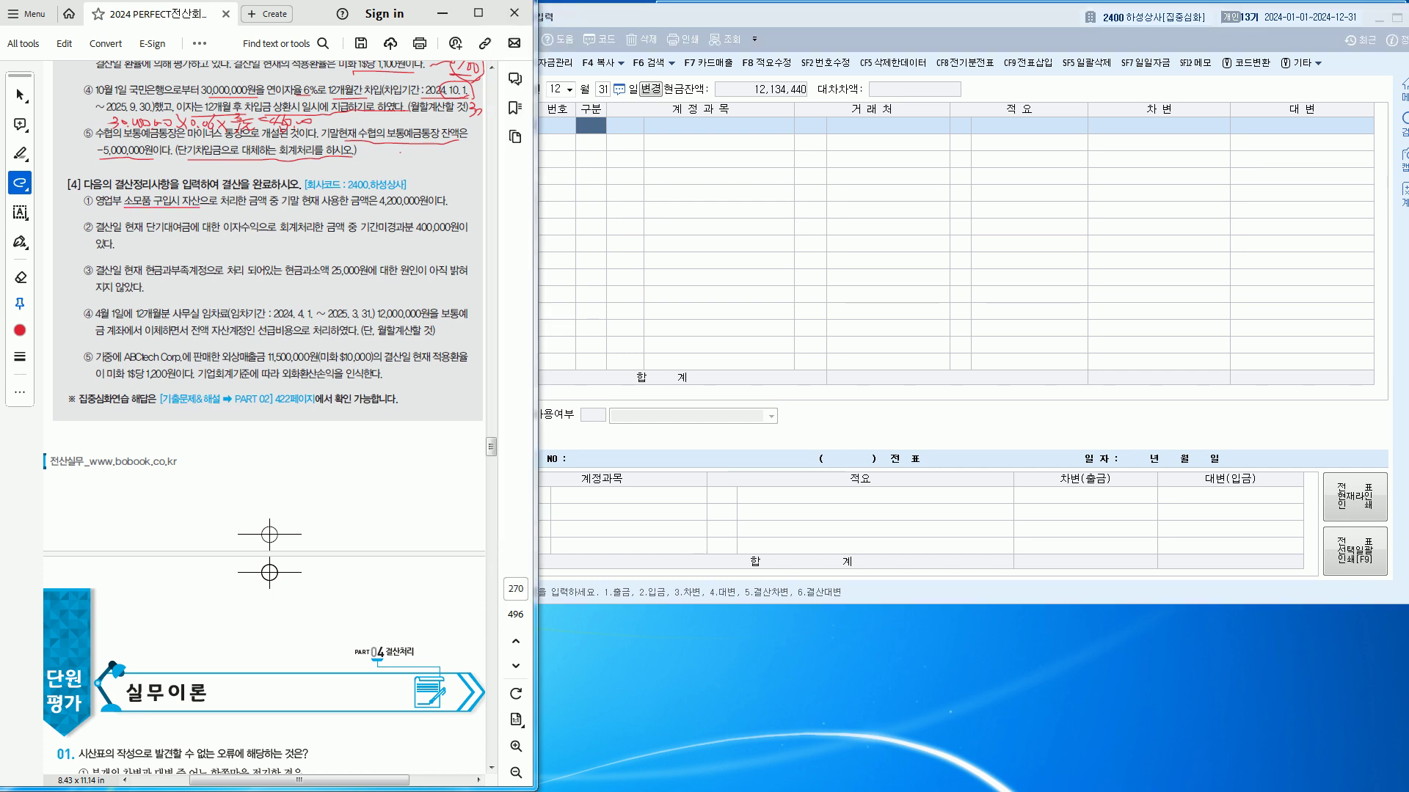
{"action": "left_click_drag", "start_coordinate": [206, 210], "coordinate": [178, 213]}
{"action": "left_click_drag", "start_coordinate": [266, 209], "coordinate": [424, 208]}
Return to KcLep and enter a December 31 debit line for 소모품비 (0830, 판매관리비) of 4,200,000 without a 거래처
{"action": "key", "text": "alt+Tab"}
{"action": "type", "text": "3"}
{"action": "key", "text": "Return"}
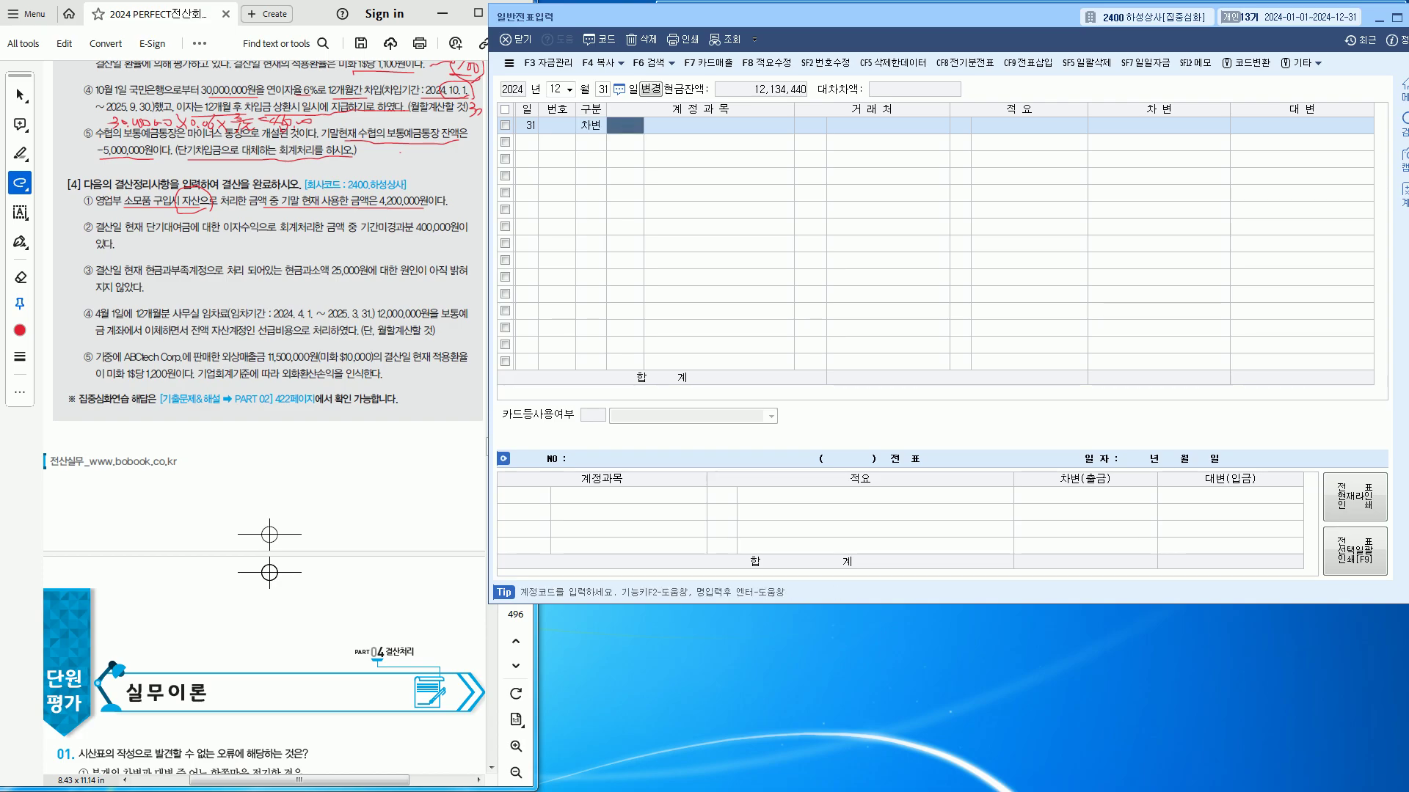
{"action": "type", "text": "소모"}
{"action": "key", "text": "Return"}
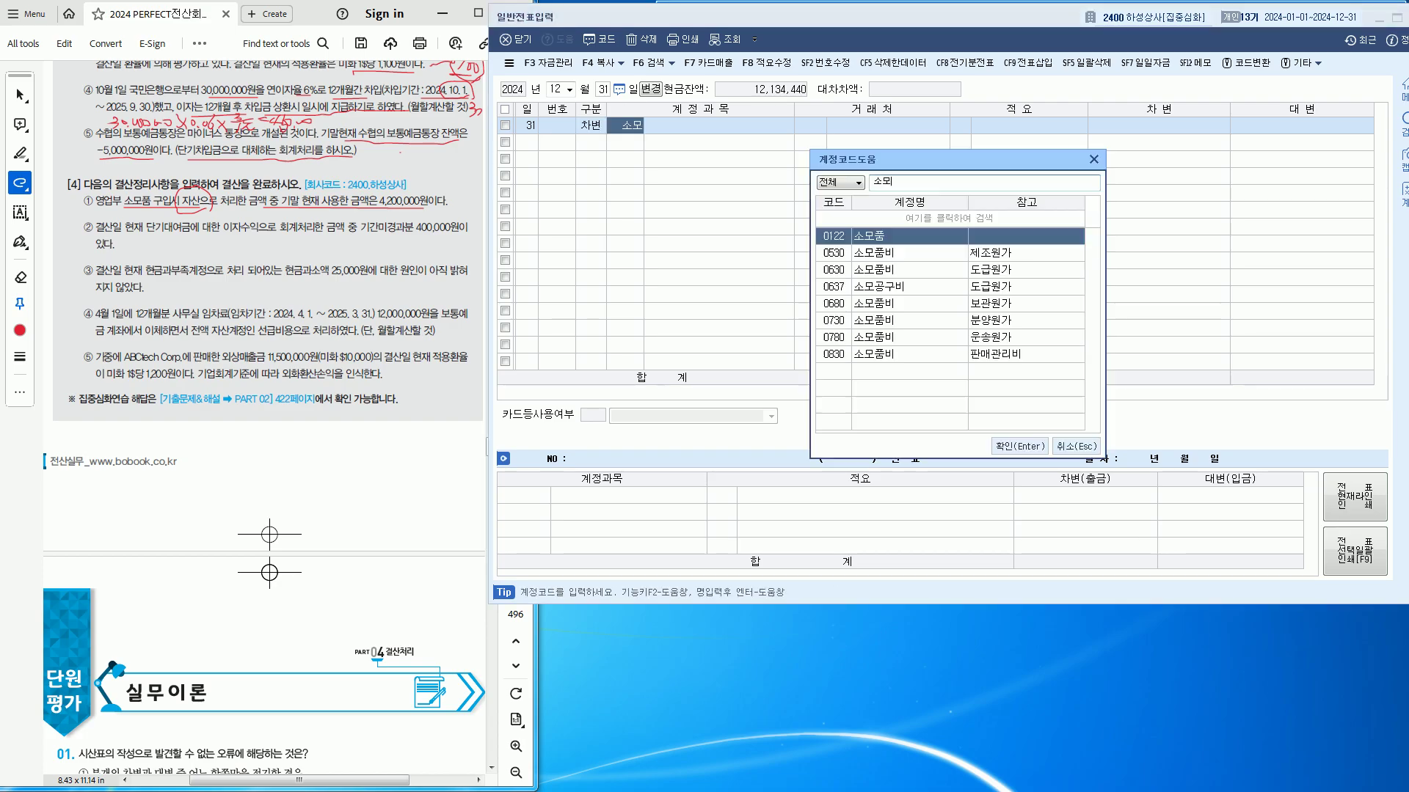
{"action": "key", "text": "Down"}
{"action": "key", "text": "Down"}
{"action": "key", "text": "Down"}
{"action": "key", "text": "Down"}
{"action": "key", "text": "Down"}
{"action": "key", "text": "Down"}
{"action": "key", "text": "Down"}
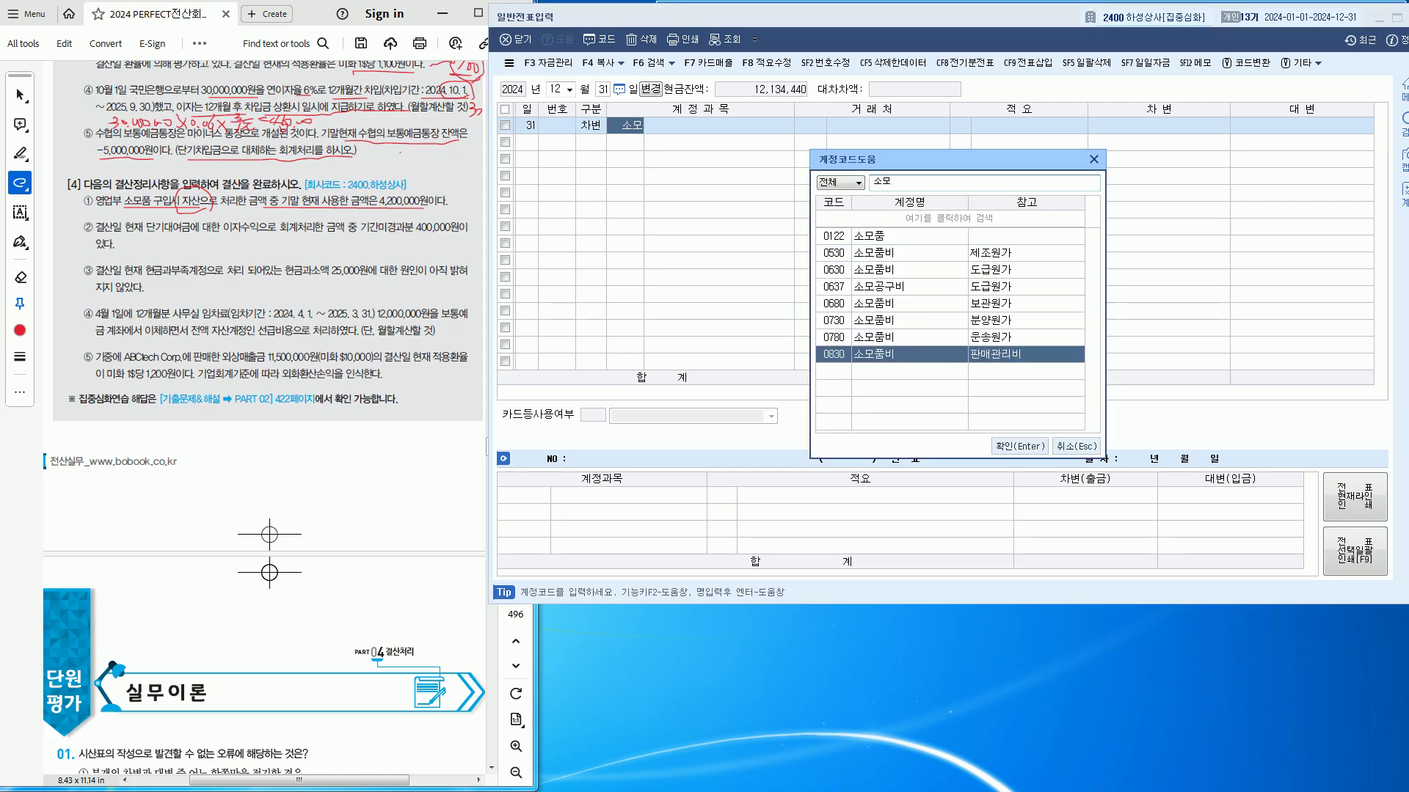
{"action": "key", "text": "Return"}
{"action": "key", "text": "Return"}
{"action": "key", "text": "Return"}
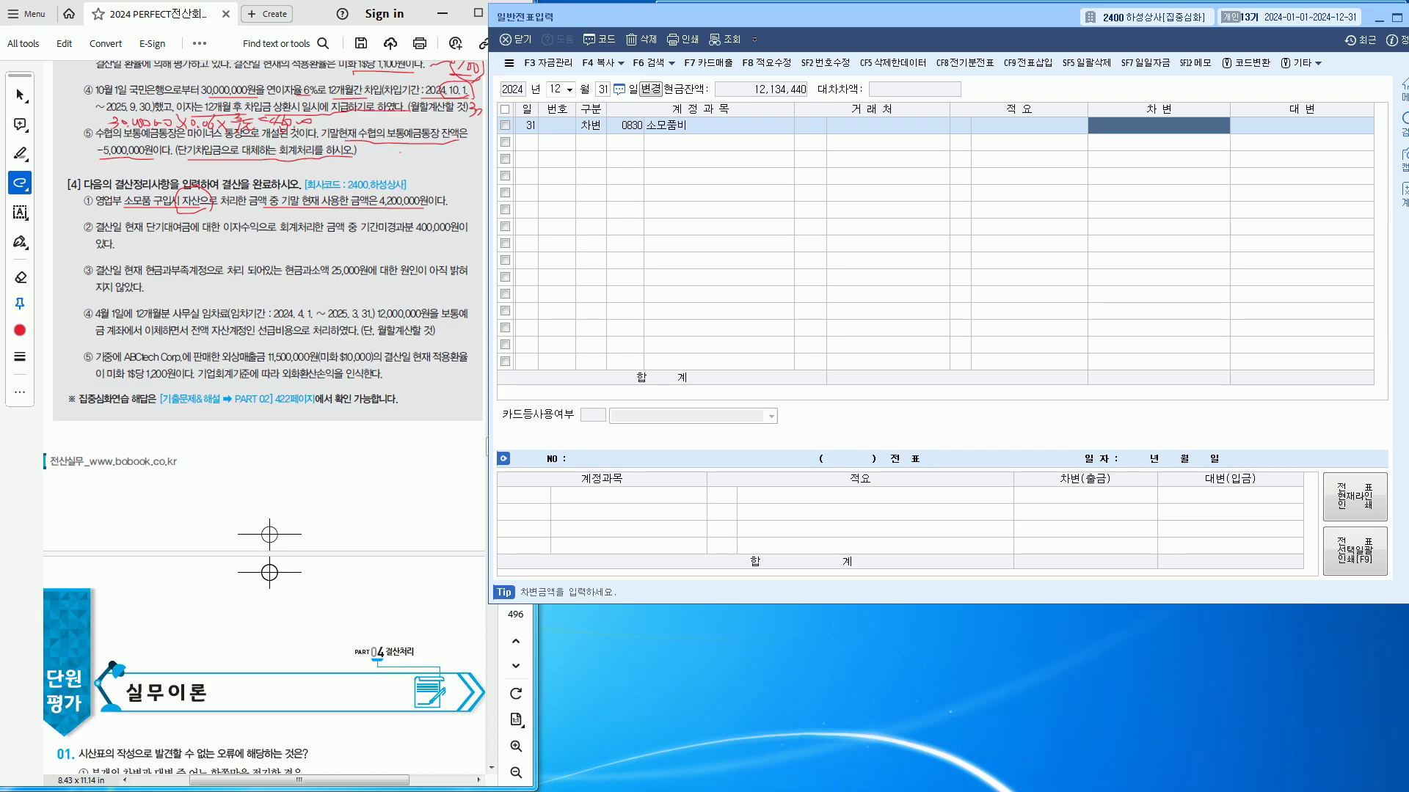
{"action": "type", "text": "4,200,000"}
{"action": "key", "text": "Return"}
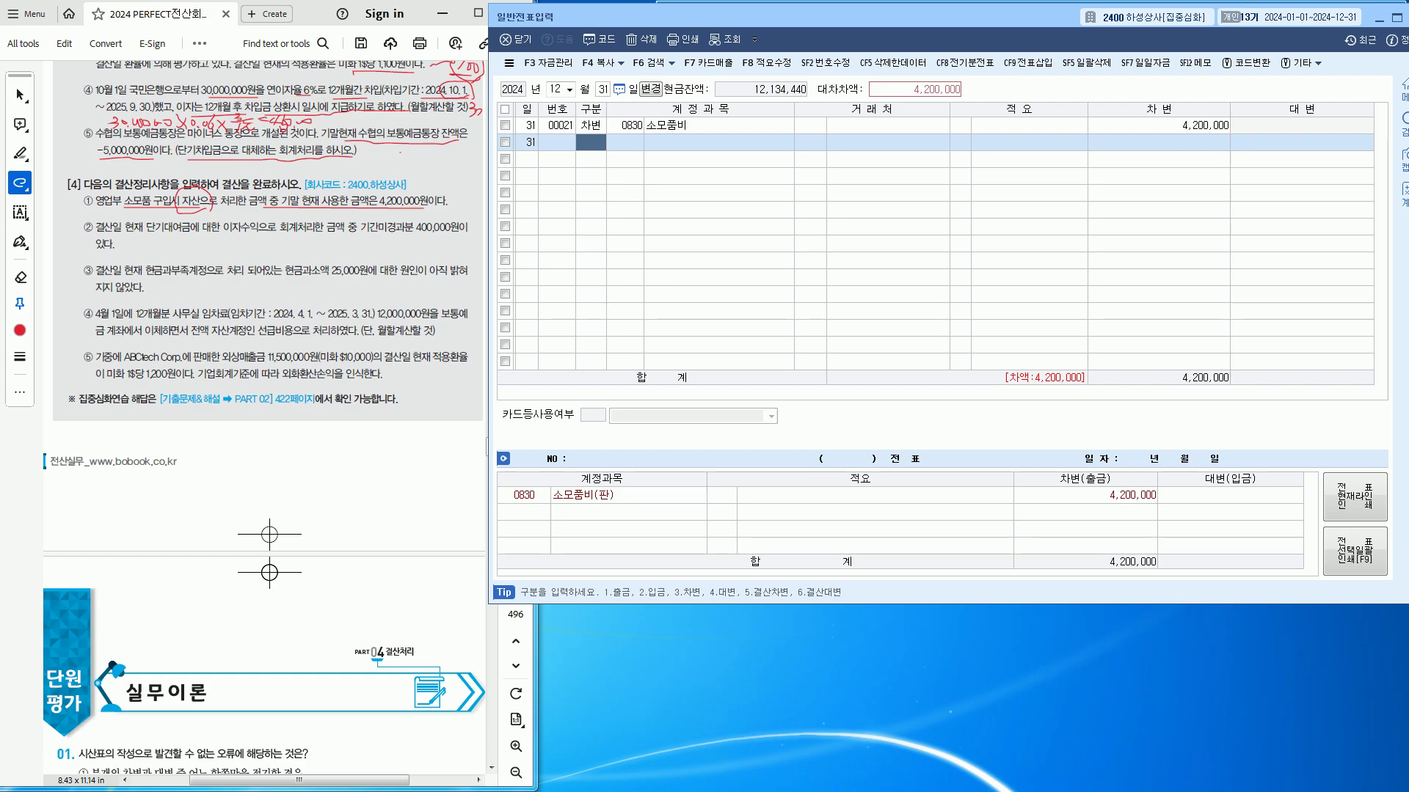
Circle 사용한 in textbook item ①, and add the offsetting KcLep credit line for 소모품 (0122) of 4,200,000
{"action": "left_click_drag", "start_coordinate": [310, 214], "coordinate": [351, 213]}
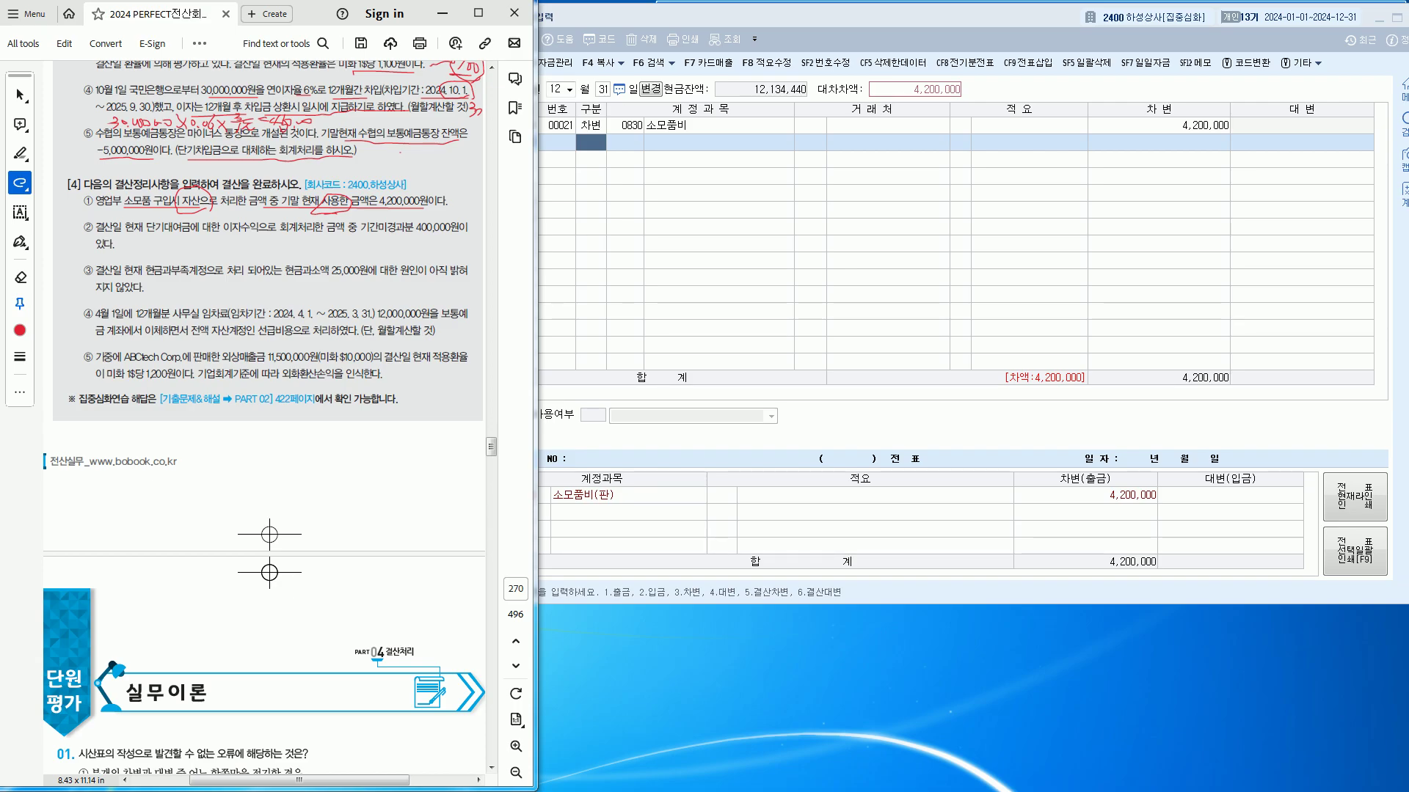
{"action": "key", "text": "alt+Tab"}
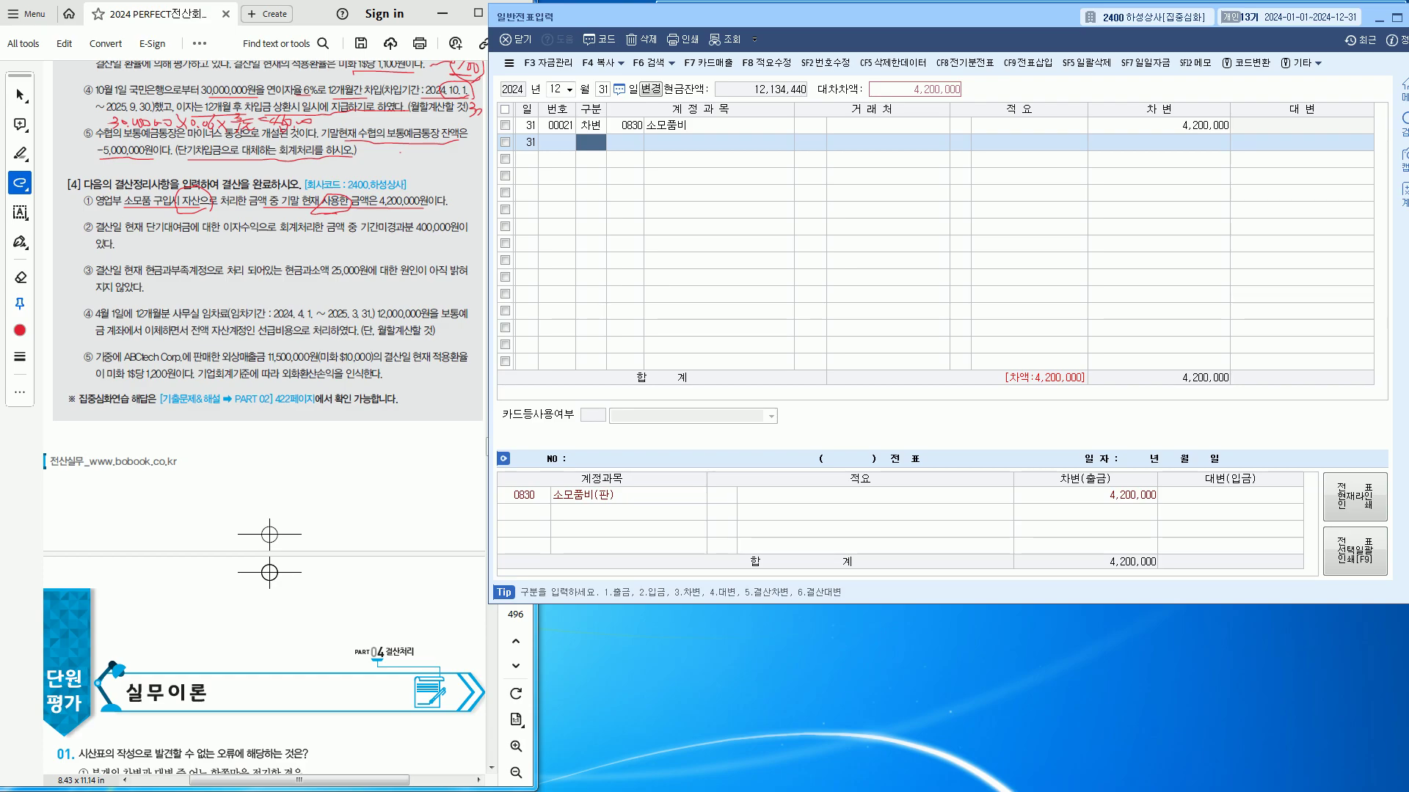
{"action": "type", "text": "4"}
{"action": "key", "text": "Return"}
{"action": "type", "text": "소모"}
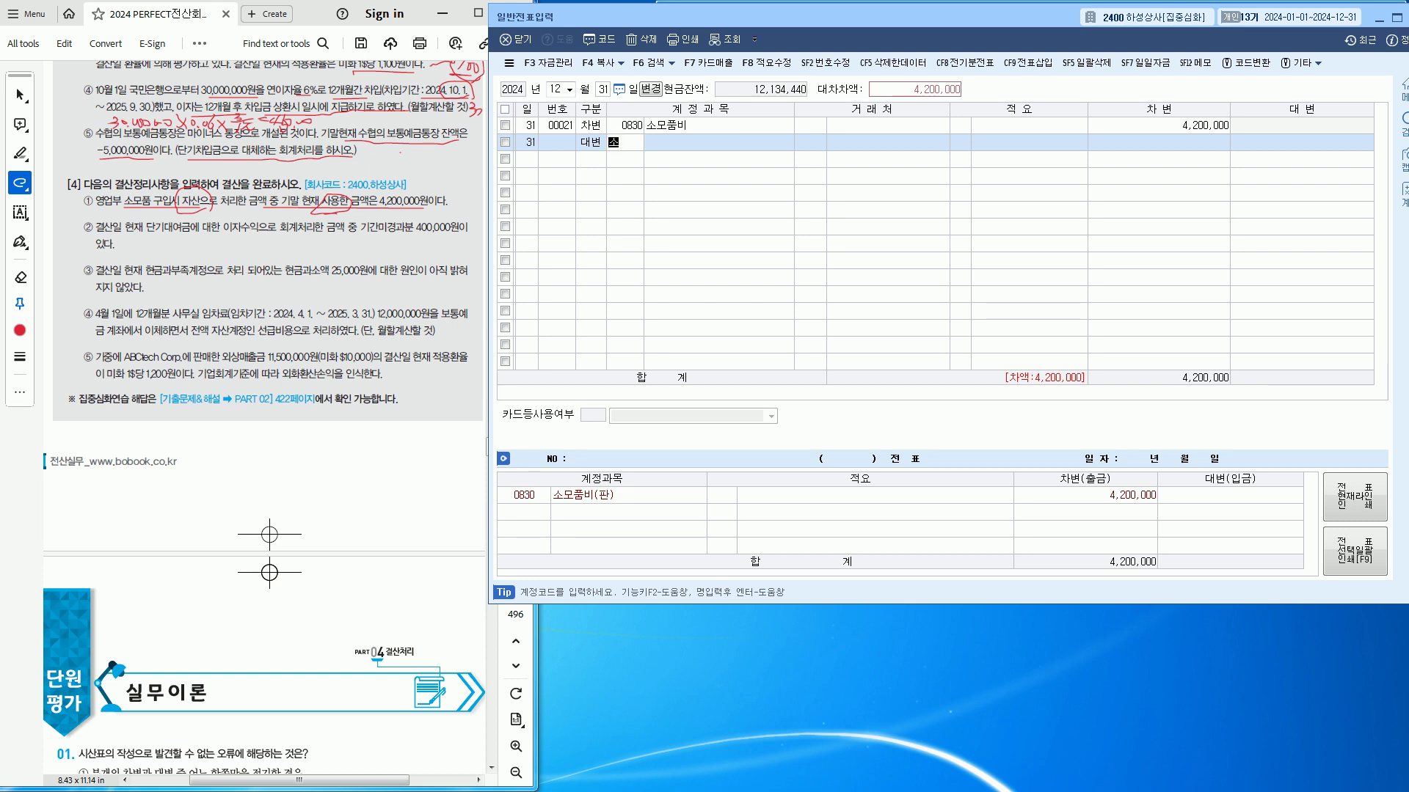
{"action": "key", "text": "Return"}
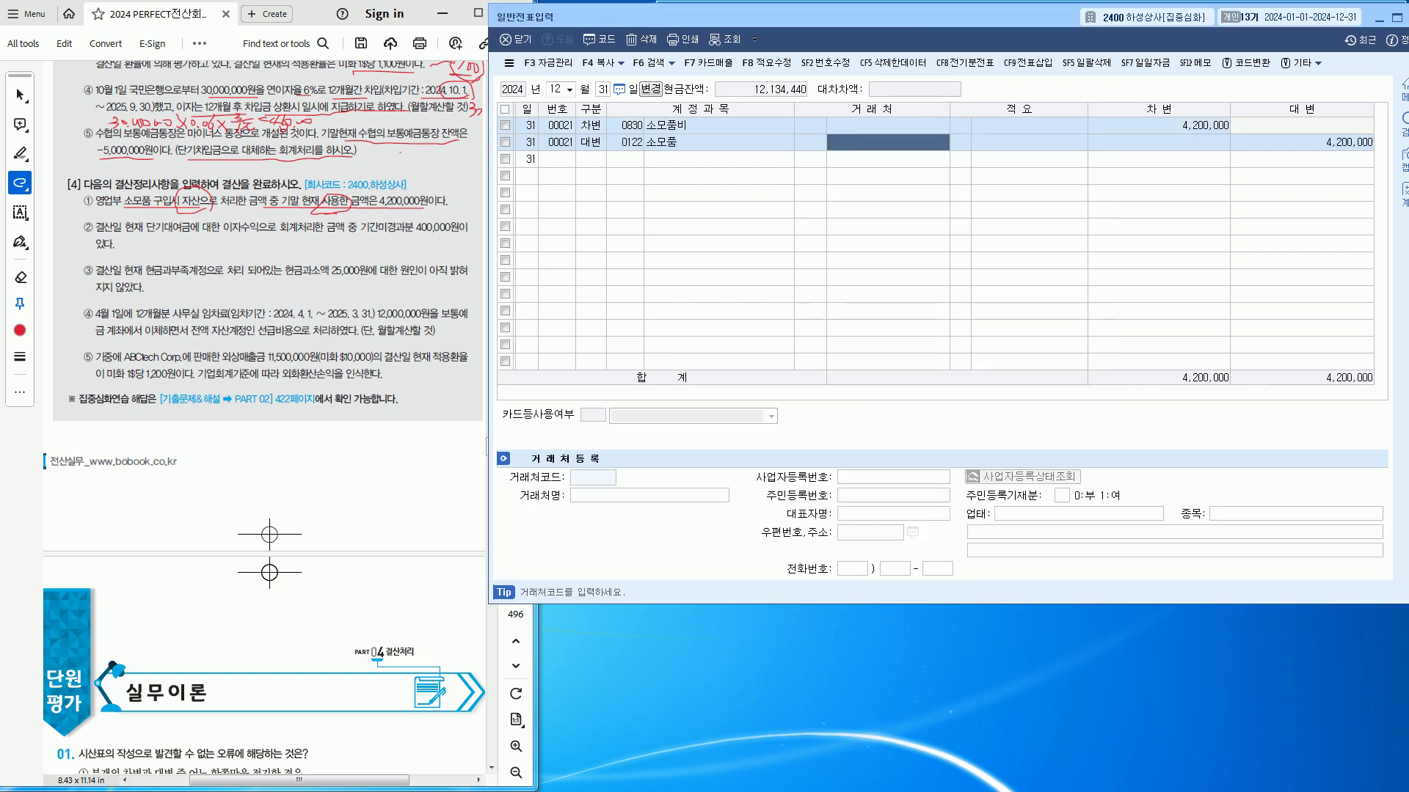
{"action": "key", "text": "Return"}
{"action": "key", "text": "Return"}
{"action": "key", "text": "Return"}
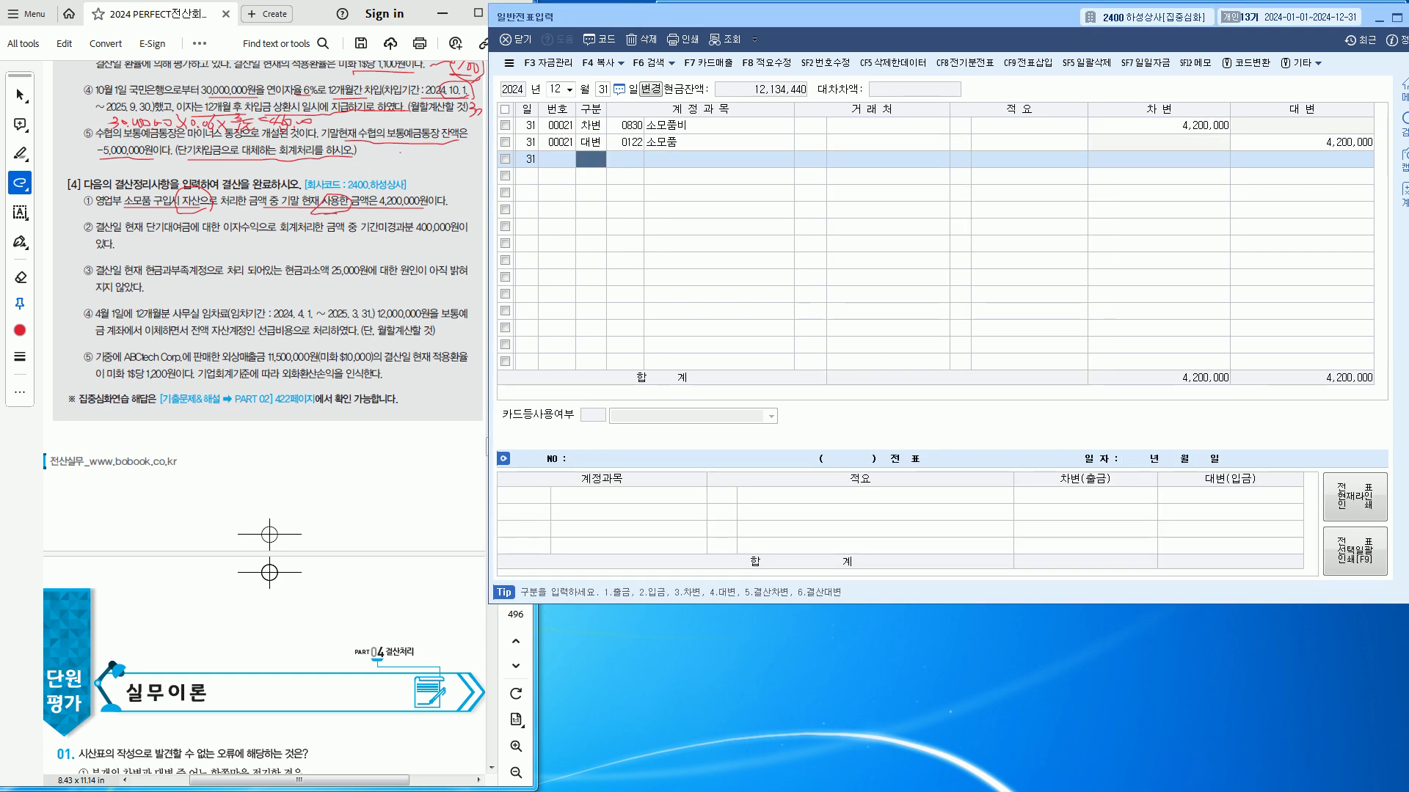
Switch to the PowerPoint lecture file, maximize it and find slide 48 with the 수동결산 journal entry table
{"action": "left_click", "coordinate": [810, 124]}
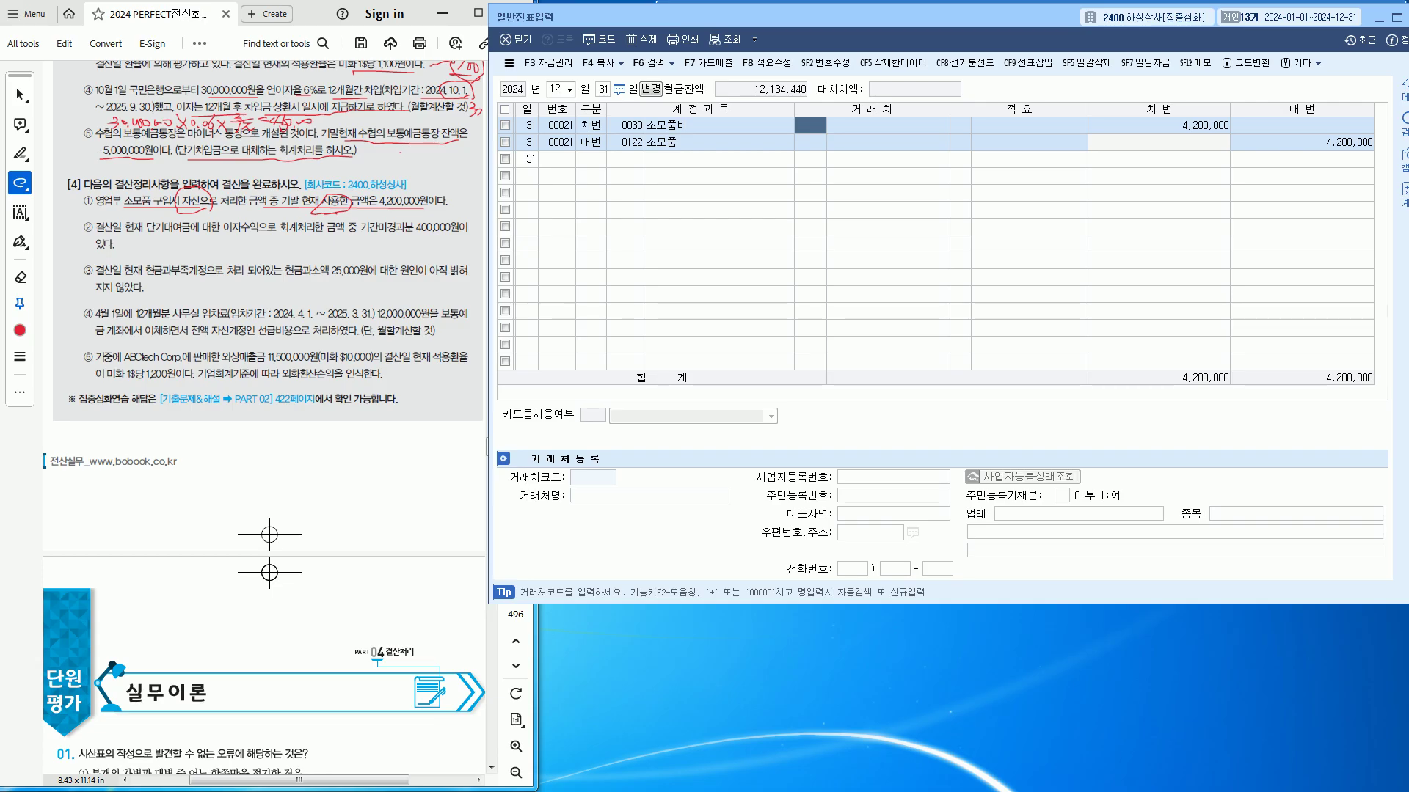
{"action": "key", "text": "alt+Tab"}
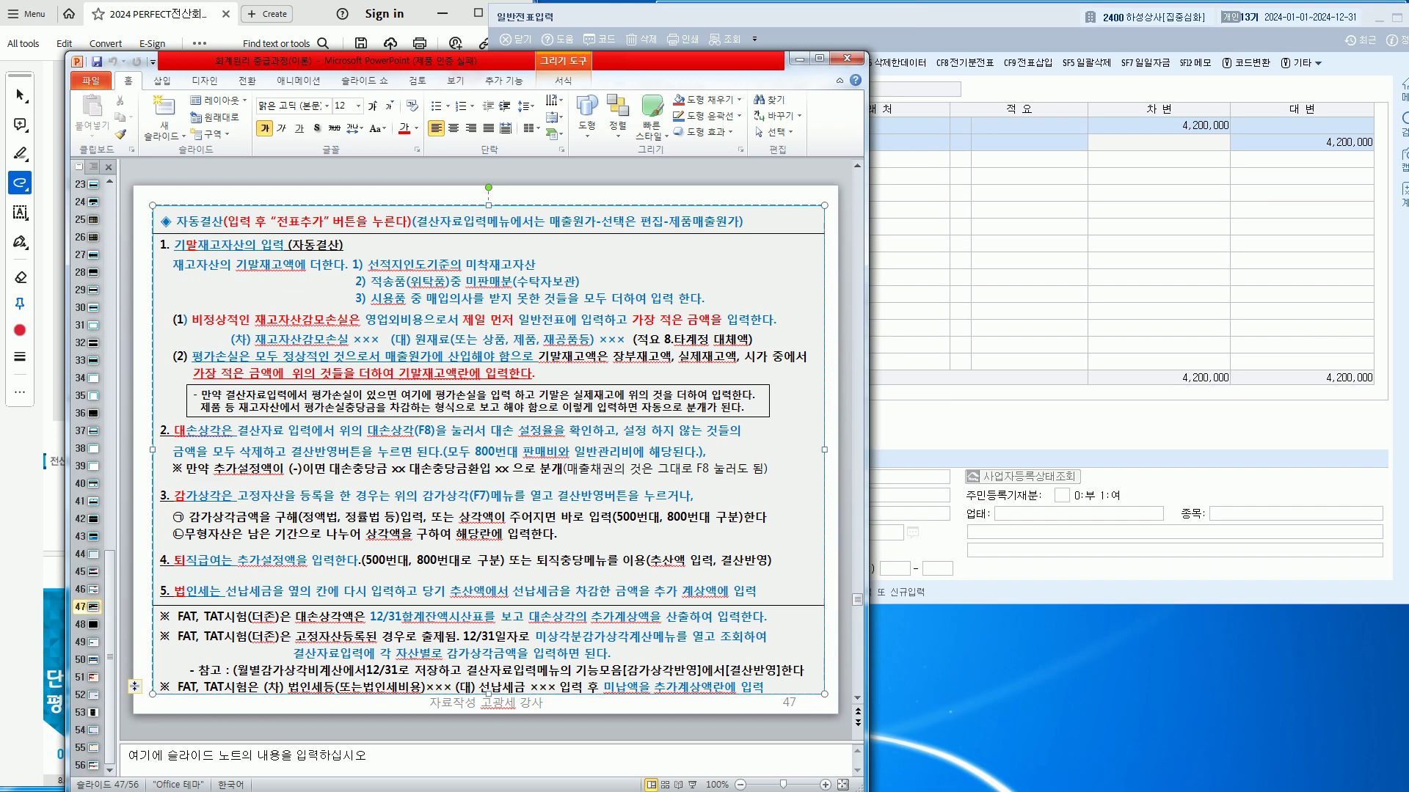
{"action": "key", "text": "super+Up"}
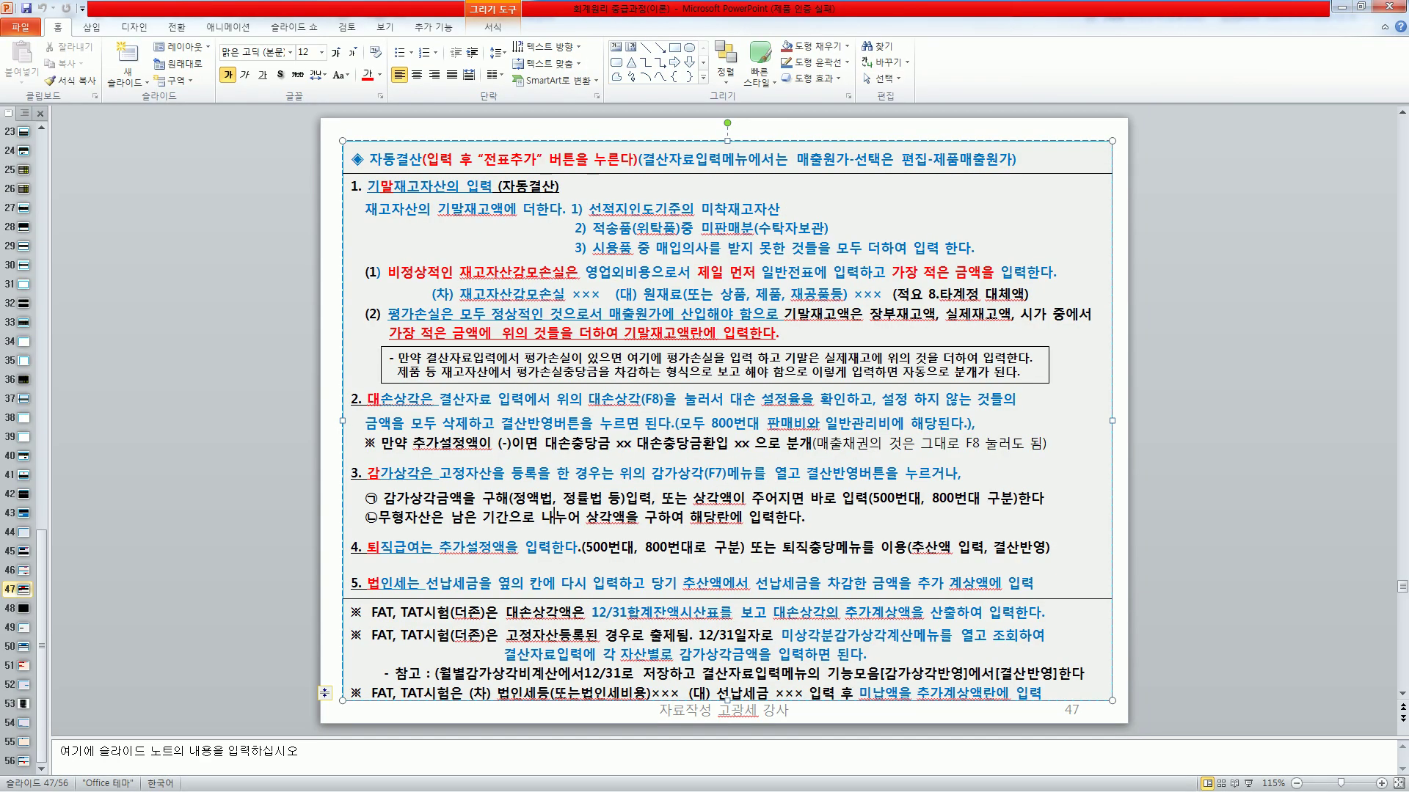
{"action": "scroll", "coordinate": [845, 272], "scroll_direction": "down", "scroll_amount": 5}
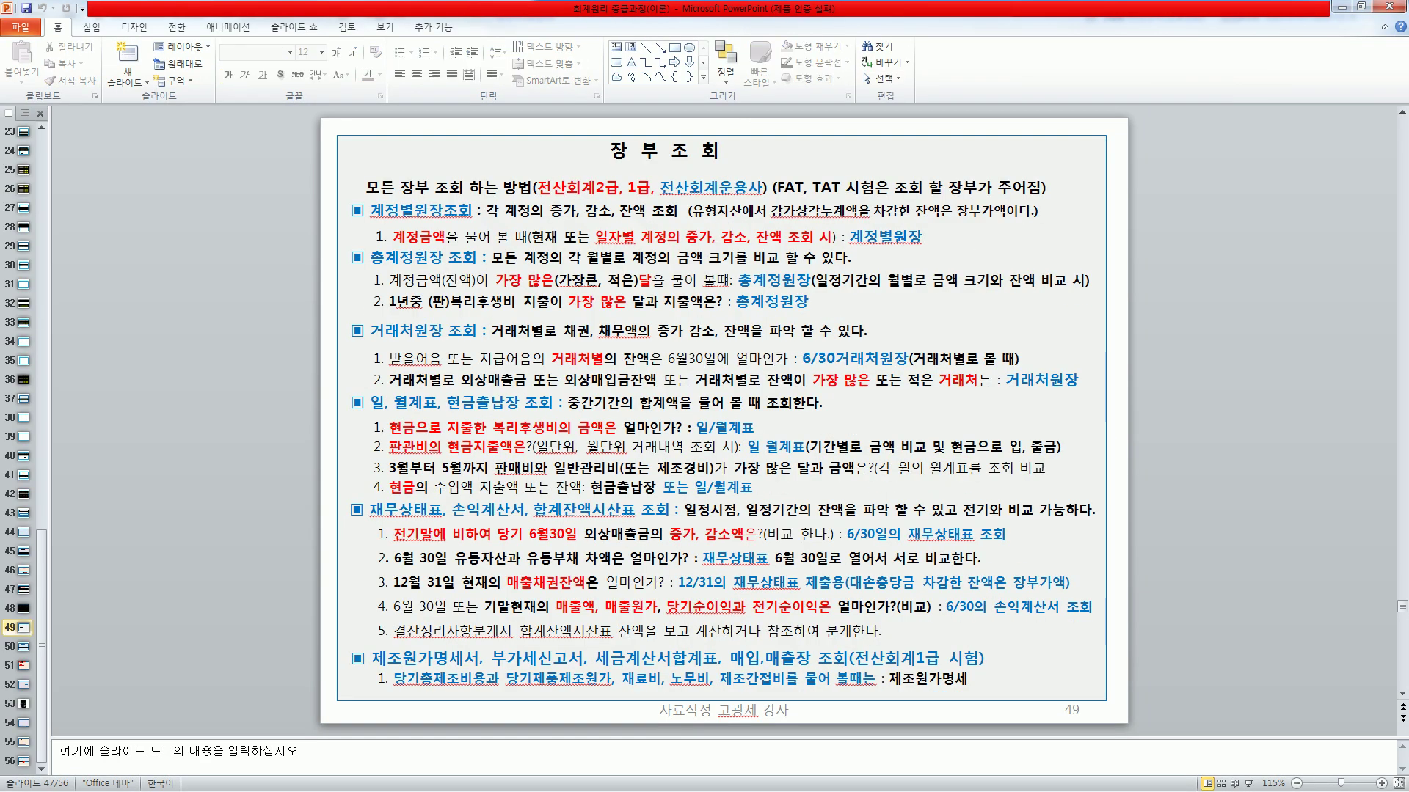
{"action": "left_click", "coordinate": [850, 259]}
{"action": "scroll", "coordinate": [850, 259], "scroll_direction": "up", "scroll_amount": 1}
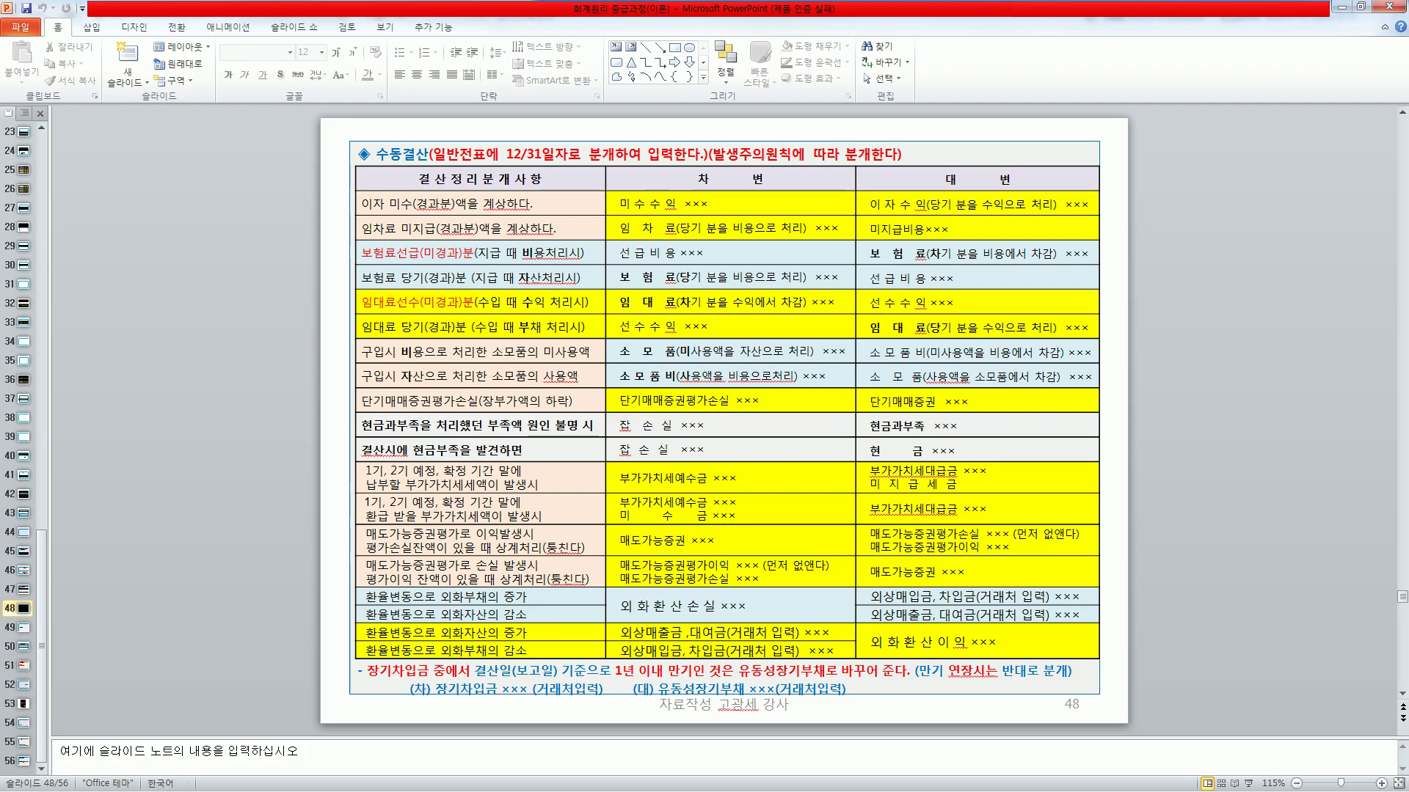
Compare the slide's entries for 소모품 bought as expense and as asset, and return to the voucher and textbook windows
{"action": "left_click", "coordinate": [397, 351]}
{"action": "left_click_drag", "start_coordinate": [362, 352], "coordinate": [490, 352]}
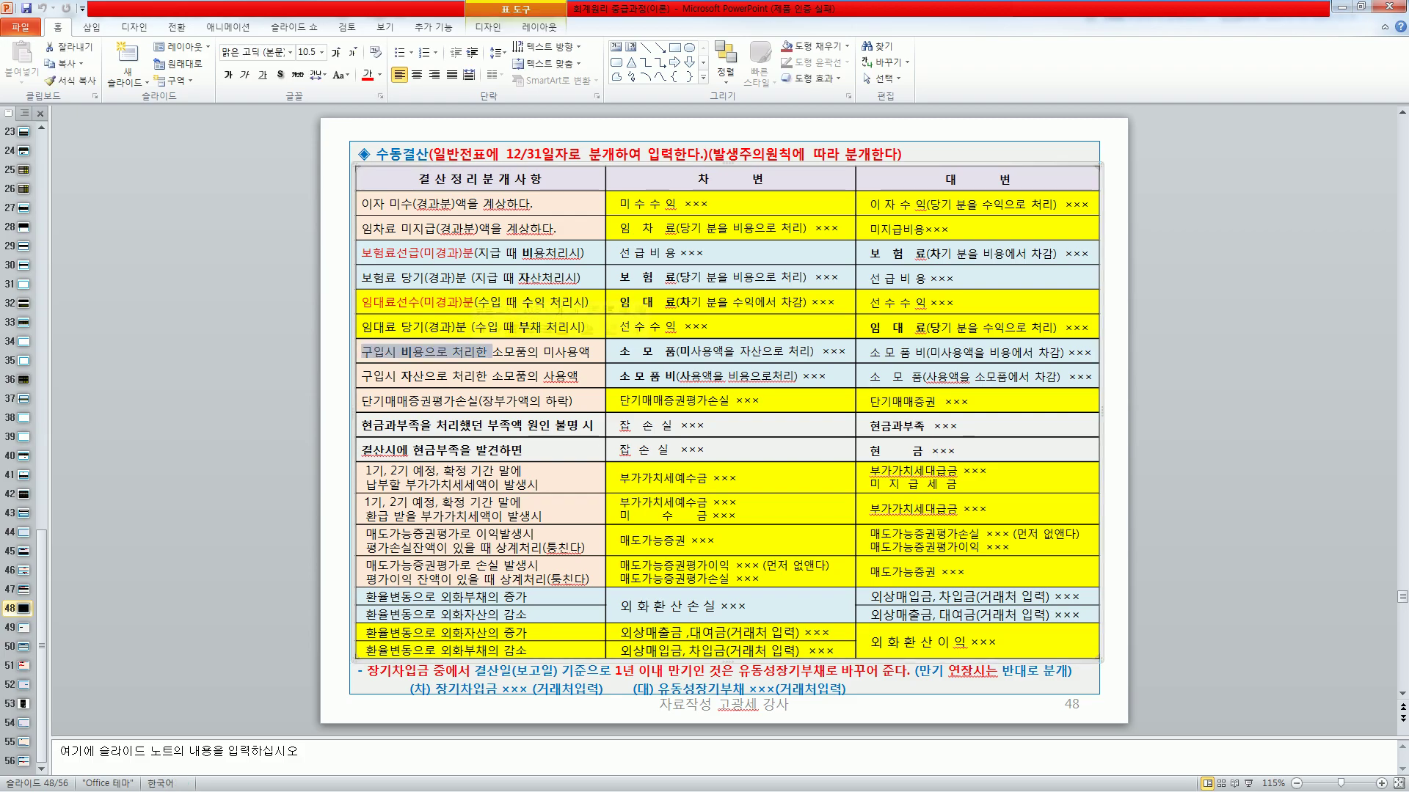
{"action": "left_click", "coordinate": [676, 351]}
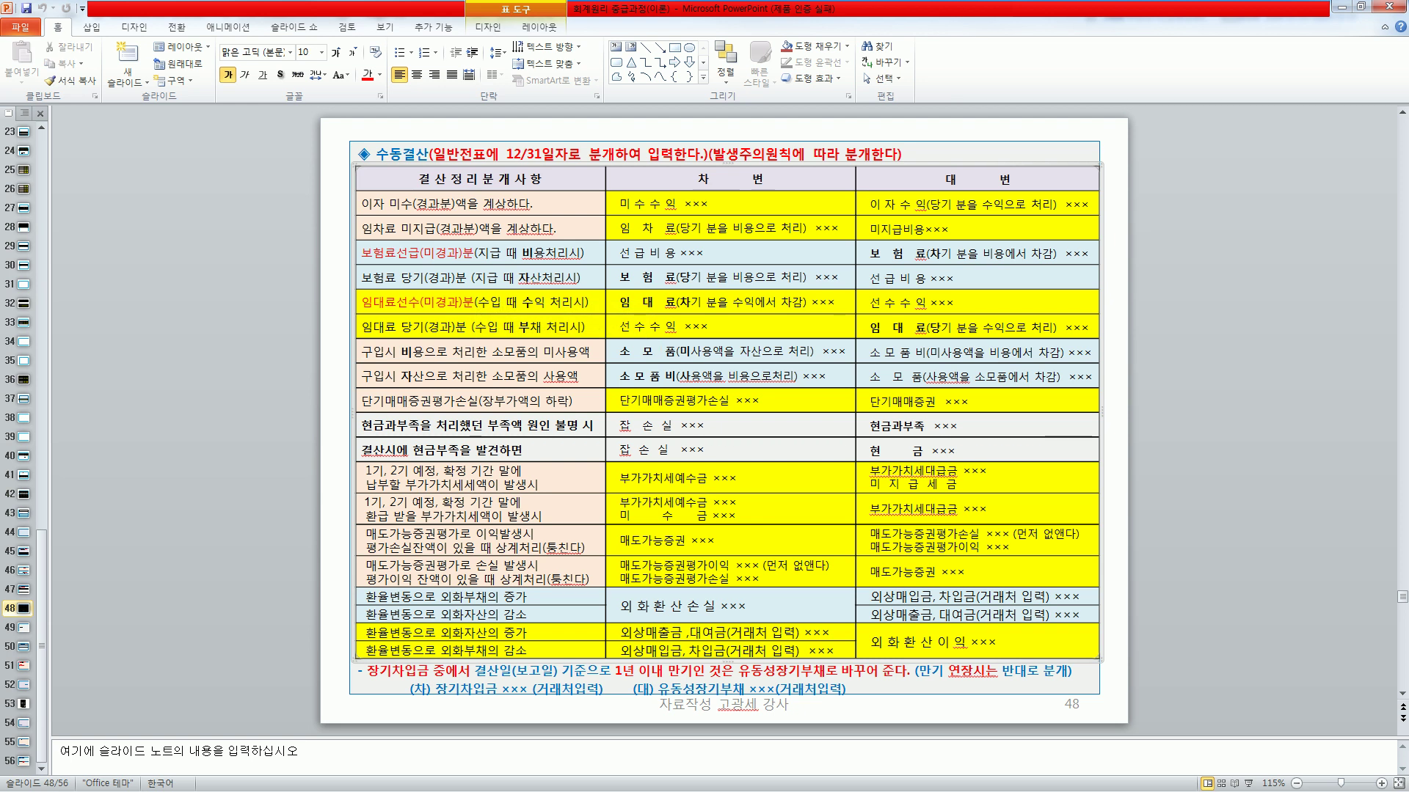
{"action": "left_click", "coordinate": [680, 376]}
{"action": "left_click", "coordinate": [679, 351]}
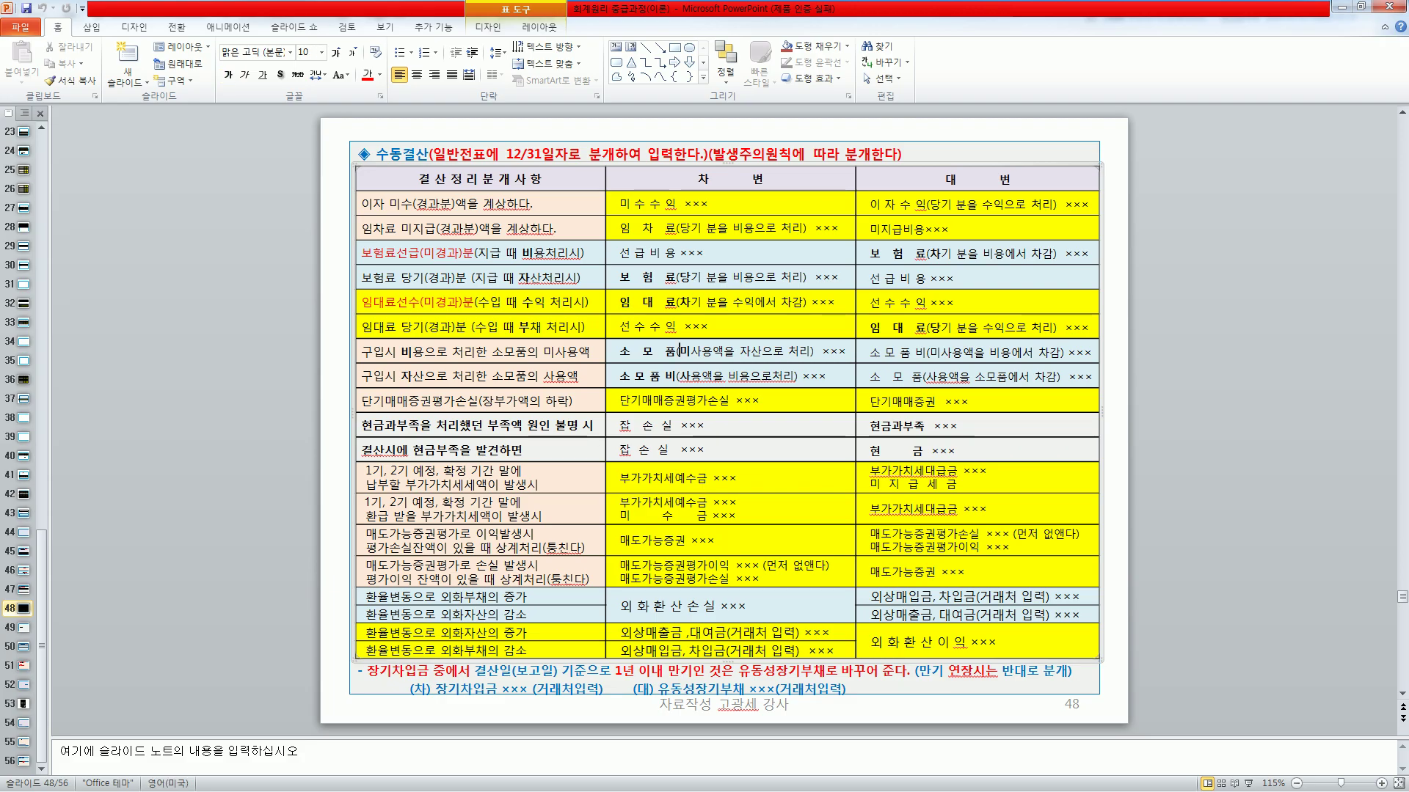
{"action": "left_click", "coordinate": [690, 351]}
{"action": "left_click", "coordinate": [680, 375]}
{"action": "left_click", "coordinate": [1361, 7]}
{"action": "key", "text": "super+Down"}
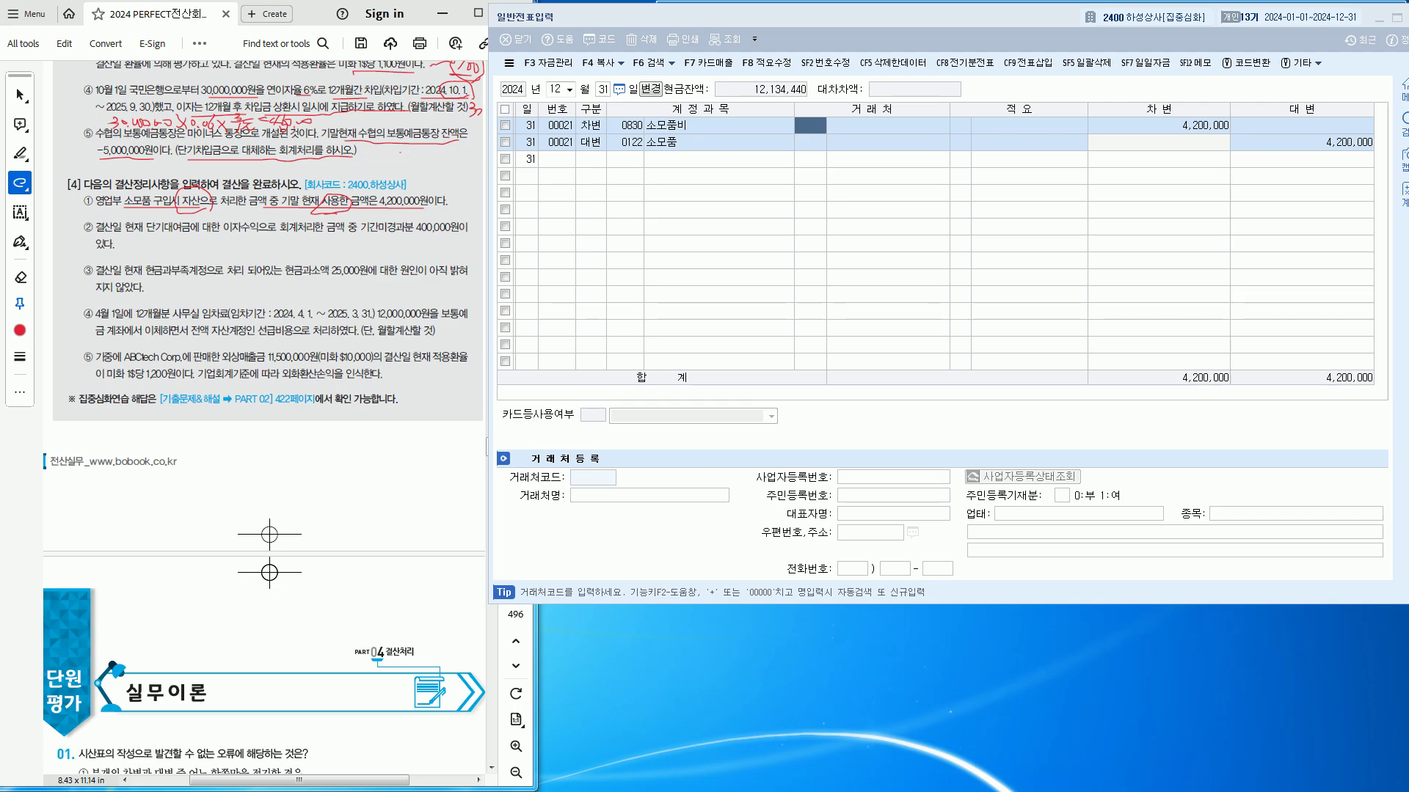
Underline 이자수익 and 기간미경과분 400,000원 in textbook item ②, and enter a December 31 credit line for 선수수익 (0263) of 400,000
{"action": "left_click_drag", "start_coordinate": [360, 241], "coordinate": [466, 227]}
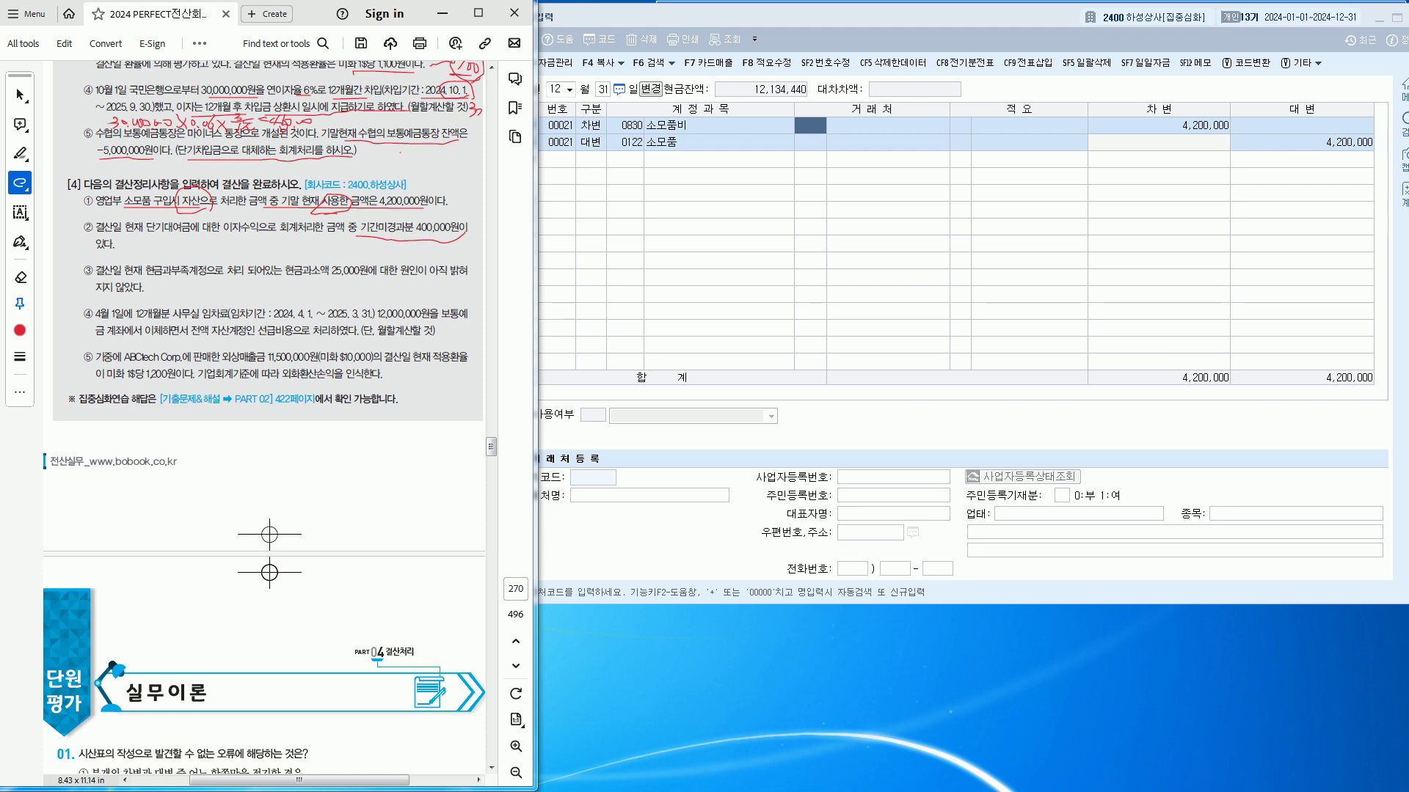
{"action": "left_click_drag", "start_coordinate": [224, 235], "coordinate": [260, 234]}
{"action": "left_click", "coordinate": [591, 158]}
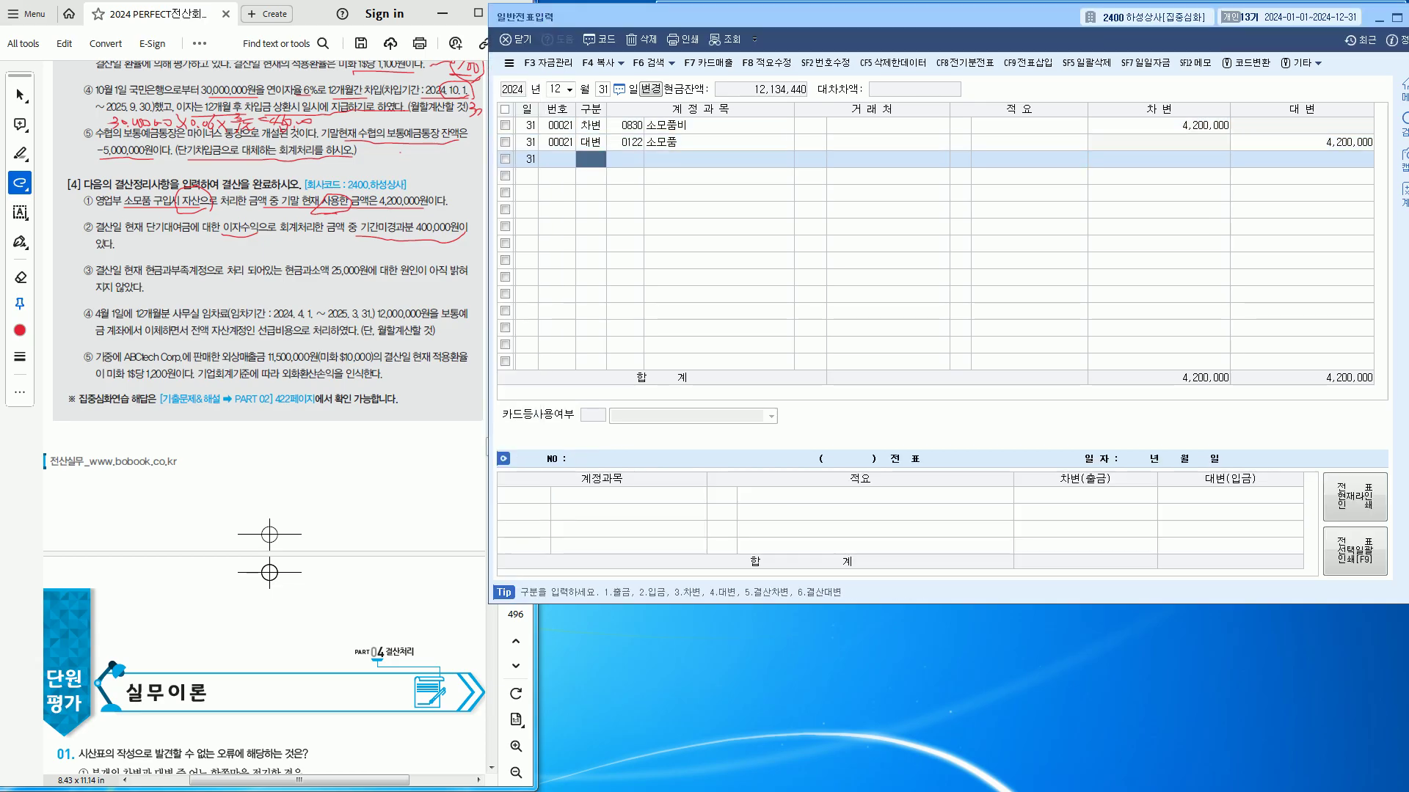
{"action": "type", "text": "4선수"}
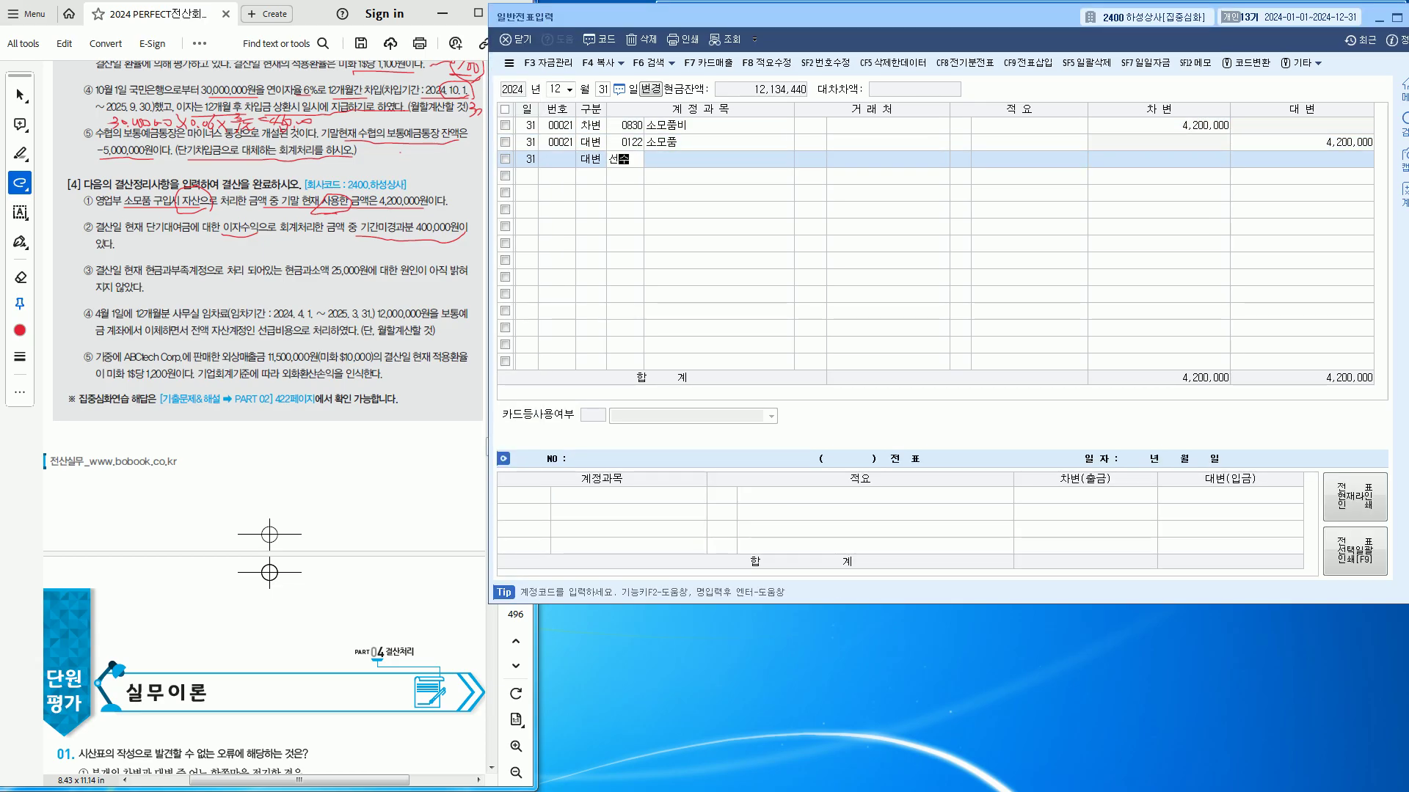
{"action": "key", "text": "Return"}
{"action": "key", "text": "Down"}
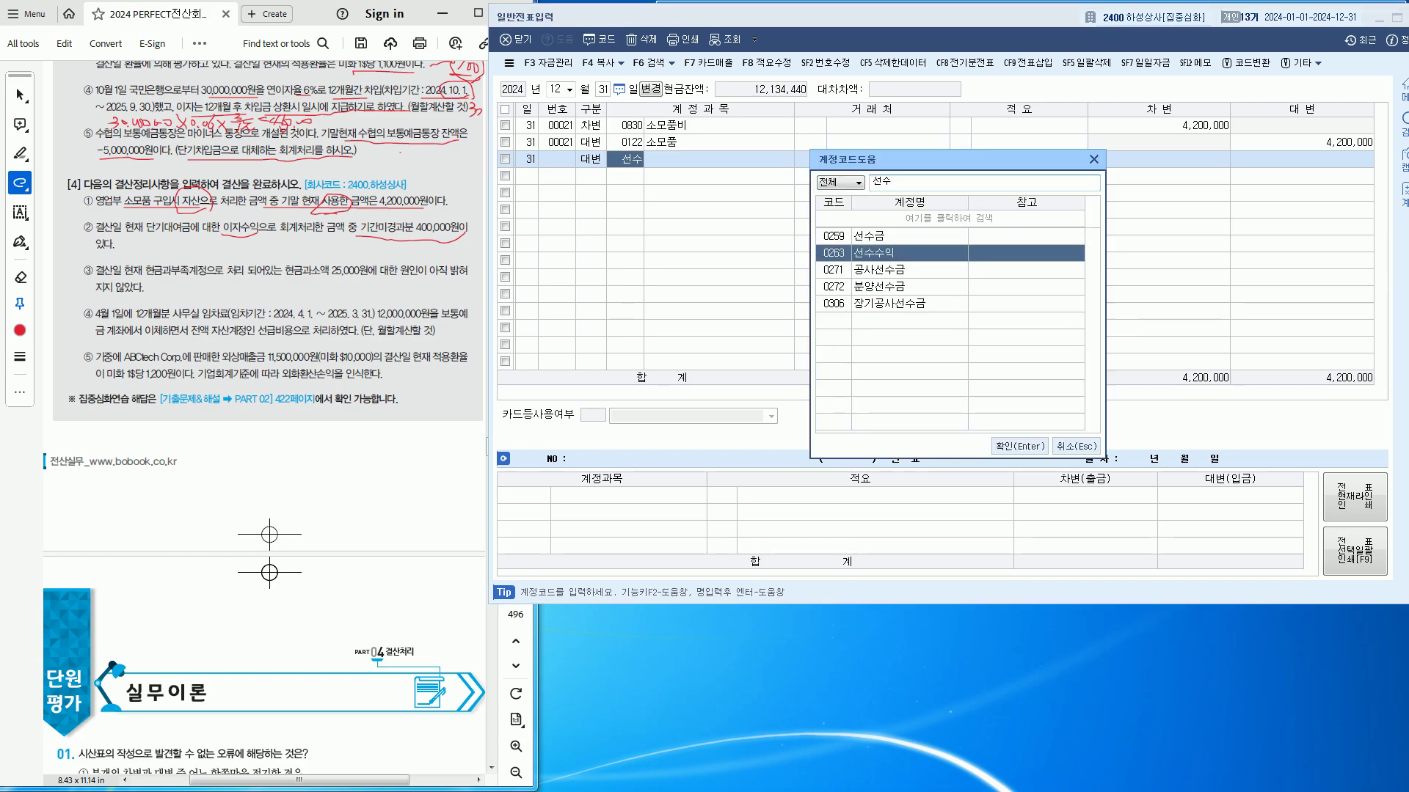
{"action": "key", "text": "Return"}
{"action": "key", "text": "Return"}
{"action": "key", "text": "Return"}
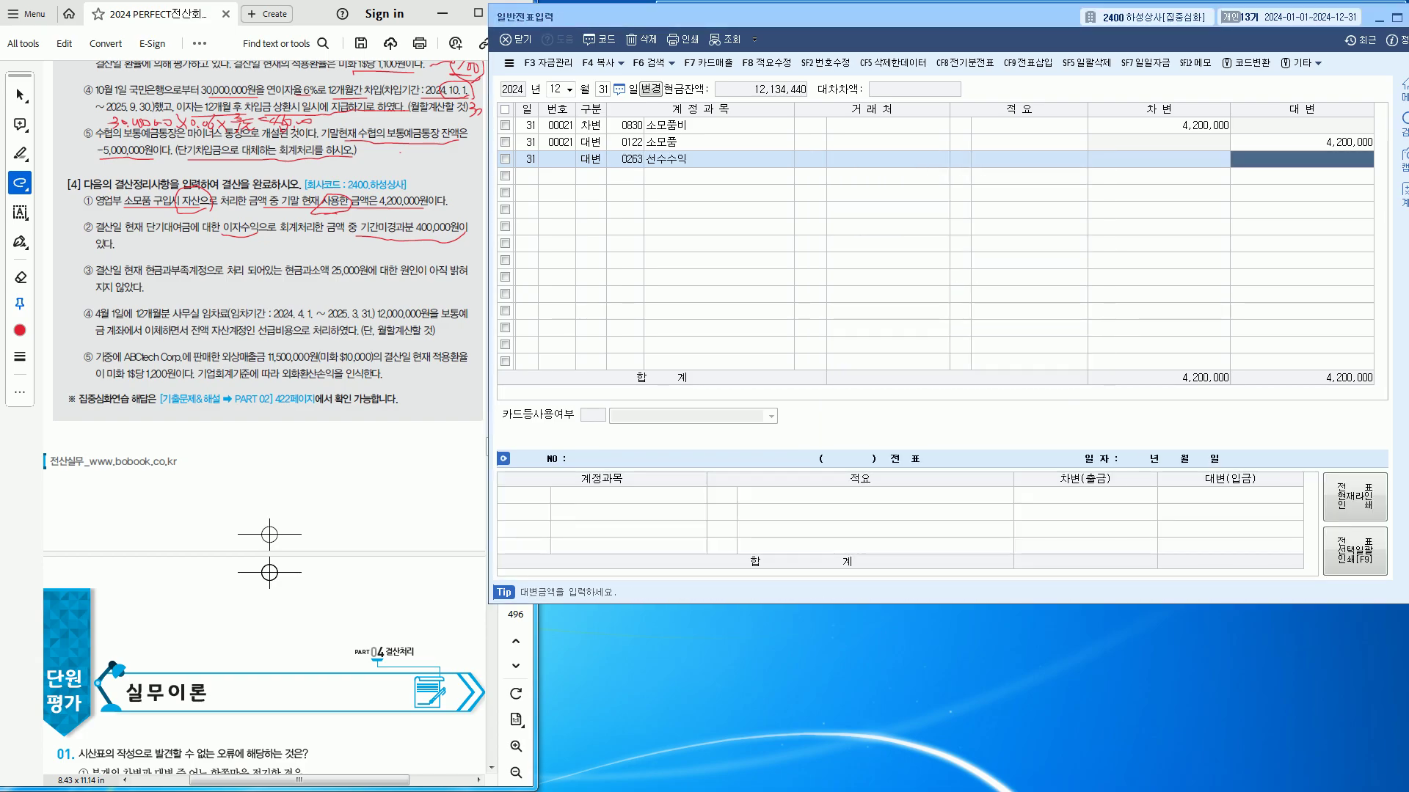
{"action": "type", "text": "4000000"}
{"action": "key", "text": "Return"}
Add the offsetting debit line for 이자수익 (0901) of 400,000
{"action": "type", "text": "3"}
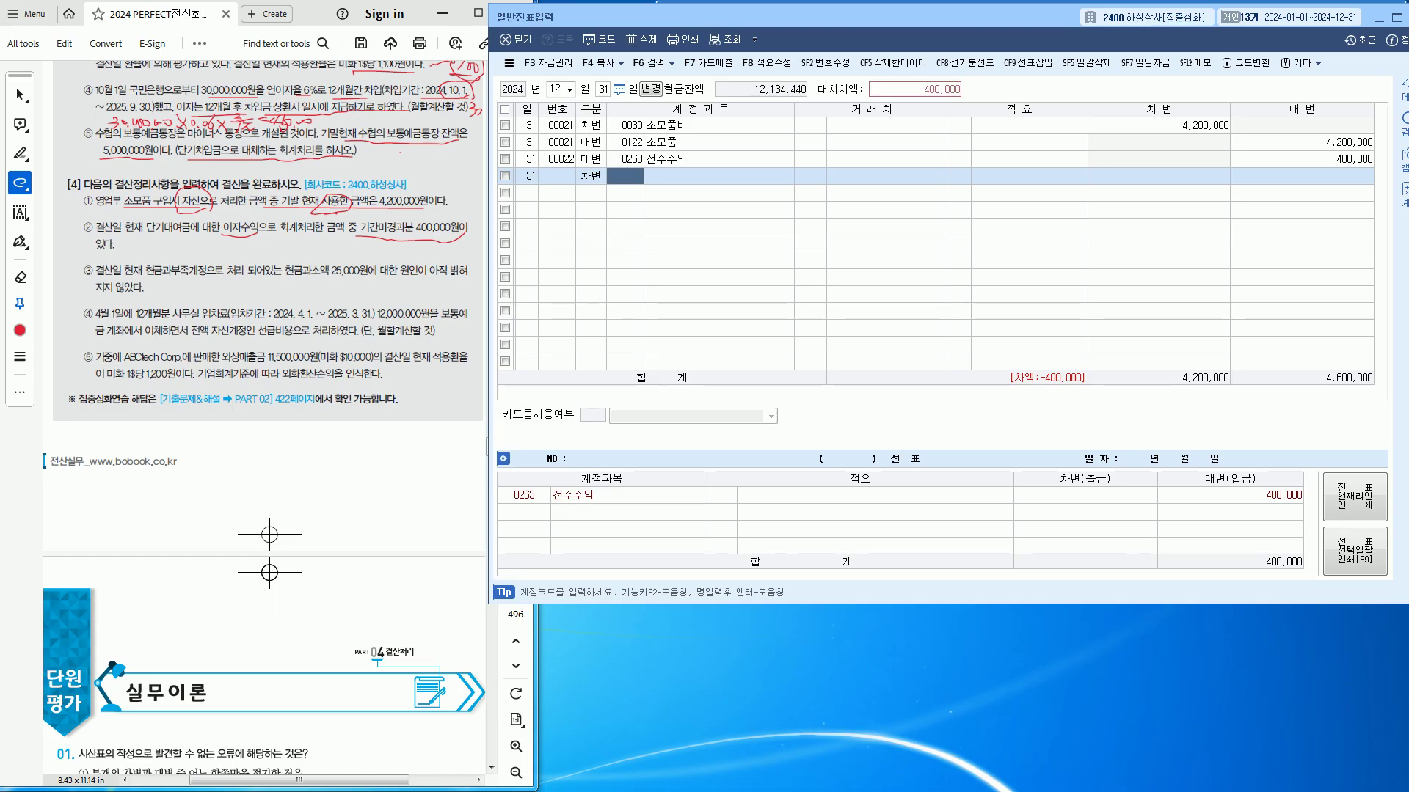
{"action": "type", "text": "이자수"}
{"action": "key", "text": "Return"}
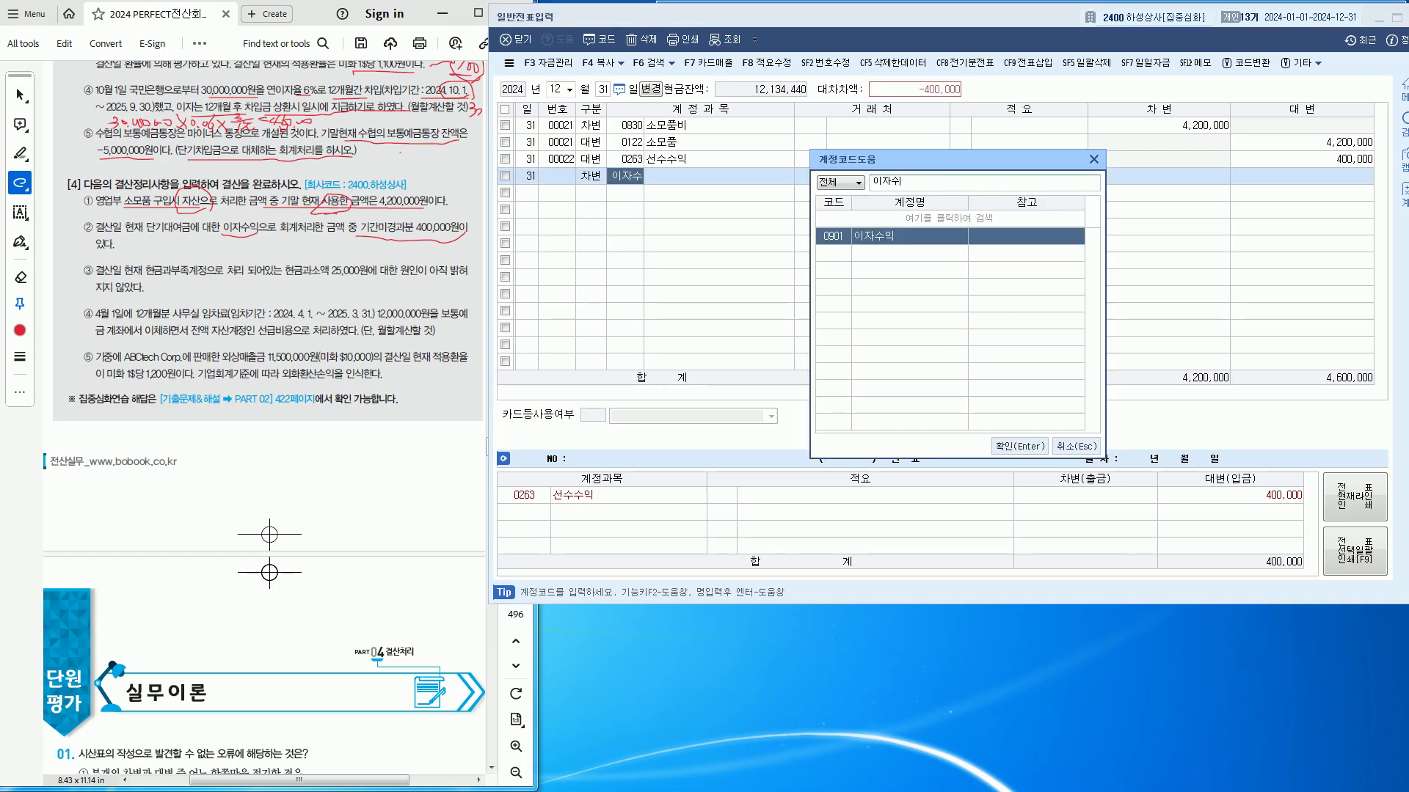
{"action": "key", "text": "Return"}
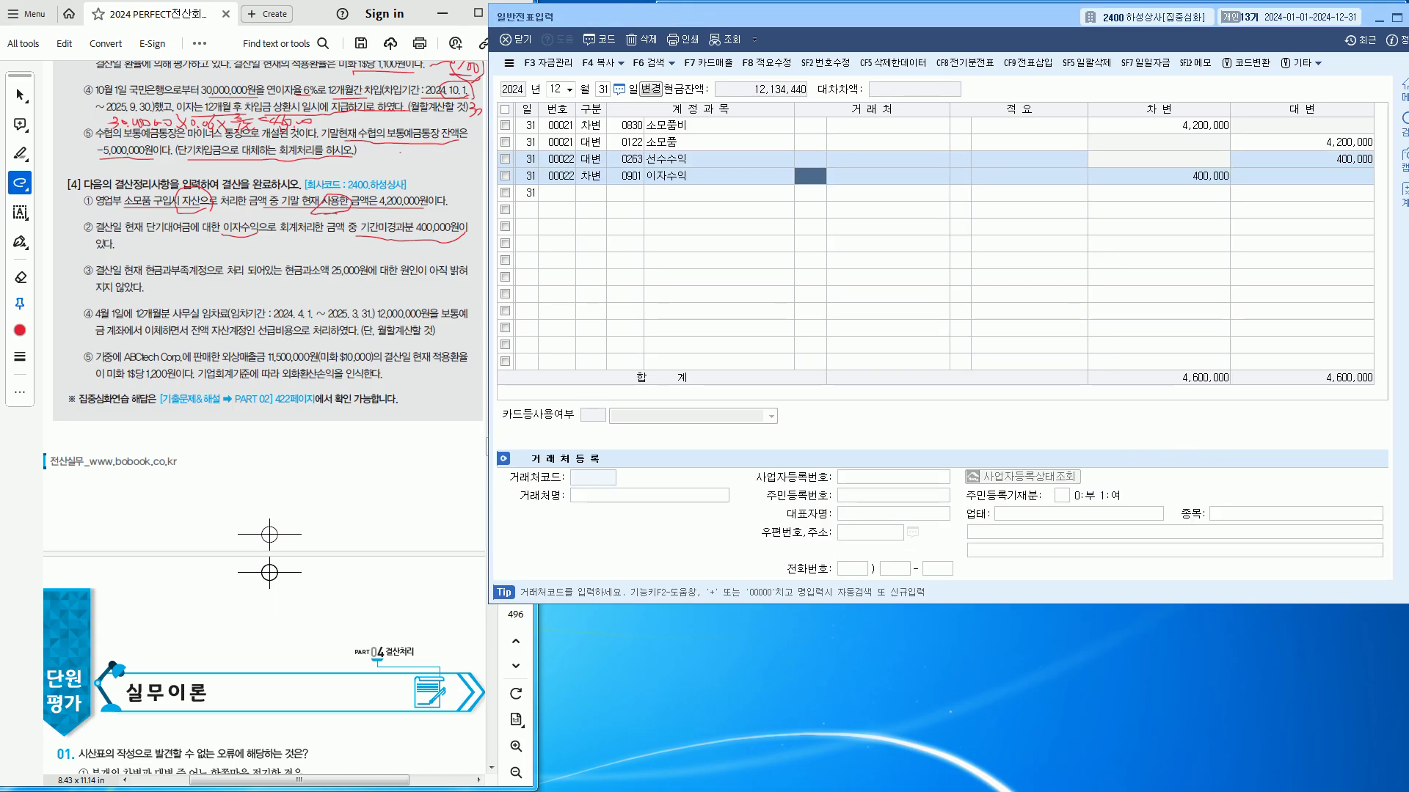
Complete the 이자수익 line, then underline 현금과부족계정 and the unexplained 25,000원 in textbook item ③ and circle 현금과소액
{"action": "key", "text": "Return"}
{"action": "key", "text": "Return"}
{"action": "key", "text": "Return"}
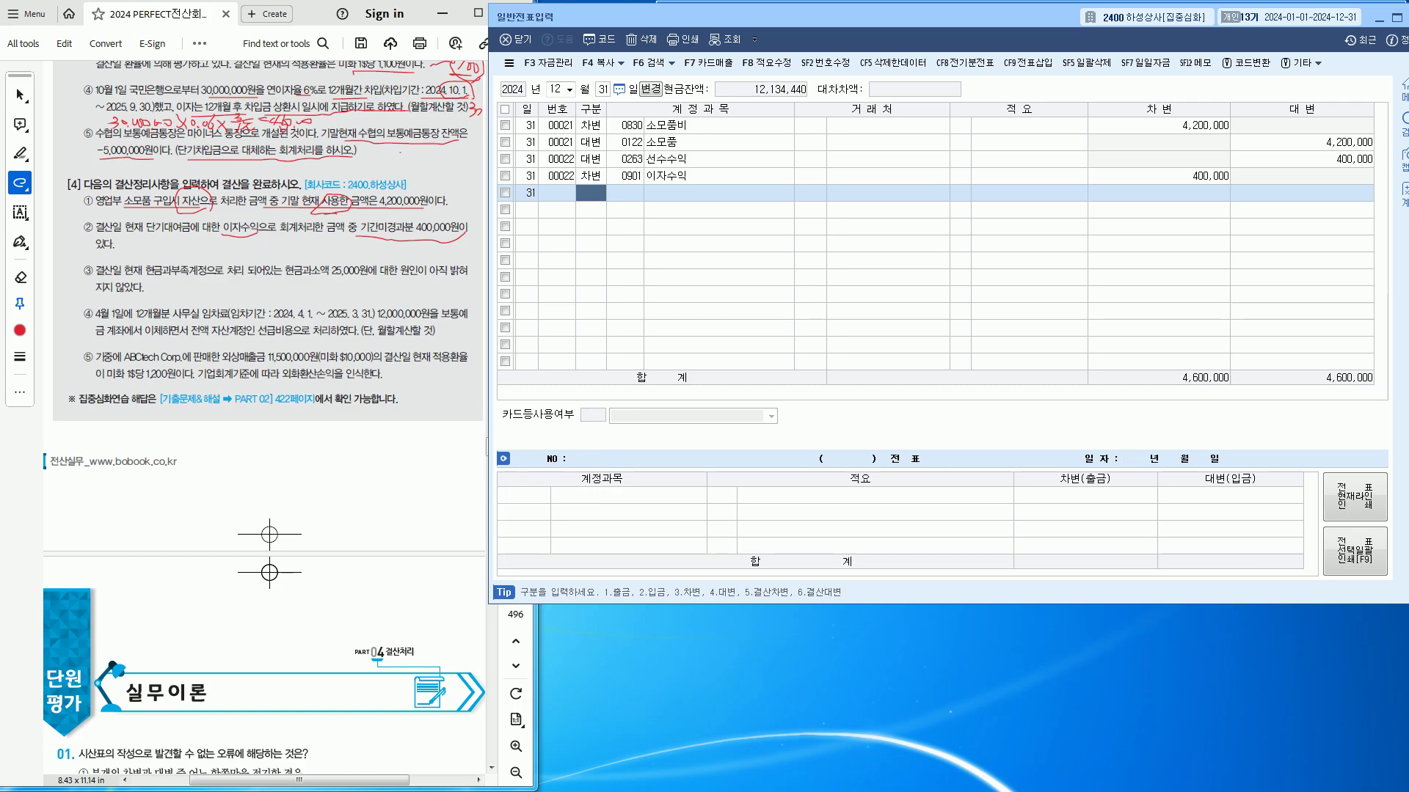
{"action": "left_click", "coordinate": [161, 278]}
{"action": "left_click_drag", "start_coordinate": [160, 278], "coordinate": [208, 279]}
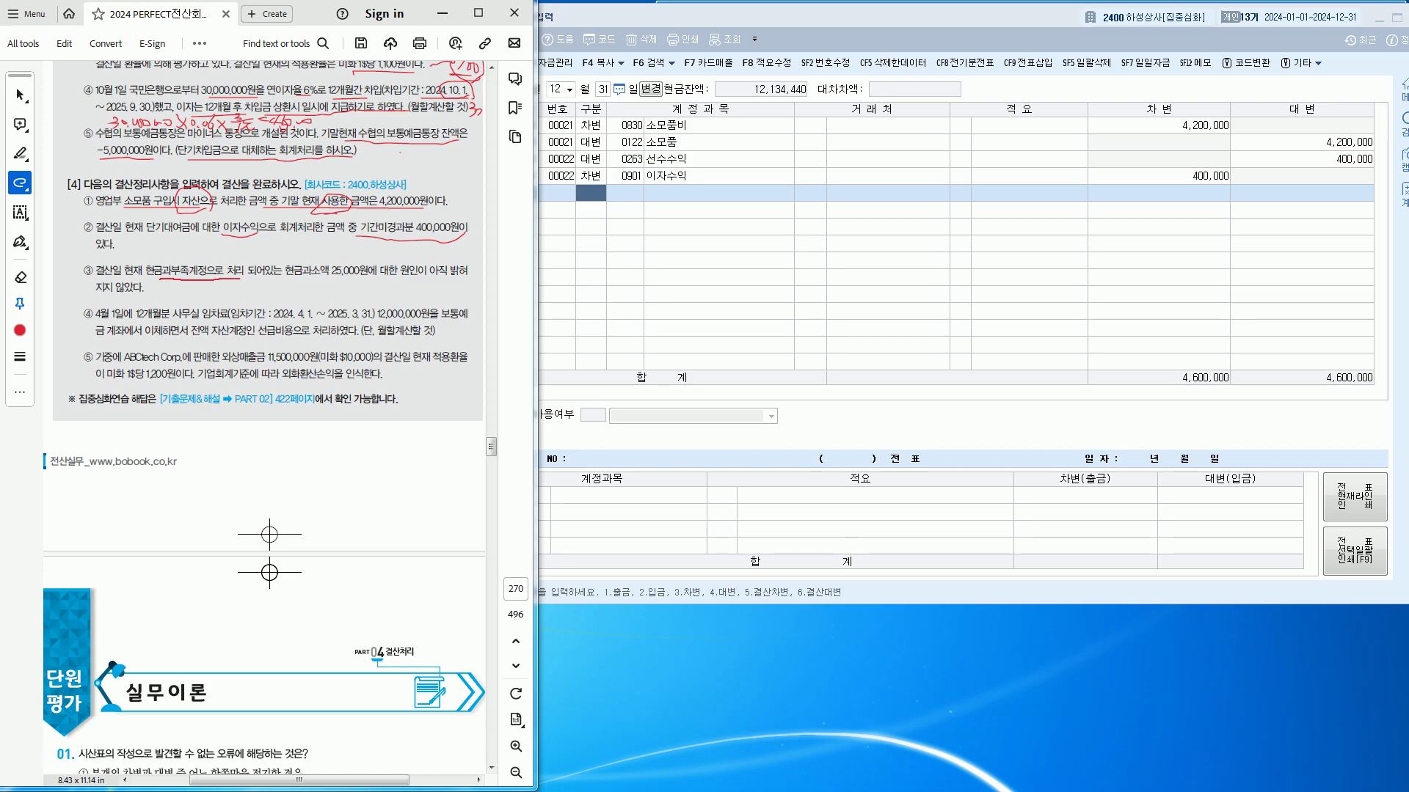
{"action": "mouse_move", "coordinate": [317, 283]}
{"action": "left_mouse_down"}
{"action": "mouse_move", "coordinate": [274, 284]}
{"action": "mouse_move", "coordinate": [308, 238]}
{"action": "mouse_move", "coordinate": [336, 244]}
{"action": "mouse_move", "coordinate": [312, 279]}
{"action": "left_mouse_up"}
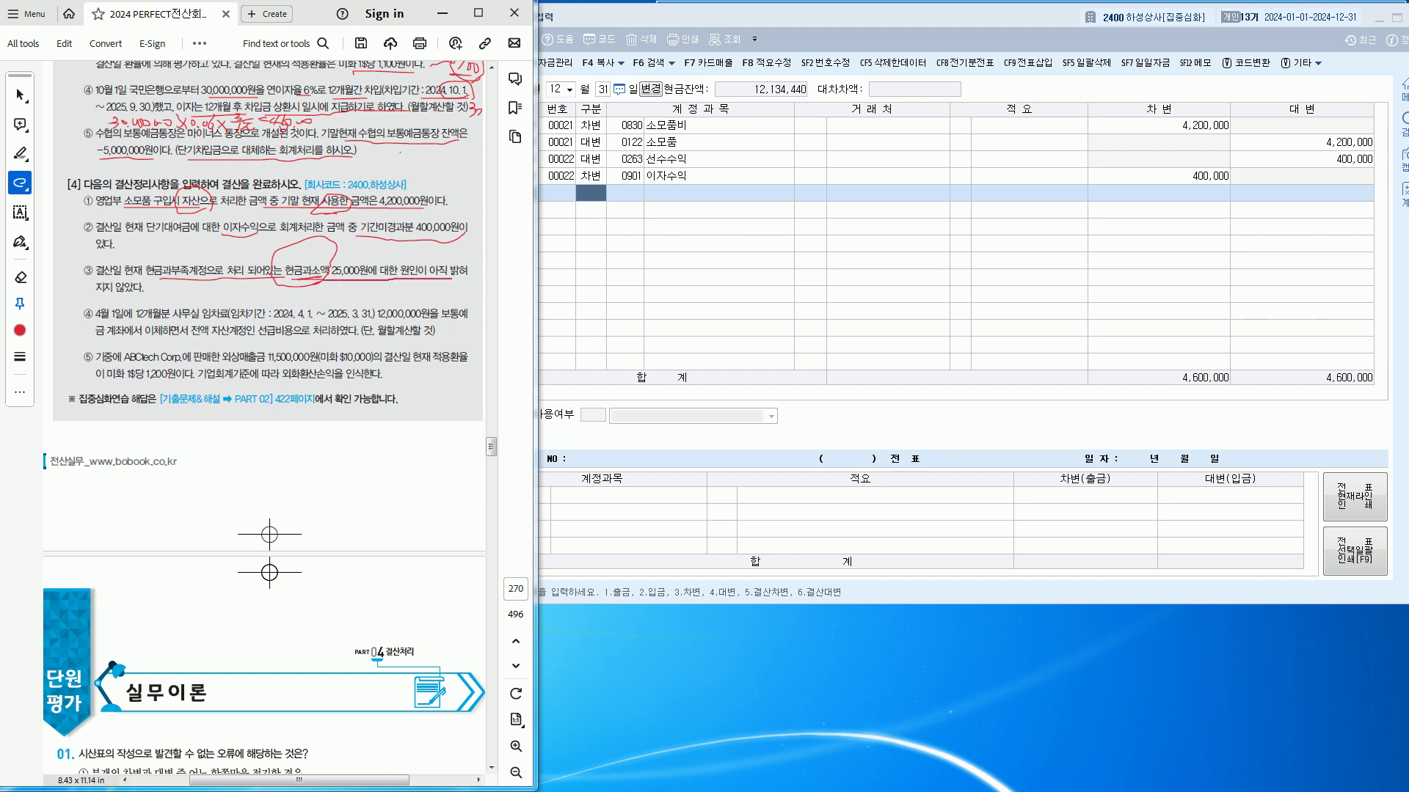
Add a December 31 debit line for 잡손실 (0980) of 25,000 to the general voucher
{"action": "key", "text": "alt+Tab"}
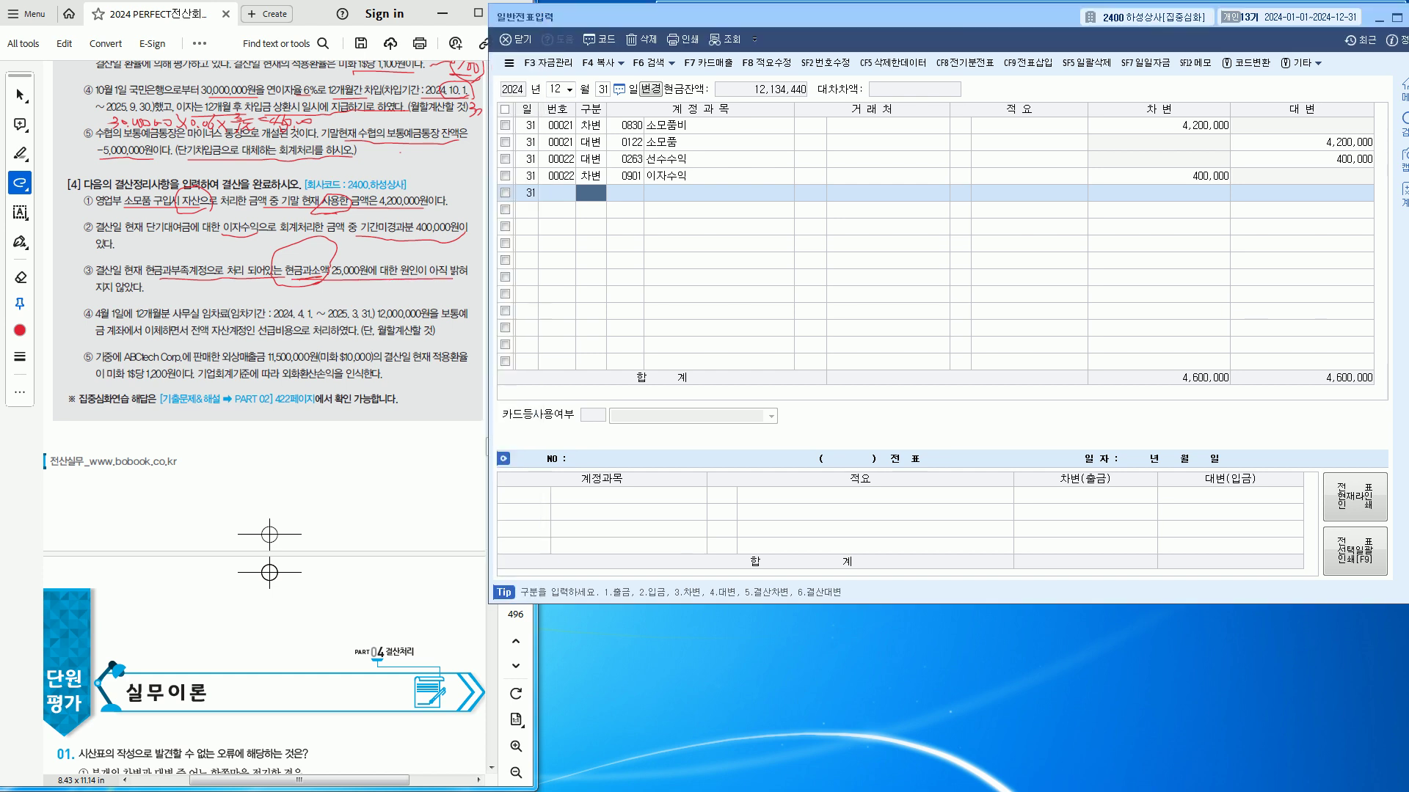
{"action": "type", "text": "3"}
{"action": "key", "text": "Return"}
{"action": "type", "text": "잡손"}
{"action": "key", "text": "Return"}
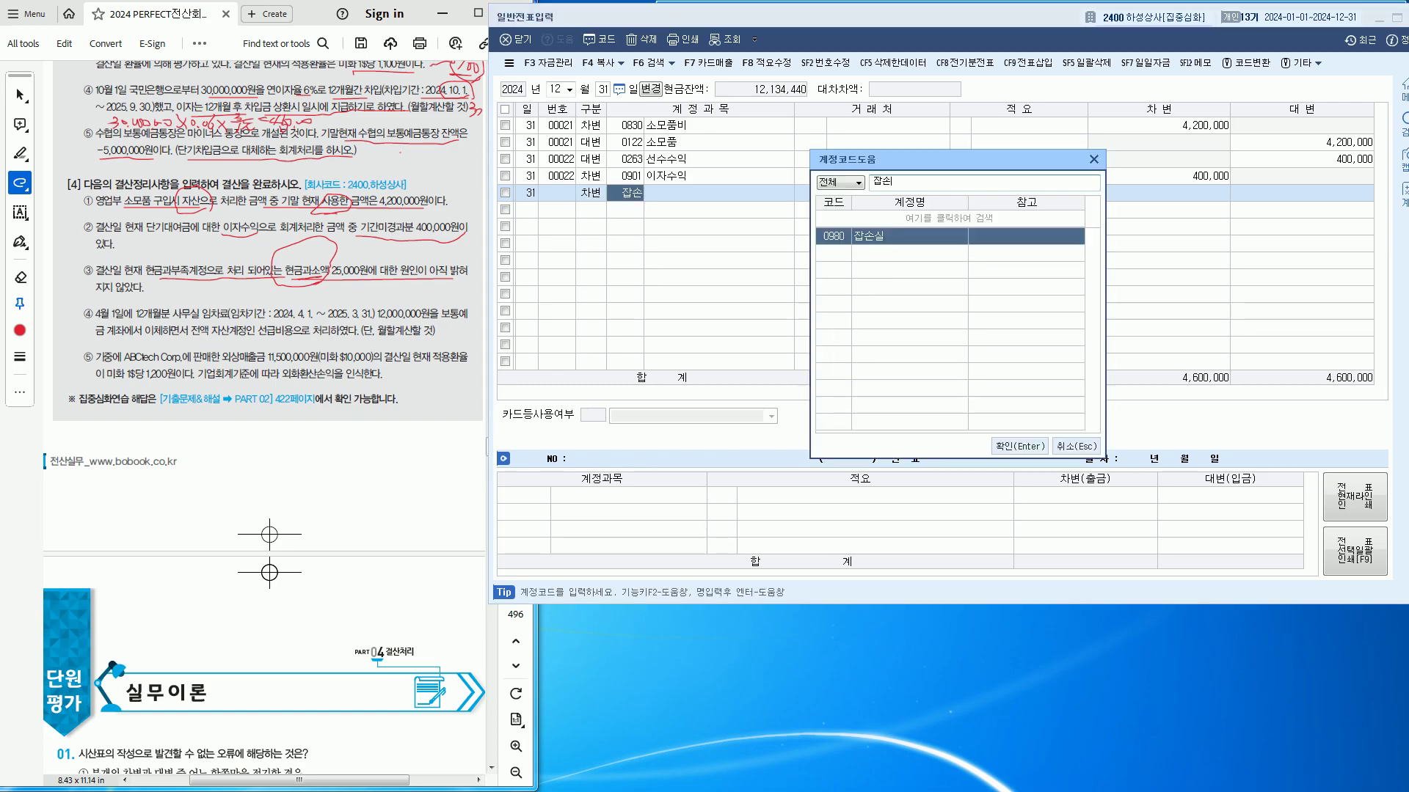
{"action": "key", "text": "Return"}
{"action": "key", "text": "Return"}
{"action": "key", "text": "Return"}
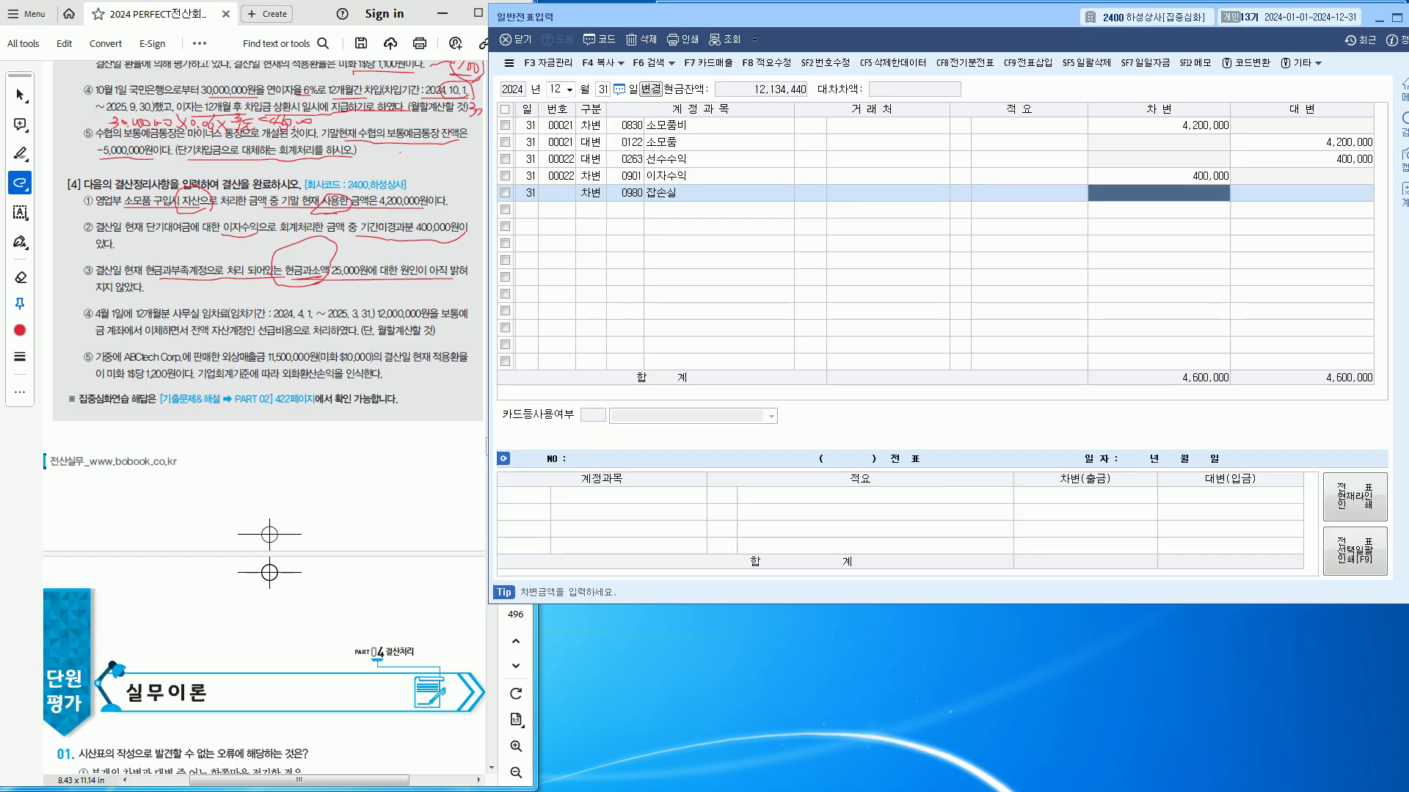
{"action": "type", "text": "250000"}
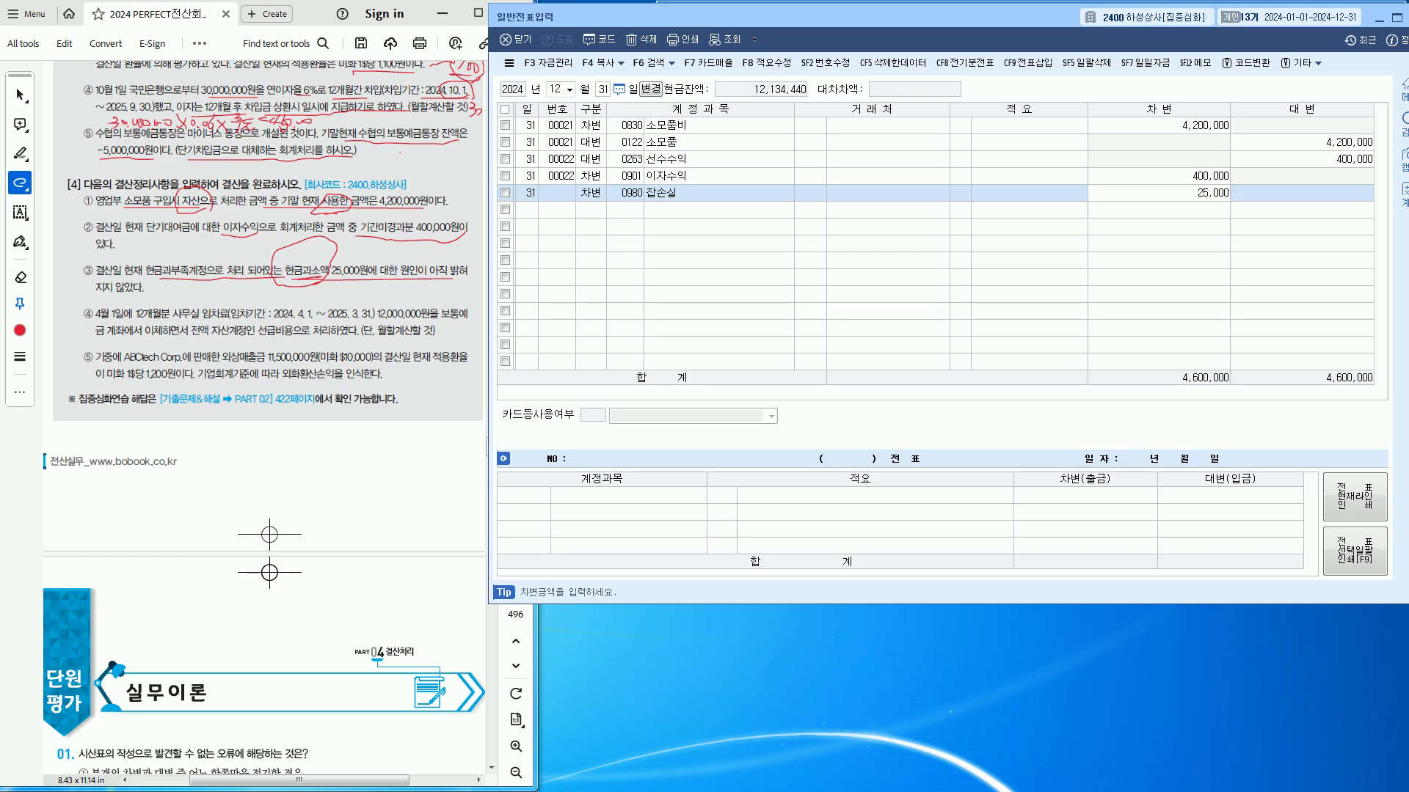
{"action": "key", "text": "Return"}
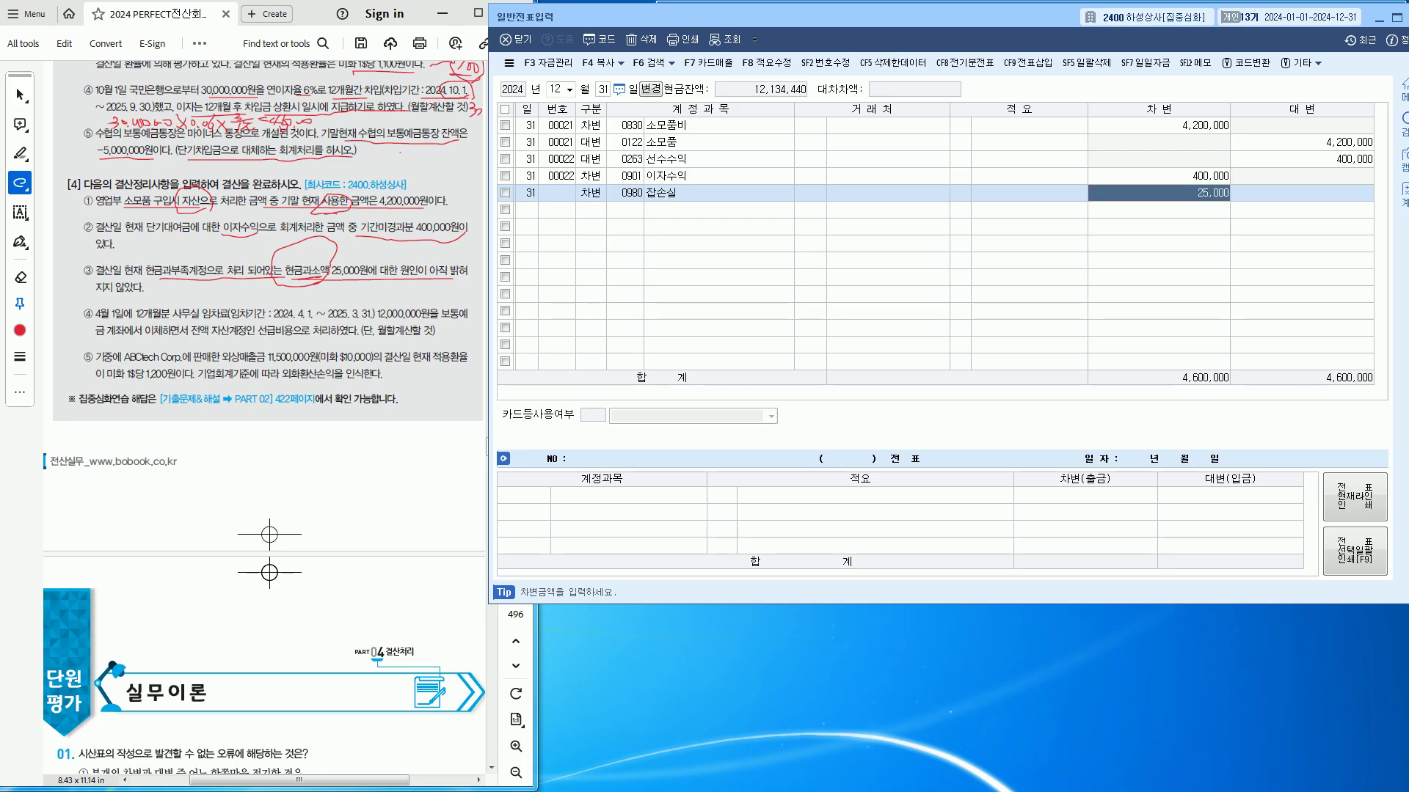
Add the offsetting credit line for 현금과부족 (0141) of 25,000
{"action": "type", "text": "4"}
{"action": "key", "text": "Return"}
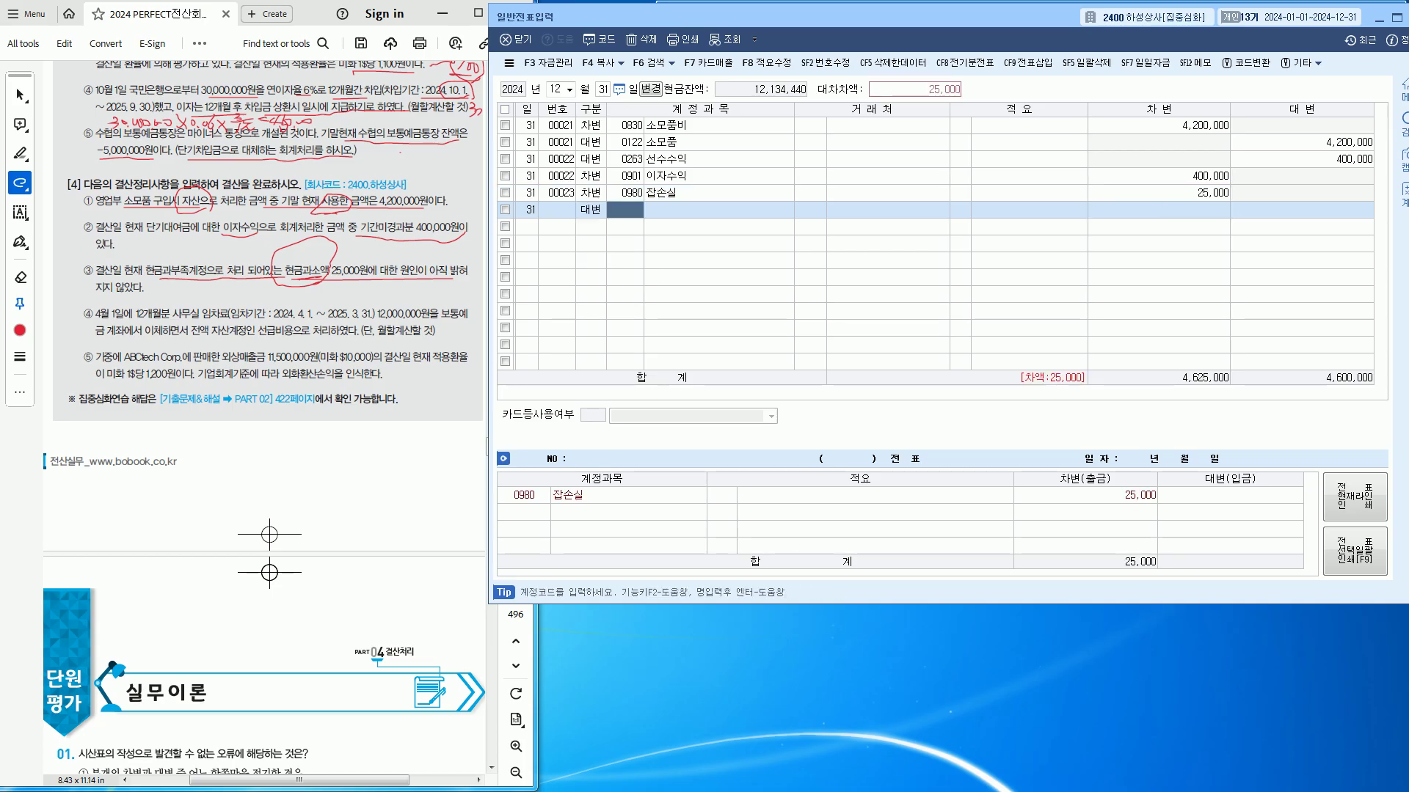
{"action": "type", "text": "현금과"}
{"action": "key", "text": "Return"}
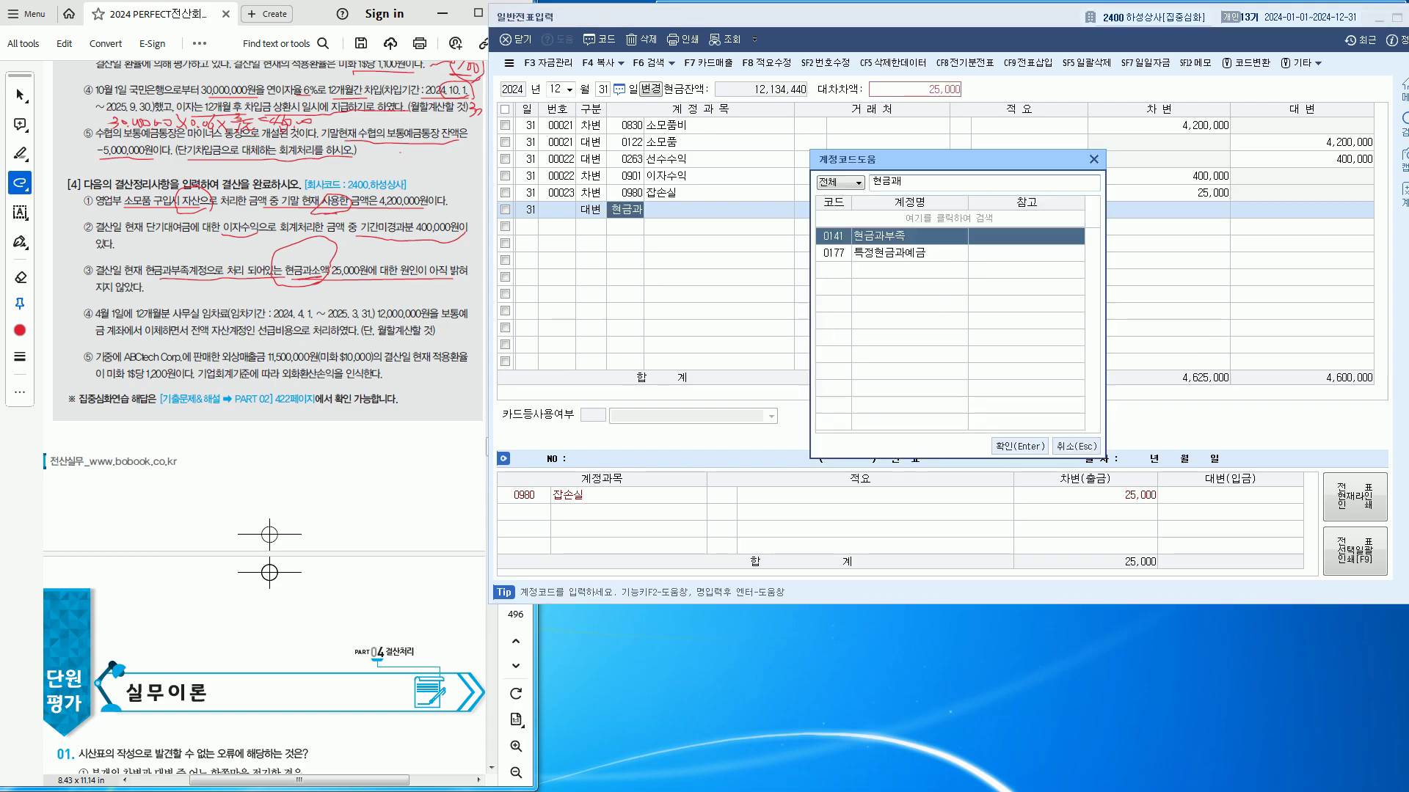
{"action": "key", "text": "Return"}
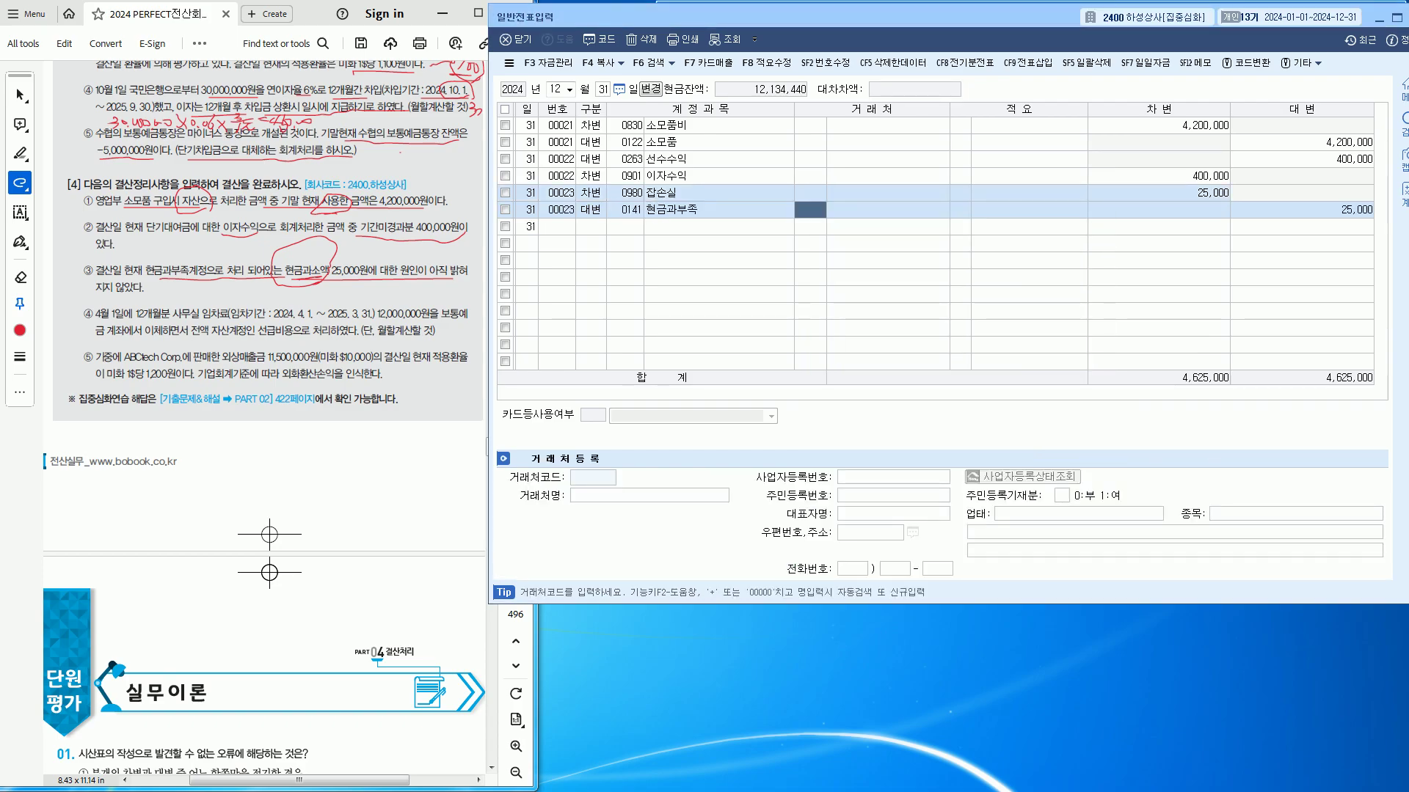
{"action": "key", "text": "Return"}
{"action": "key", "text": "Return"}
{"action": "key", "text": "Return"}
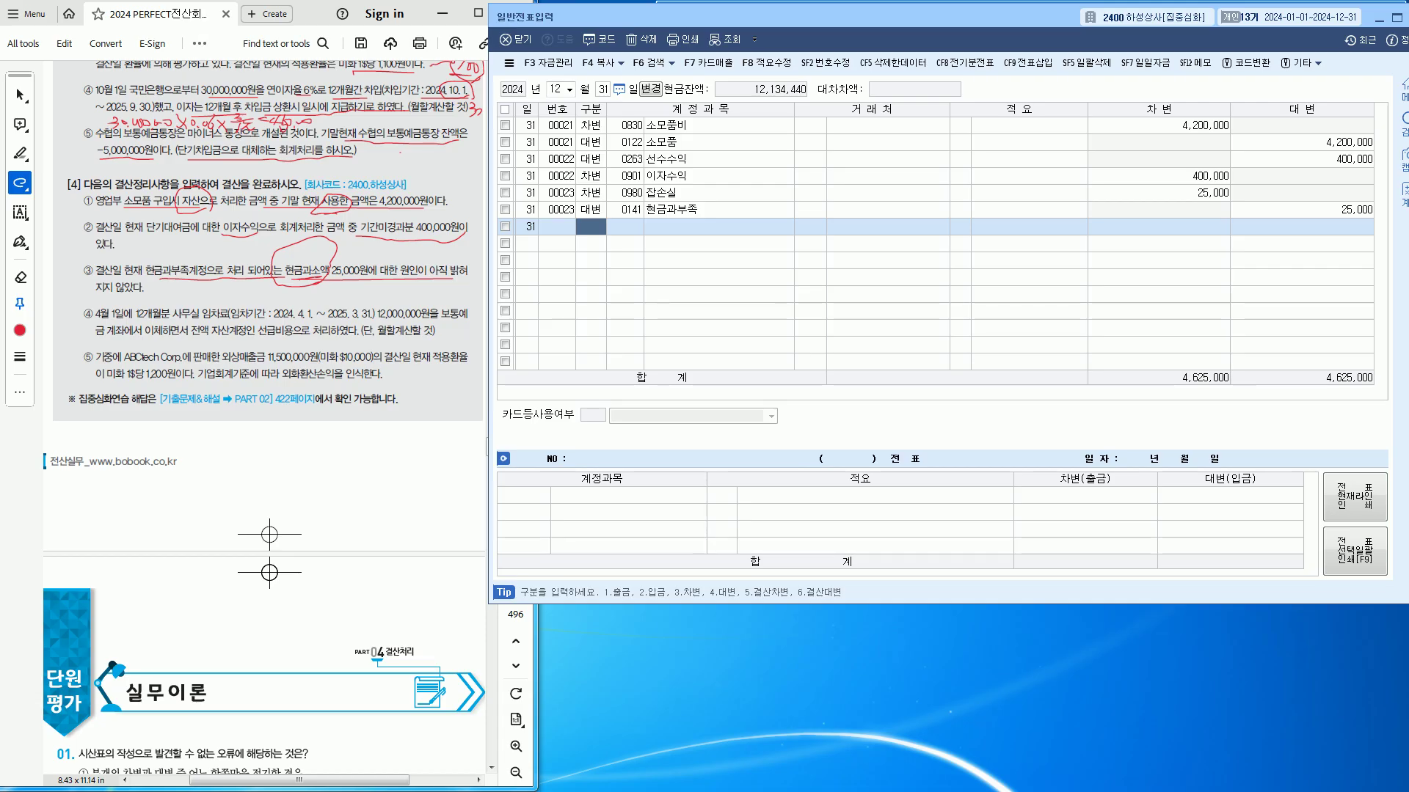
Underline the 12-month office 임차료, its period, 12,000,000원 and the 선급비용 treatment in textbook item ④
{"action": "left_click", "coordinate": [103, 320]}
{"action": "left_click_drag", "start_coordinate": [102, 320], "coordinate": [209, 319]}
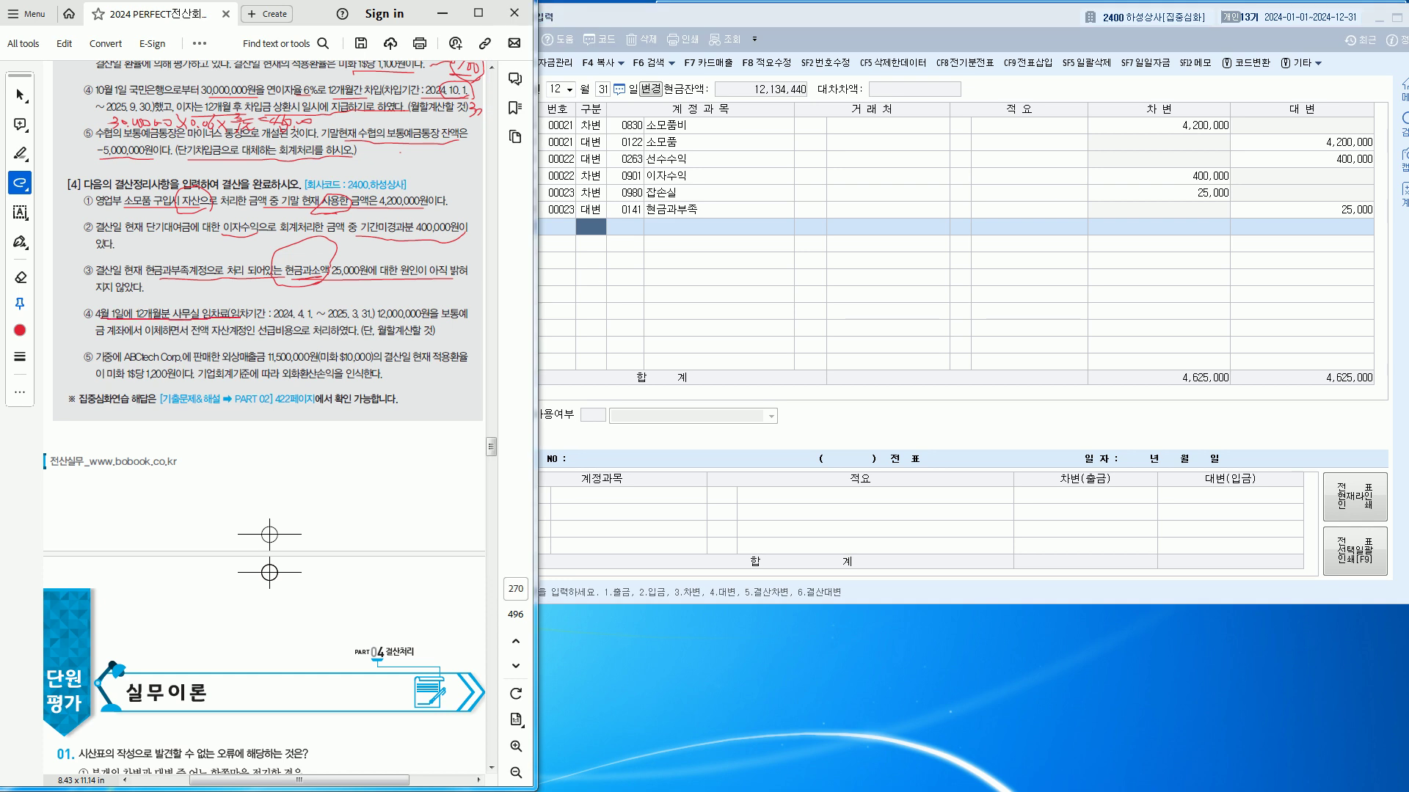
{"action": "left_click_drag", "start_coordinate": [312, 319], "coordinate": [442, 320]}
{"action": "left_click_drag", "start_coordinate": [110, 339], "coordinate": [337, 337]}
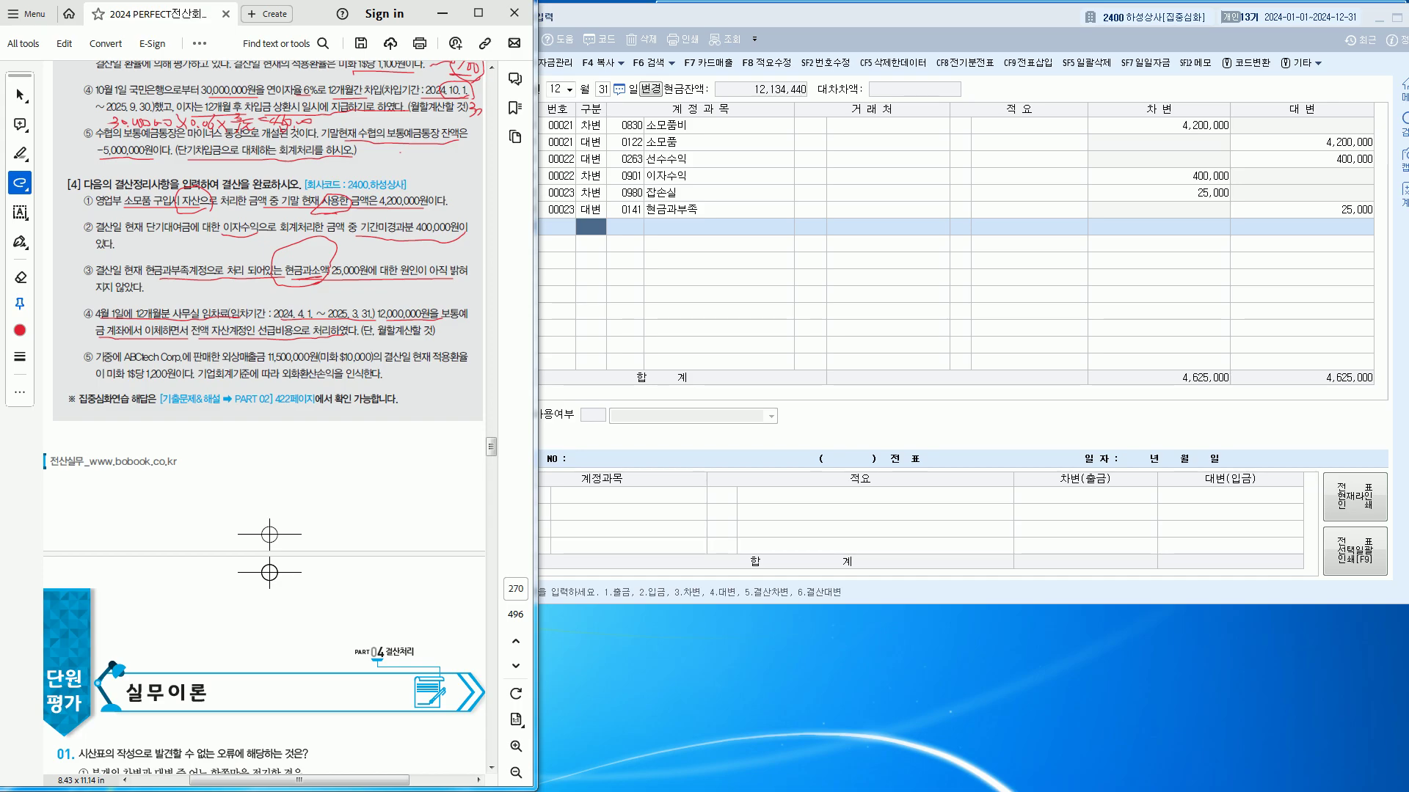
Handwrite the original payment entry below the exercise, with 선급비용 as debit and 현금 as credit
{"action": "mouse_move", "coordinate": [139, 490]}
{"action": "left_mouse_down"}
{"action": "mouse_move", "coordinate": [157, 506]}
{"action": "mouse_move", "coordinate": [170, 486]}
{"action": "mouse_move", "coordinate": [191, 527]}
{"action": "mouse_move", "coordinate": [208, 502]}
{"action": "left_mouse_up"}
{"action": "left_click_drag", "start_coordinate": [200, 504], "coordinate": [199, 512]}
{"action": "mouse_move", "coordinate": [298, 481]}
{"action": "left_mouse_down"}
{"action": "mouse_move", "coordinate": [307, 499]}
{"action": "mouse_move", "coordinate": [320, 484]}
{"action": "mouse_move", "coordinate": [318, 515]}
{"action": "mouse_move", "coordinate": [335, 514]}
{"action": "left_mouse_up"}
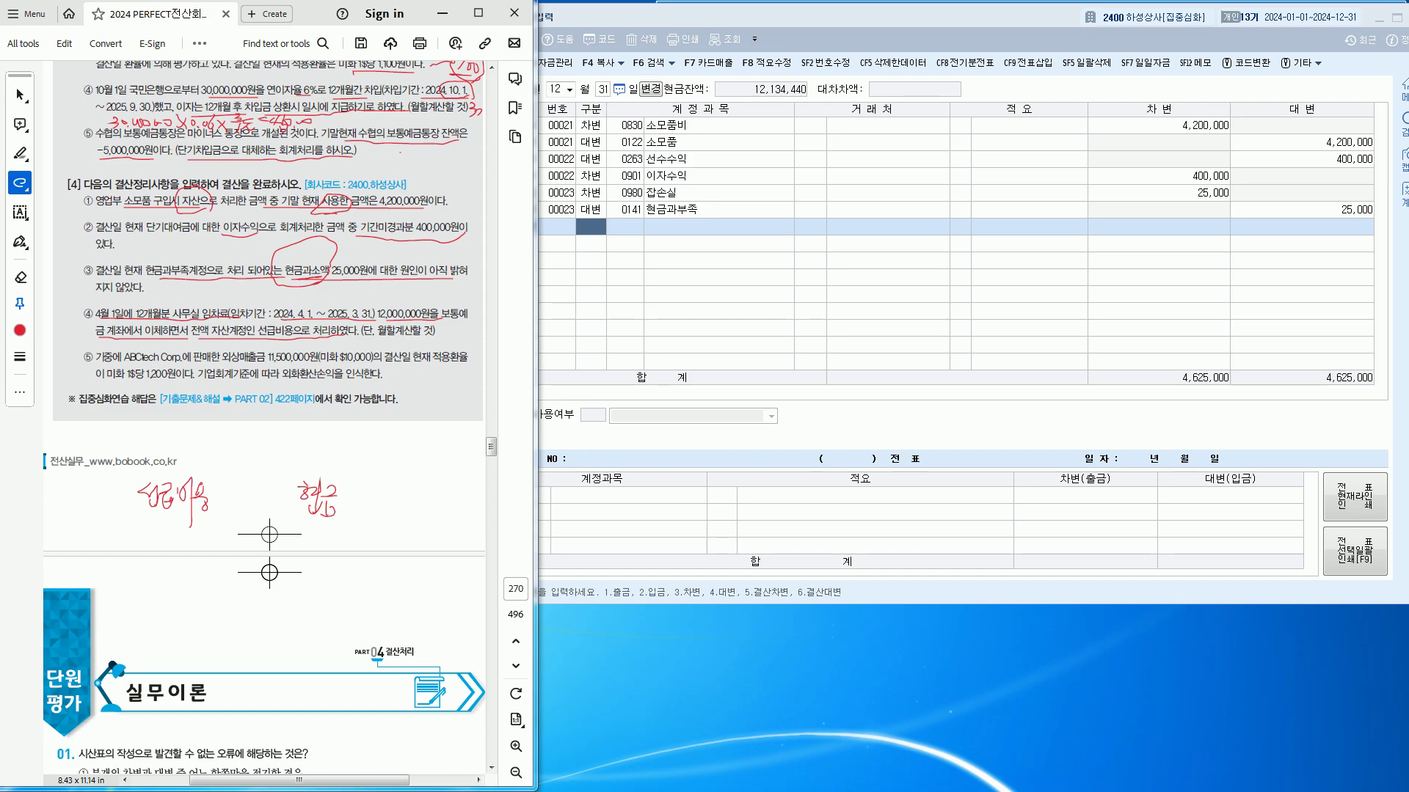
{"action": "left_click_drag", "start_coordinate": [222, 481], "coordinate": [233, 499]}
{"action": "left_click_drag", "start_coordinate": [236, 491], "coordinate": [349, 505]}
{"action": "left_click_drag", "start_coordinate": [353, 493], "coordinate": [398, 498]}
Mark the year-end split in item ④'s rental period and handwrite the monthly rent note above 12,000,000원
{"action": "left_click_drag", "start_coordinate": [318, 299], "coordinate": [328, 341]}
{"action": "left_click_drag", "start_coordinate": [401, 287], "coordinate": [405, 305]}
{"action": "left_click_drag", "start_coordinate": [439, 292], "coordinate": [453, 300]}
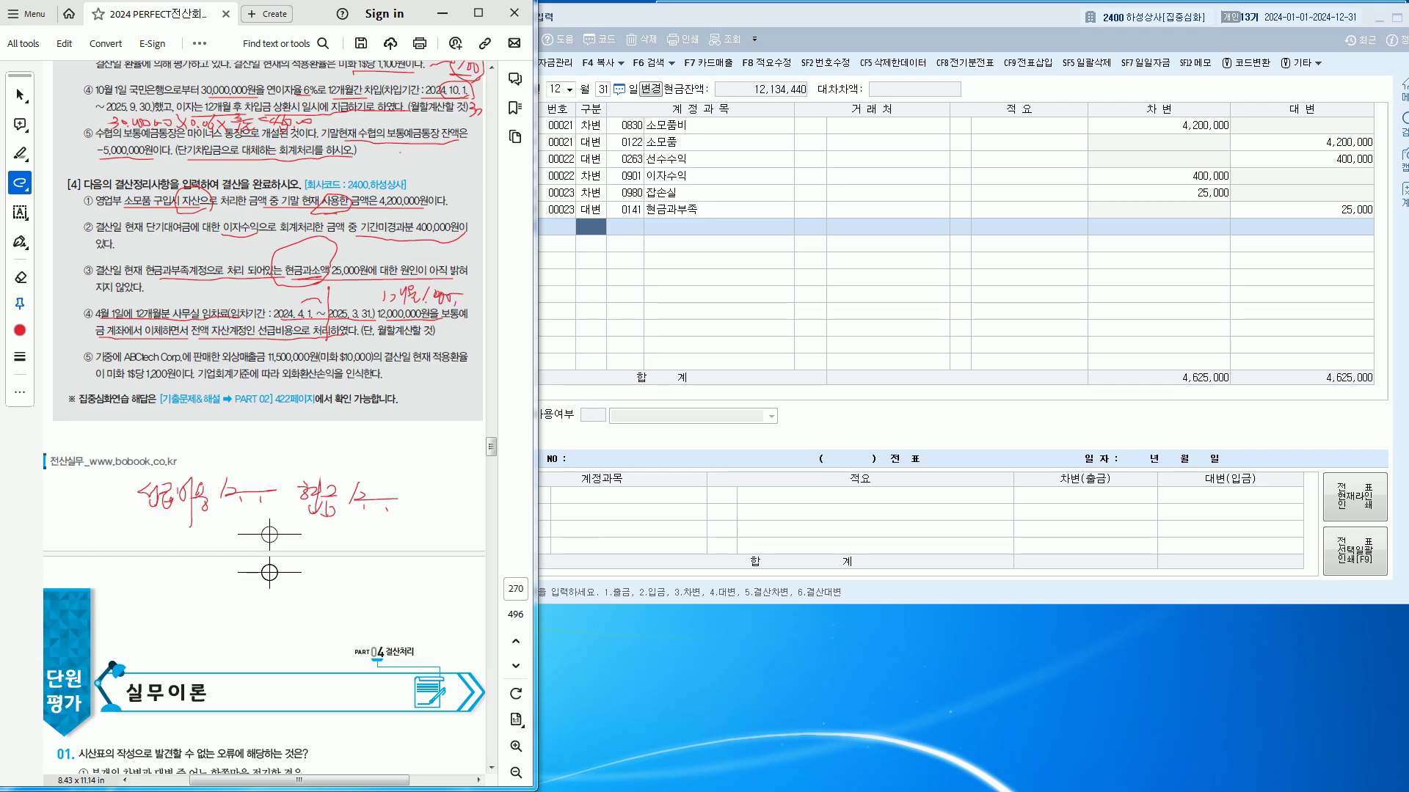
{"action": "left_click_drag", "start_coordinate": [452, 295], "coordinate": [474, 294]}
Circle the handwritten 선급비용 and write the adjusting entry below it, with 임차료 as debit and 선급비용 as credit
{"action": "mouse_move", "coordinate": [214, 523]}
{"action": "left_mouse_down"}
{"action": "mouse_move", "coordinate": [136, 493]}
{"action": "mouse_move", "coordinate": [244, 462]}
{"action": "mouse_move", "coordinate": [209, 514]}
{"action": "left_mouse_up"}
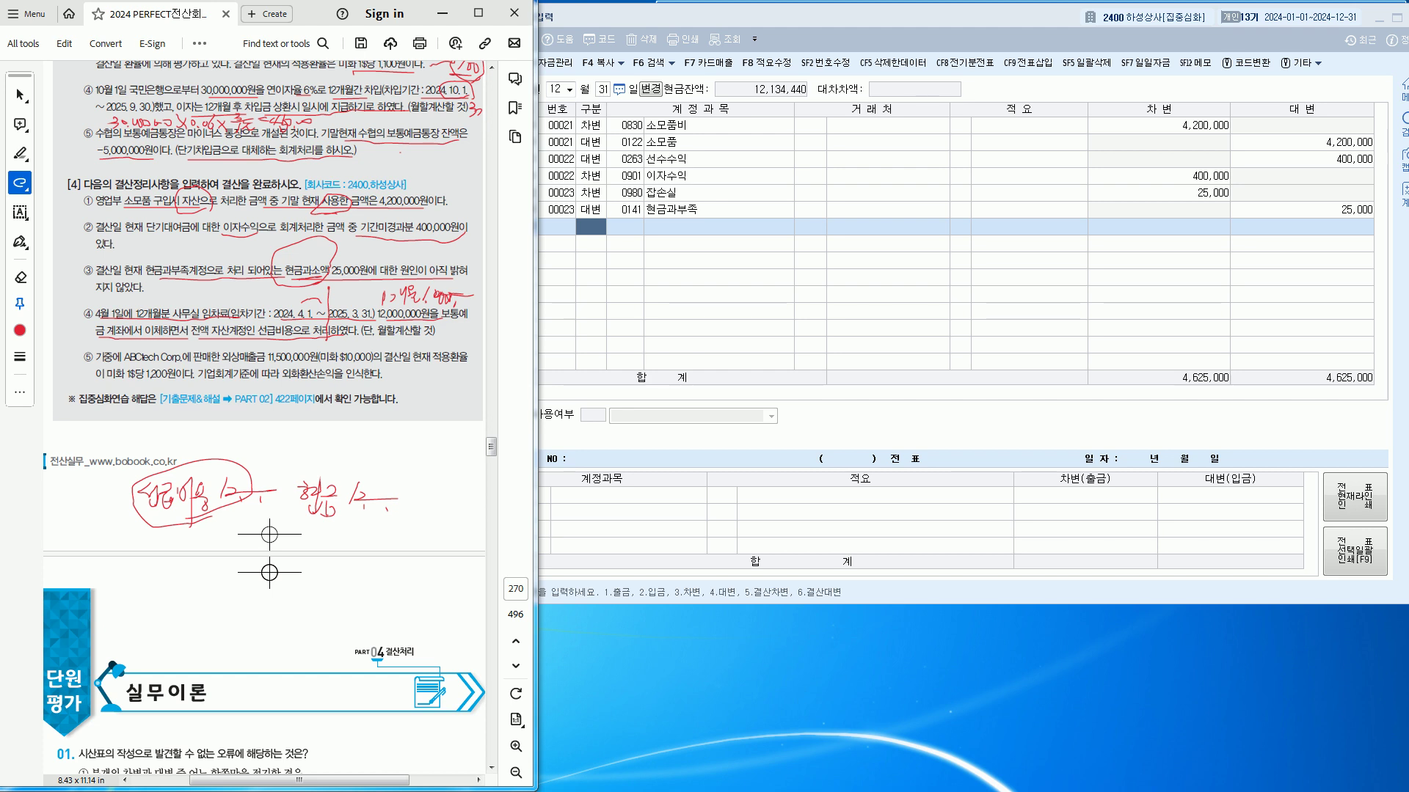
{"action": "mouse_move", "coordinate": [296, 531]}
{"action": "left_mouse_down"}
{"action": "mouse_move", "coordinate": [314, 548]}
{"action": "mouse_move", "coordinate": [327, 530]}
{"action": "mouse_move", "coordinate": [324, 554]}
{"action": "mouse_move", "coordinate": [429, 532]}
{"action": "left_mouse_up"}
{"action": "mouse_move", "coordinate": [140, 527]}
{"action": "left_mouse_down"}
{"action": "mouse_move", "coordinate": [175, 557]}
{"action": "mouse_move", "coordinate": [248, 522]}
{"action": "left_mouse_up"}
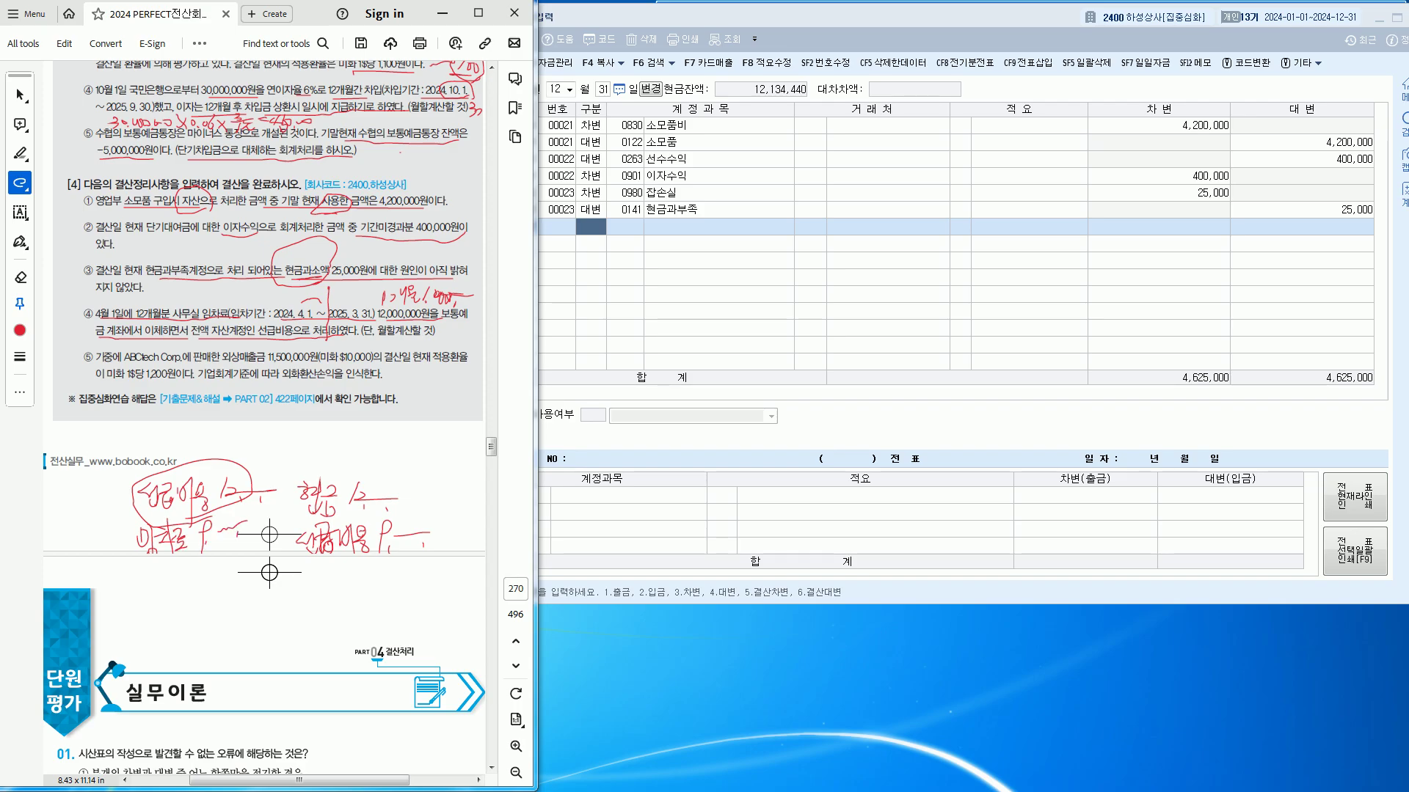
{"action": "mouse_move", "coordinate": [91, 522]}
{"action": "left_mouse_down"}
{"action": "mouse_move", "coordinate": [120, 551]}
{"action": "mouse_move", "coordinate": [126, 538]}
{"action": "left_mouse_up"}
Switch to the PowerPoint slide, examine the 보험료 당기(경과)분 entry for payments treated as assets, and return to the textbook
{"action": "key", "text": "alt+Tab"}
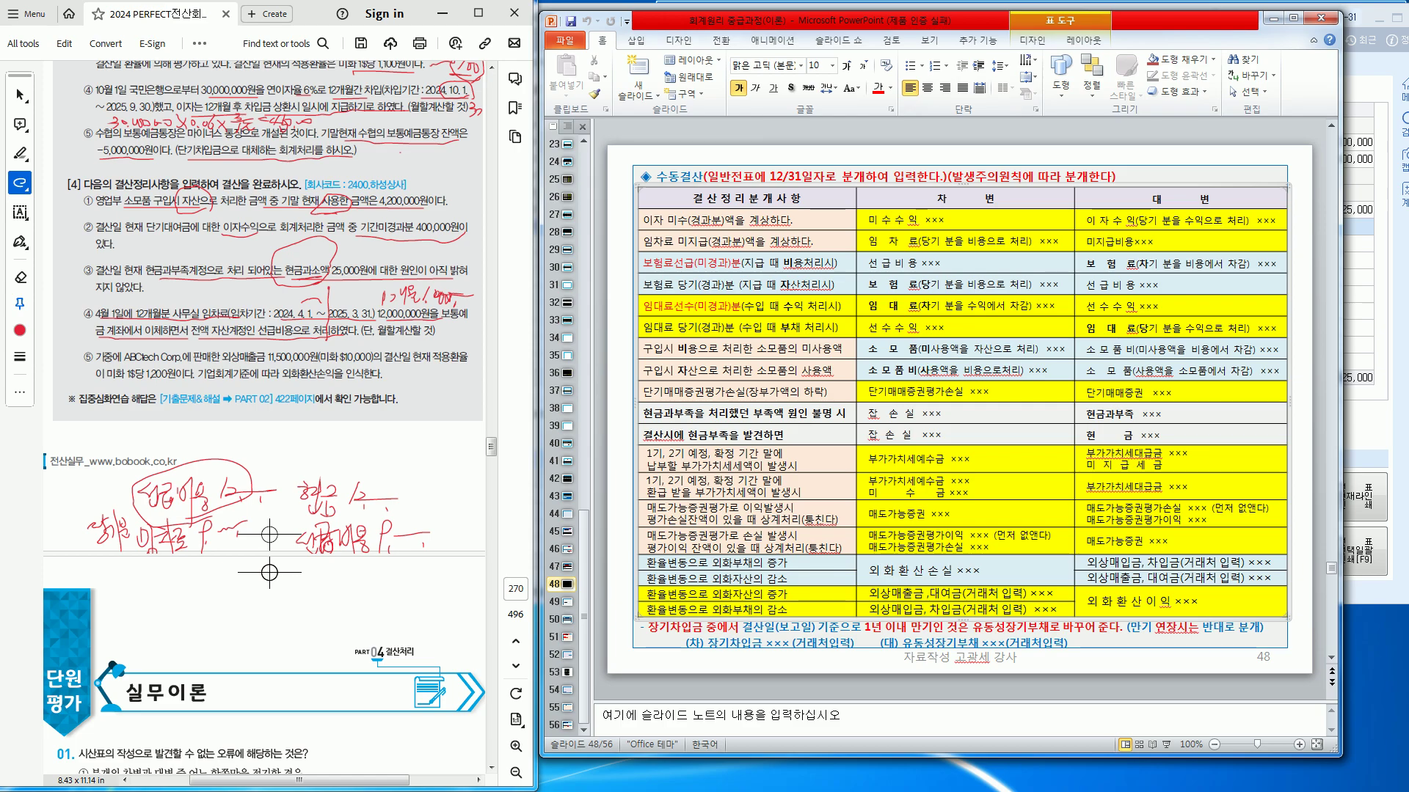
{"action": "double_click", "coordinate": [688, 284]}
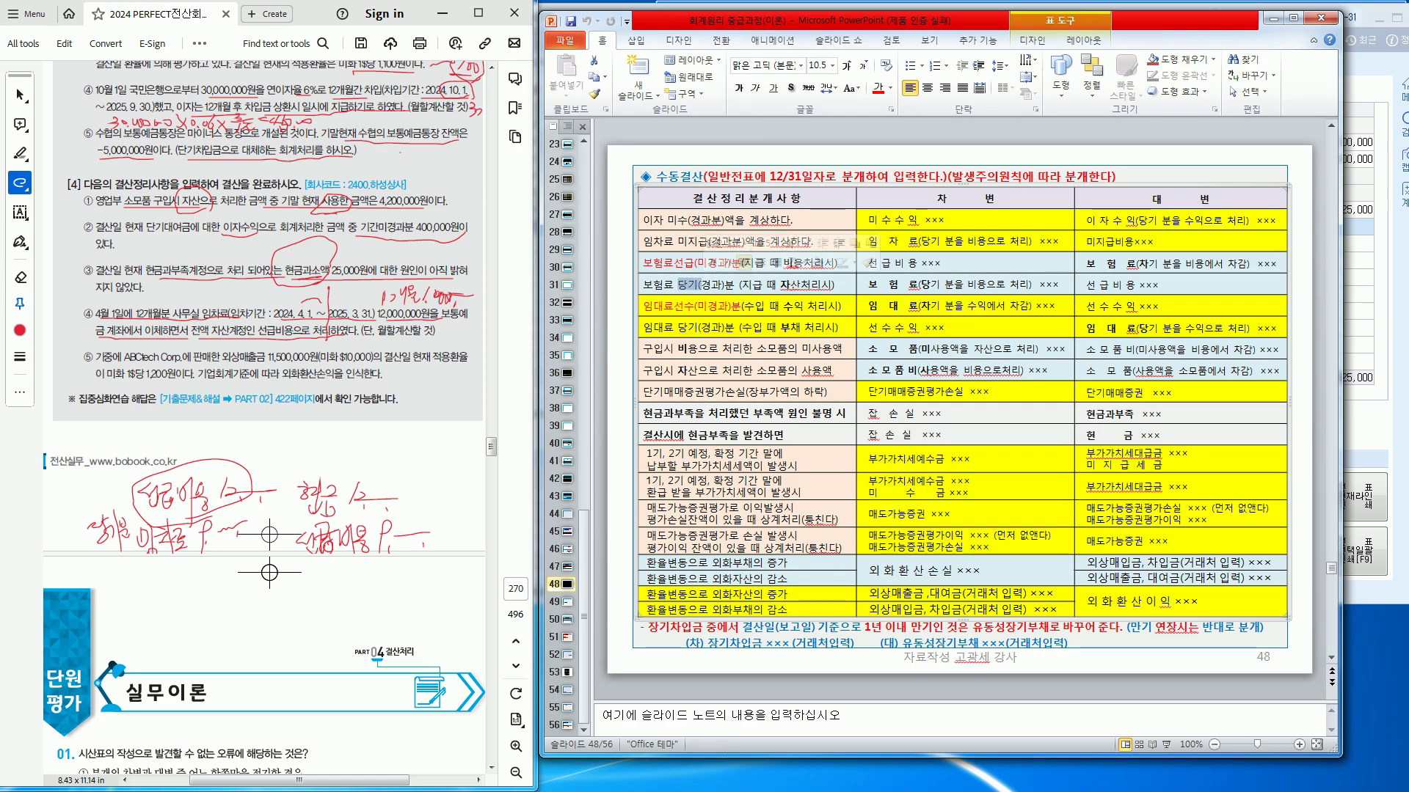
{"action": "left_click", "coordinate": [724, 283]}
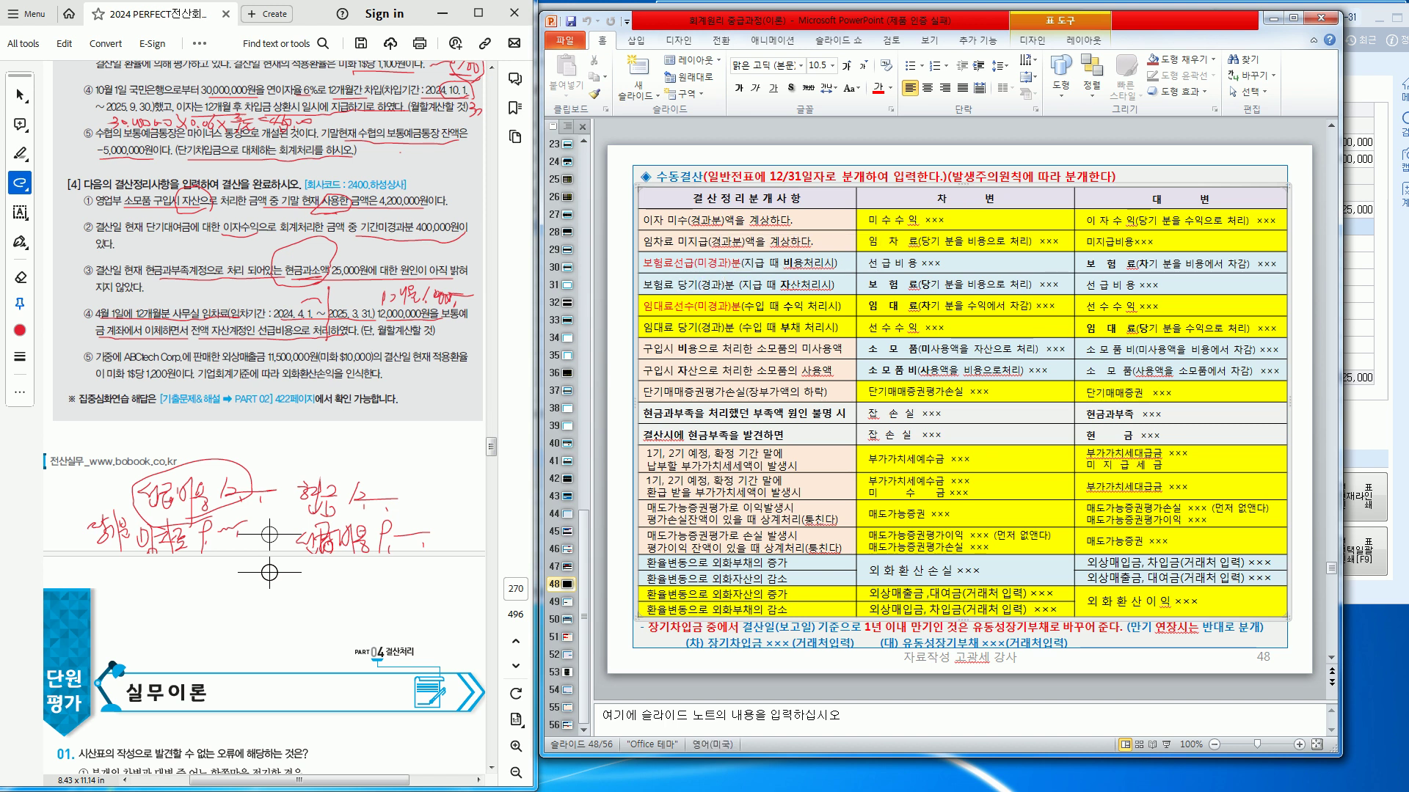
{"action": "left_click_drag", "start_coordinate": [739, 284], "coordinate": [1011, 284]}
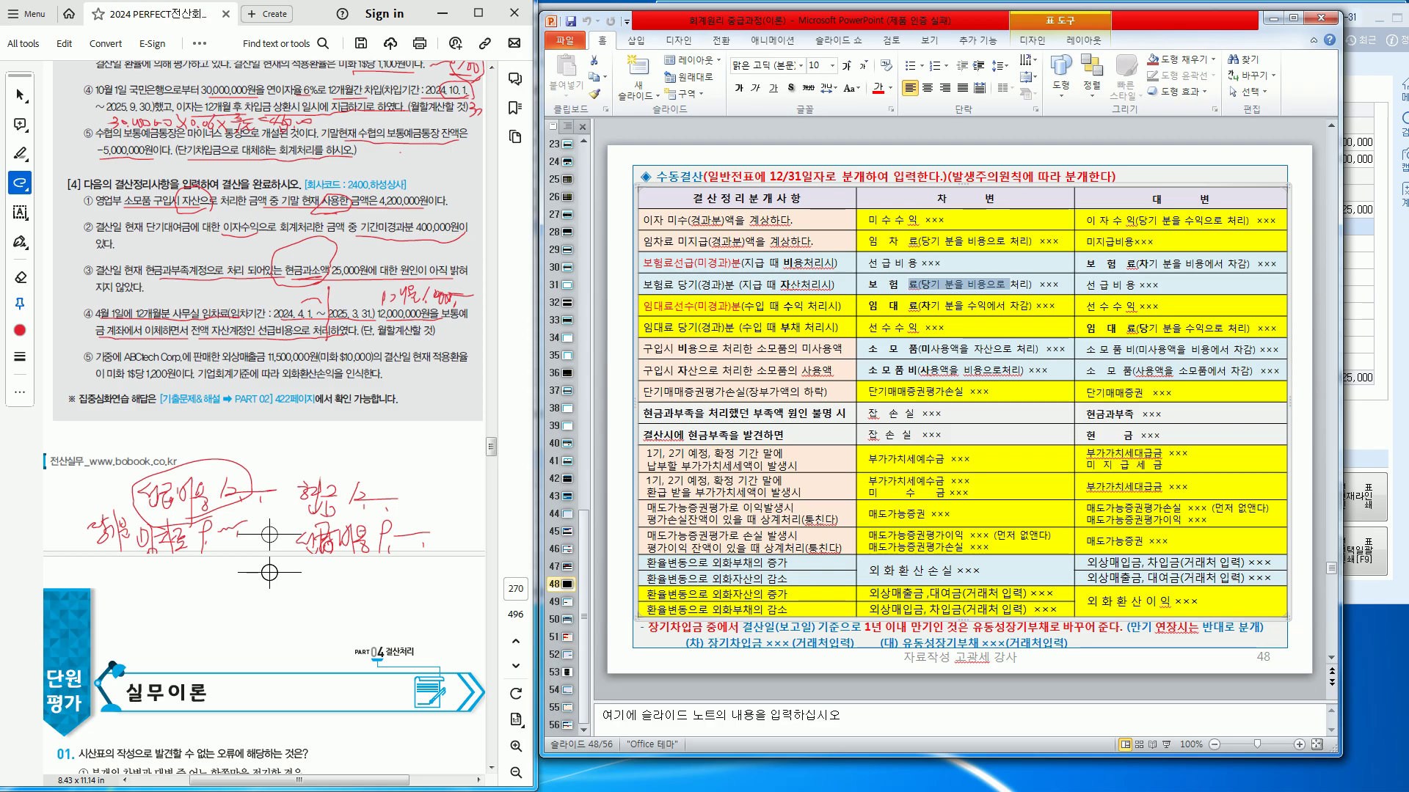
{"action": "left_click_drag", "start_coordinate": [910, 455], "coordinate": [910, 514]}
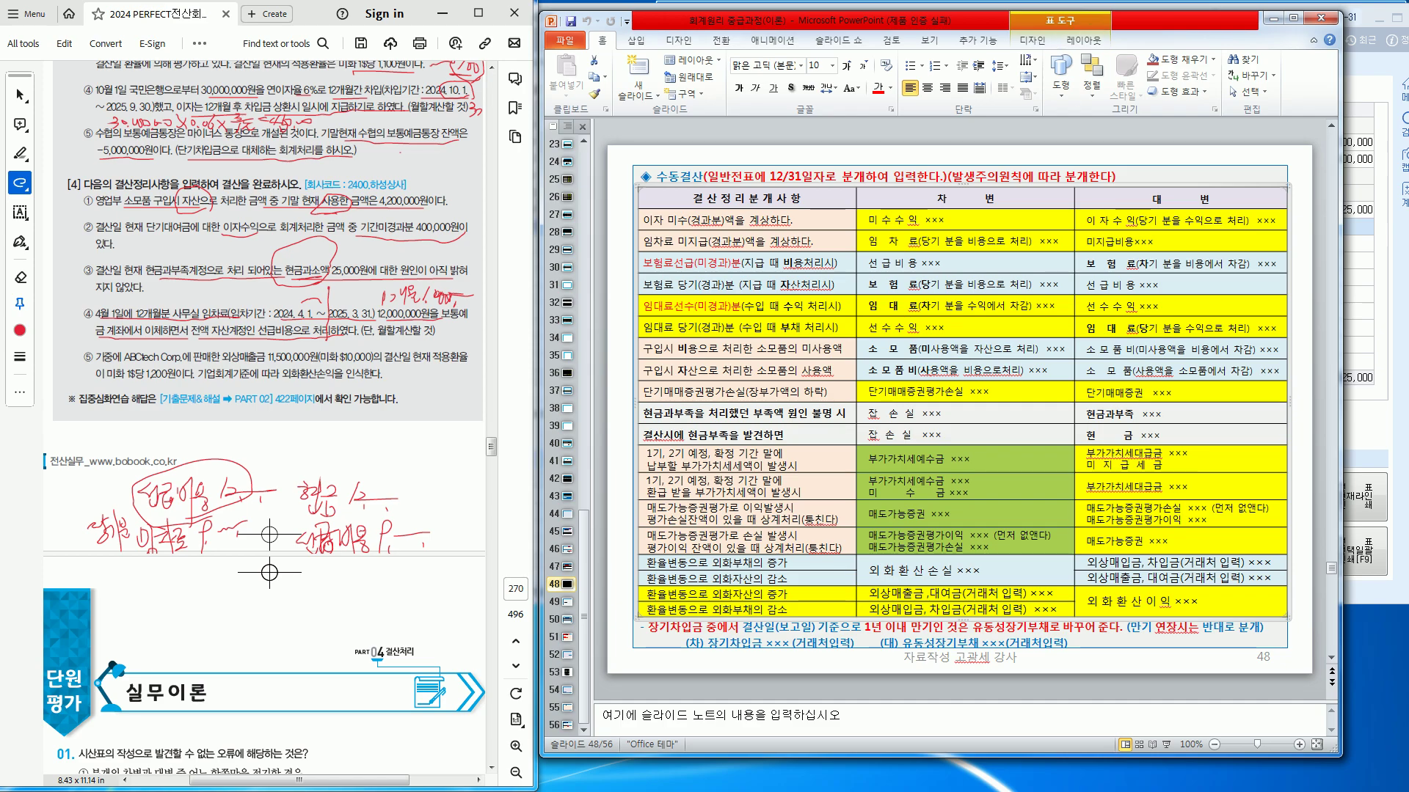
{"action": "key", "text": "alt+Tab"}
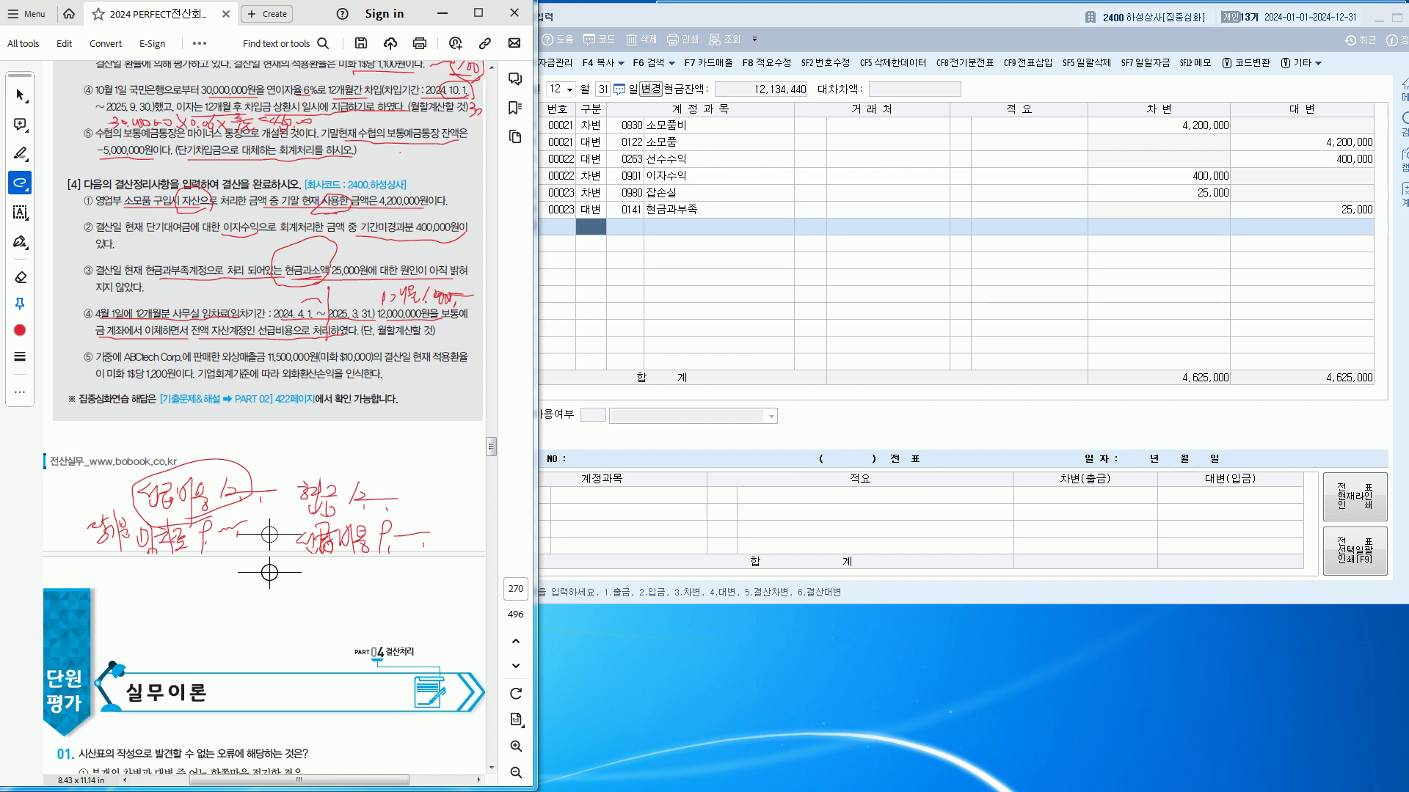
Add a December 31 debit line for the 판매관리비 account 임차료 (0819) of 9,000,000 in the voucher
{"action": "key", "text": "alt+Tab"}
{"action": "type", "text": "3"}
{"action": "type", "text": "0"}
{"action": "type", "text": "차"}
{"action": "key", "text": "Return"}
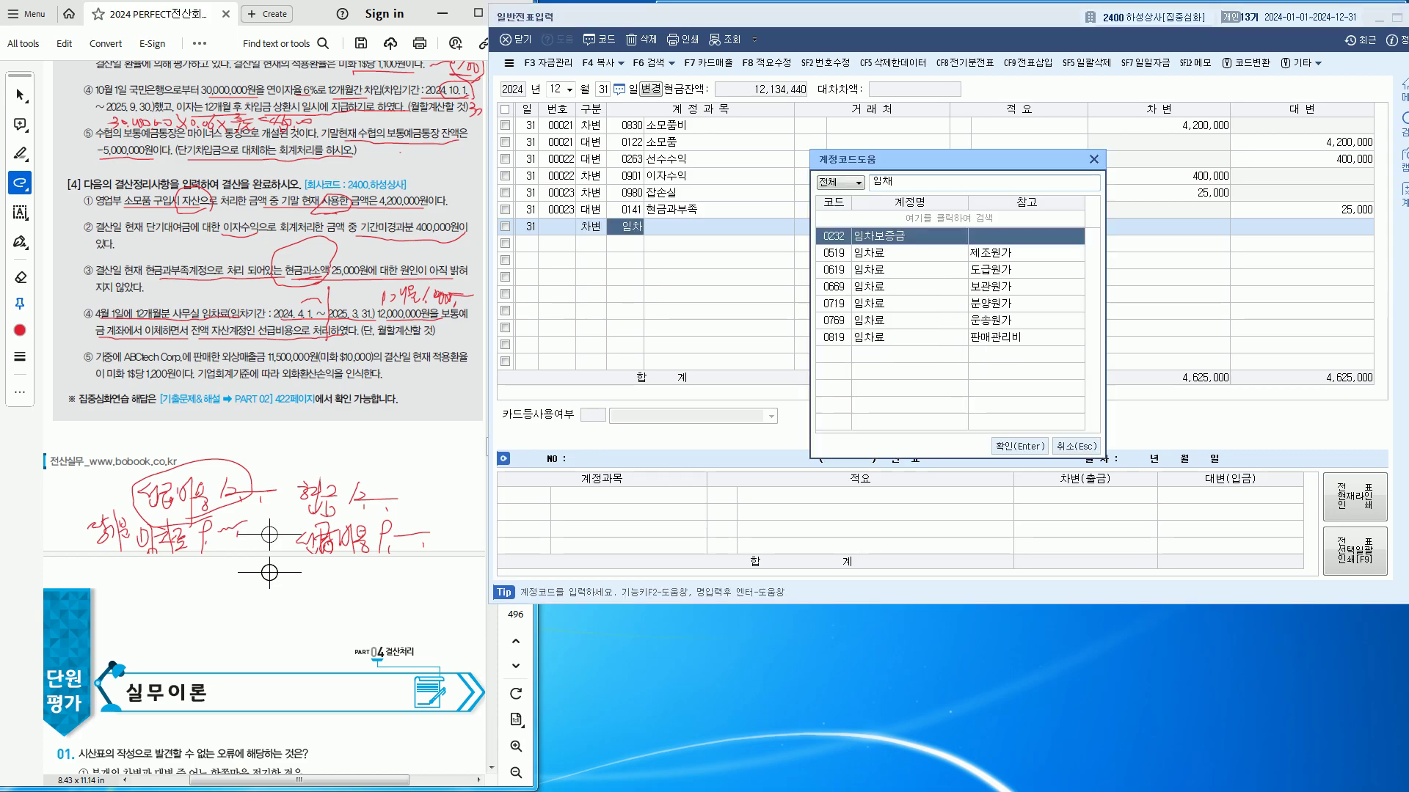
{"action": "key", "text": "Down"}
{"action": "key", "text": "Down"}
{"action": "key", "text": "Down"}
{"action": "key", "text": "Down"}
{"action": "key", "text": "Down"}
{"action": "key", "text": "Down"}
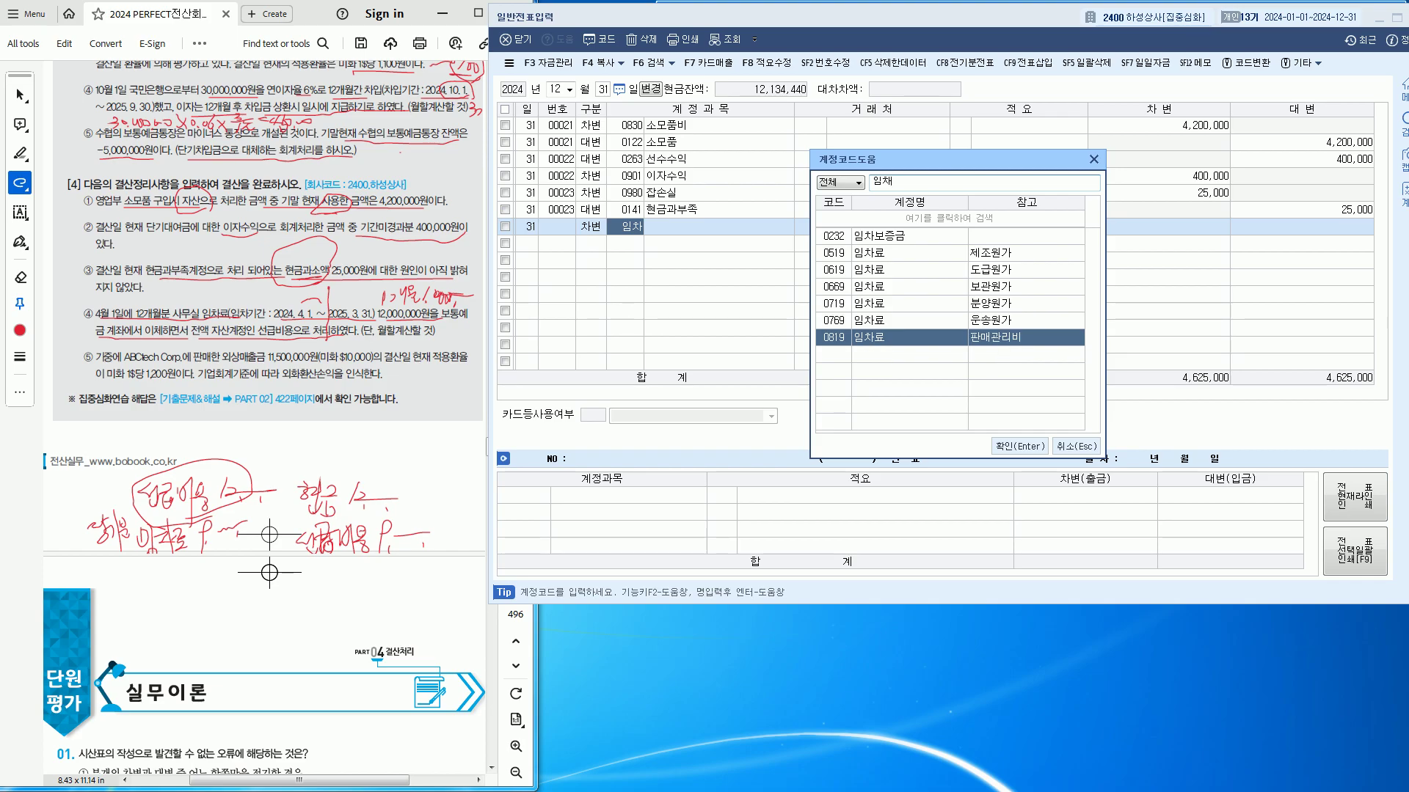
{"action": "key", "text": "Return"}
{"action": "key", "text": "Return"}
{"action": "key", "text": "Return"}
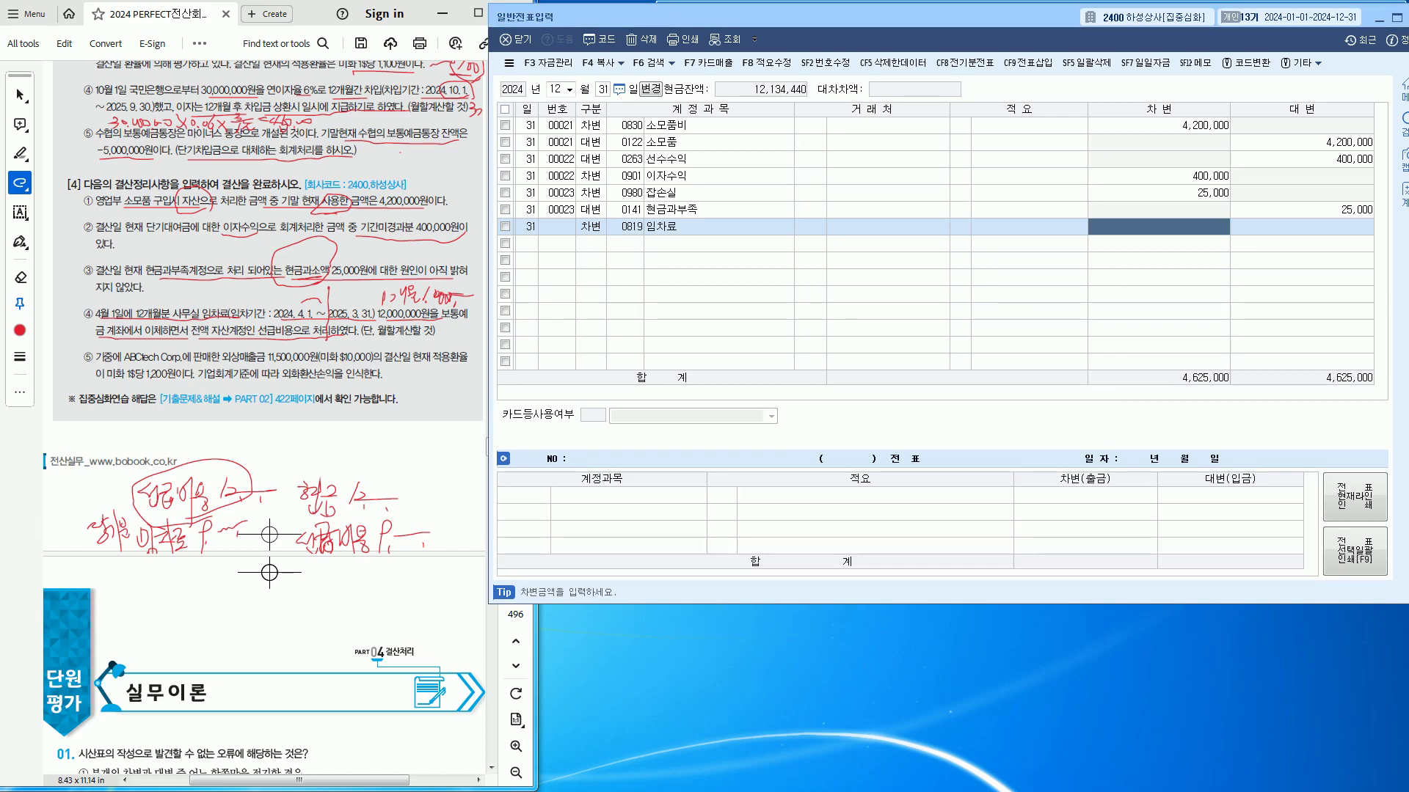
{"action": "type", "text": "9000000"}
{"action": "key", "text": "Return"}
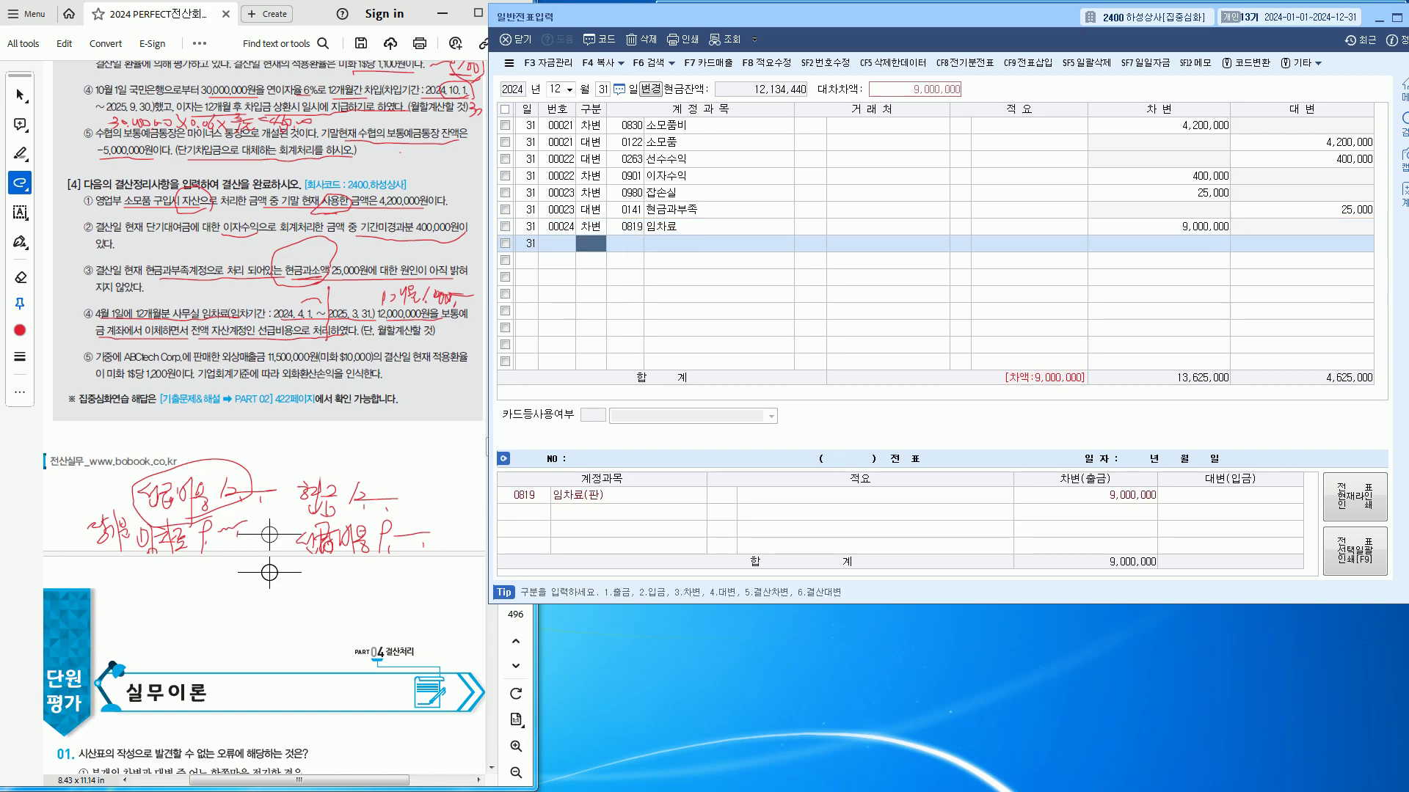
Add the offsetting credit line for 선급비용 (0133) of 9,000,000
{"action": "type", "text": "4"}
{"action": "type", "text": "선급"}
{"action": "key", "text": "Return"}
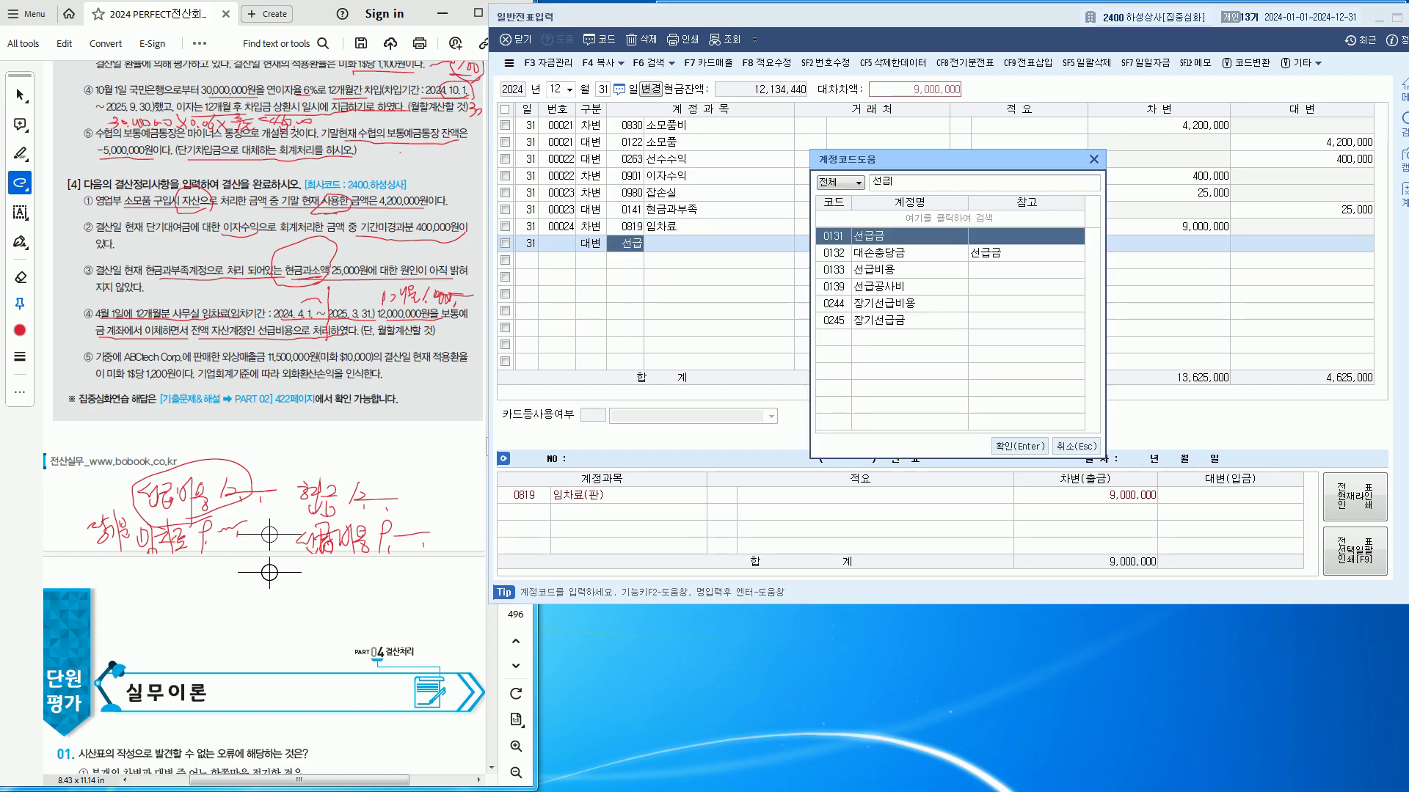
{"action": "left_click", "coordinate": [877, 253]}
{"action": "key", "text": "Down"}
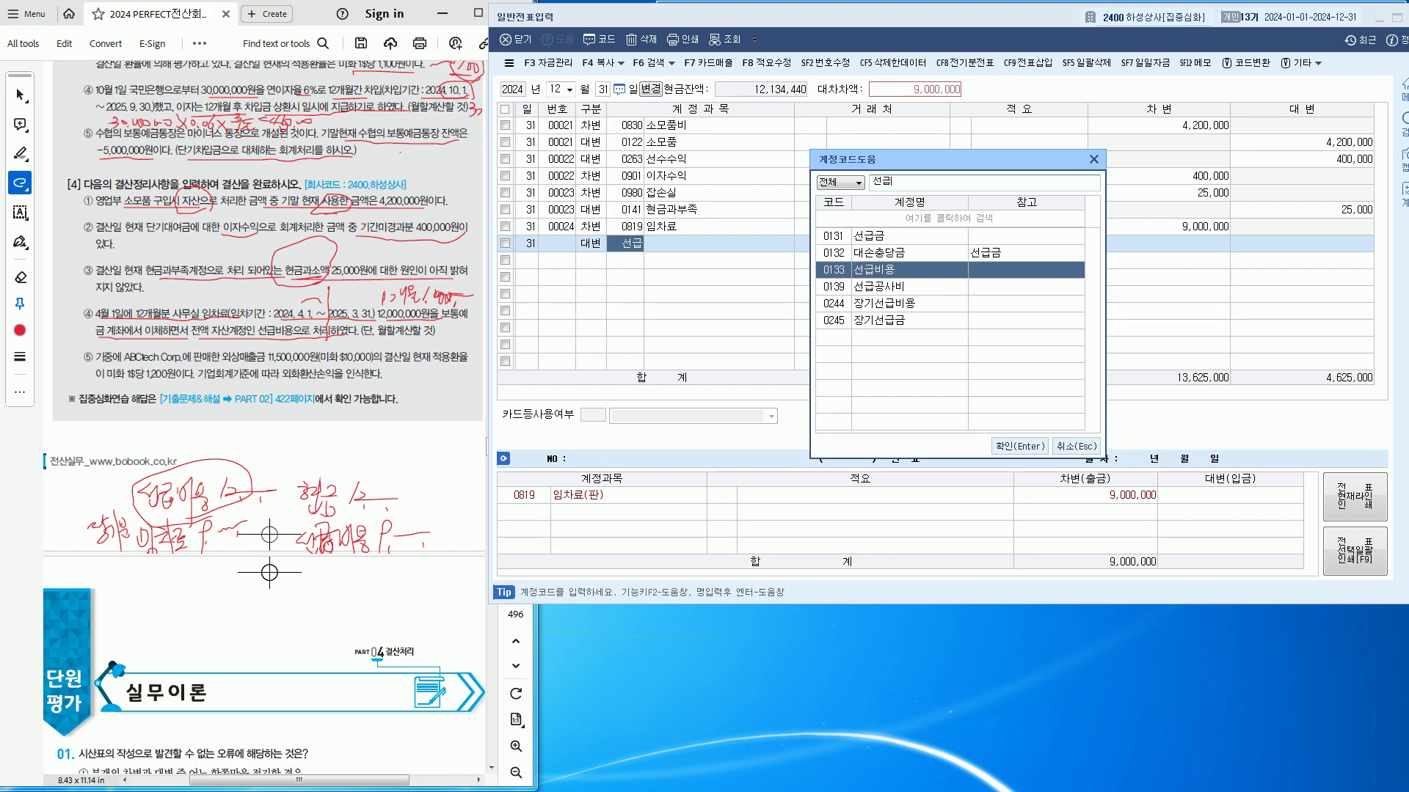
{"action": "key", "text": "Return"}
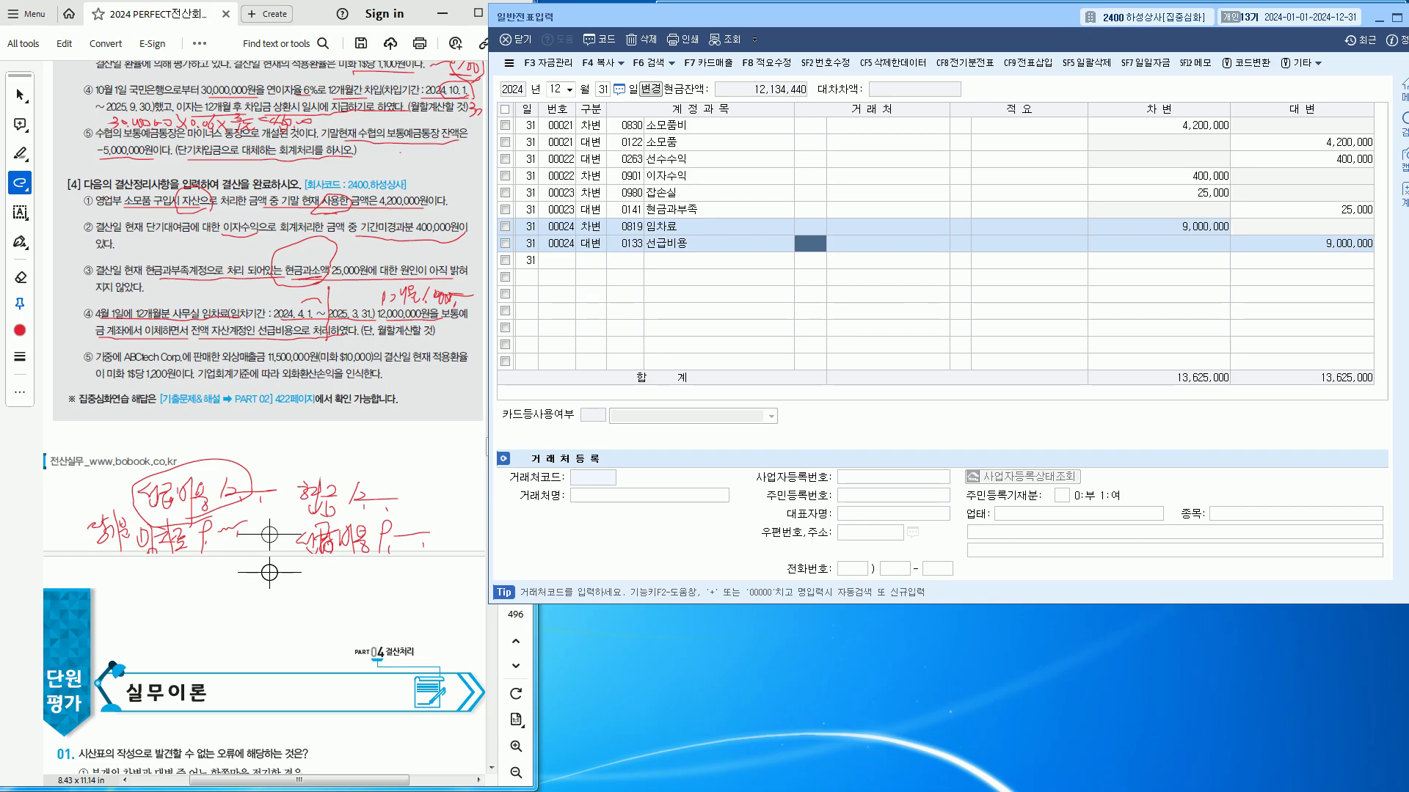
Underline 외상매출금 11,500,000원 and $10,000 in textbook item ⑤ and handwrite the rate 1,150 above them
{"action": "left_click", "coordinate": [269, 535]}
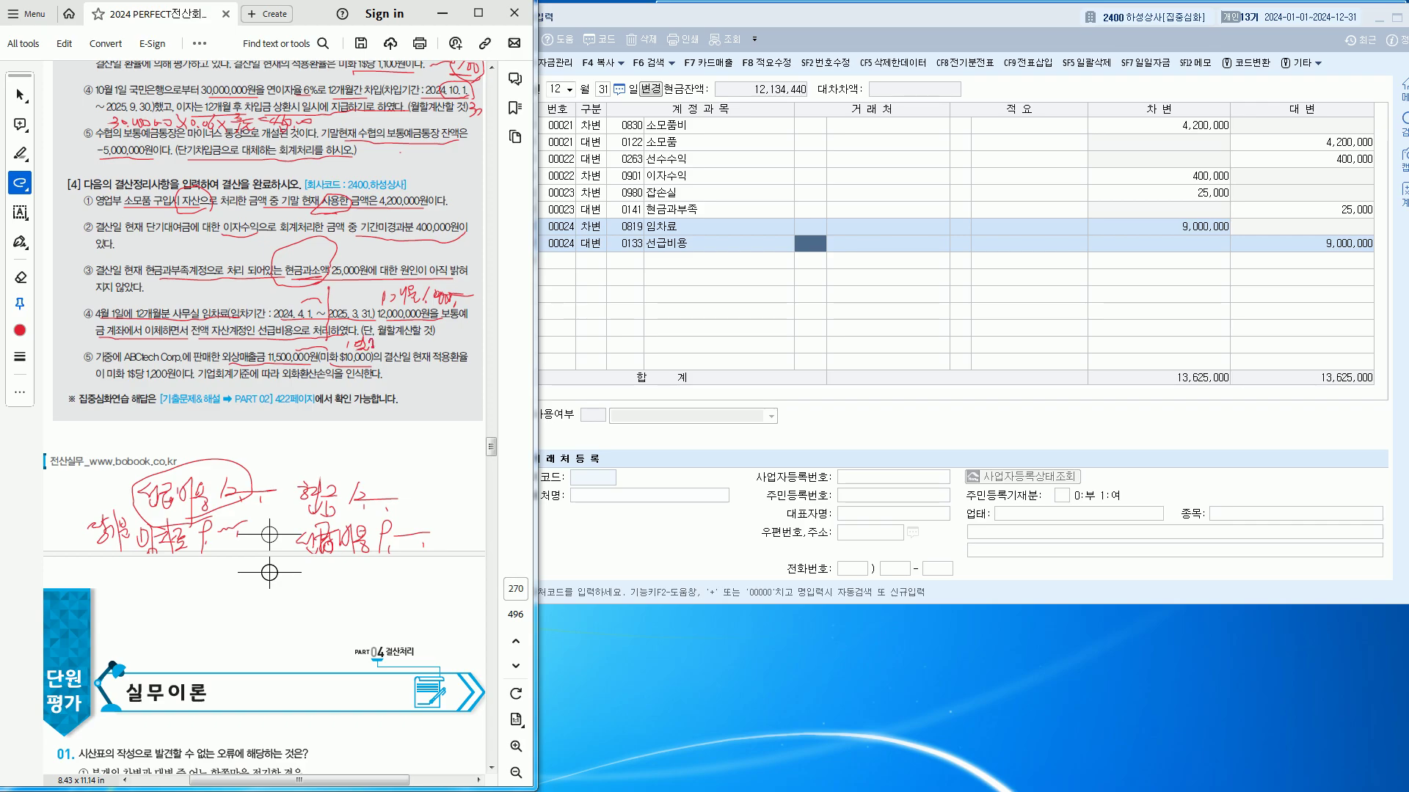
{"action": "mouse_move", "coordinate": [390, 334]}
{"action": "left_mouse_down"}
{"action": "mouse_move", "coordinate": [400, 353]}
{"action": "mouse_move", "coordinate": [432, 347]}
{"action": "left_mouse_up"}
{"action": "left_click_drag", "start_coordinate": [409, 345], "coordinate": [438, 340]}
{"action": "key", "text": "ctrl+z"}
{"action": "key", "text": "ctrl+z"}
{"action": "key", "text": "ctrl+z"}
{"action": "key", "text": "ctrl+shift+z"}
{"action": "key", "text": "ctrl+shift+z"}
Underline 현재 적용환율 in item ⑤, link it to 1,200원, write and circle the rate difference 50, and circle 외상매출금
{"action": "left_click_drag", "start_coordinate": [404, 366], "coordinate": [467, 366]}
{"action": "mouse_move", "coordinate": [443, 367]}
{"action": "left_mouse_down"}
{"action": "mouse_move", "coordinate": [389, 393]}
{"action": "mouse_move", "coordinate": [175, 383]}
{"action": "left_mouse_up"}
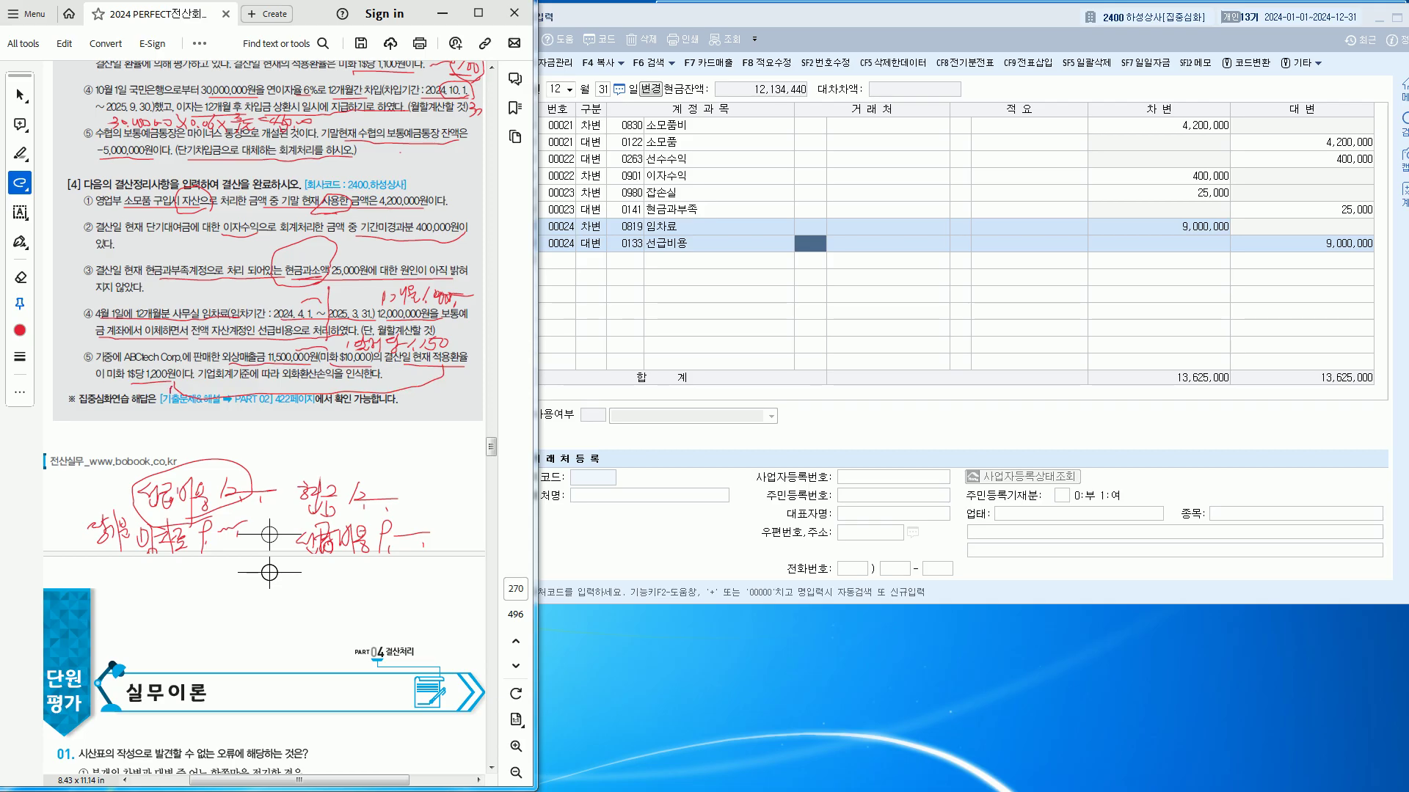
{"action": "mouse_move", "coordinate": [439, 383]}
{"action": "left_mouse_down"}
{"action": "mouse_move", "coordinate": [443, 396]}
{"action": "mouse_move", "coordinate": [447, 382]}
{"action": "left_mouse_up"}
{"action": "left_click_drag", "start_coordinate": [454, 386], "coordinate": [440, 373]}
{"action": "mouse_move", "coordinate": [258, 367]}
{"action": "left_mouse_down"}
{"action": "mouse_move", "coordinate": [229, 366]}
{"action": "mouse_move", "coordinate": [269, 338]}
{"action": "mouse_move", "coordinate": [259, 367]}
{"action": "left_mouse_up"}
Start a new December 31 debit line below the 선급비용 entry in the voucher
{"action": "key", "text": "Return"}
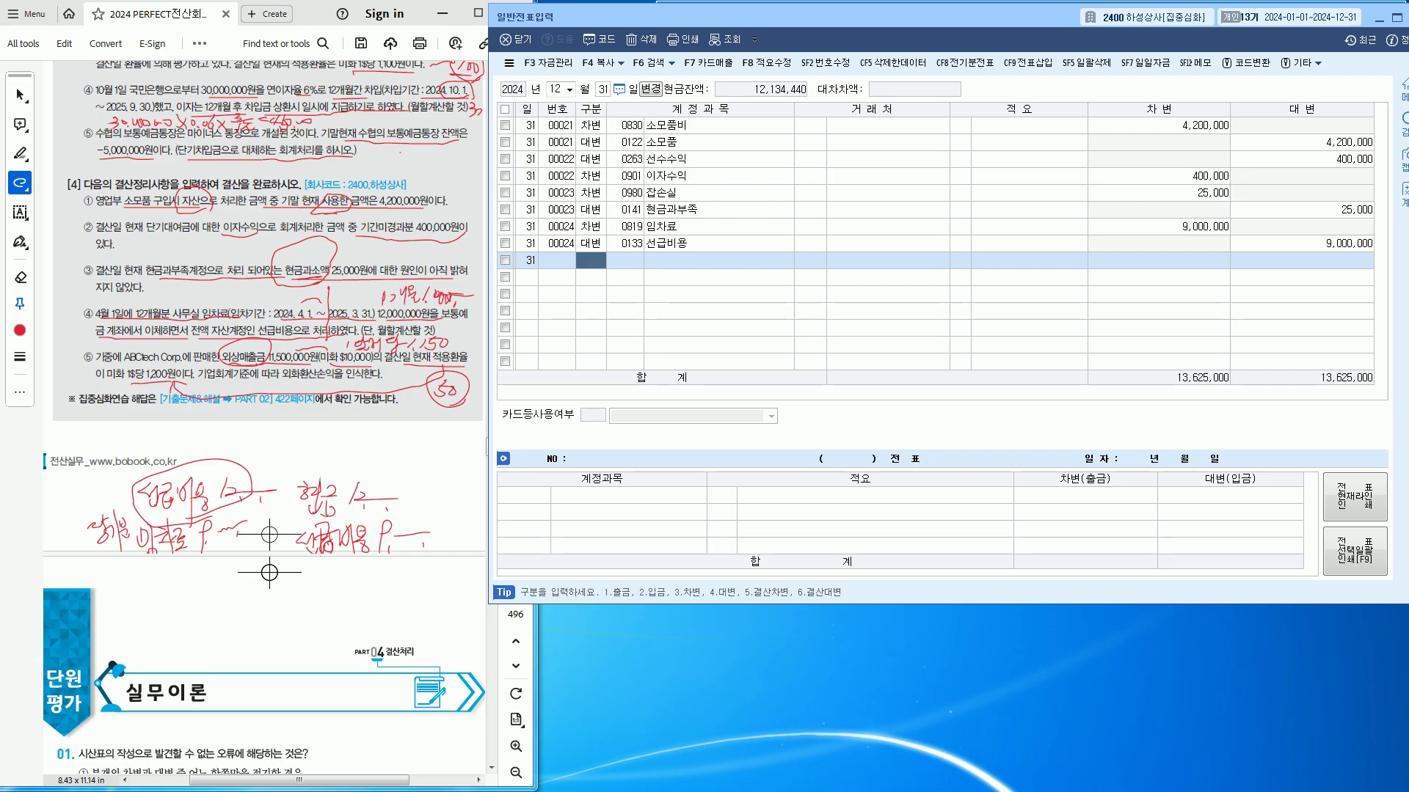
{"action": "type", "text": "3"}
{"action": "key", "text": "Return"}
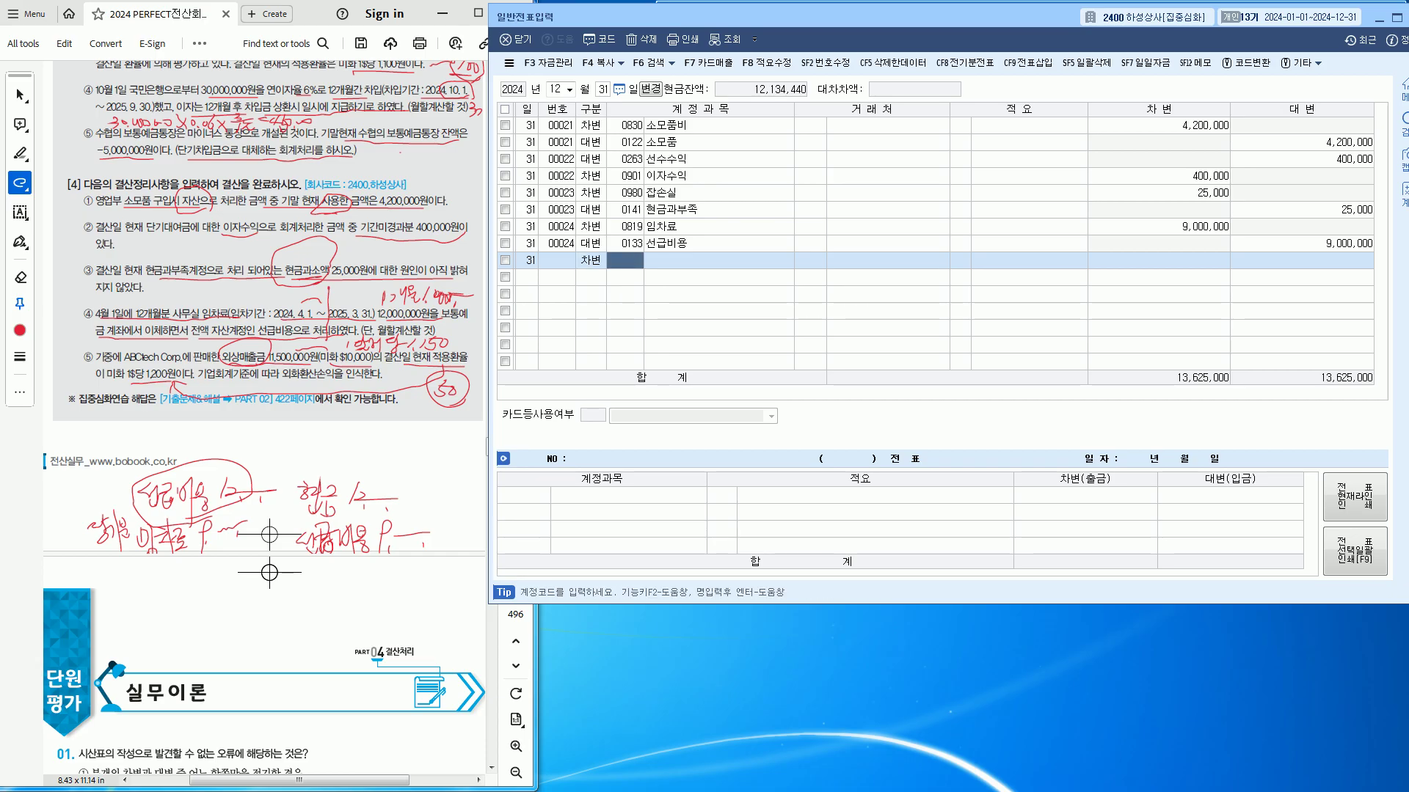
{"action": "type", "text": "외상"}
{"action": "key", "text": "BackSpace"}
{"action": "key", "text": "BackSpace"}
{"action": "key", "text": "BackSpace"}
{"action": "key", "text": "BackSpace"}
{"action": "type", "text": "외화"}
{"action": "key", "text": "Return"}
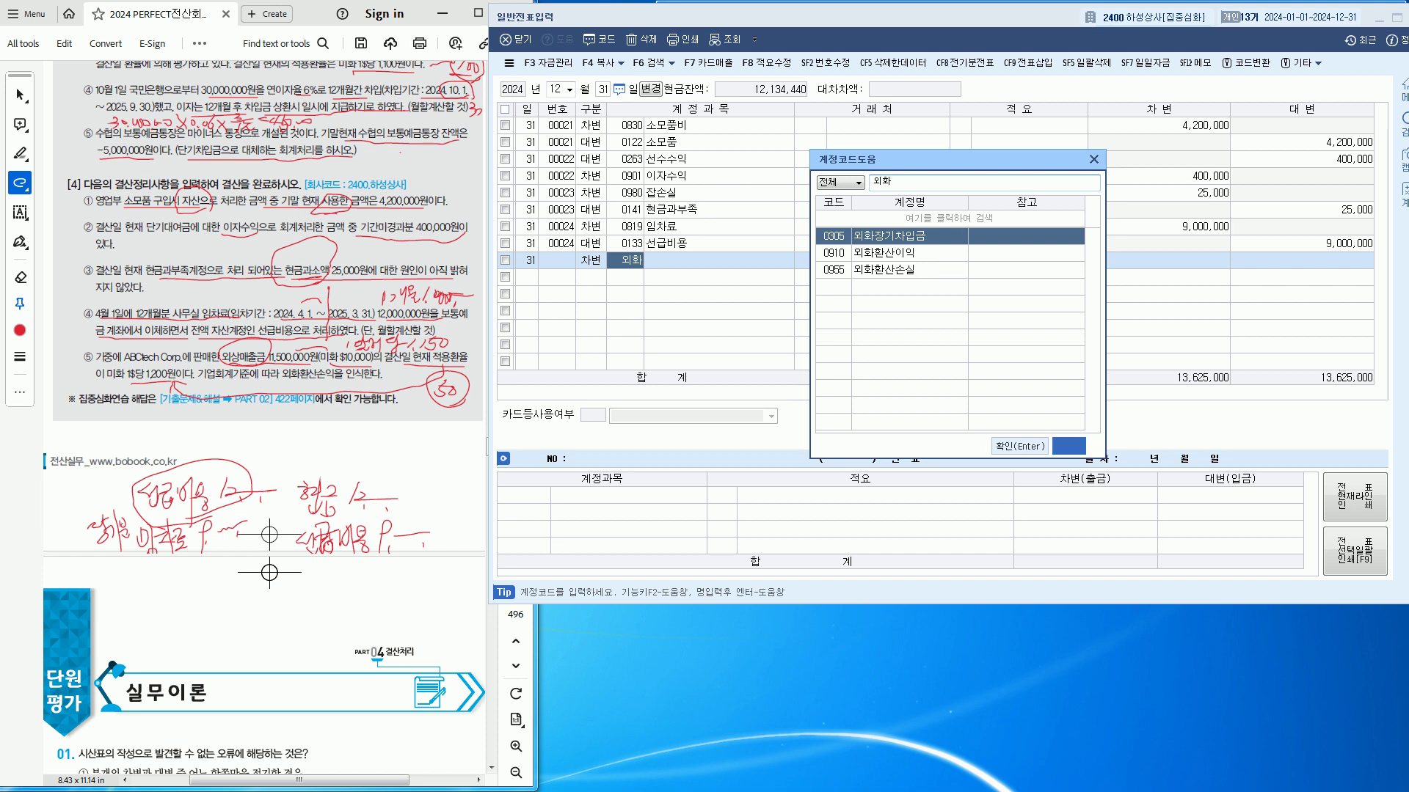
{"action": "key", "text": "Escape"}
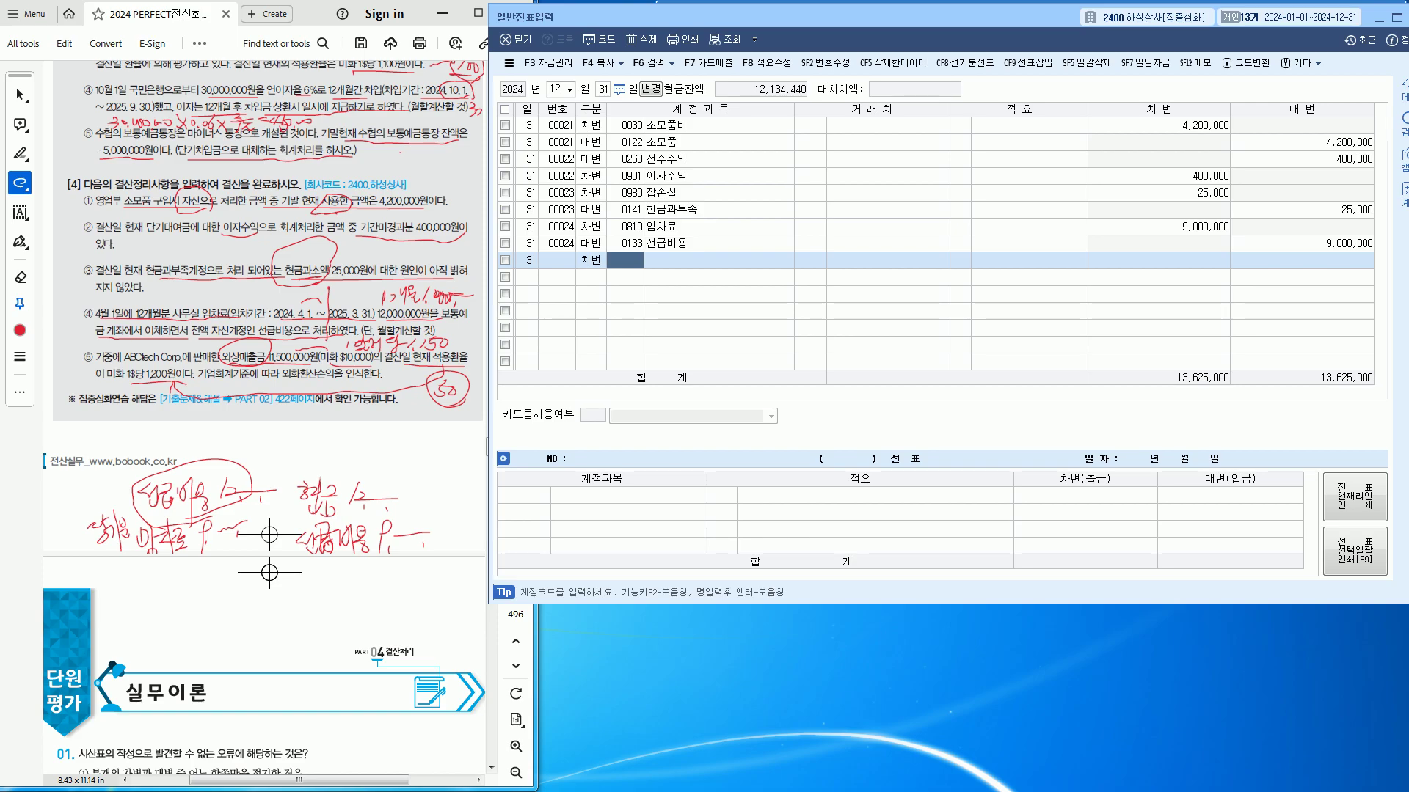
Complete the debit line with account 외상매출금 (0108), trading partner ABCtech Corp. (06671) and amount 500,000
{"action": "type", "text": "108"}
{"action": "key", "text": "Return"}
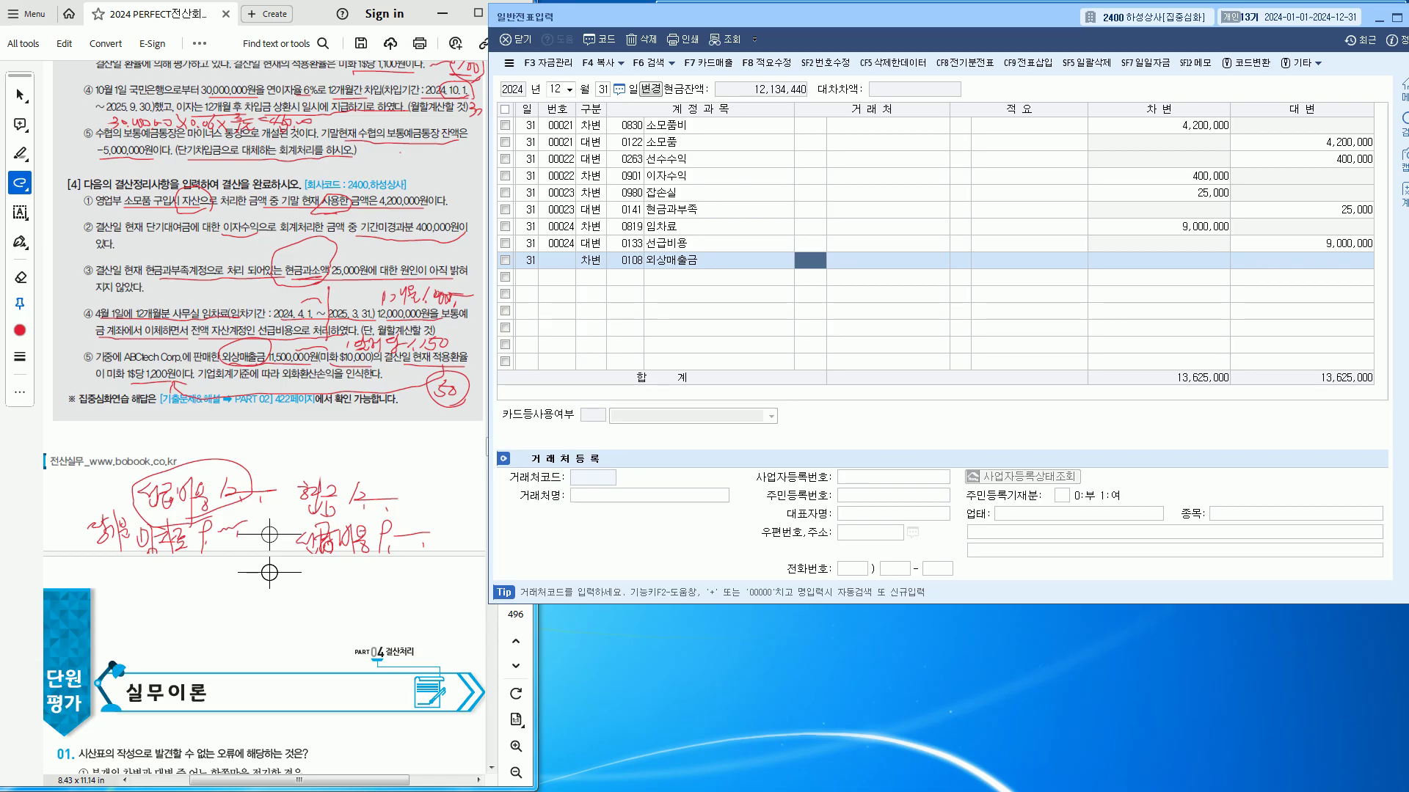
{"action": "type", "text": "a"}
{"action": "key", "text": "Return"}
{"action": "key", "text": "Down"}
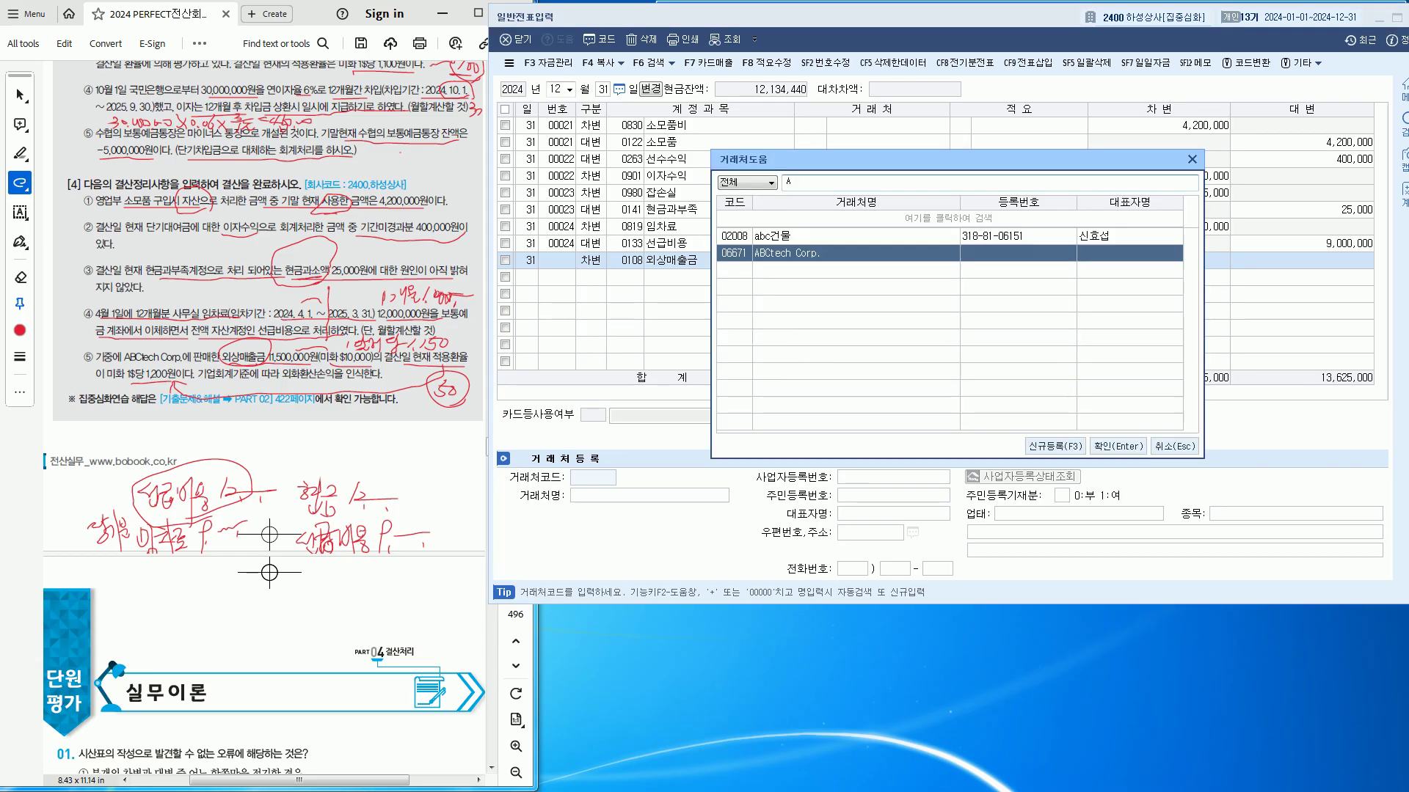
{"action": "key", "text": "Return"}
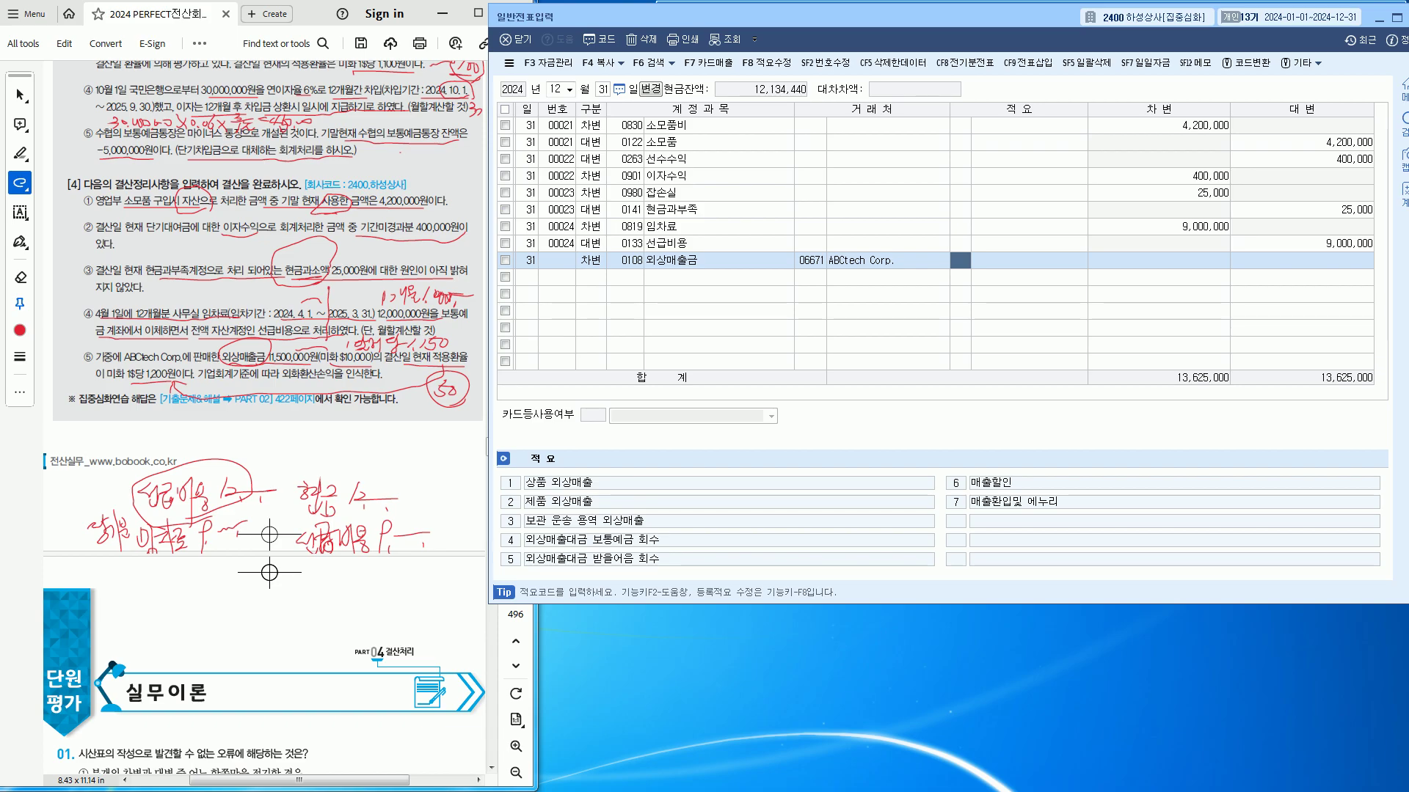
{"action": "key", "text": "Return"}
{"action": "type", "text": "5"}
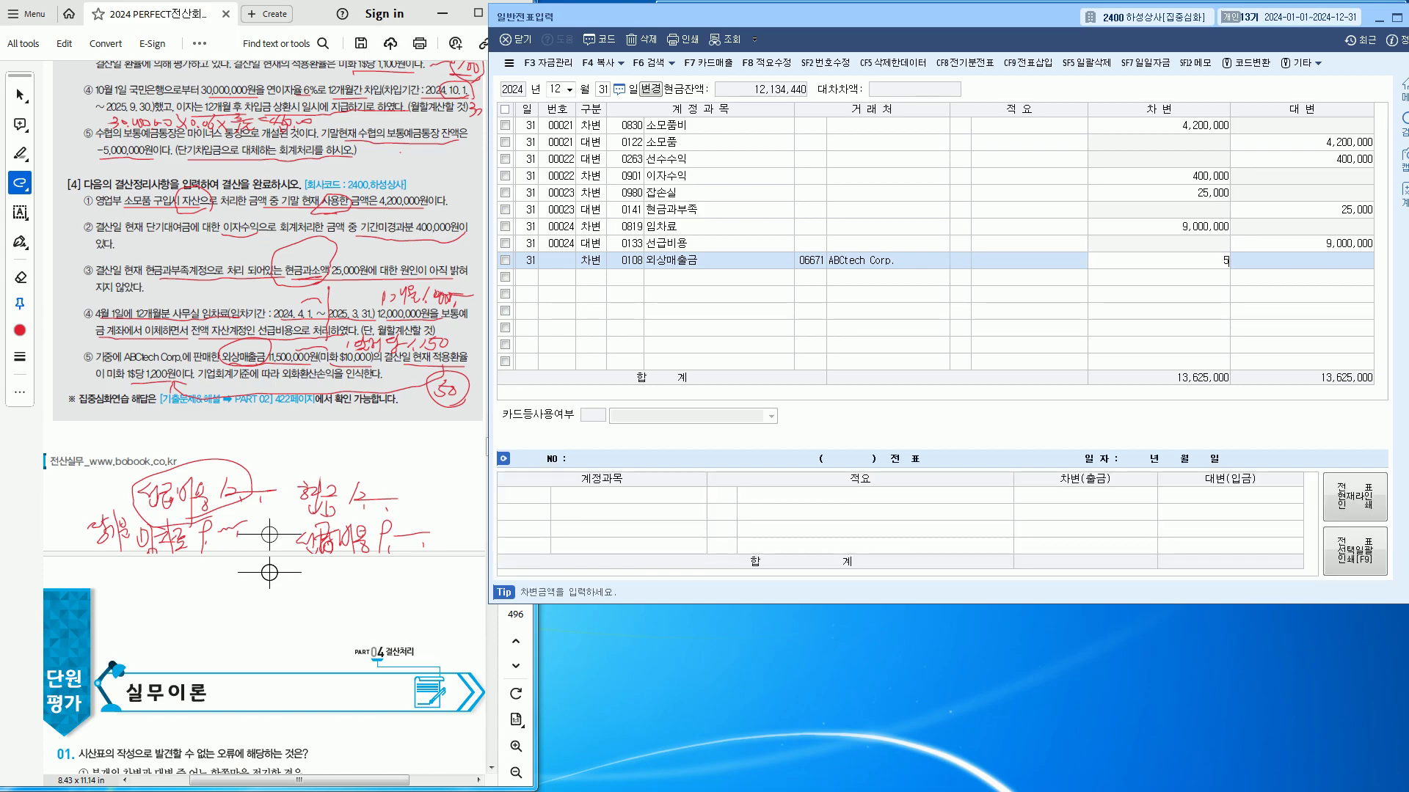
{"action": "type", "text": "00,000"}
{"action": "key", "text": "Return"}
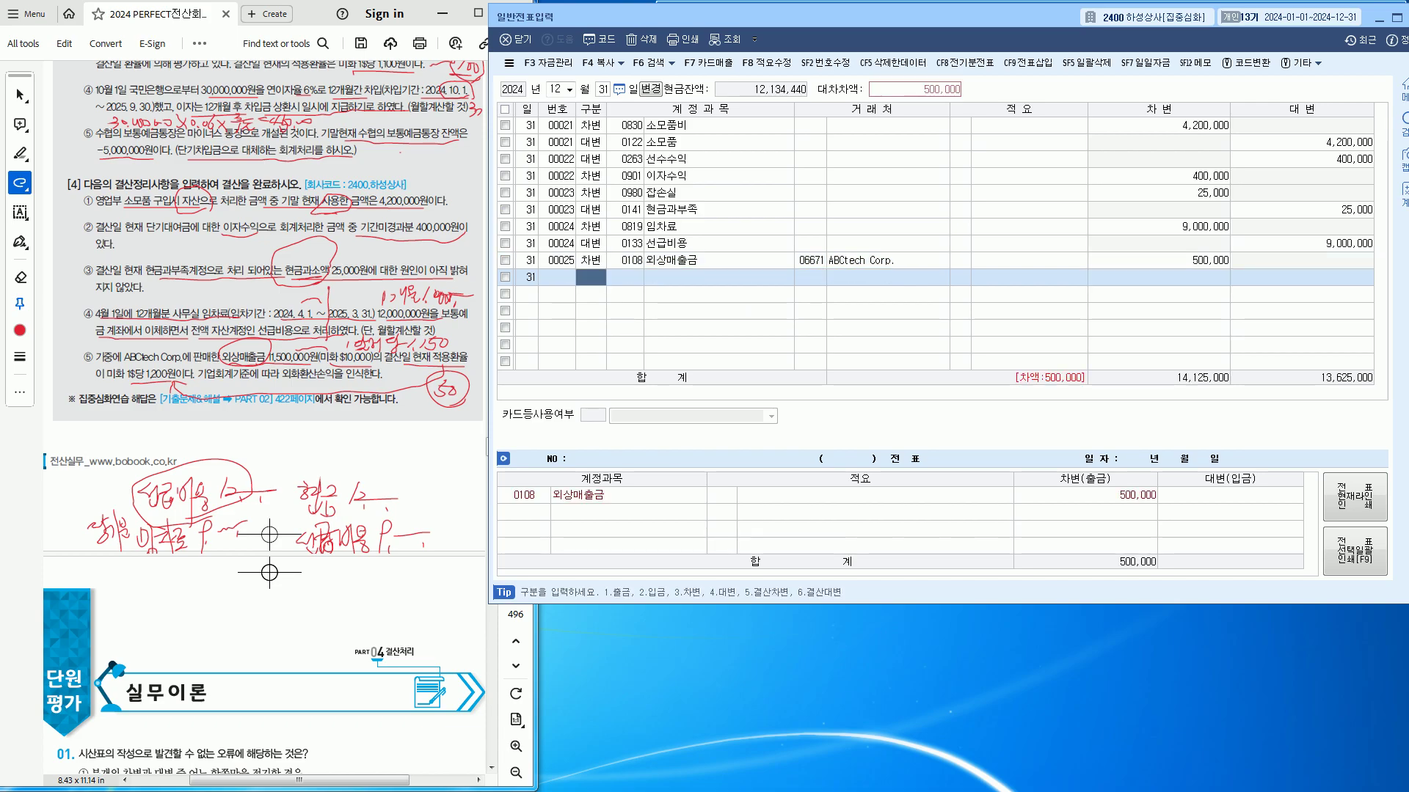
Add the offsetting credit line for 외화환산이익 (0910) of 500,000, finding the account by the name 외화
{"action": "type", "text": "4"}
{"action": "key", "text": "Return"}
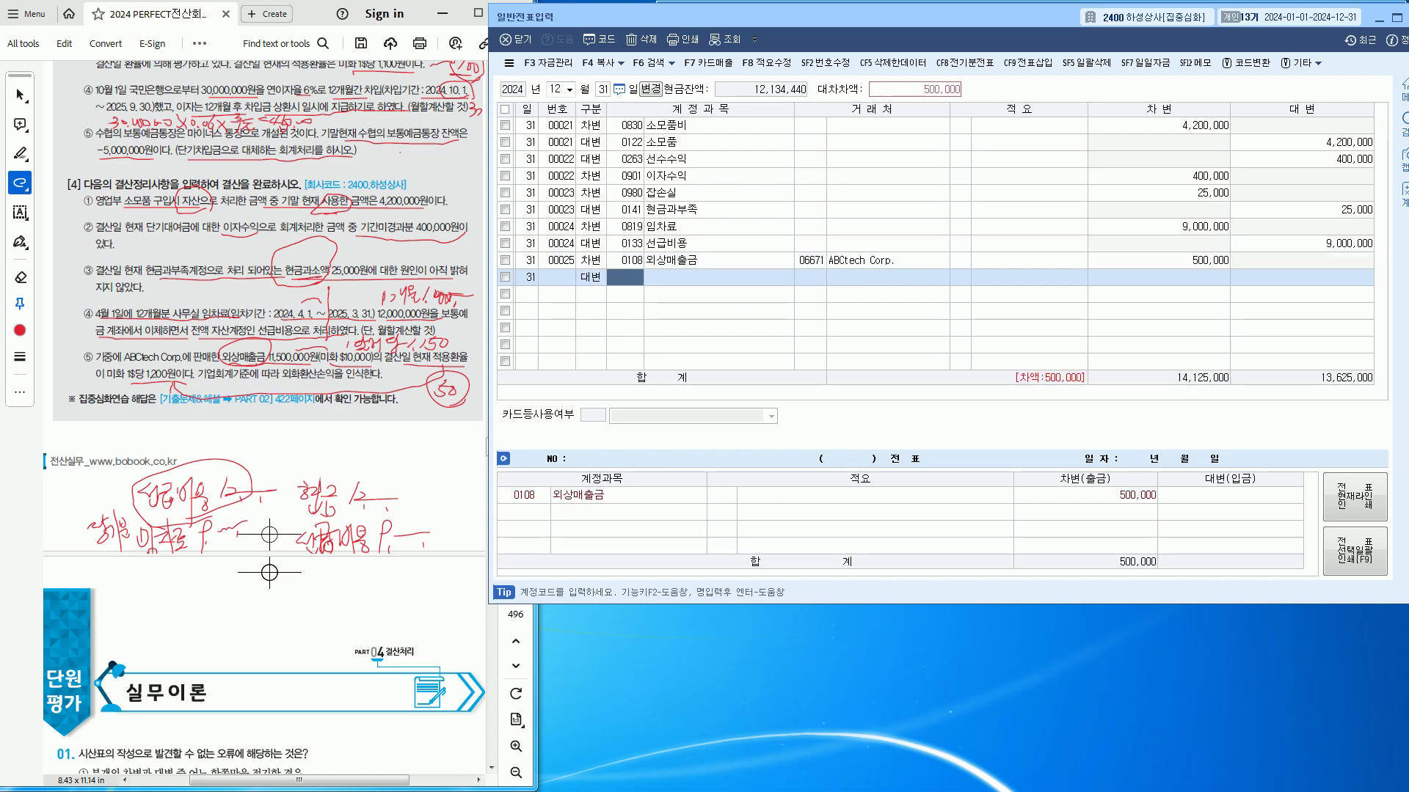
{"action": "type", "text": "dhlghk"}
{"action": "key", "text": "Return"}
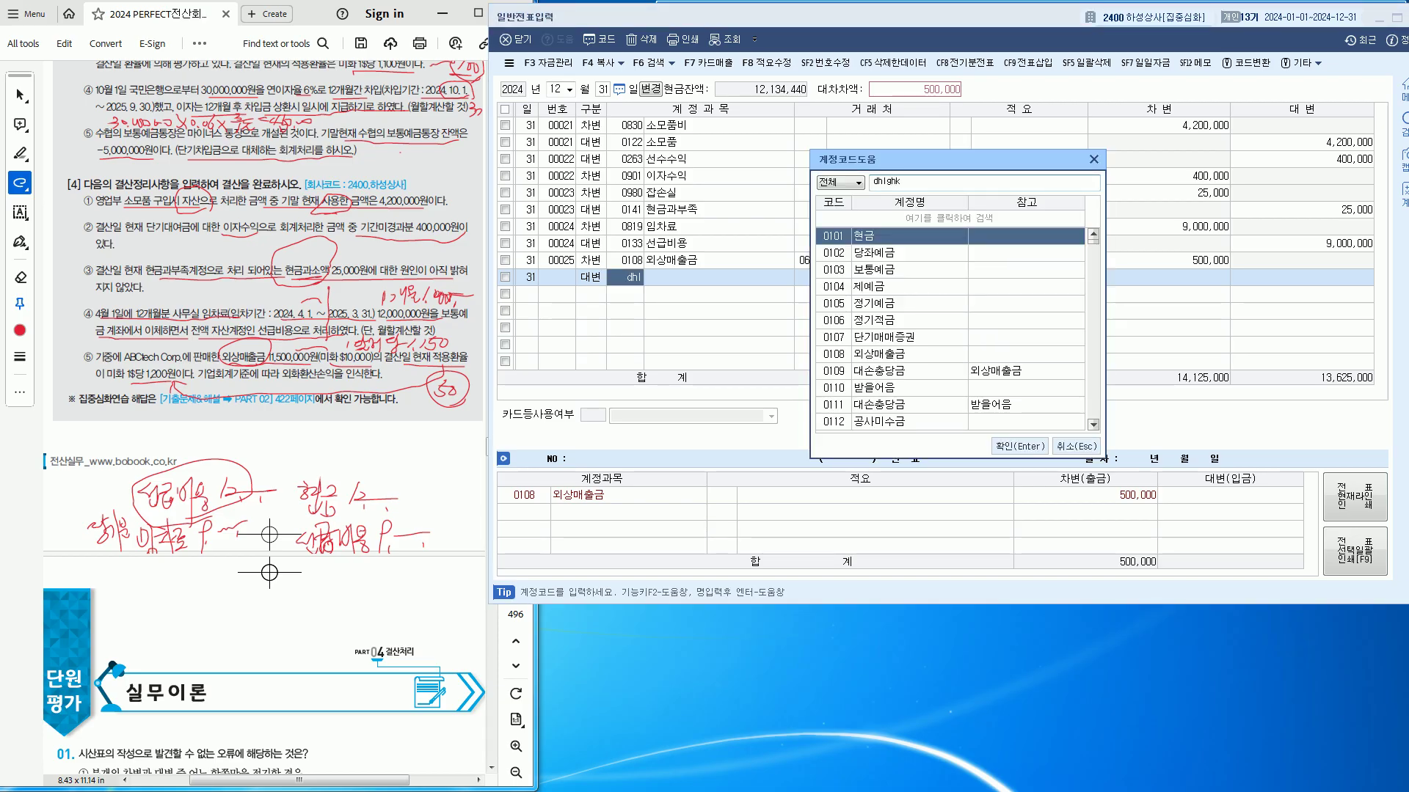
{"action": "key", "text": "BackSpace"}
{"action": "key", "text": "BackSpace"}
{"action": "key", "text": "BackSpace"}
{"action": "key", "text": "BackSpace"}
{"action": "key", "text": "BackSpace"}
{"action": "key", "text": "BackSpace"}
{"action": "type", "text": "dhlghk"}
{"action": "key", "text": "BackSpace"}
{"action": "key", "text": "BackSpace"}
{"action": "key", "text": "BackSpace"}
{"action": "key", "text": "BackSpace"}
{"action": "key", "text": "BackSpace"}
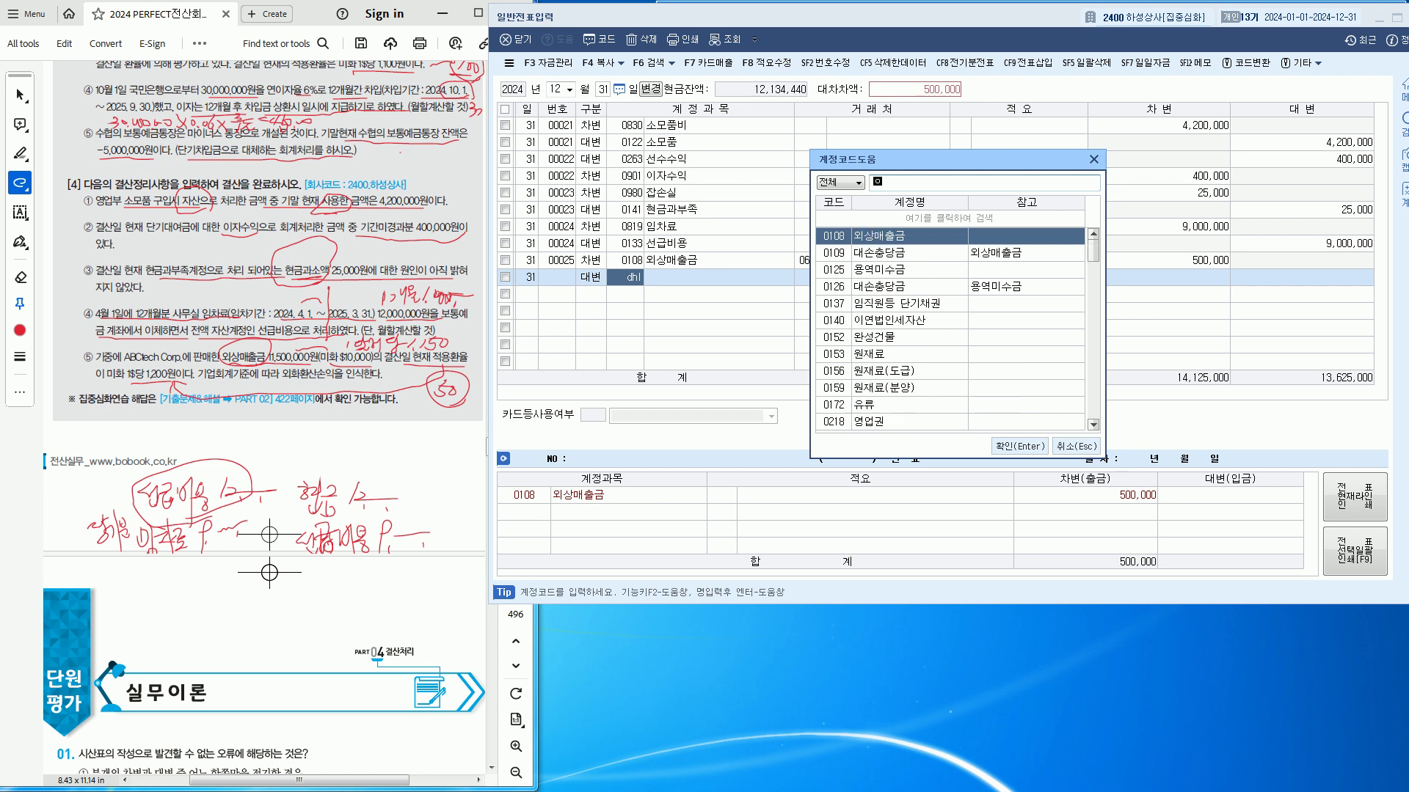
{"action": "type", "text": "외화"}
{"action": "key", "text": "BackSpace"}
{"action": "key", "text": "BackSpace"}
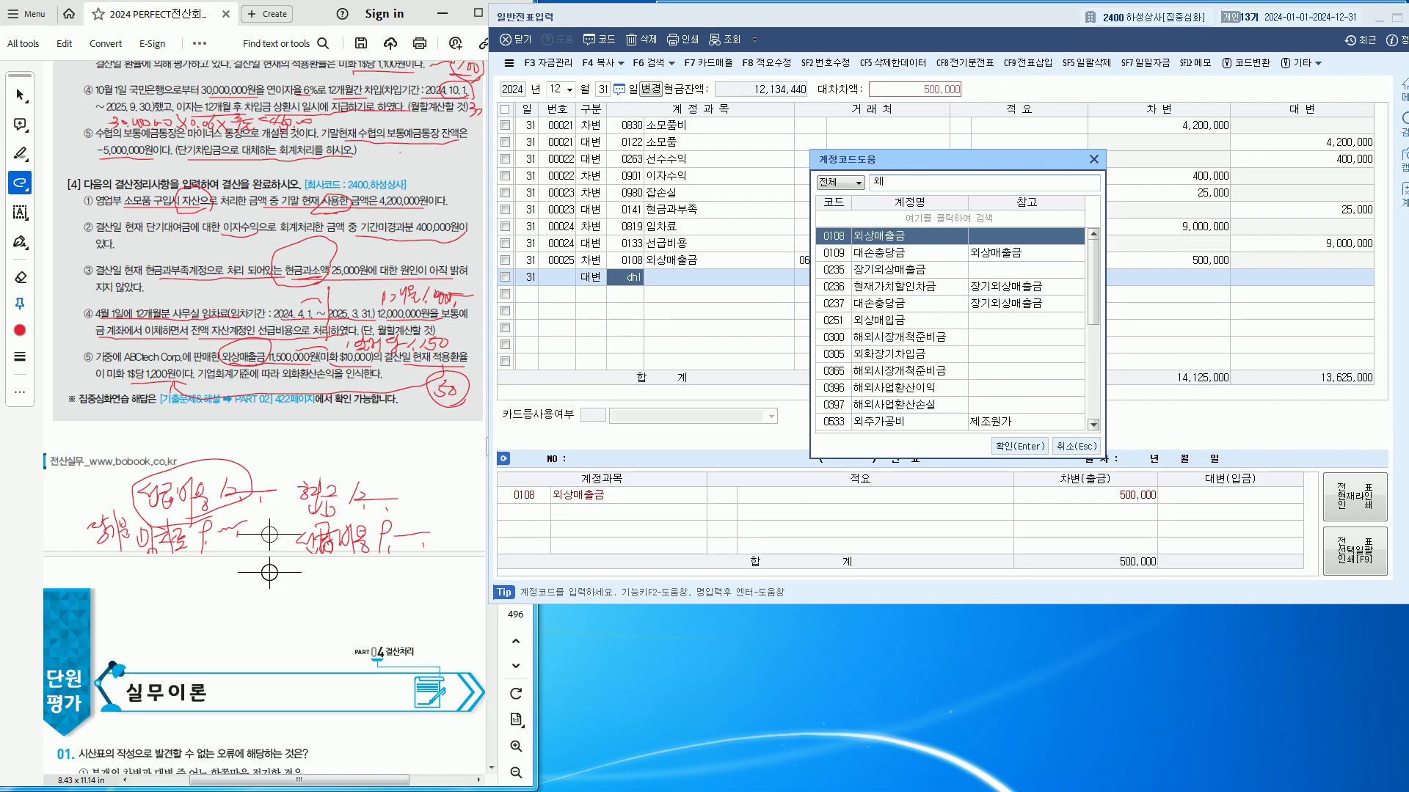
{"action": "type", "text": "외화"}
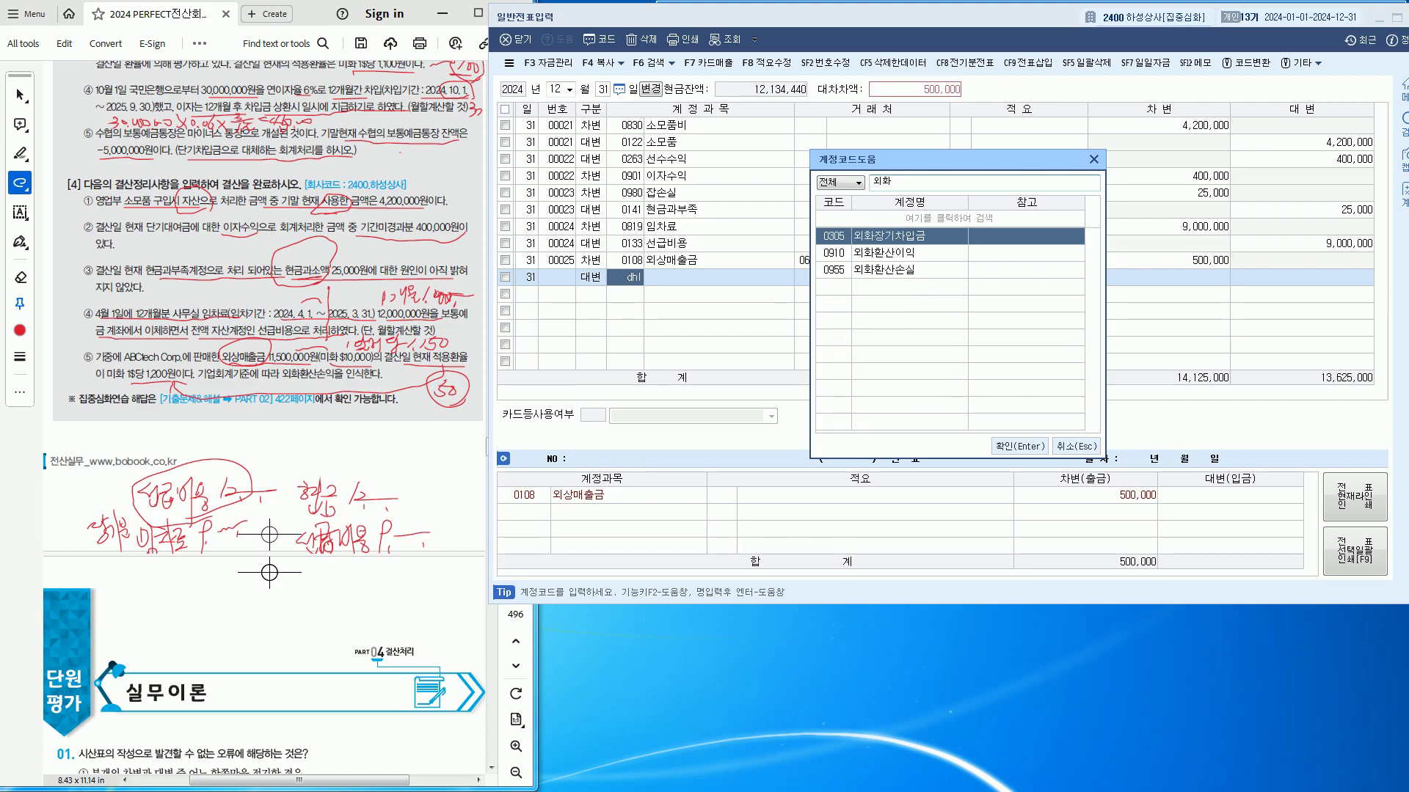
{"action": "left_click", "coordinate": [888, 252]}
{"action": "key", "text": "Return"}
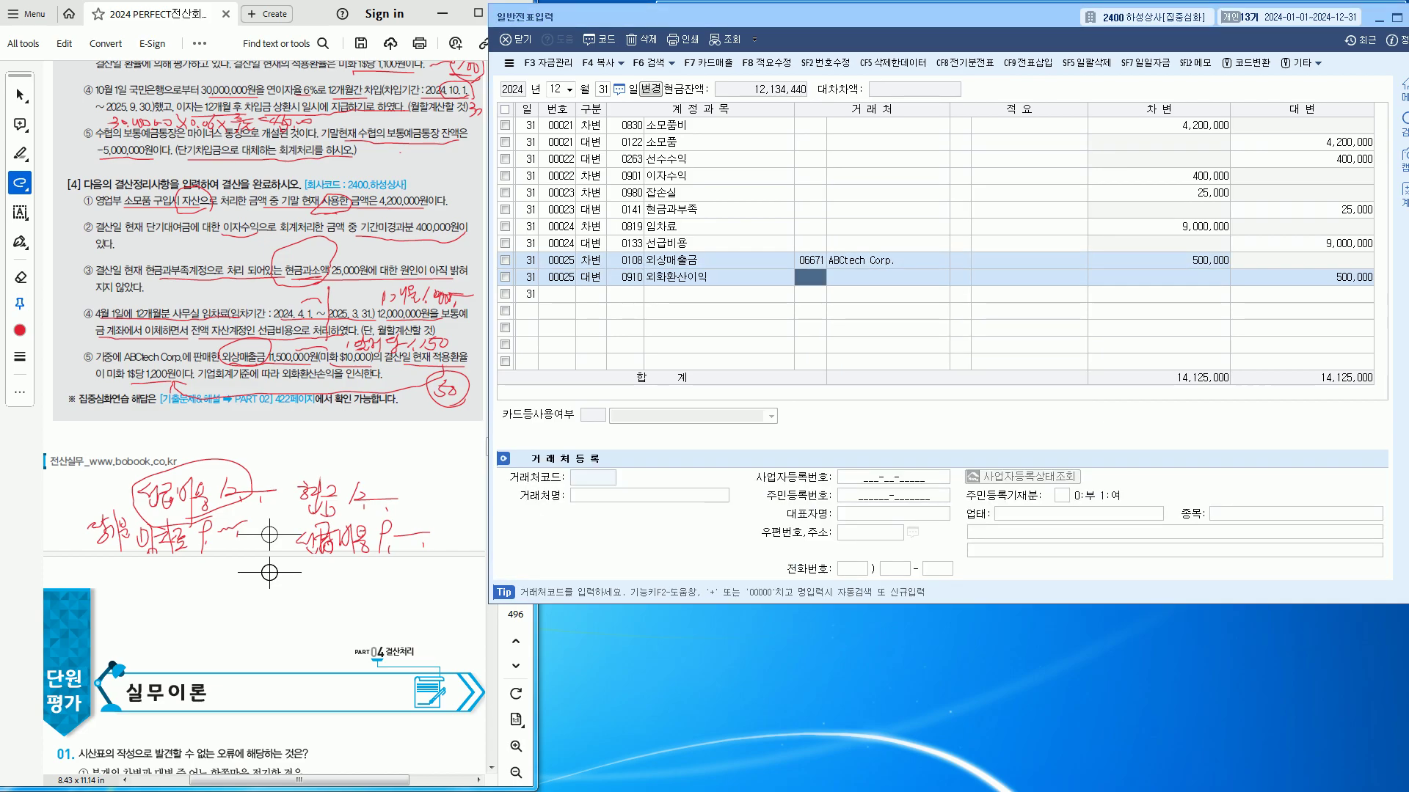
{"action": "left_click", "coordinate": [1302, 276]}
{"action": "left_click", "coordinate": [1188, 260]}
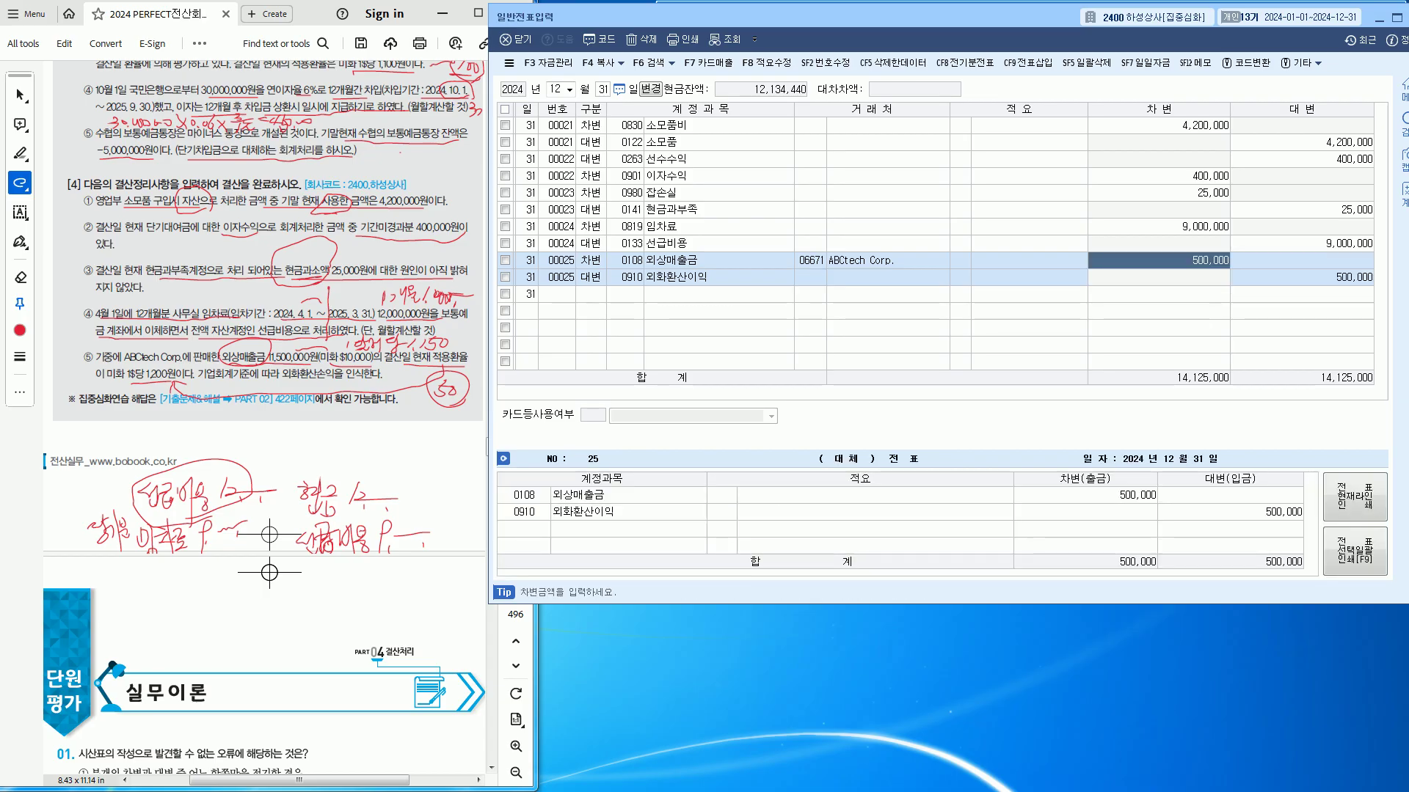
{"action": "left_click", "coordinate": [270, 572]}
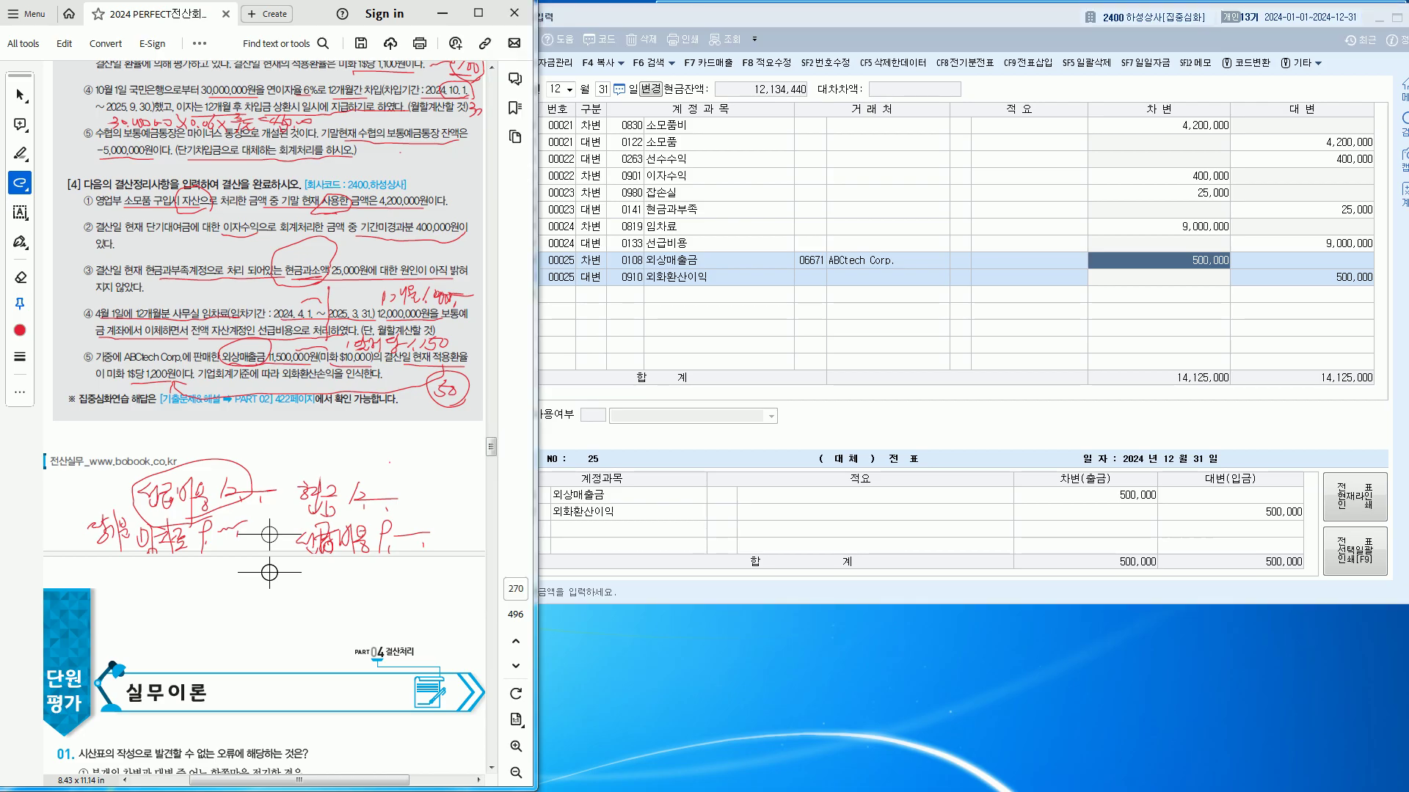
{"action": "scroll", "coordinate": [264, 418], "scroll_direction": "up", "scroll_amount": 10}
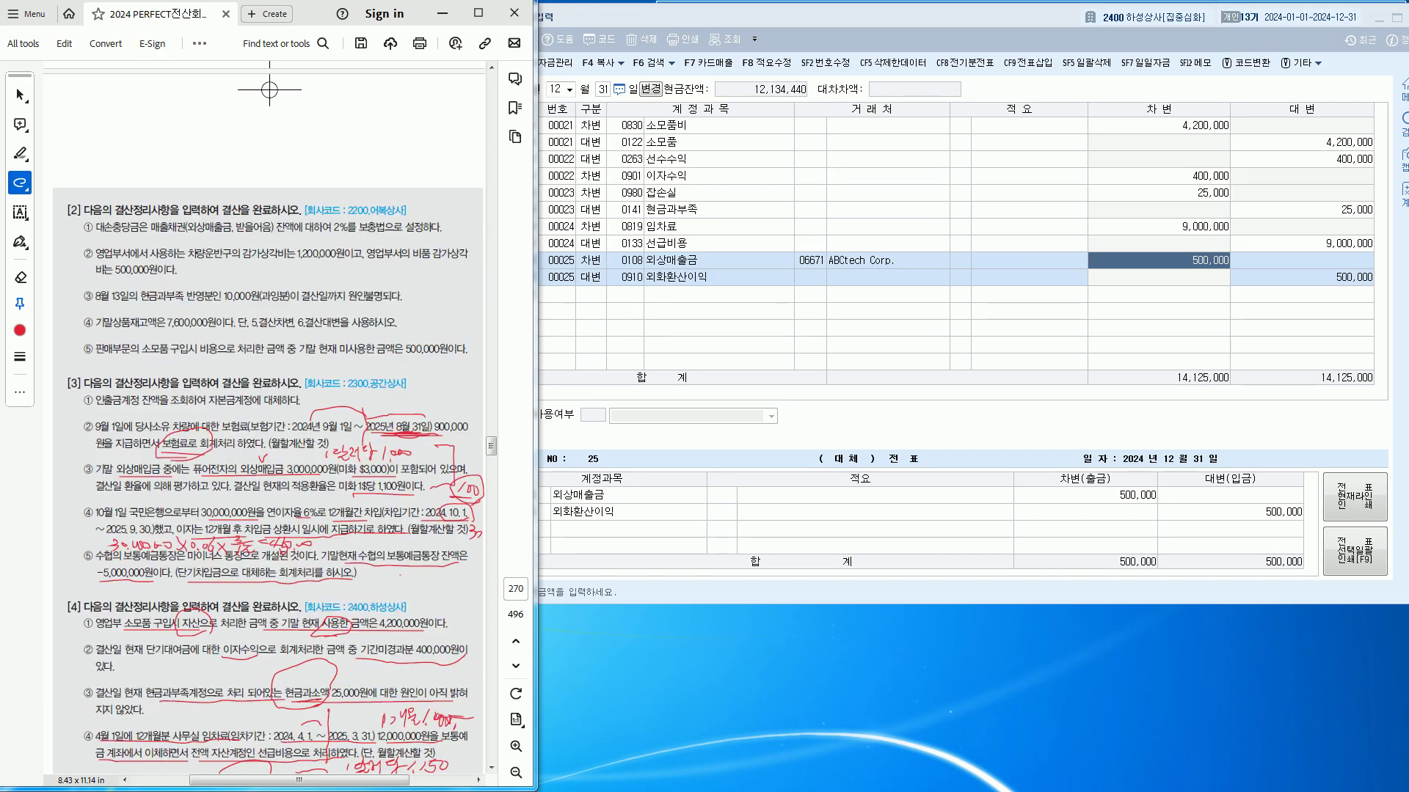
{"action": "scroll", "coordinate": [264, 418], "scroll_direction": "down", "scroll_amount": 8}
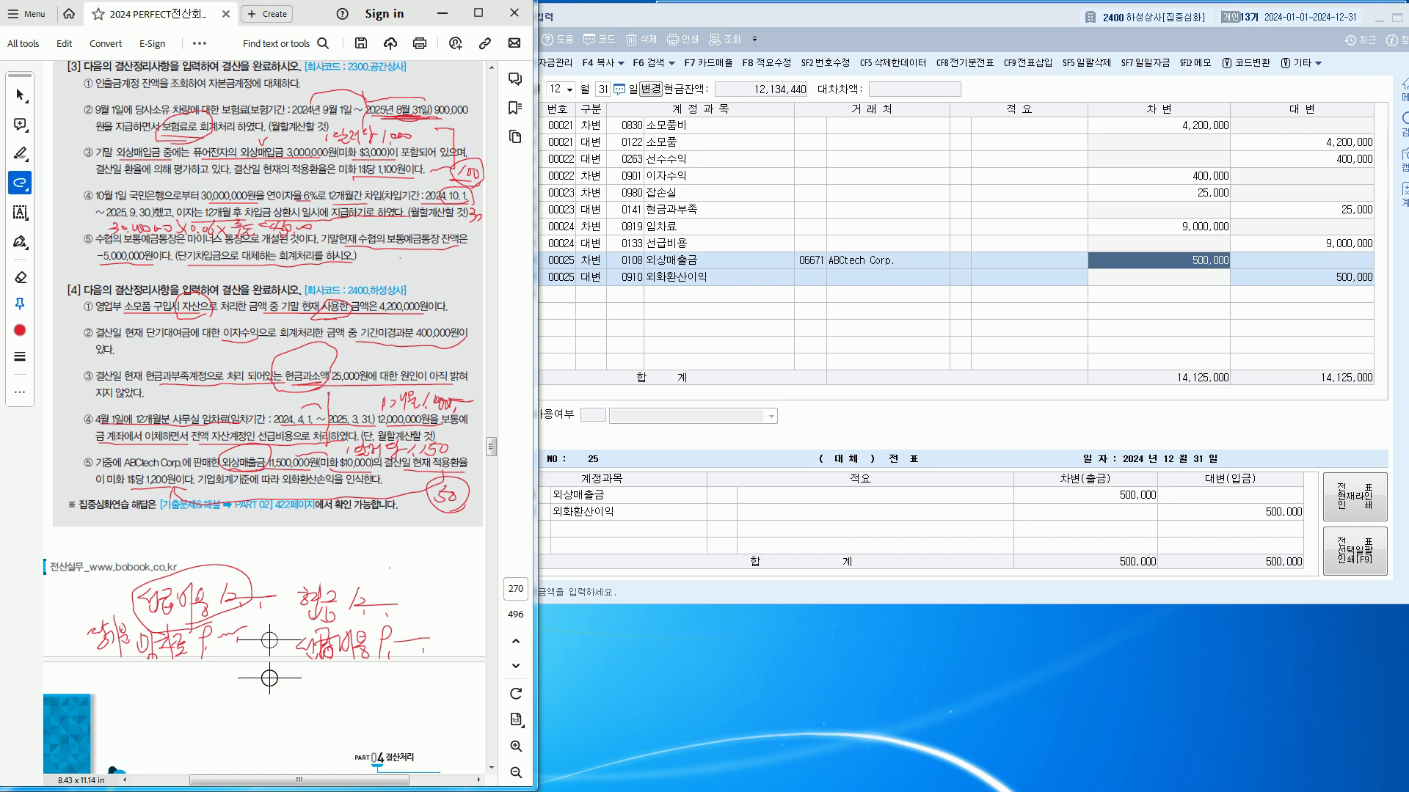
{"action": "left_click_drag", "start_coordinate": [1115, 16], "coordinate": [1099, 185]}
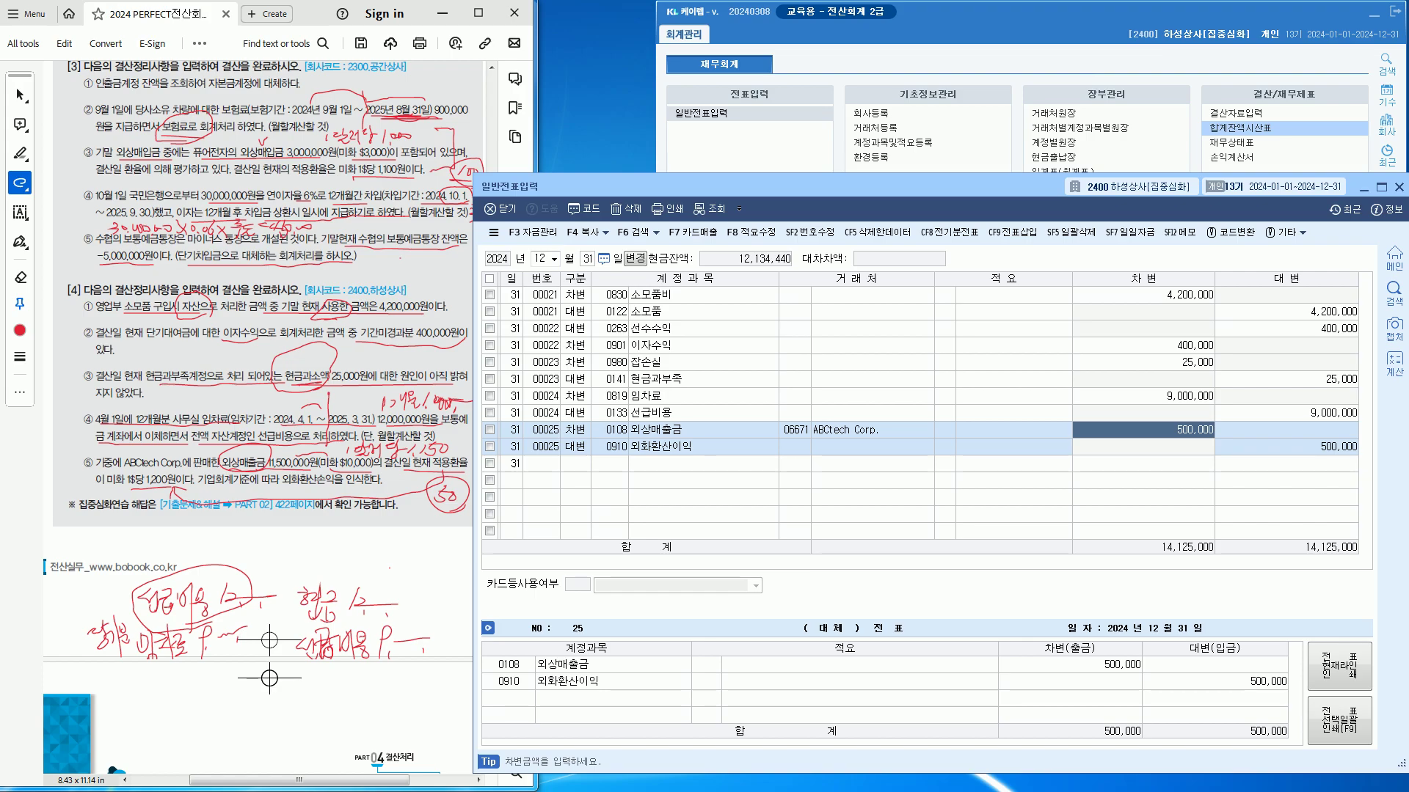
{"action": "left_click_drag", "start_coordinate": [1101, 185], "coordinate": [1105, 13]}
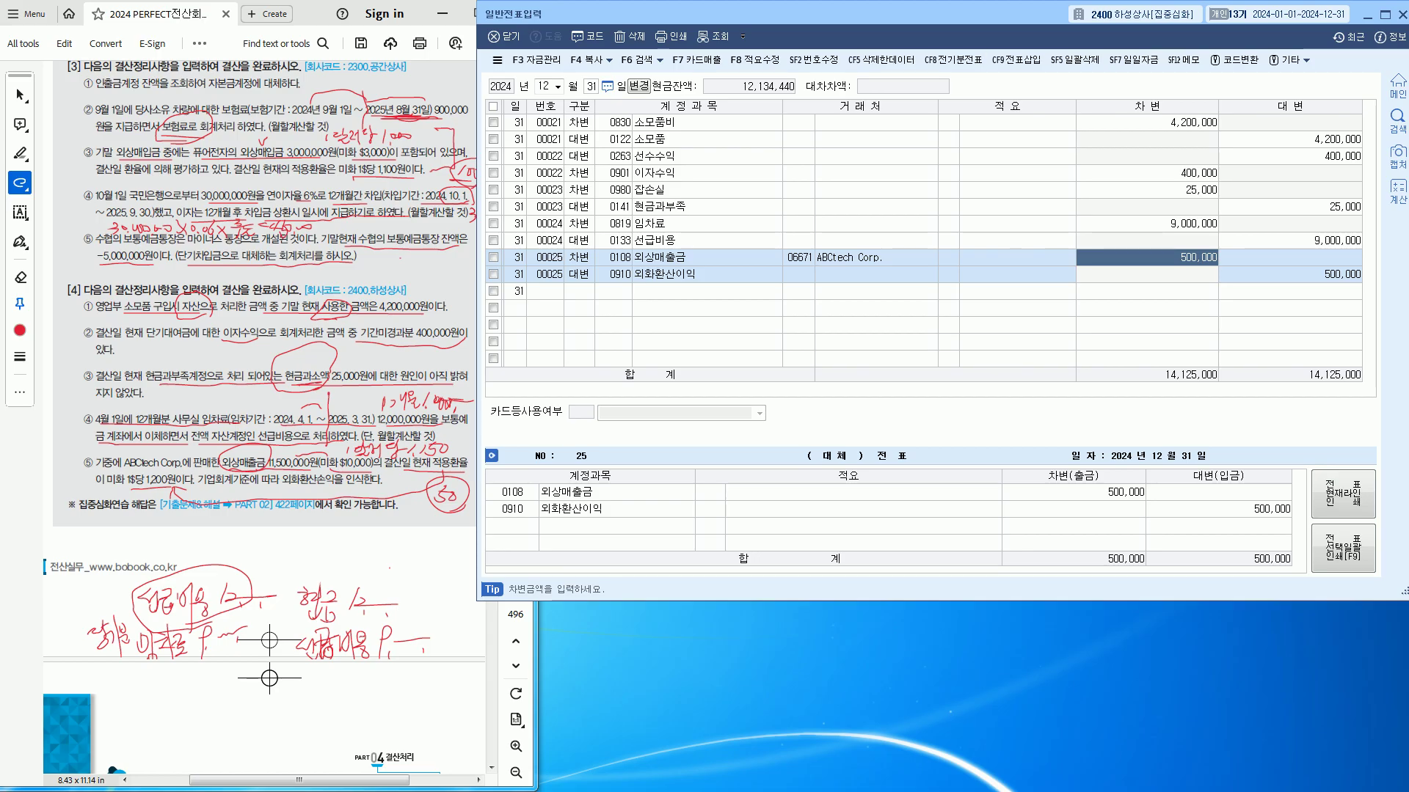